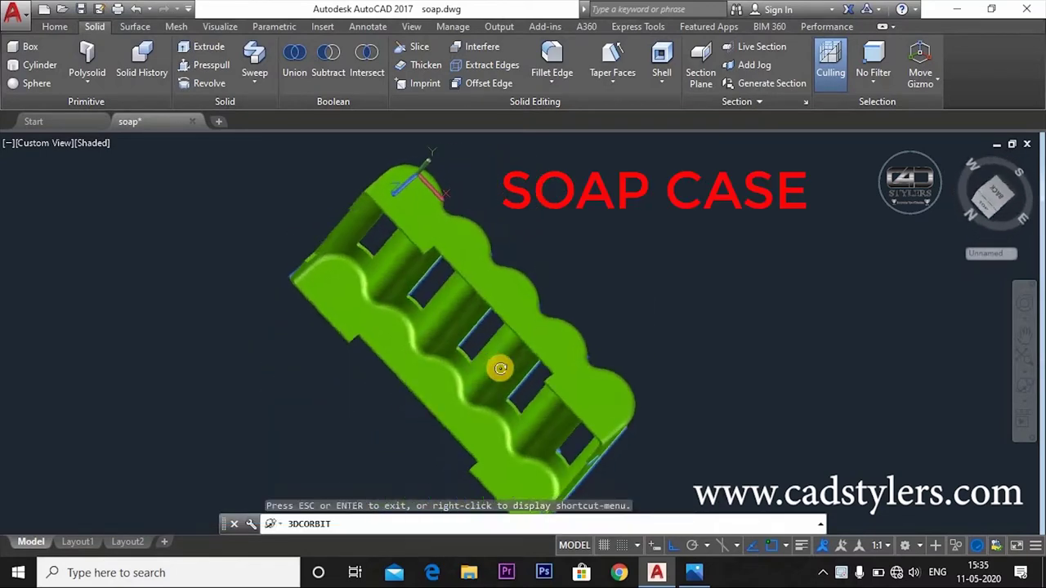
- Orbit and zoom around the finished soap case, then bring up the reference drawing in Photos
key(Escape)
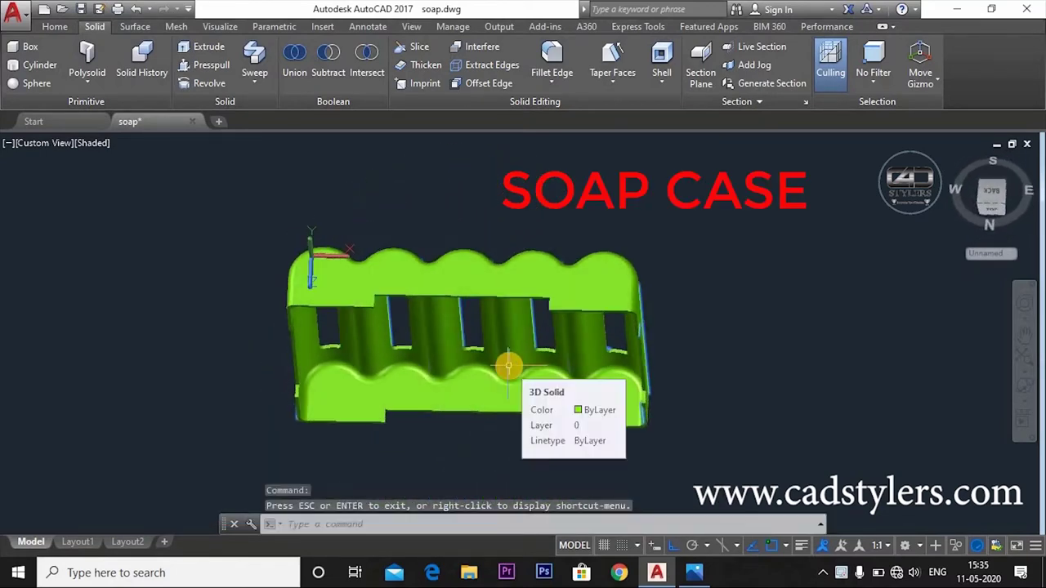
shift+middle_drag(508, 367, 497, 436)
drag(565, 387, 483, 382)
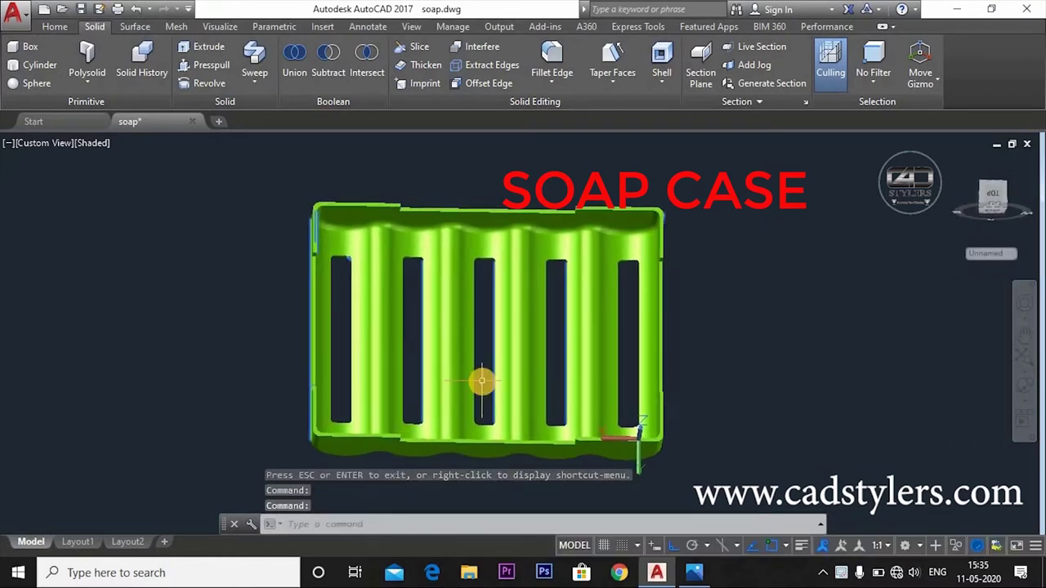
scroll(482, 382, up, 3)
shift+middle_drag(482, 381, 497, 273)
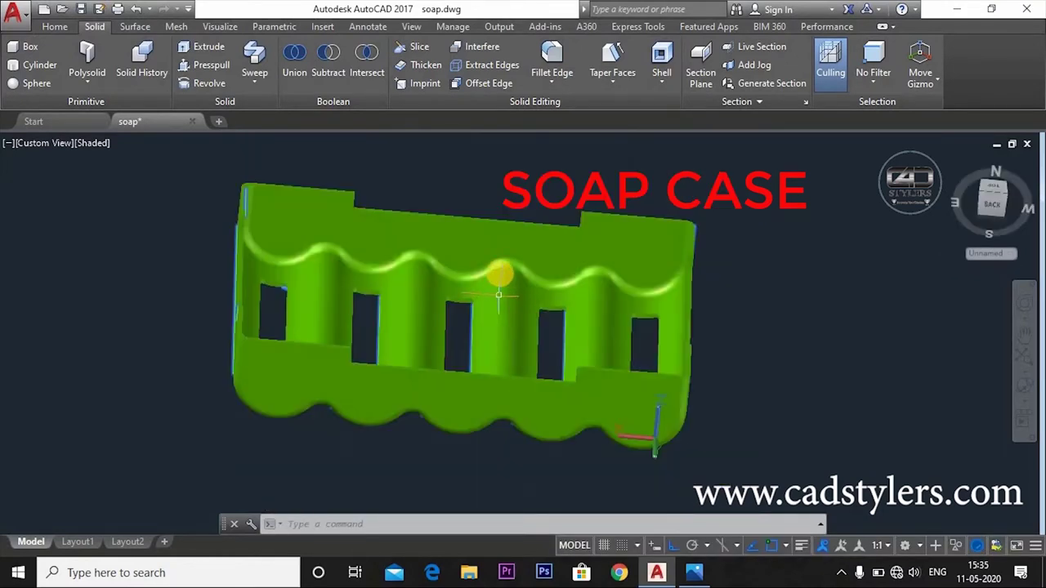
click(693, 574)
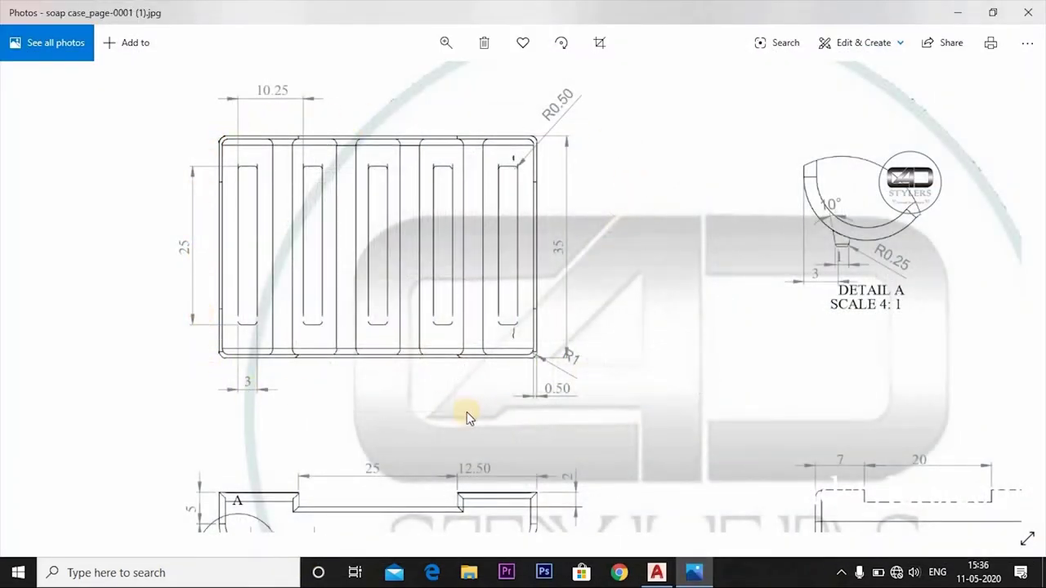
scroll(446, 294, down, 3)
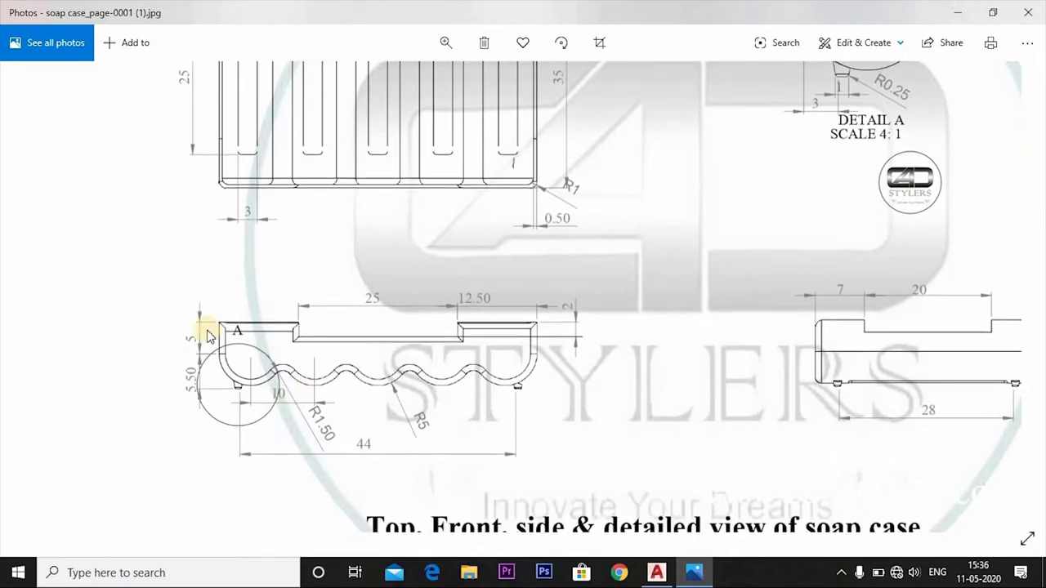
scroll(682, 427, right, 5)
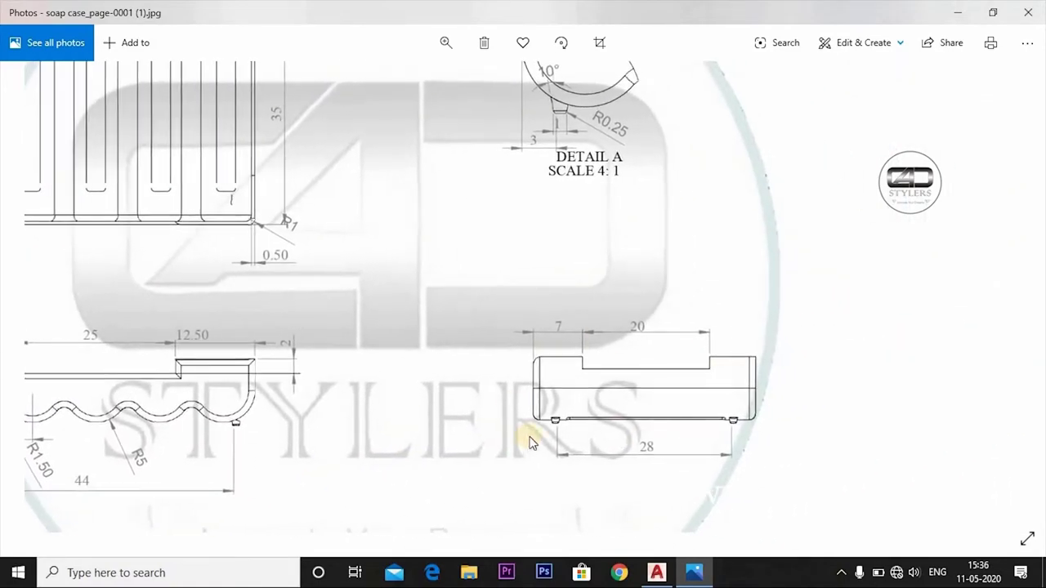
drag(532, 442, 727, 335)
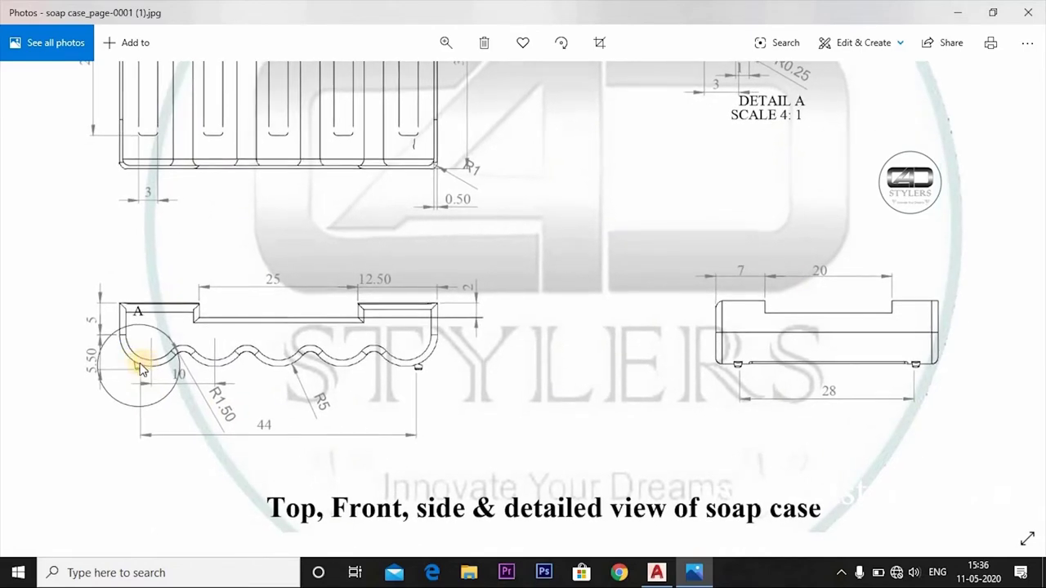
scroll(556, 325, up, 3)
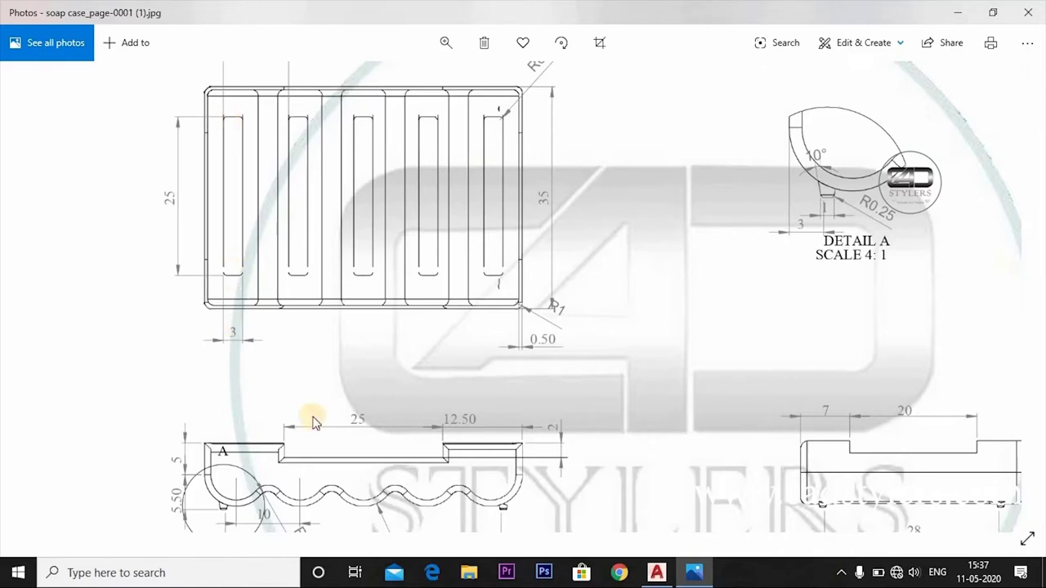
click(657, 572)
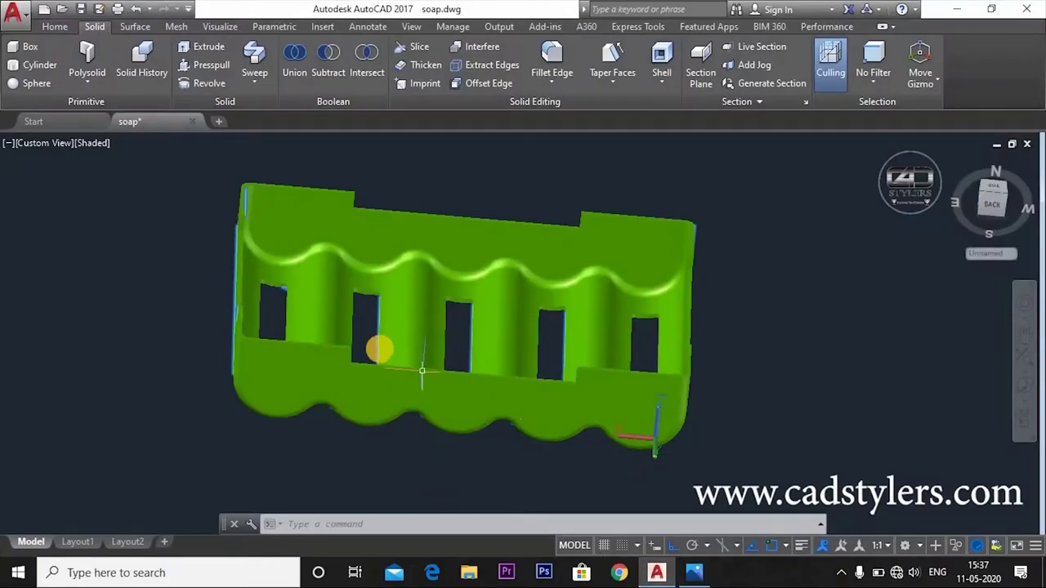
click(367, 385)
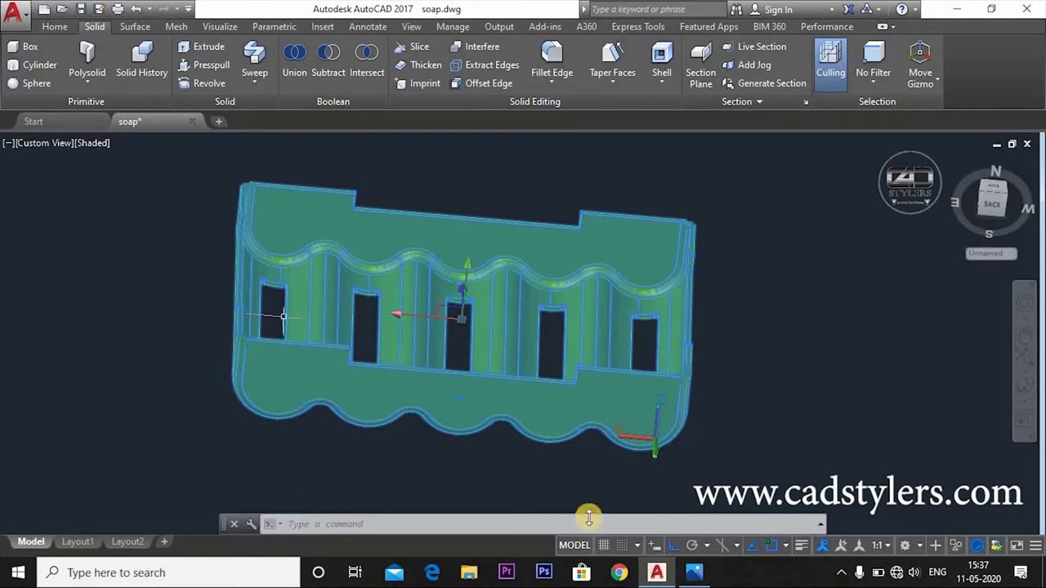
- Pan across the soap case reference drawing in Photos
click(697, 574)
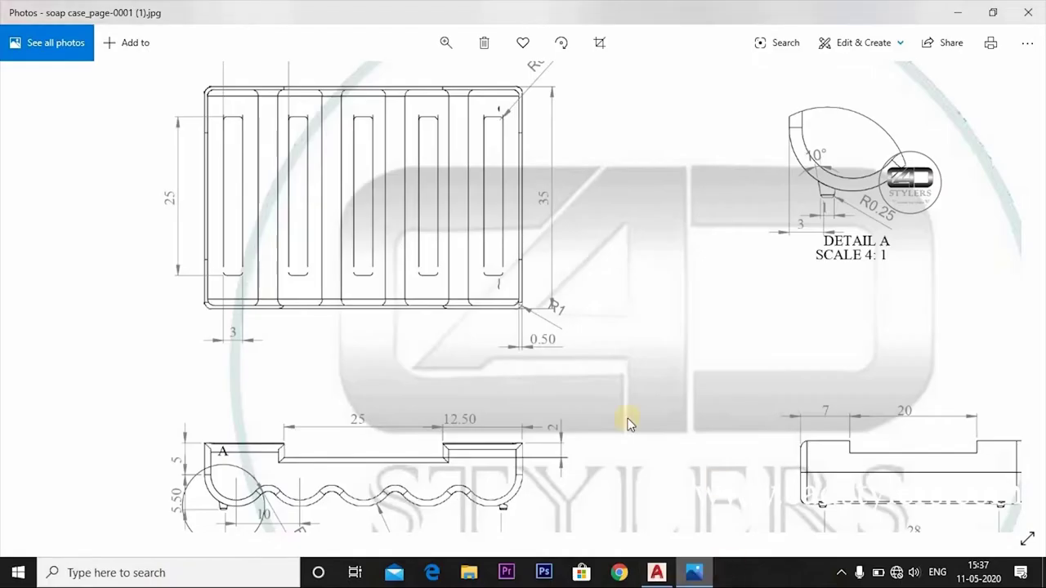
scroll(420, 327, up, 1)
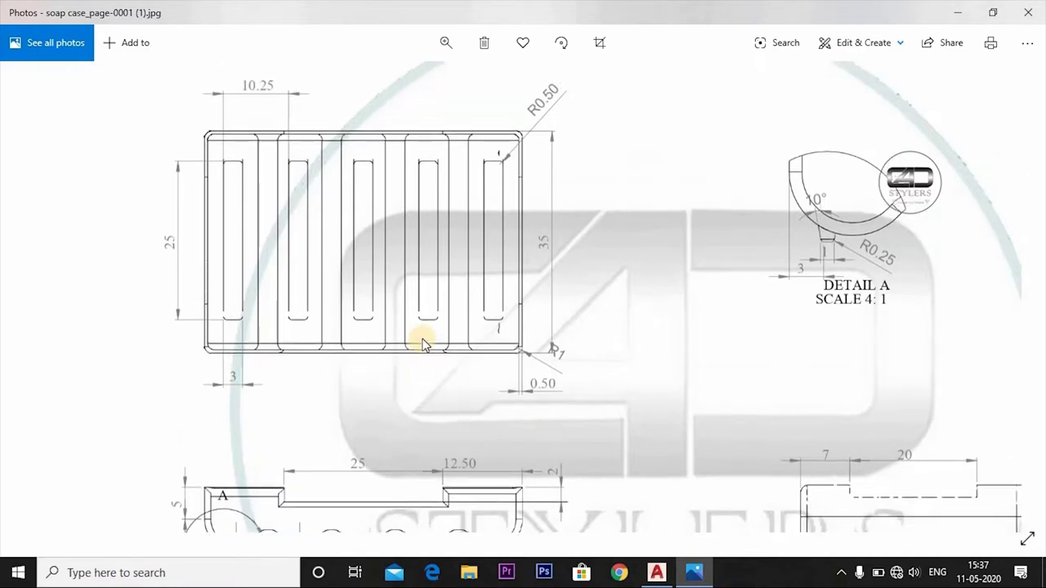
scroll(531, 311, right, 3)
scroll(659, 351, down, 2)
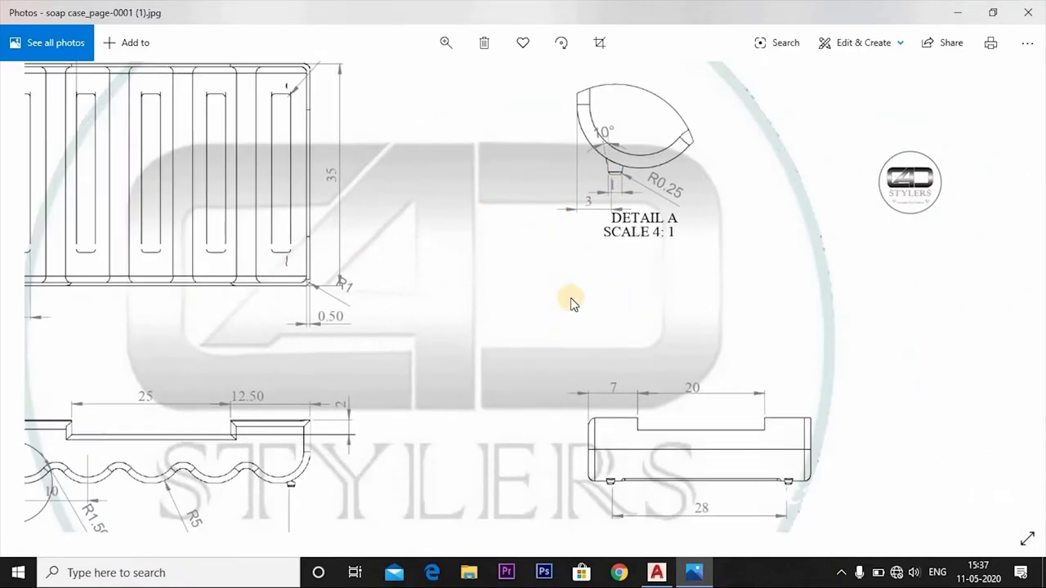
scroll(569, 302, right, 2)
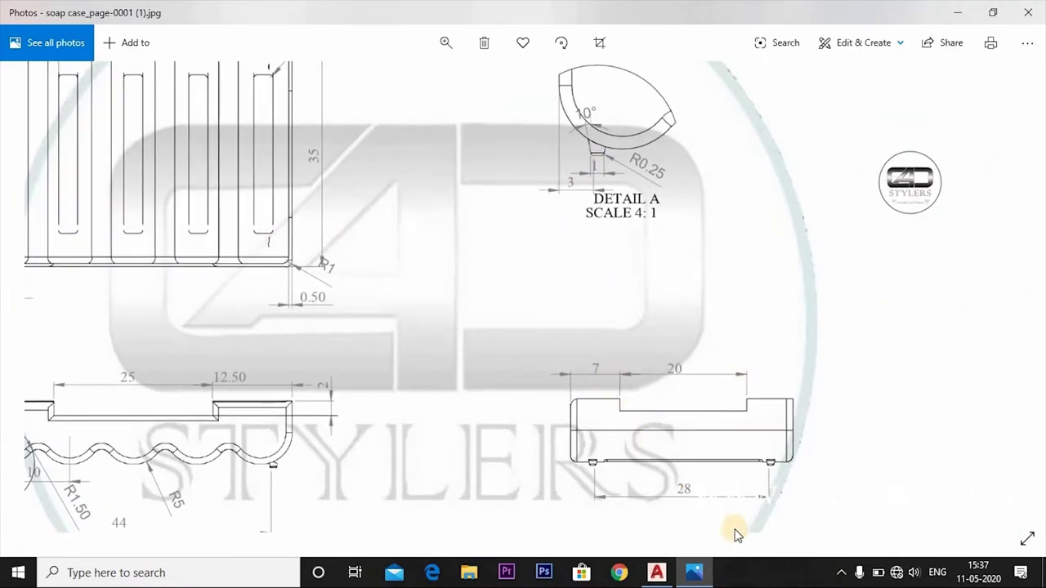
- Orbit the AutoCAD soap case model to a new viewpoint, then return to the reference drawing
click(694, 572)
click(695, 360)
shift+middle_drag(701, 357, 677, 449)
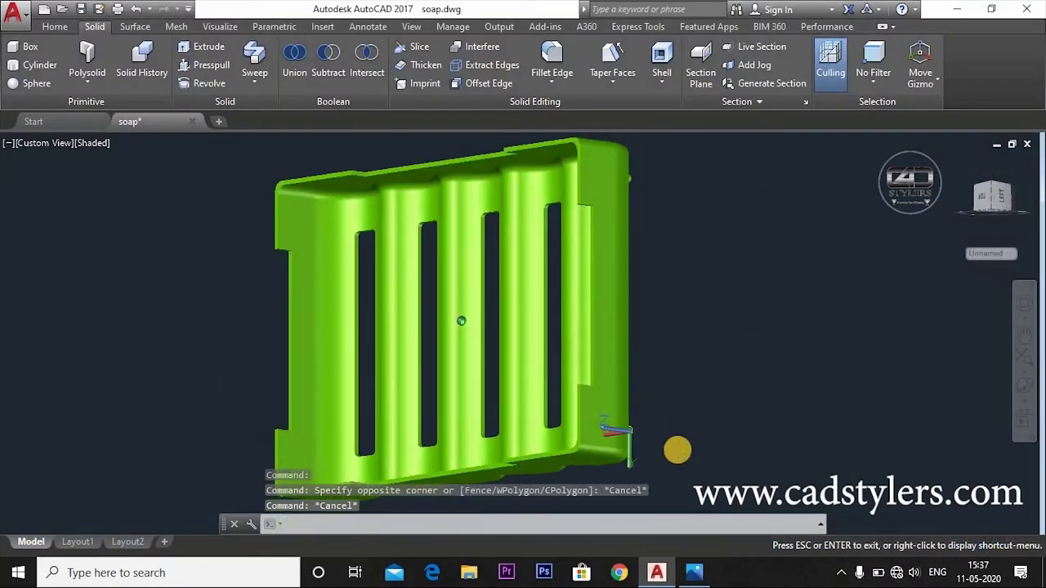
click(588, 204)
key(Escape)
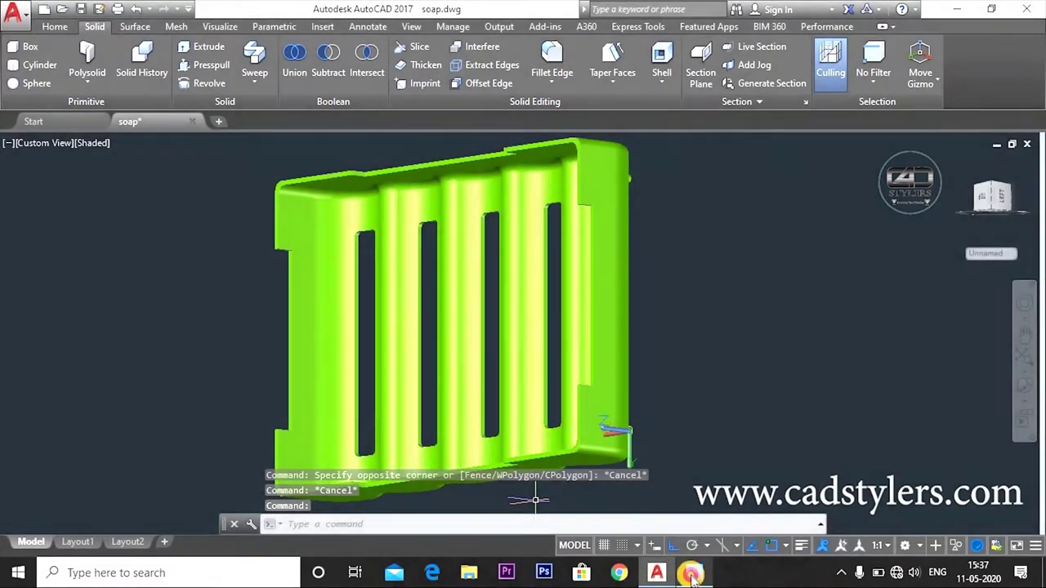
click(692, 574)
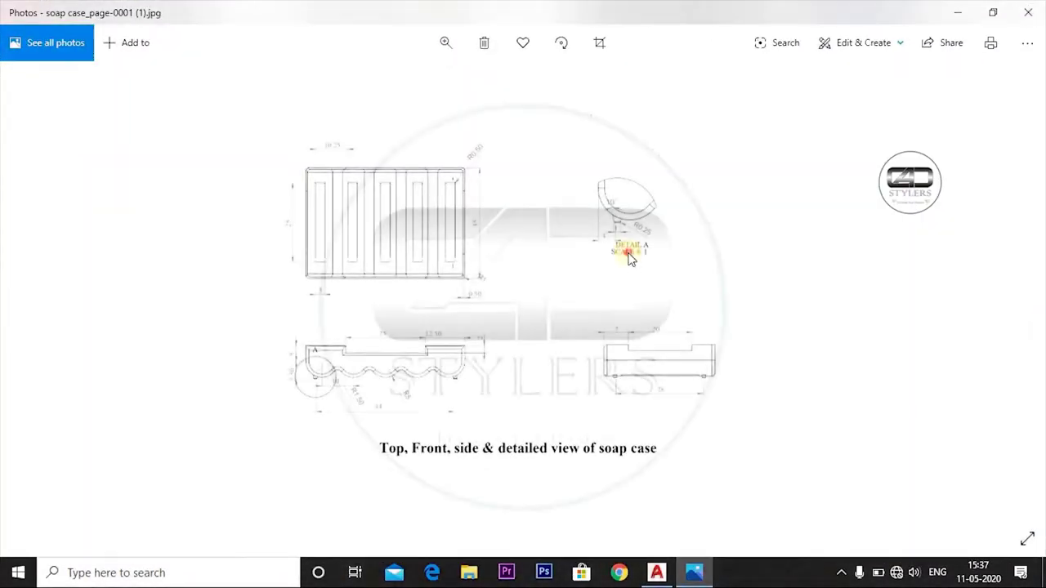
- Zoom in on the front view showing the 25, 12.50, 44 dimensions and R5, R1.50 scallops
scroll(624, 245, up, 3)
scroll(640, 302, up, 2)
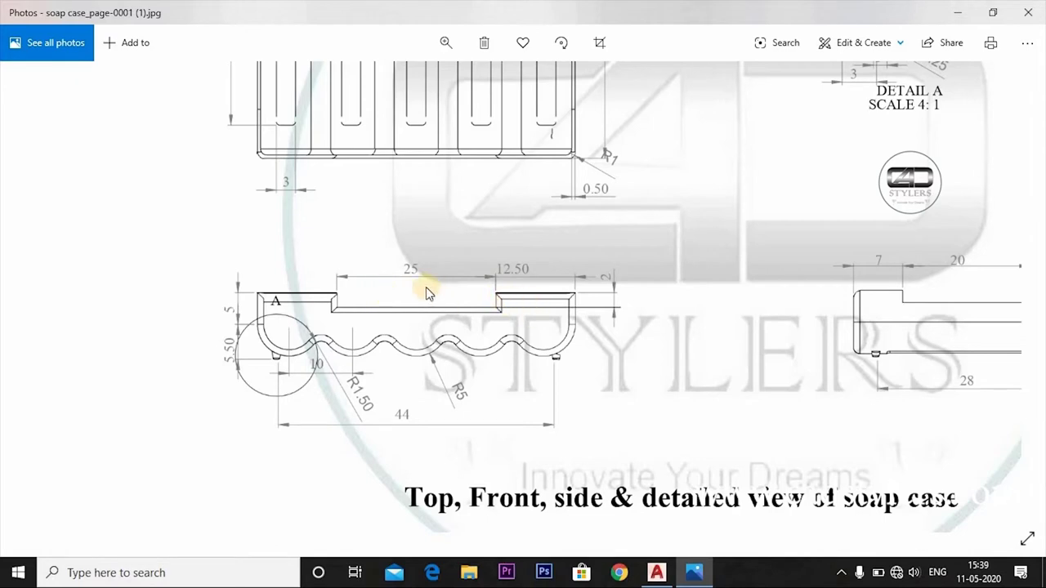
- Start a new blank drawing with the grid off and the origin centred in view
click(656, 573)
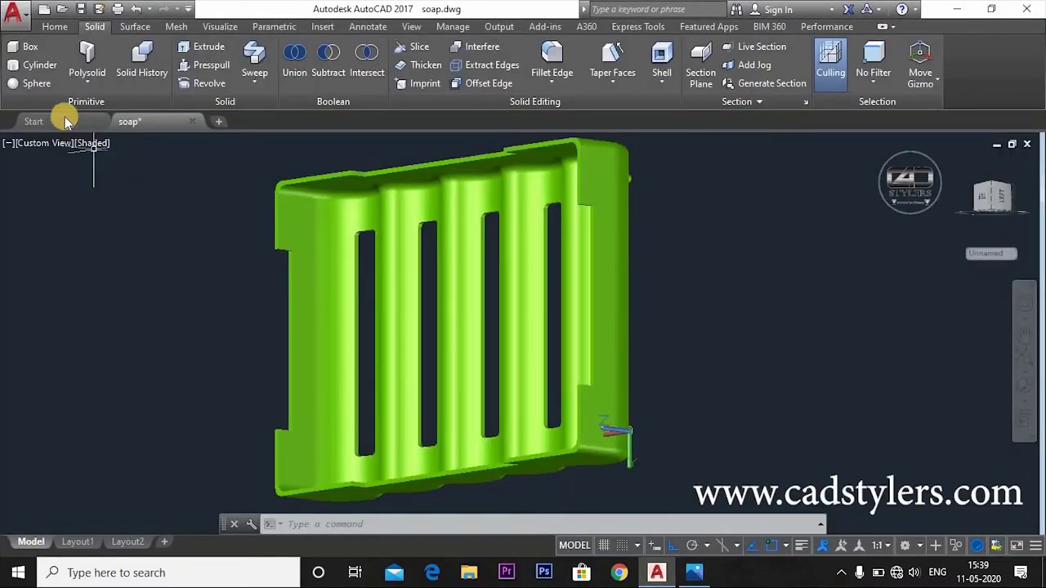
click(65, 121)
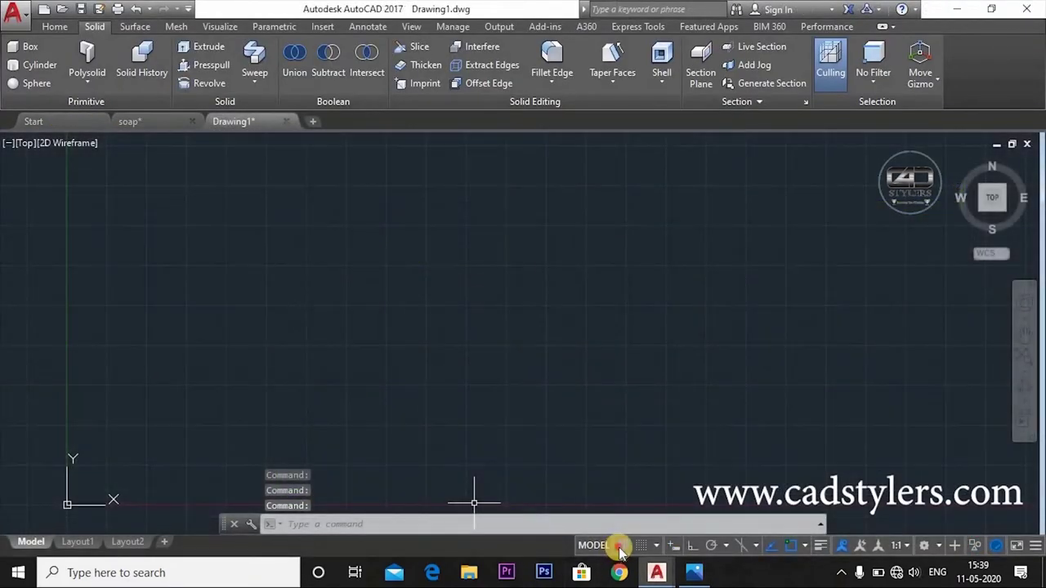
click(620, 546)
middle_drag(572, 454, 675, 341)
middle_drag(432, 392, 629, 391)
- Draw a radius-5 circle centred at 0,0 and zoom to show everything
text(c)
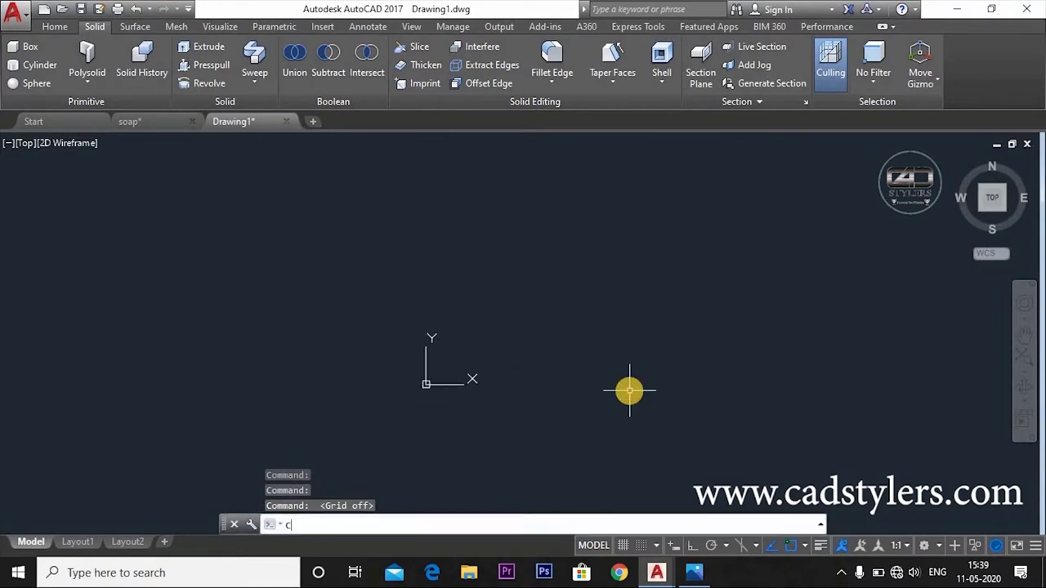
key(Return)
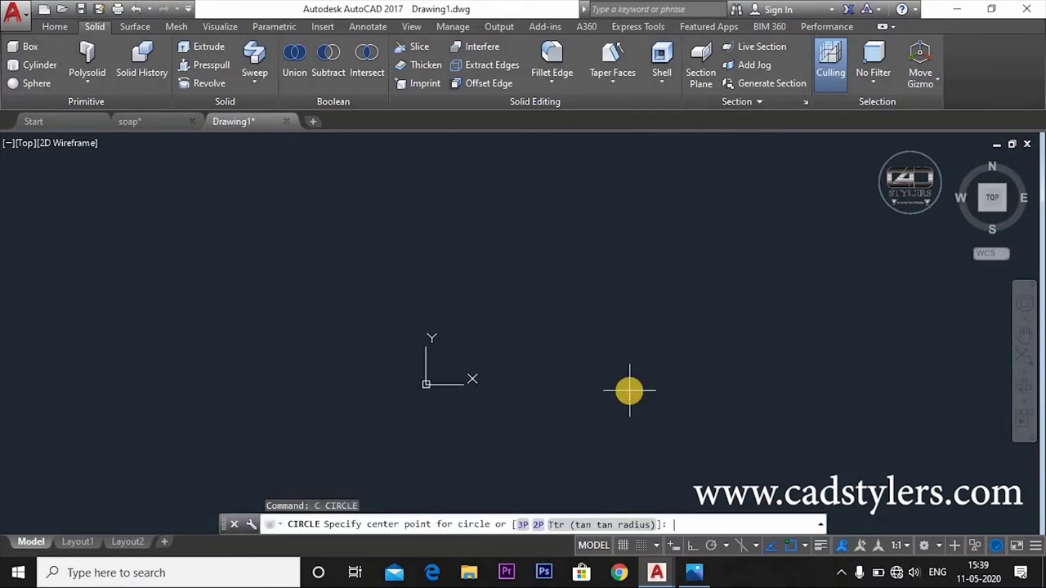
key(Return)
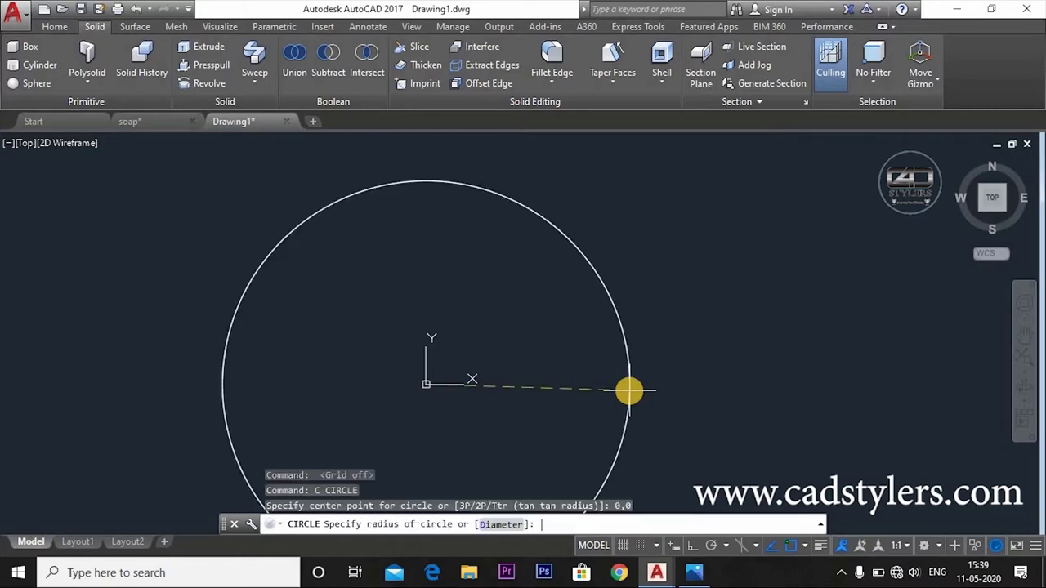
text(5)
key(Return)
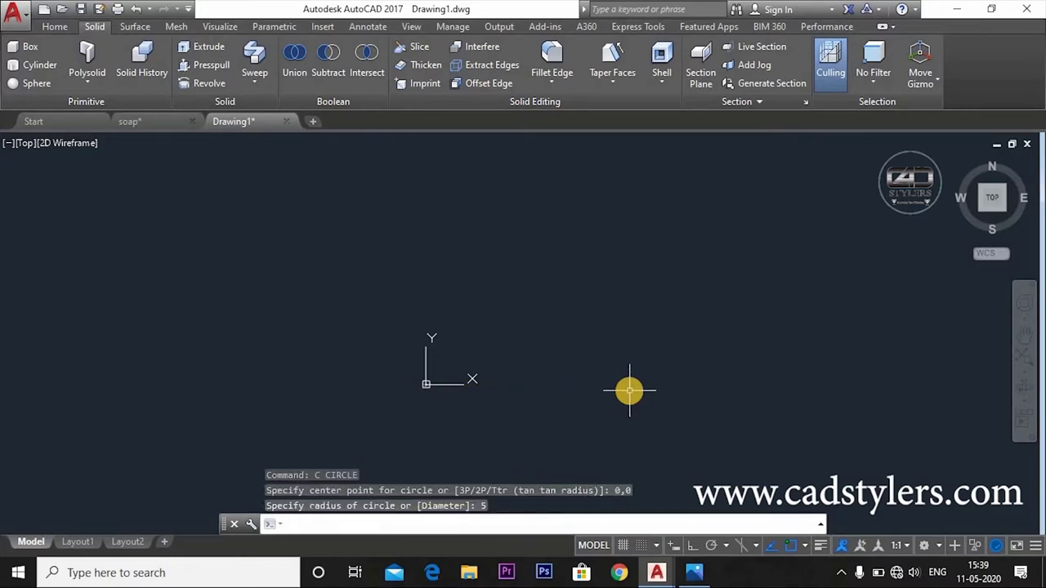
key(Return)
text(a)
key(Return)
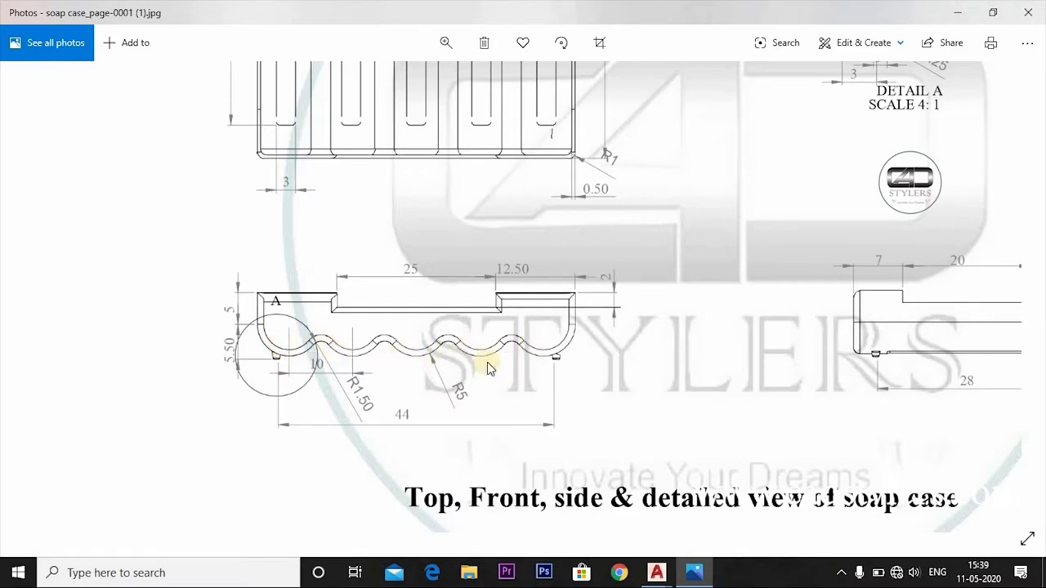
- Create a rectangular array from the radius-5 circle using AR
click(693, 573)
text(a)
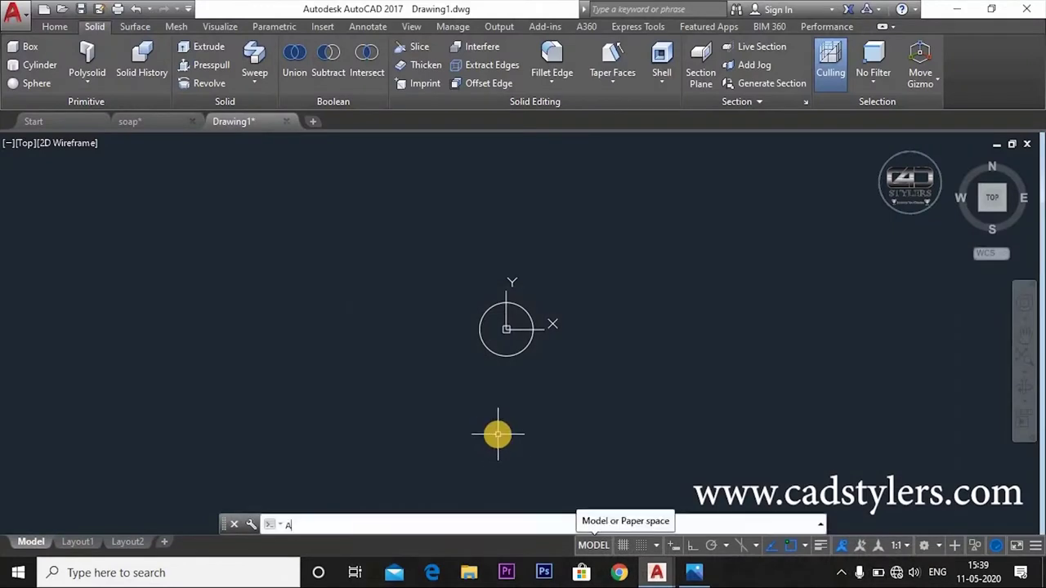
text(r)
key(Return)
click(501, 361)
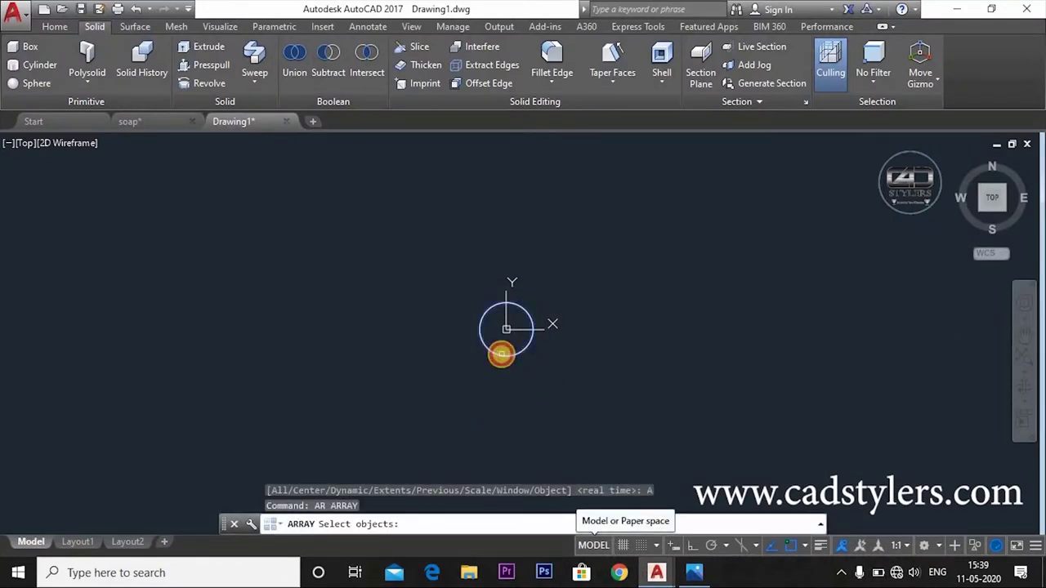
key(Return)
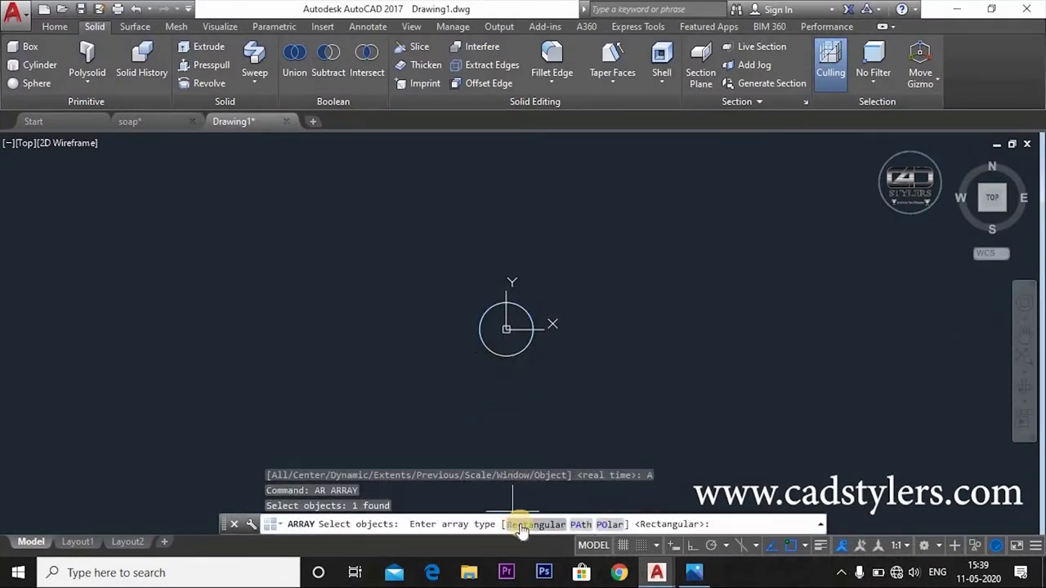
click(523, 526)
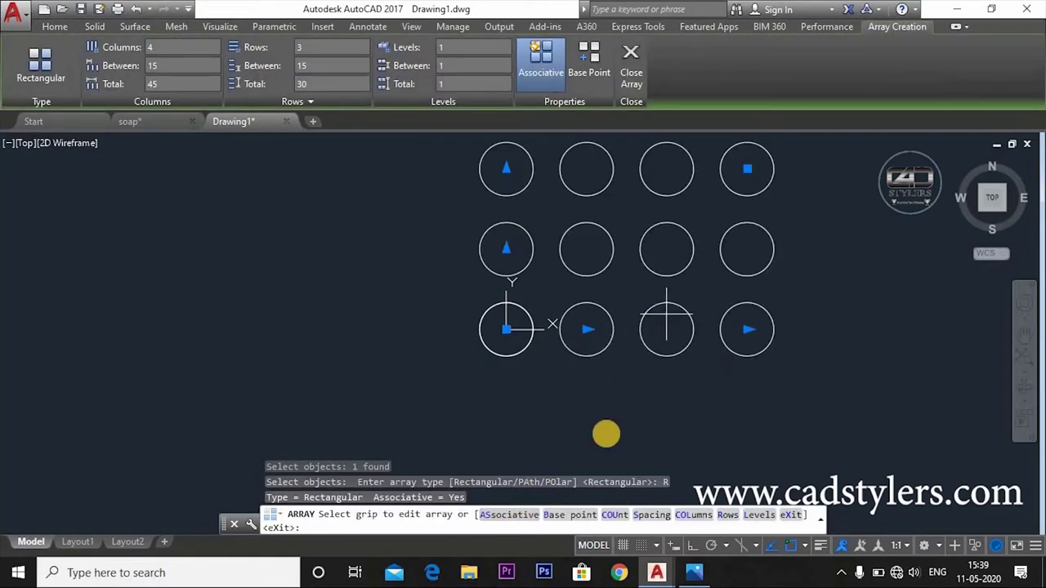
- Set the array to 5 columns and 1 row with a column spacing of 10
click(615, 517)
click(615, 515)
text(5)
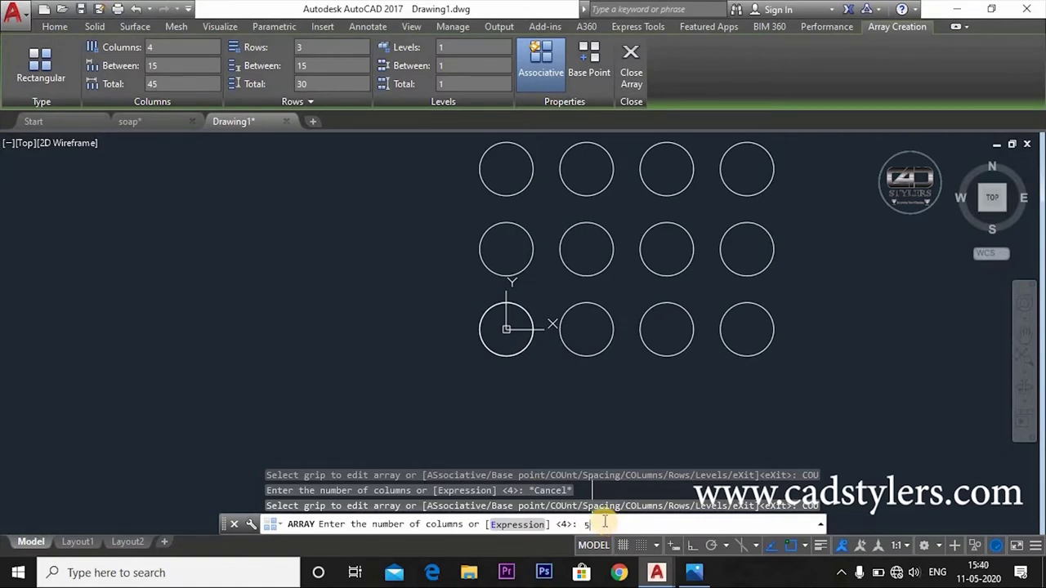
key(Return)
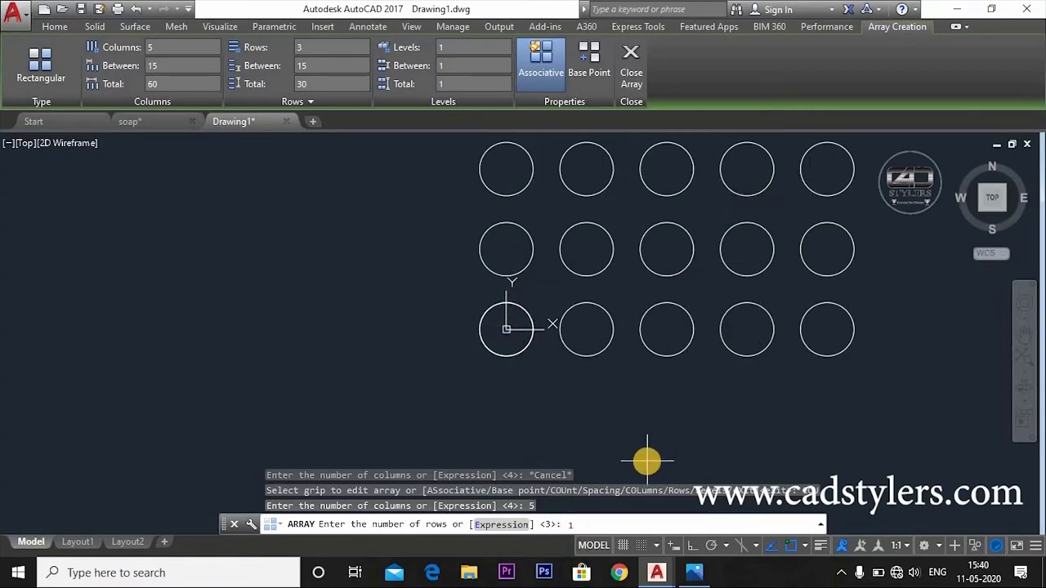
key(Return)
middle_drag(724, 444, 643, 420)
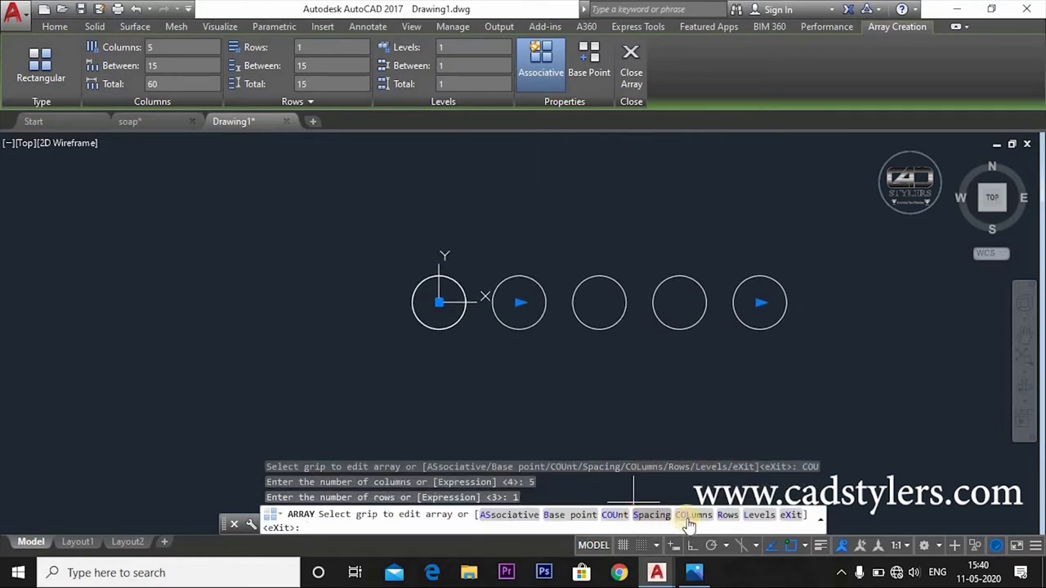
click(646, 515)
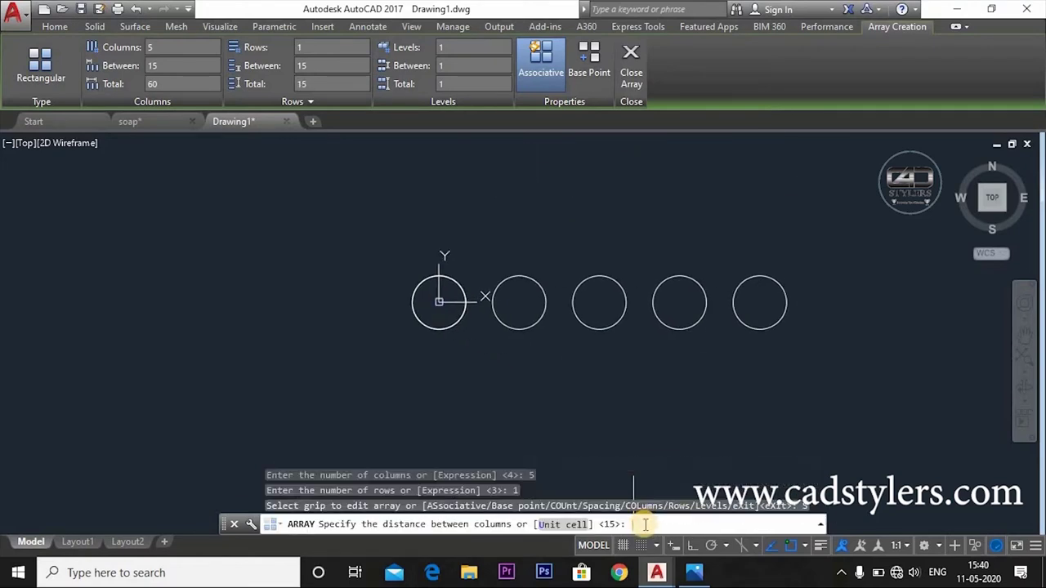
text(10)
key(Return)
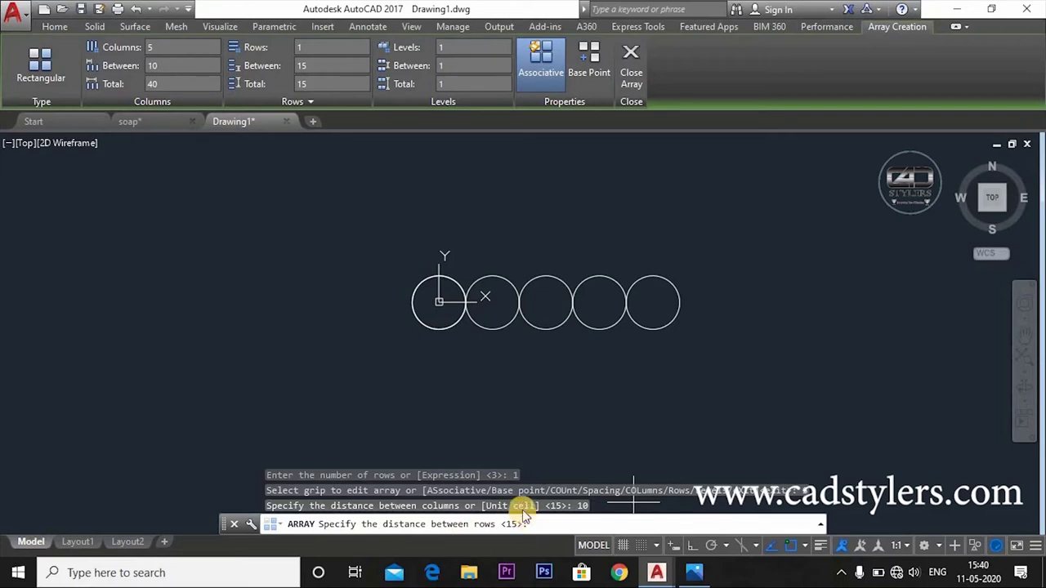
key(Return)
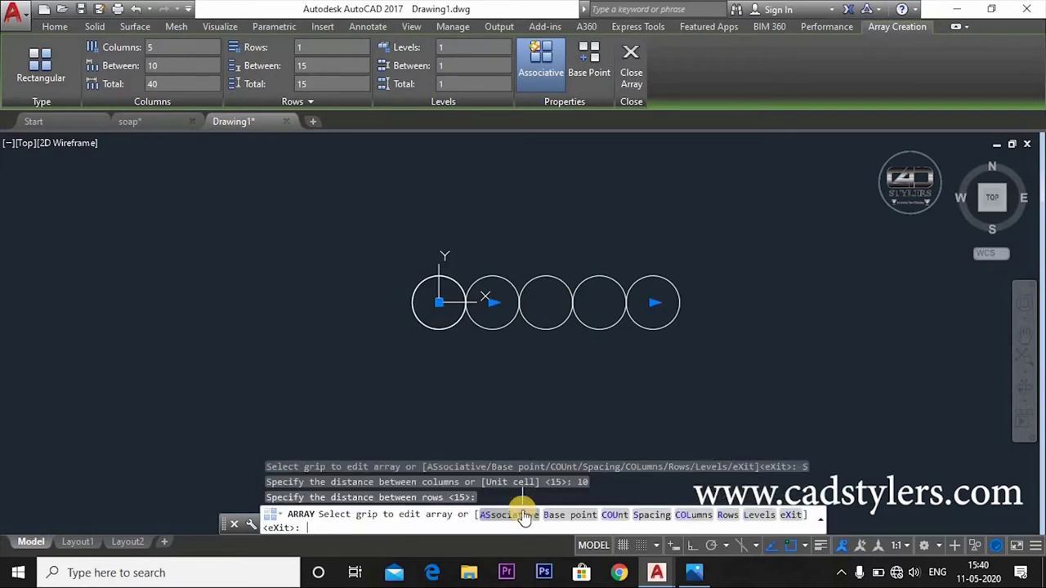
key(Escape)
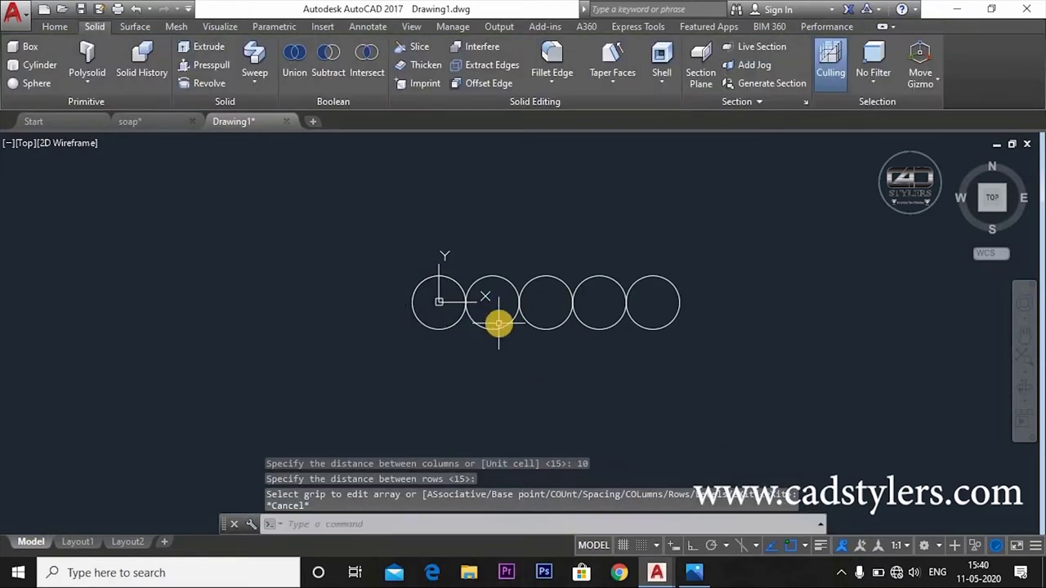
- Explode the circle array and start a multiple fillet with radius 1.5
scroll(495, 327, up, 4)
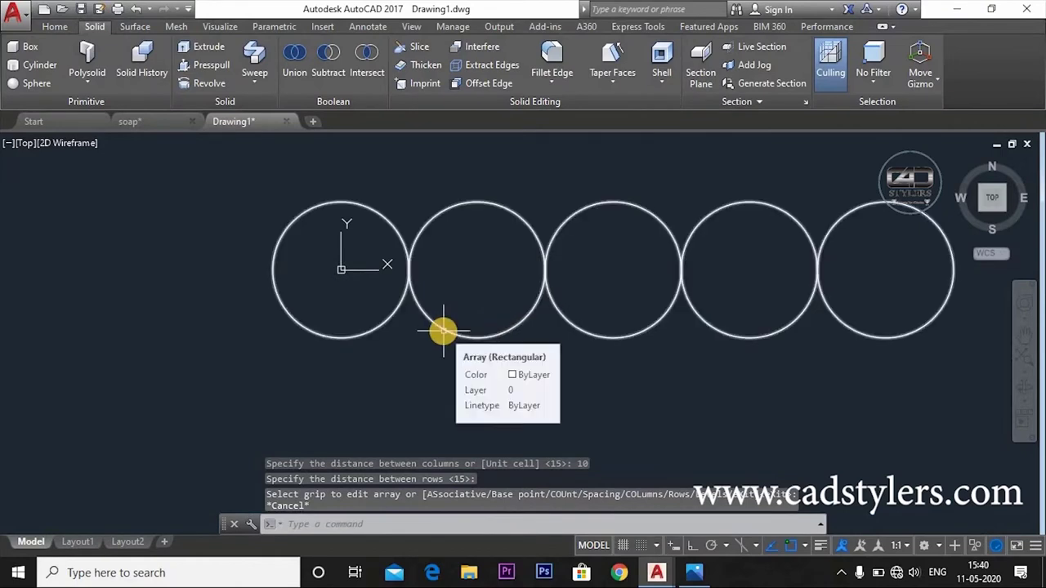
text(x)
key(Return)
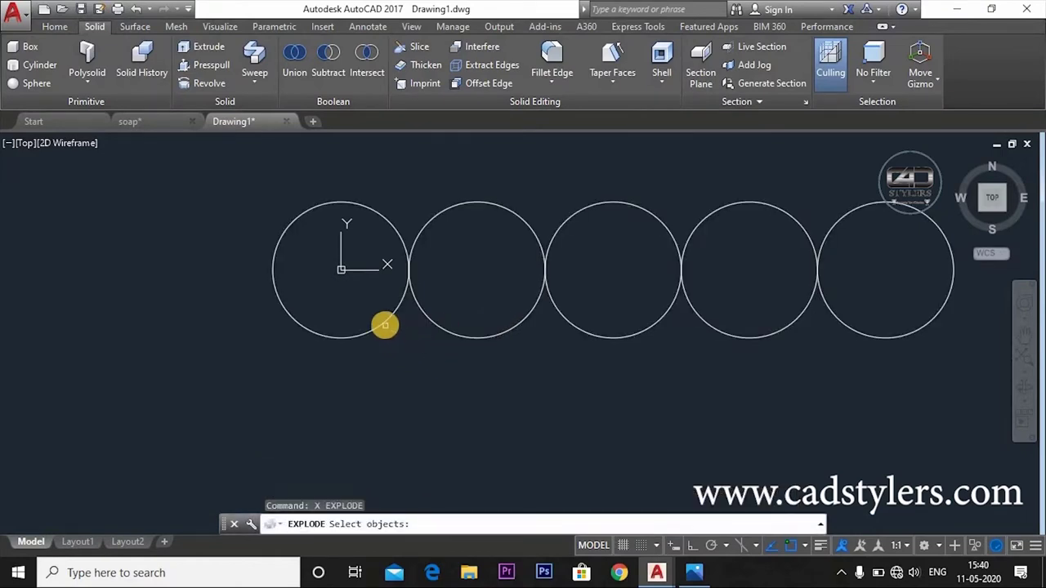
click(385, 325)
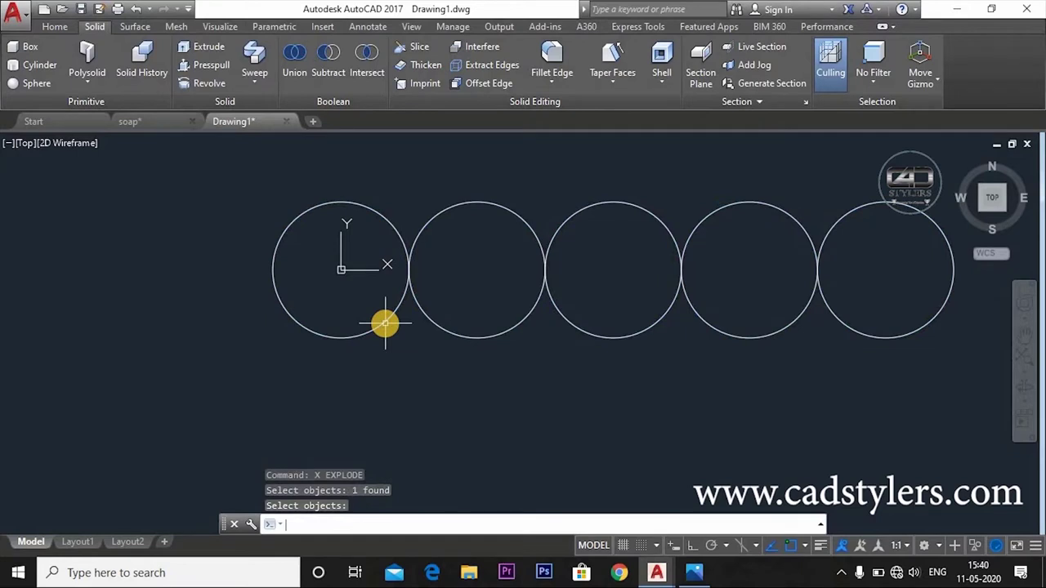
text(F)
key(Return)
text(r)
key(Return)
text(1.5)
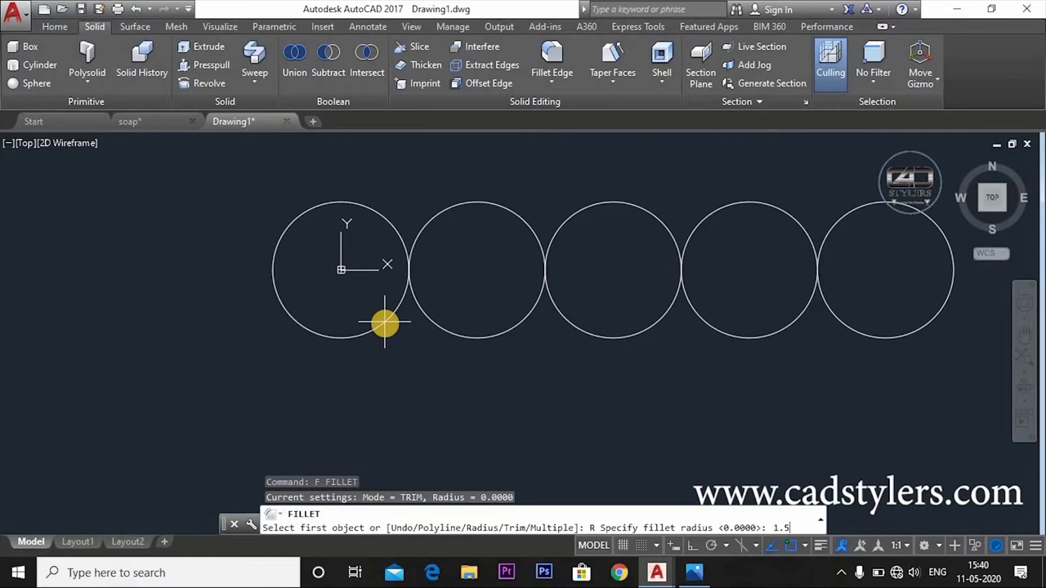
key(Return)
text(m)
key(Return)
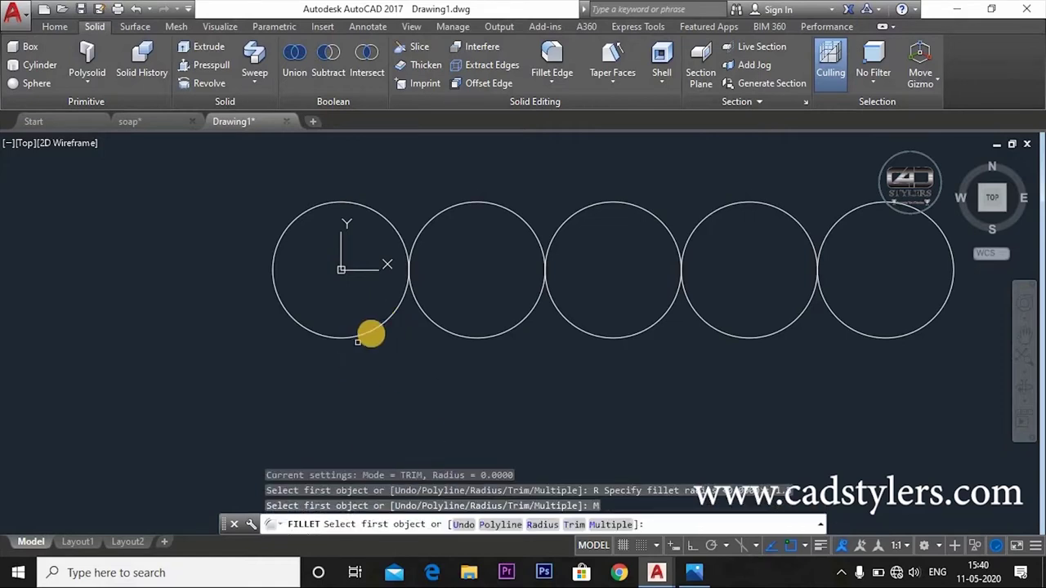
- Fillet all four neighbouring circle pairs with 1.5-radius arcs
click(390, 325)
click(429, 319)
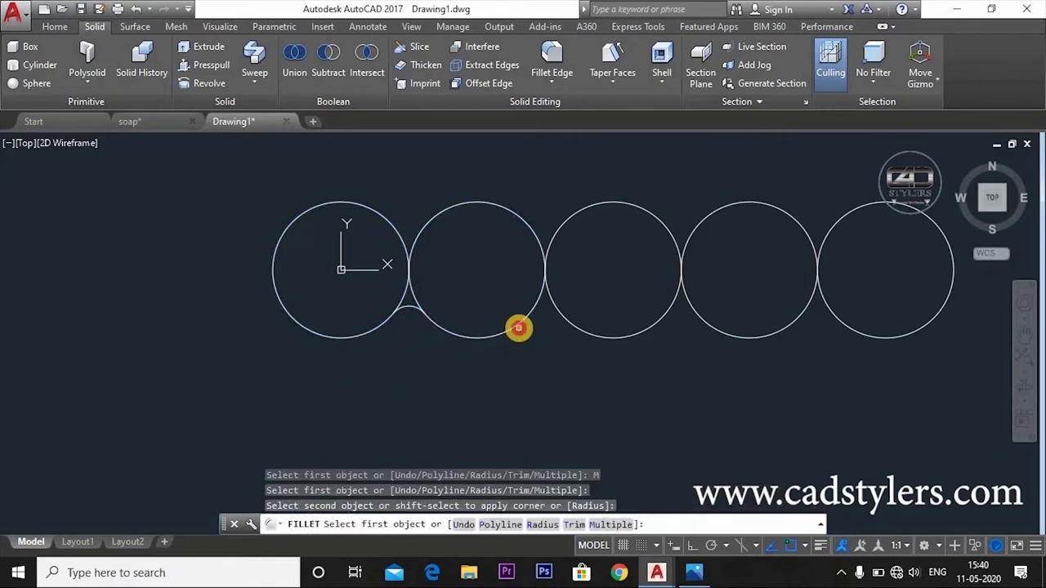
click(518, 328)
click(571, 324)
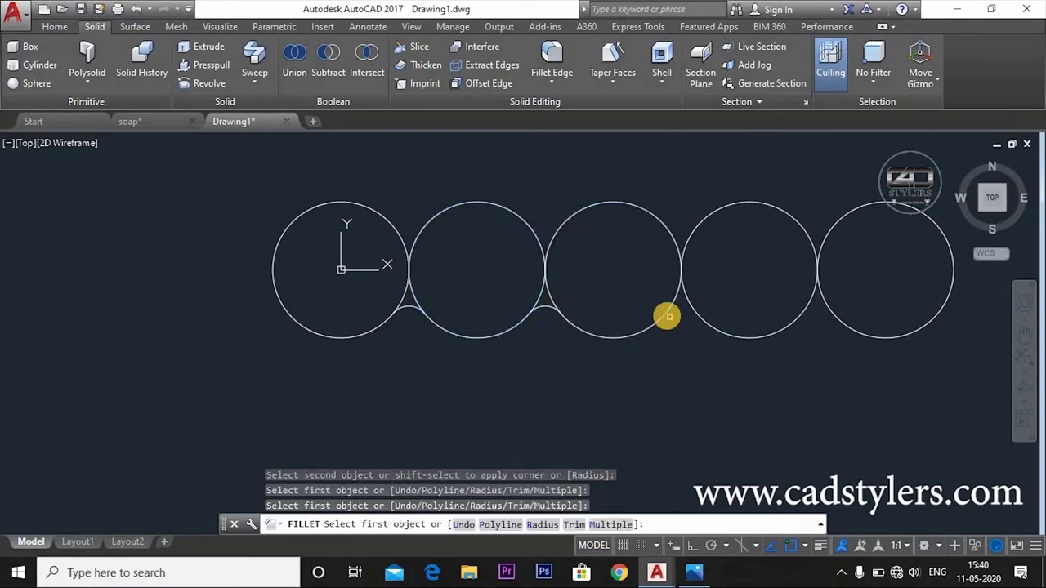
click(665, 314)
click(704, 327)
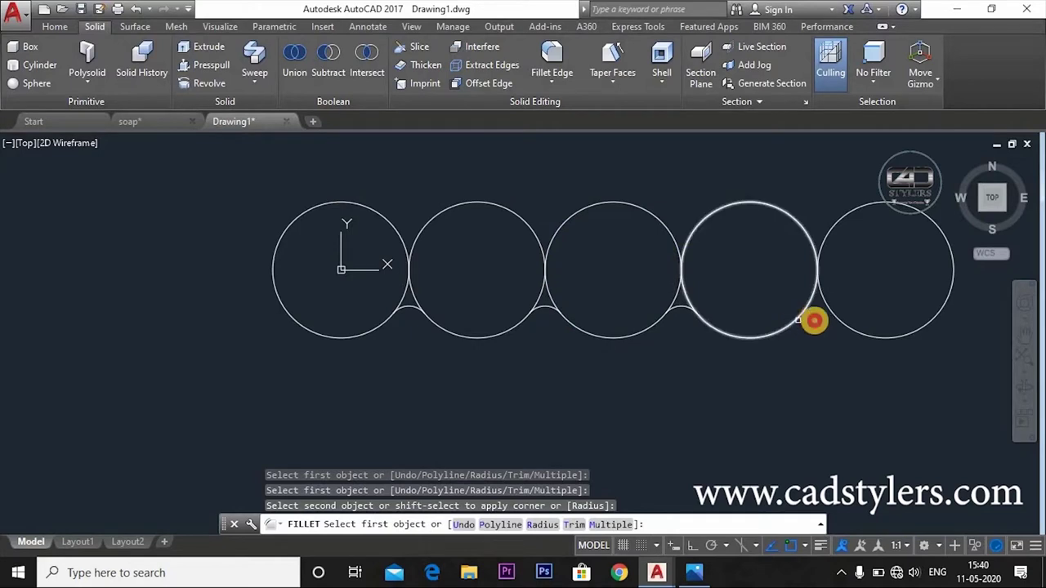
click(797, 319)
click(838, 321)
middle_drag(779, 348, 731, 404)
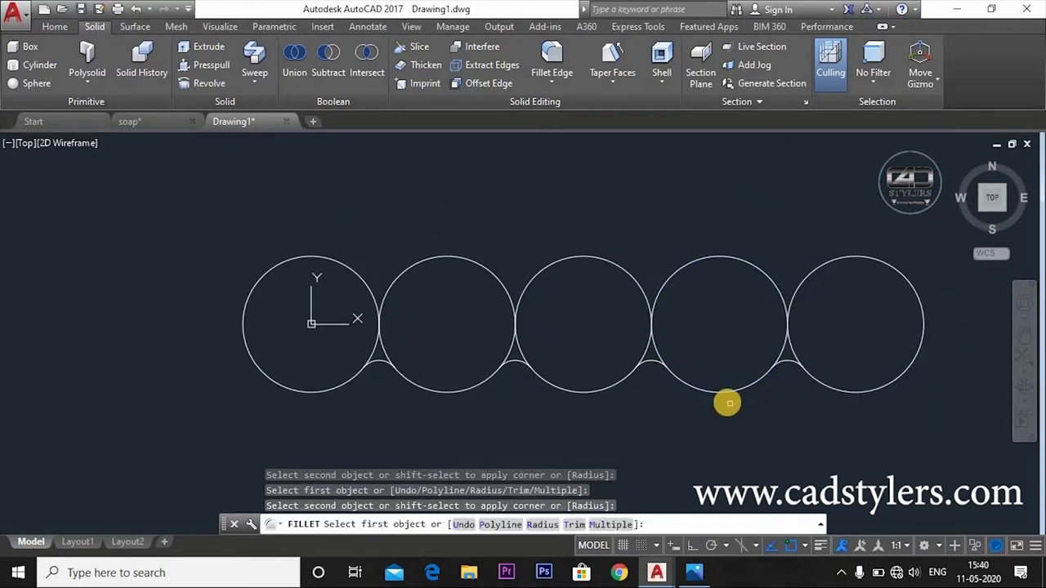
- Draw 5-unit vertical lines at both outer circle edges joined by a top line
key(Escape)
text(l)
key(Return)
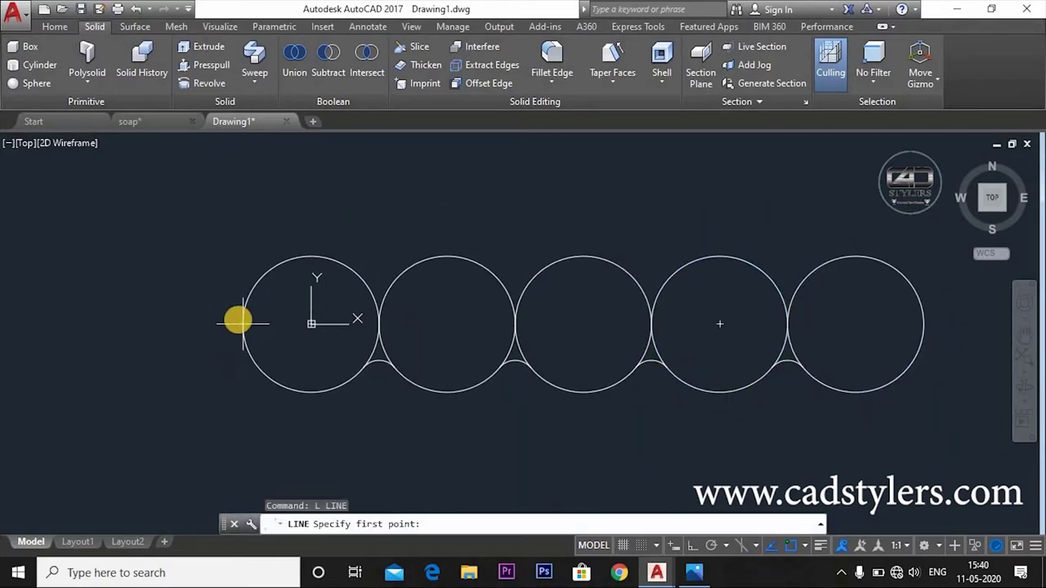
click(244, 323)
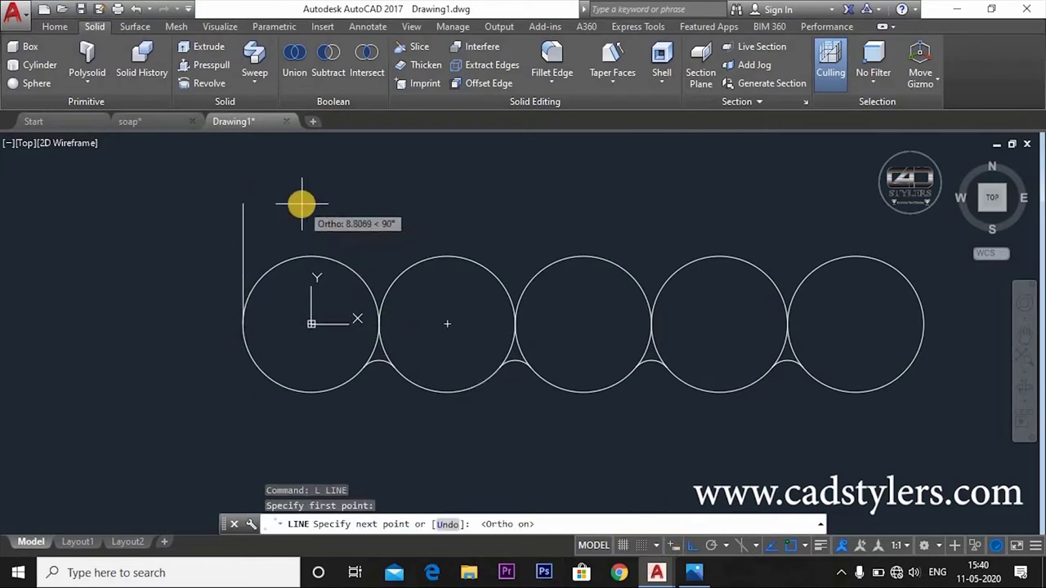
text(5)
key(Return)
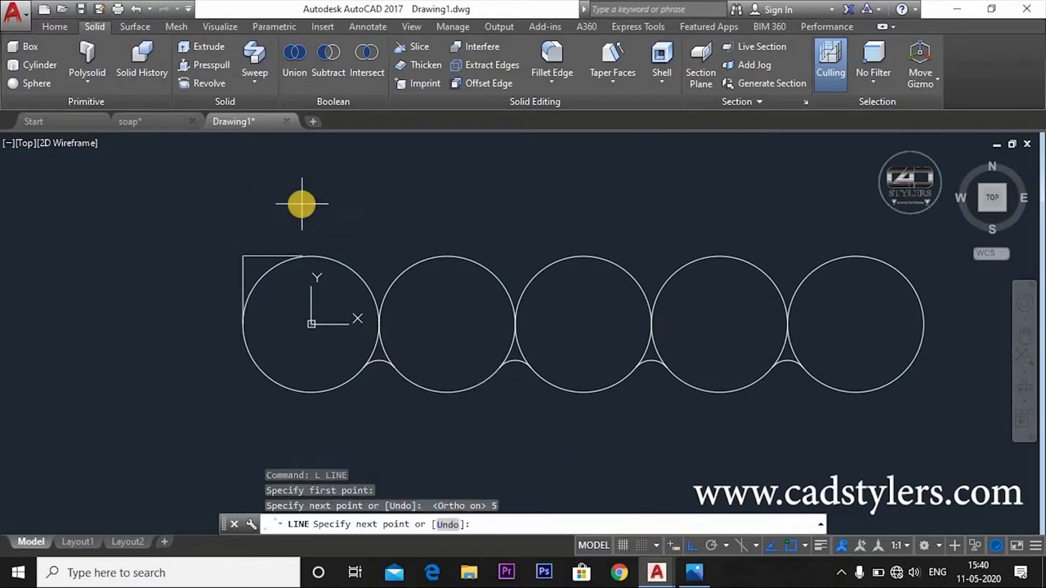
key(Escape)
text(l)
key(Return)
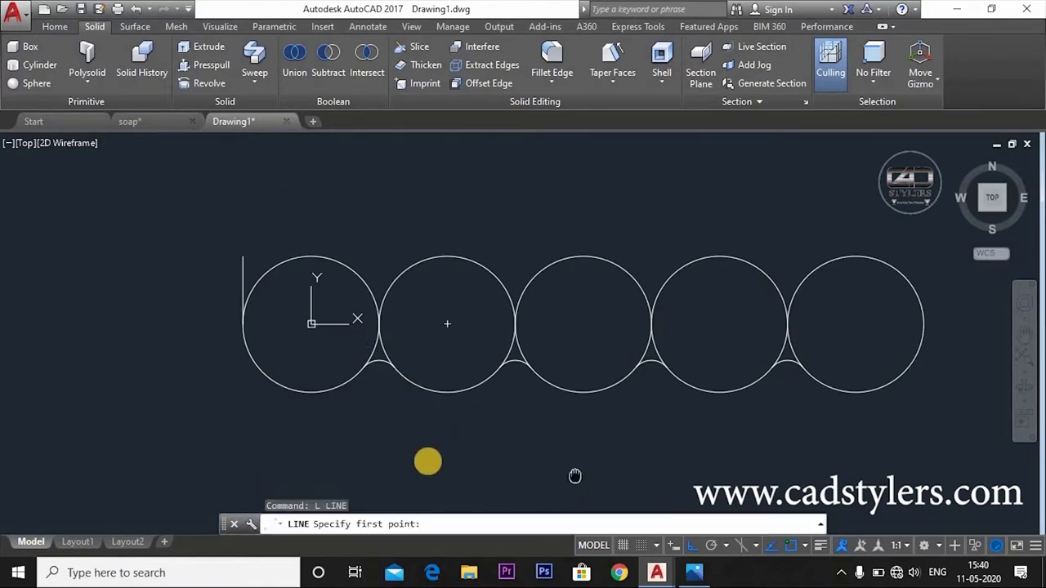
middle_drag(1024, 300, 876, 286)
click(776, 311)
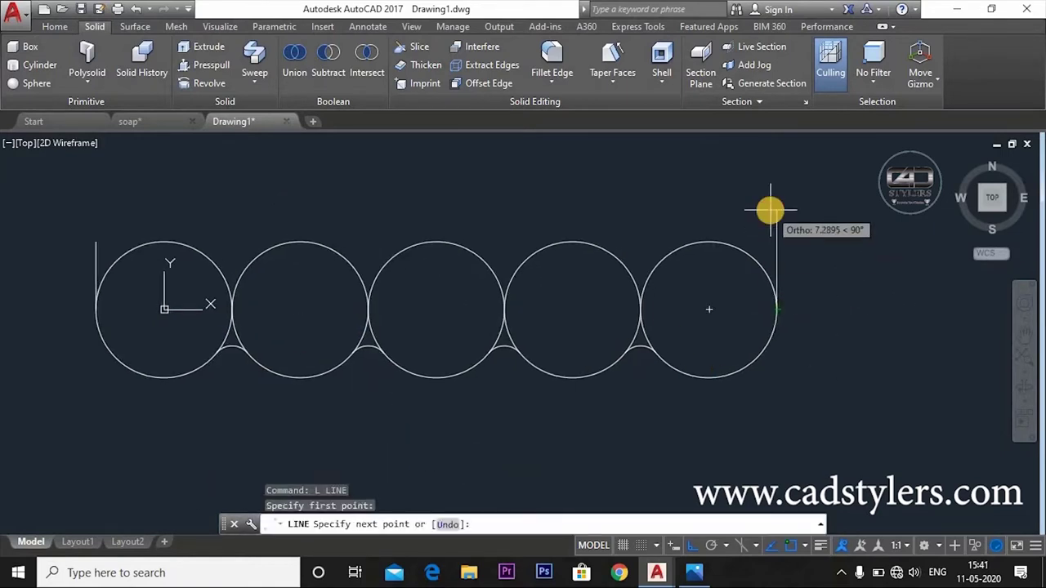
text(5)
key(Return)
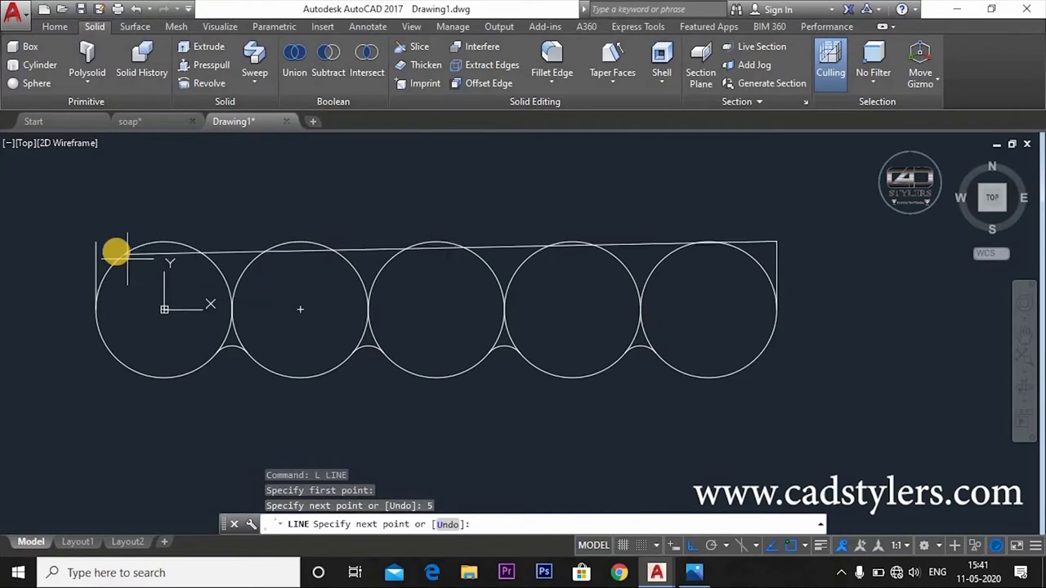
click(96, 241)
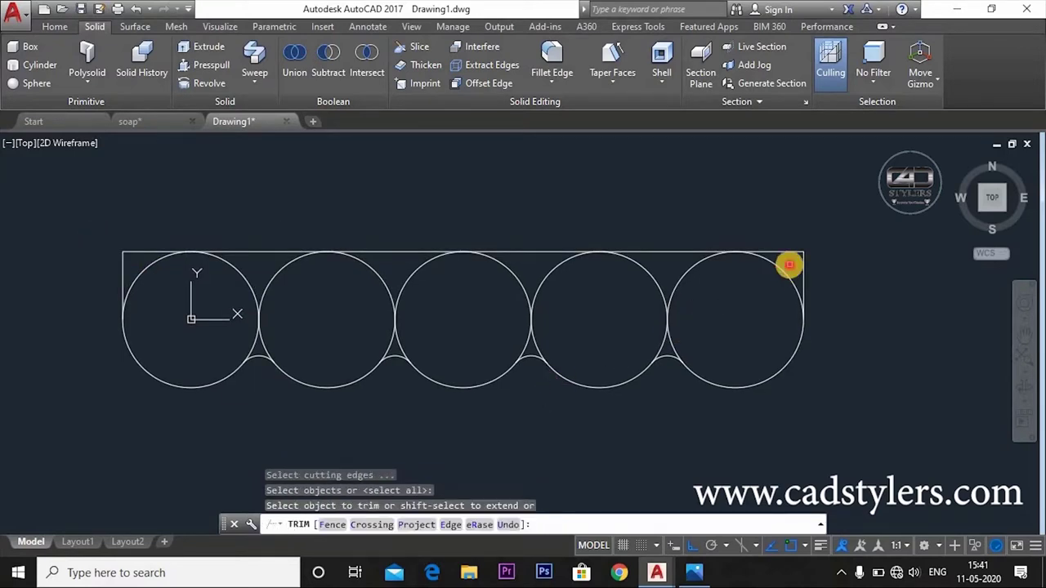
- Trim away the circle tops and cusp tips, leaving one wavy-bottomed outline
click(790, 264)
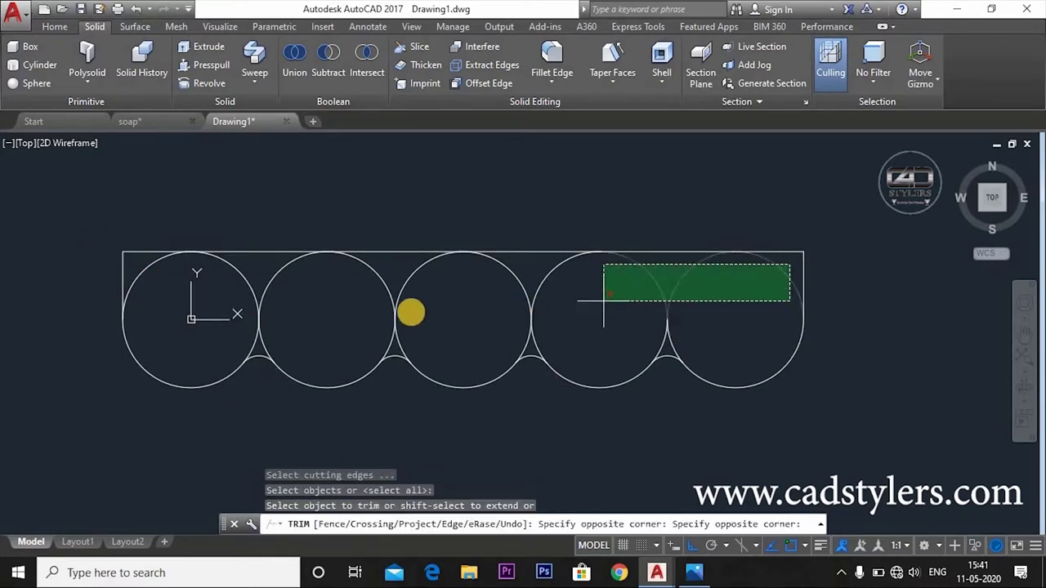
click(140, 302)
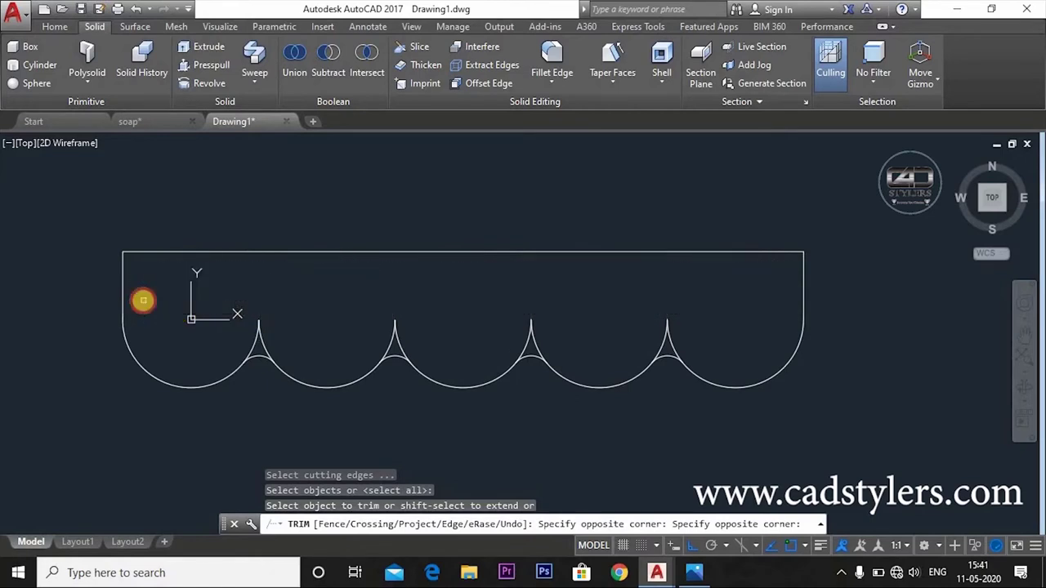
click(733, 309)
click(233, 336)
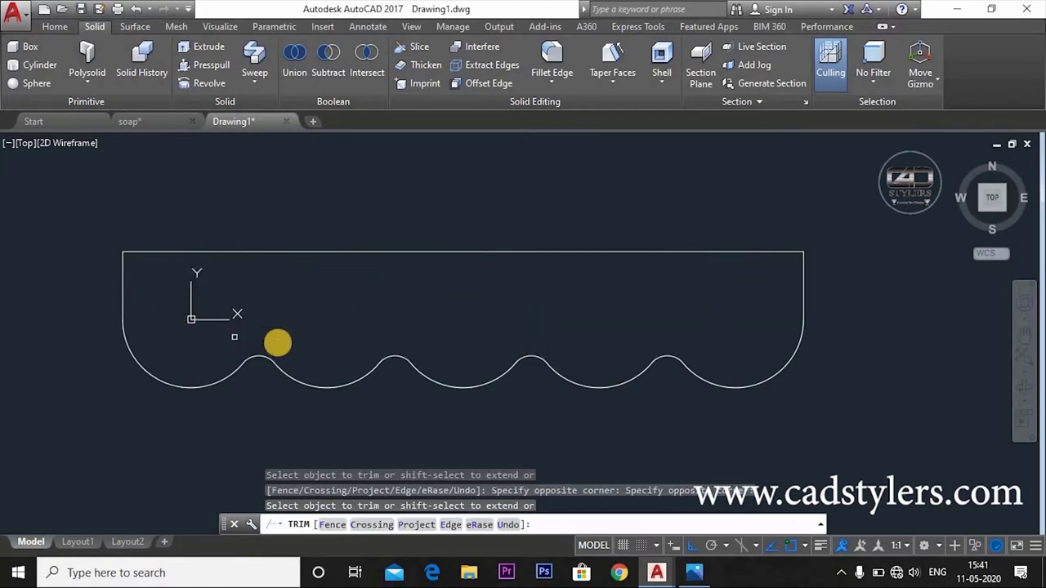
middle_drag(499, 370, 580, 355)
key(Escape)
text(l)
key(Return)
- Offset the top edge 2 units down and draw a middle vertical line from its midpoint
key(Escape)
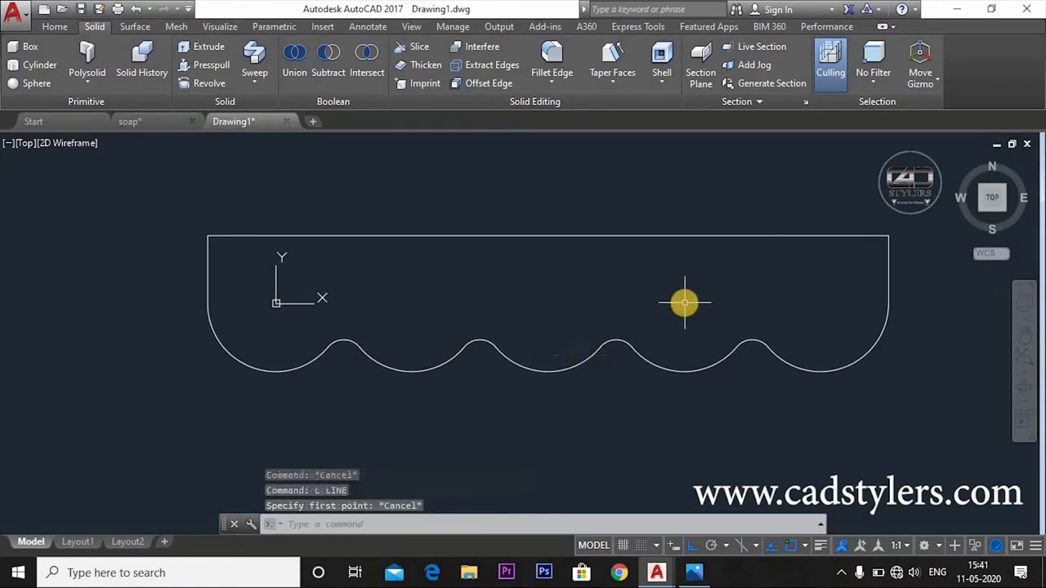
text(o)
key(Return)
key(Return)
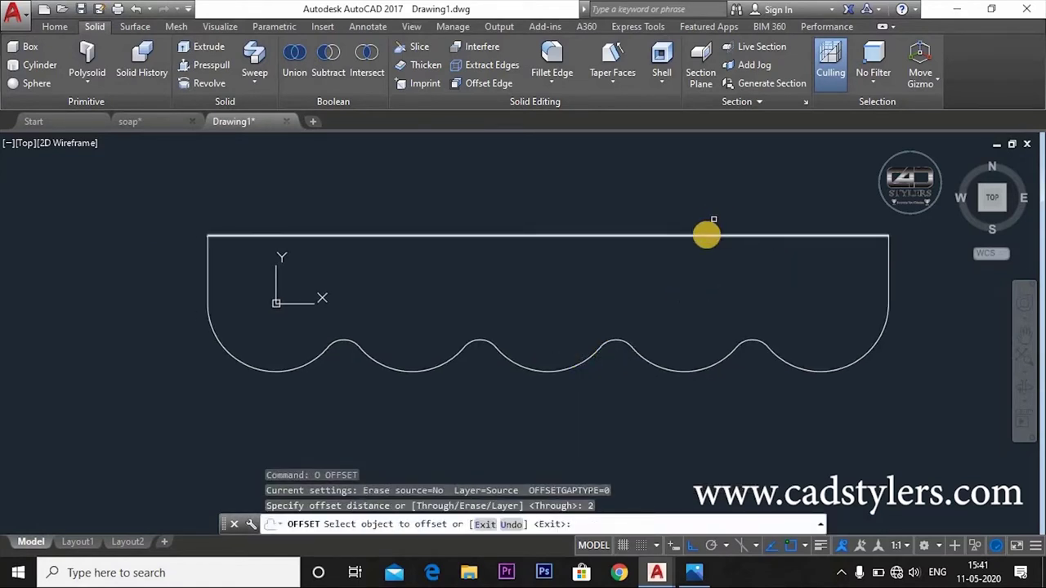
click(701, 277)
key(Escape)
text(l)
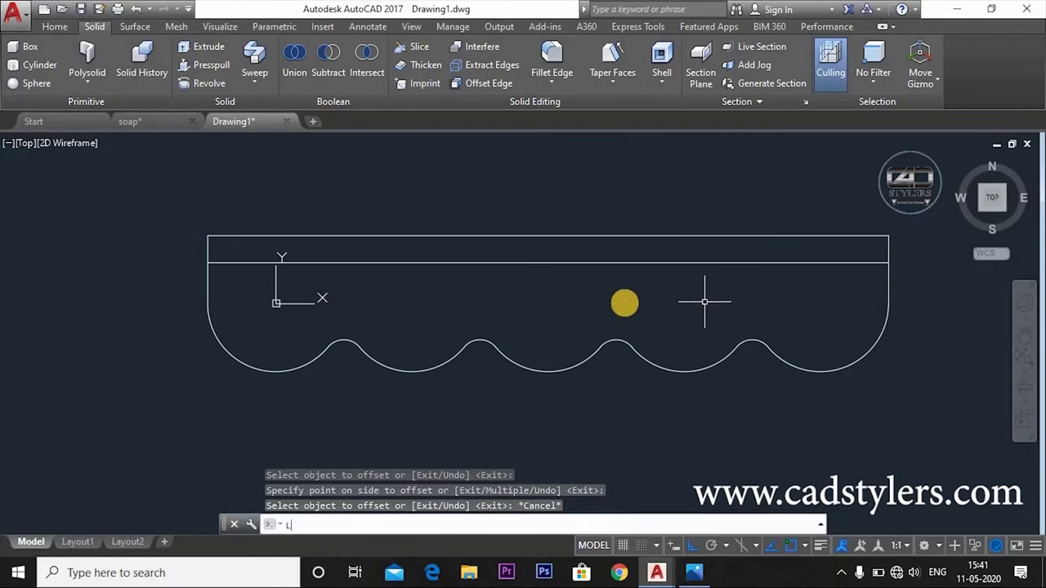
key(Return)
click(549, 259)
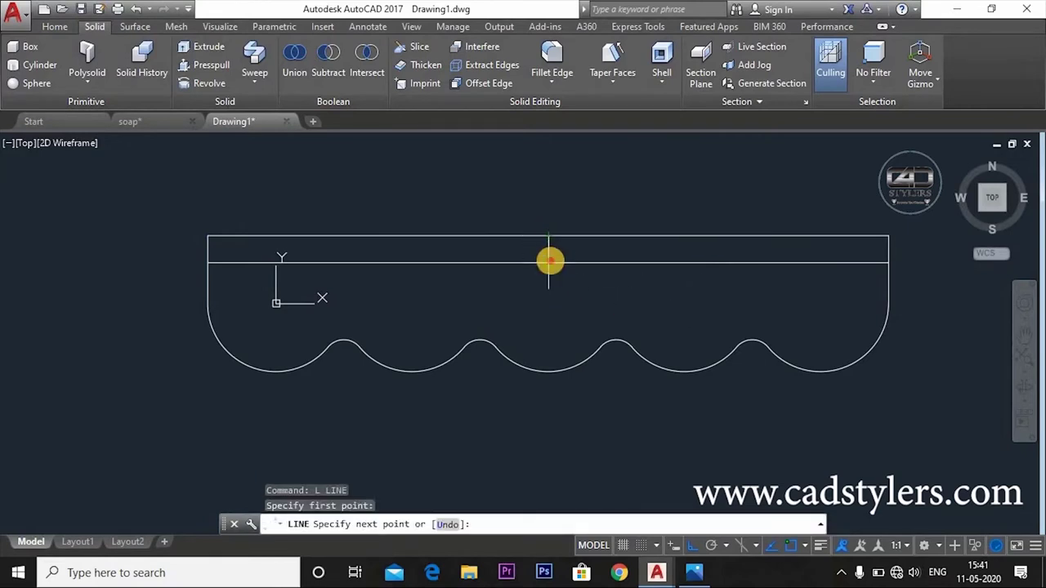
click(549, 261)
key(Return)
- Offset the middle vertical line 12.5 to each side
text(o)
key(Return)
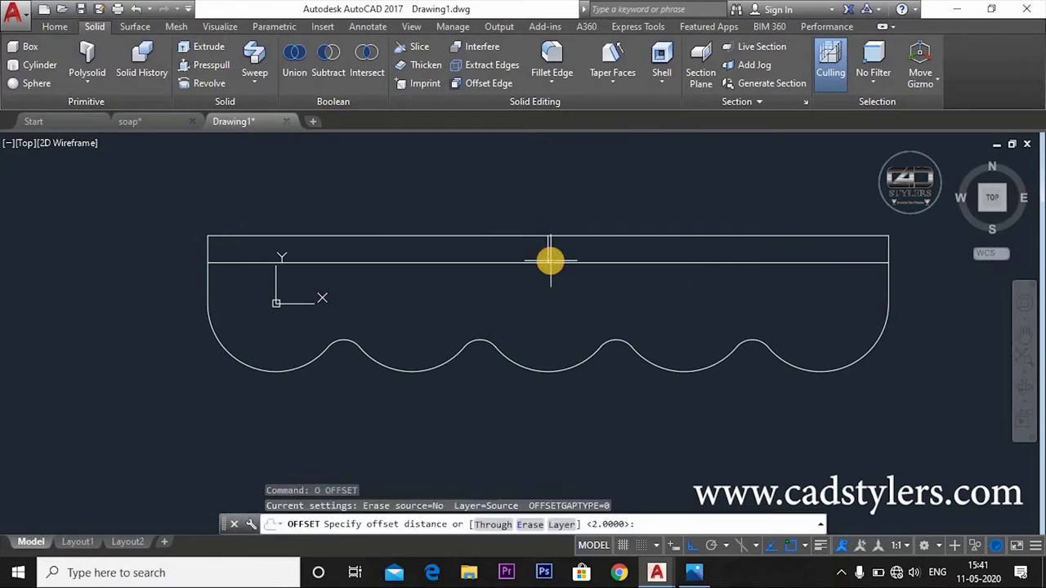
key(Return)
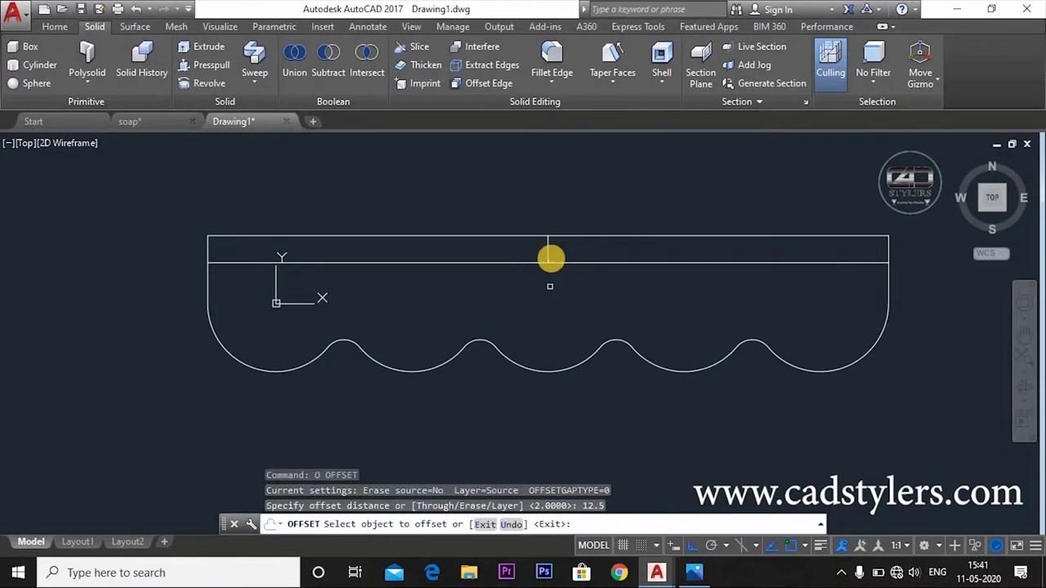
click(548, 255)
click(531, 254)
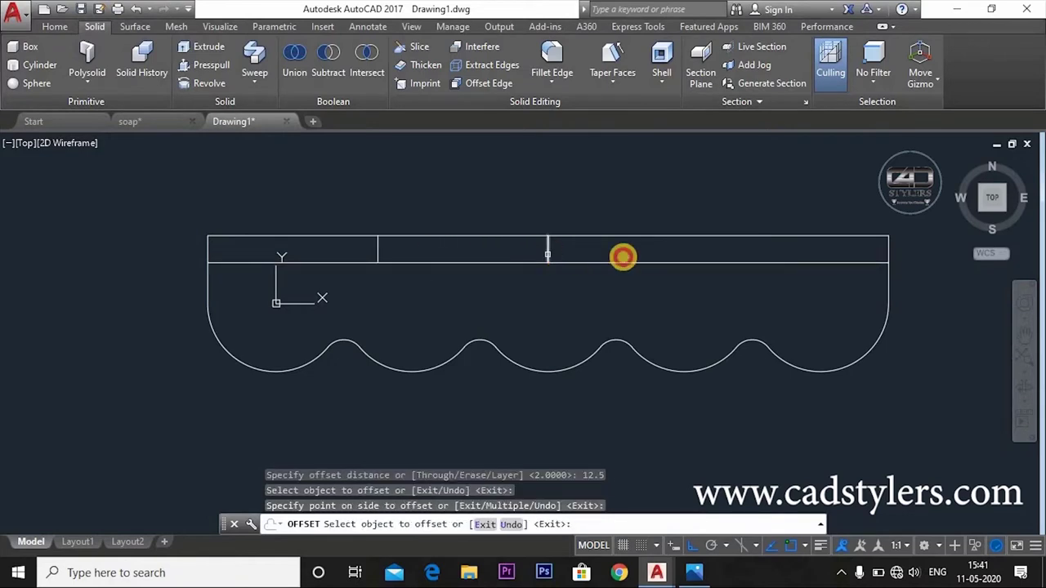
click(622, 257)
key(Escape)
- Trim the top-edge lines between the offsets to form the recessed notch
text(tr)
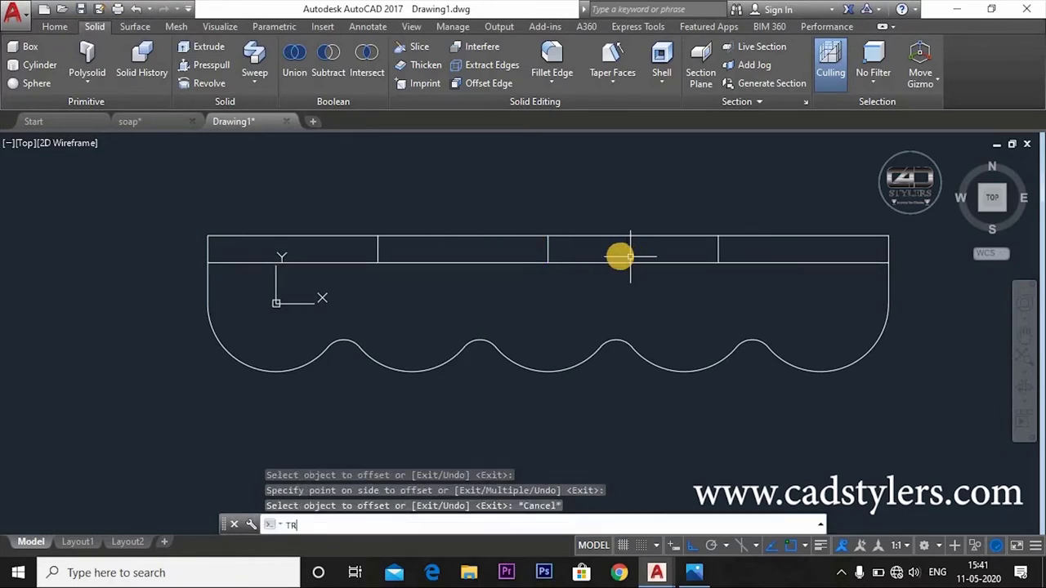
key(Return)
key(Return)
click(365, 262)
click(365, 262)
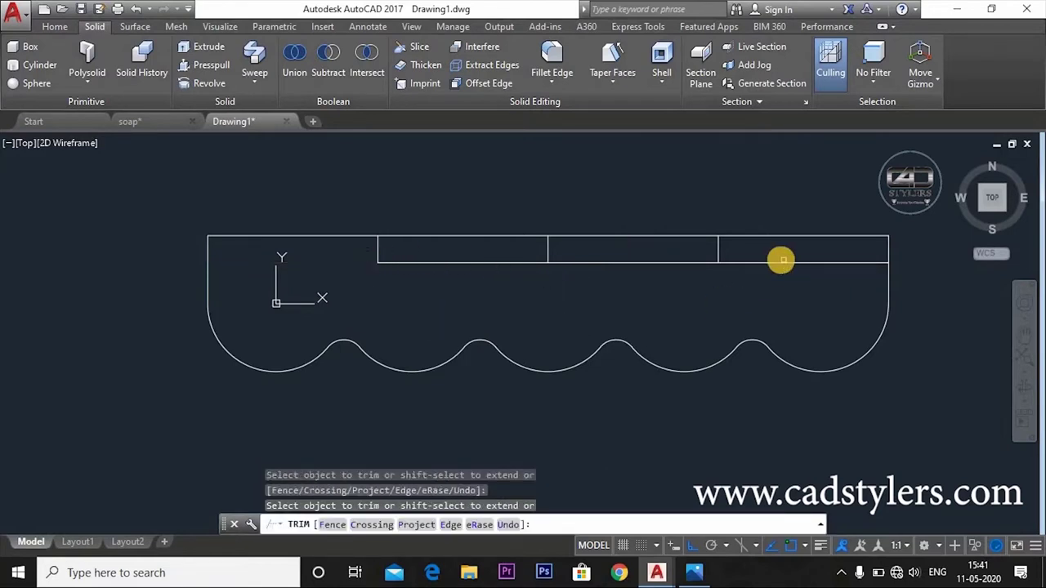
click(782, 260)
click(771, 257)
click(695, 283)
click(493, 252)
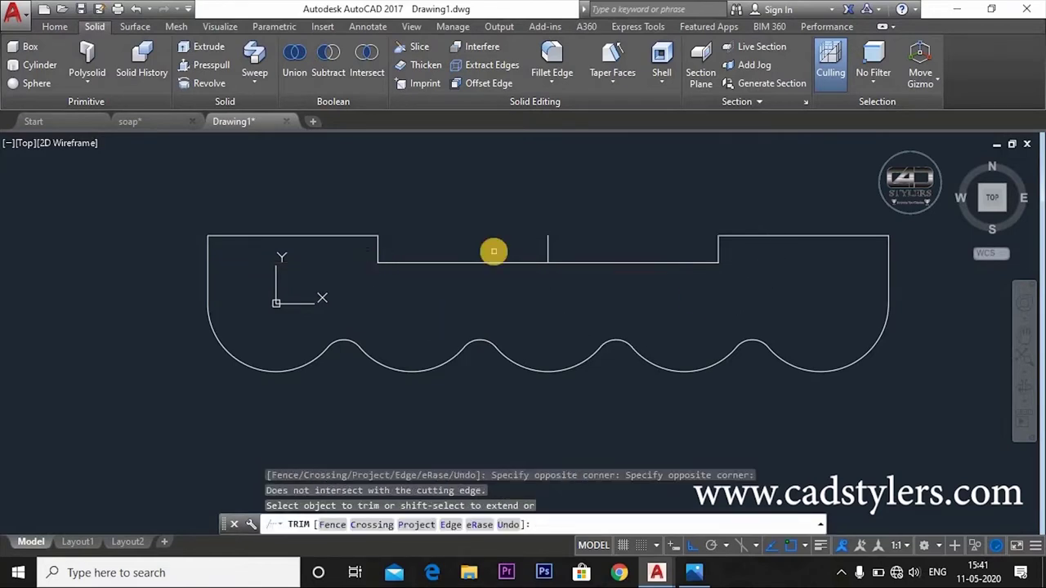
key(Escape)
- Erase the leftover short middle line
text(e)
key(Return)
click(545, 242)
click(517, 242)
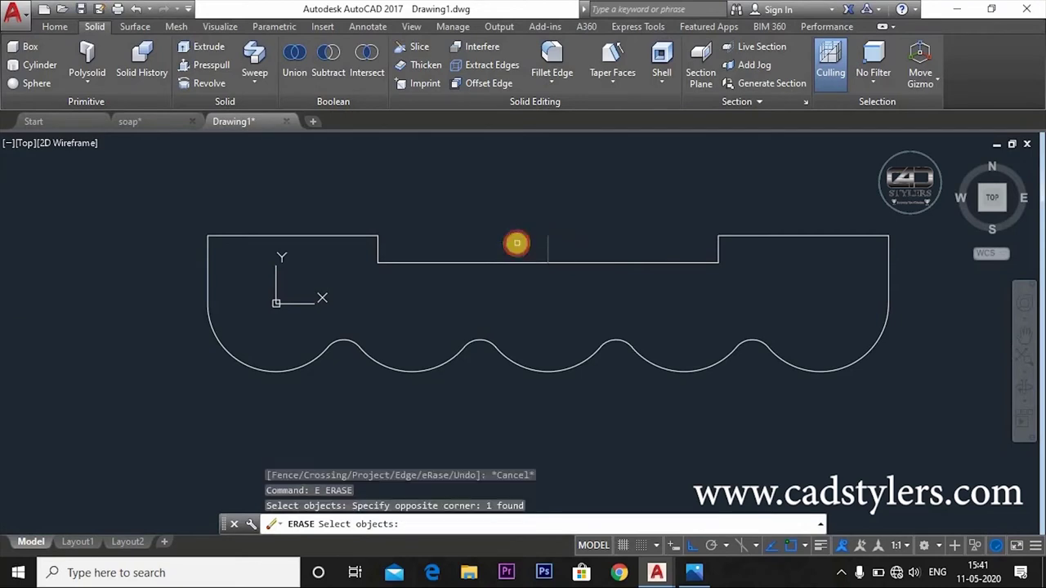
key(Return)
scroll(532, 313, down, 5)
key(Escape)
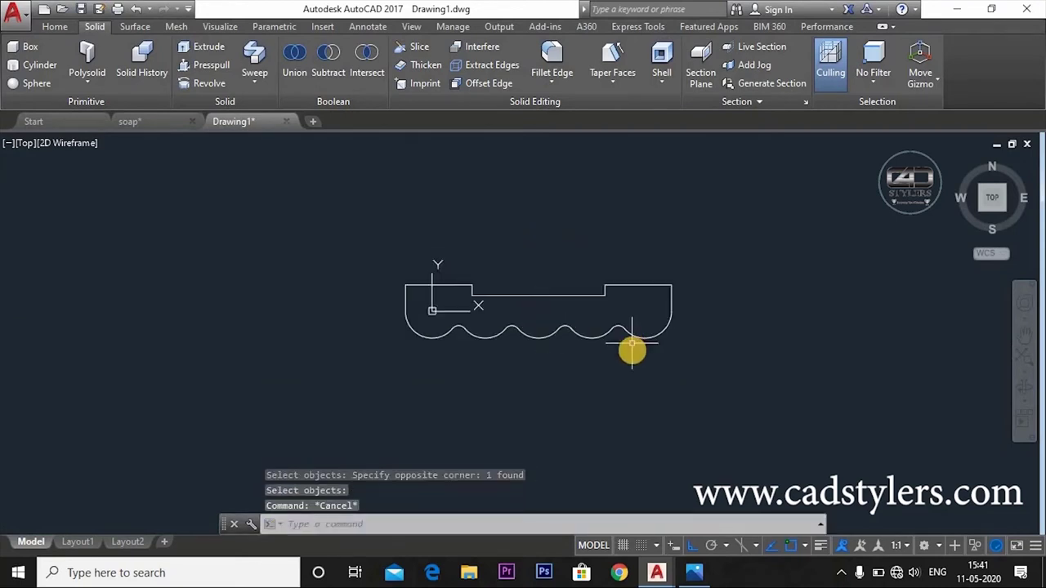
scroll(569, 362, up, 2)
scroll(570, 362, up, 2)
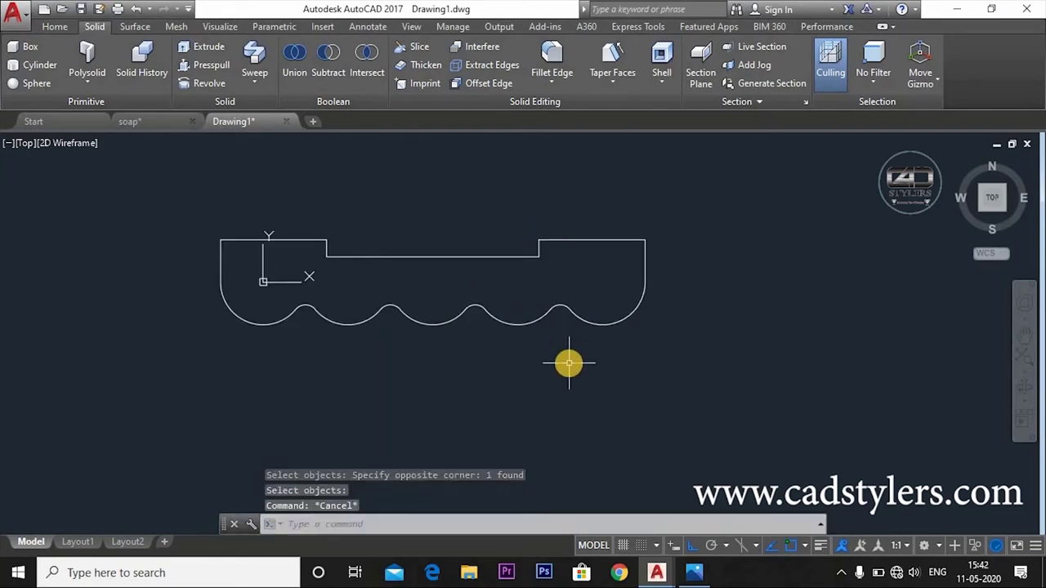
- Join all 16 profile pieces into one polyline
text(j)
key(Return)
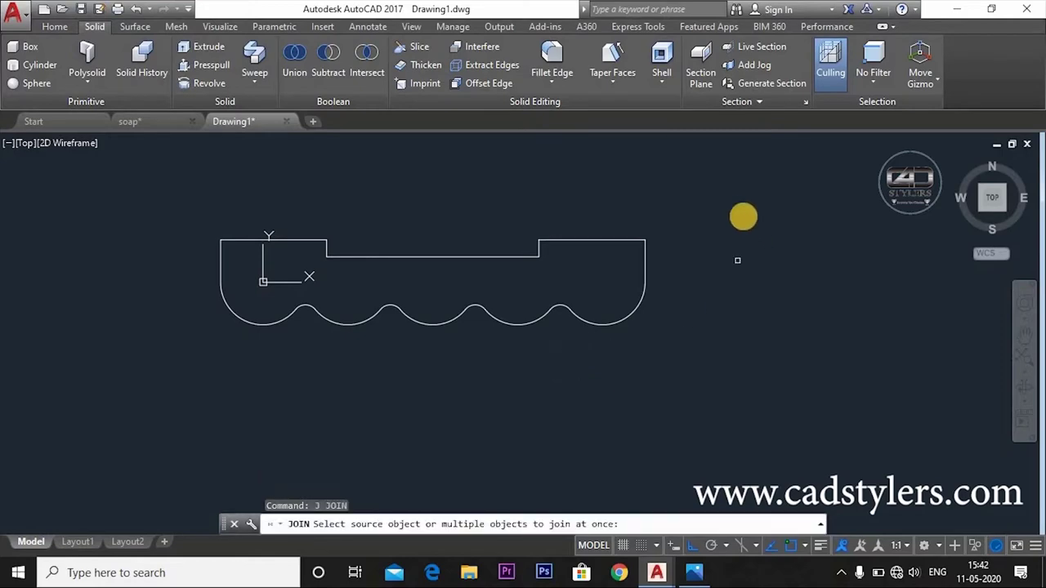
click(740, 214)
click(204, 384)
key(Return)
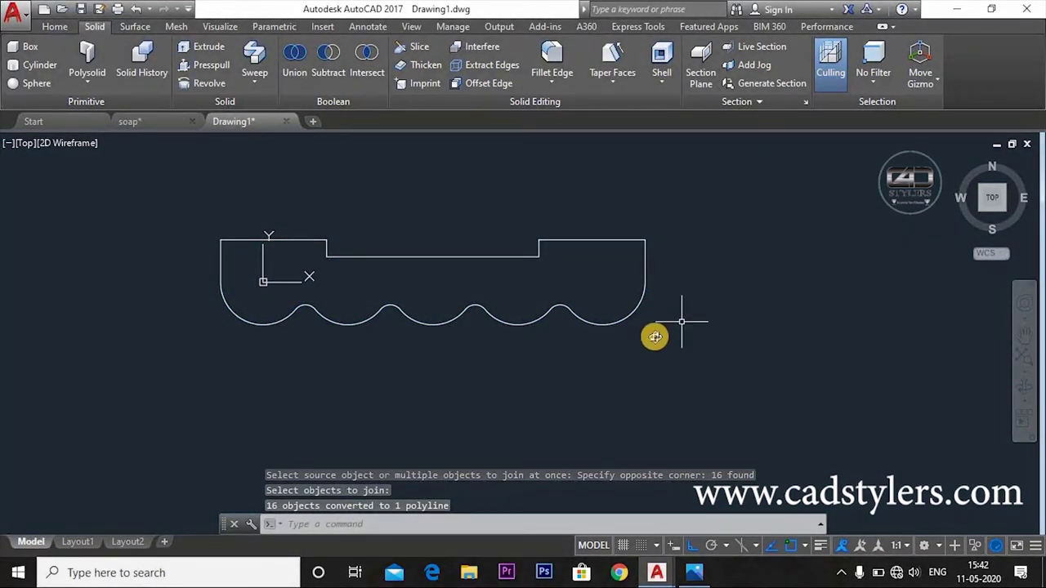
- Orbit the joined profile into a tilted 3D view, then bring up the reference drawing
mouse_move(654, 334)
shift+middle_down()
mouse_move(640, 274)
mouse_move(677, 367)
shift+middle_up()
scroll(664, 341, up, 3)
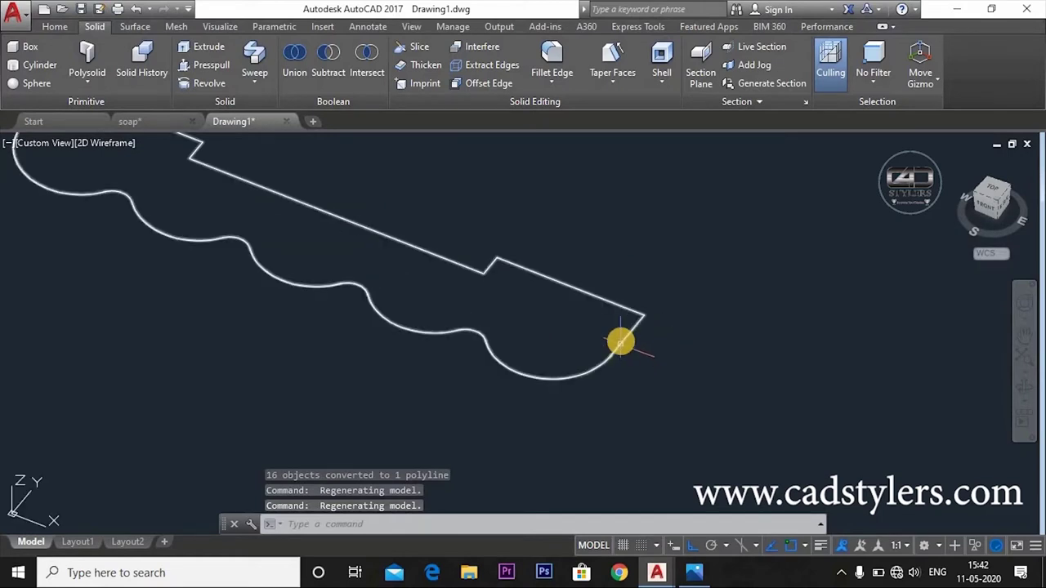
scroll(623, 341, down, 3)
middle_drag(623, 341, 630, 349)
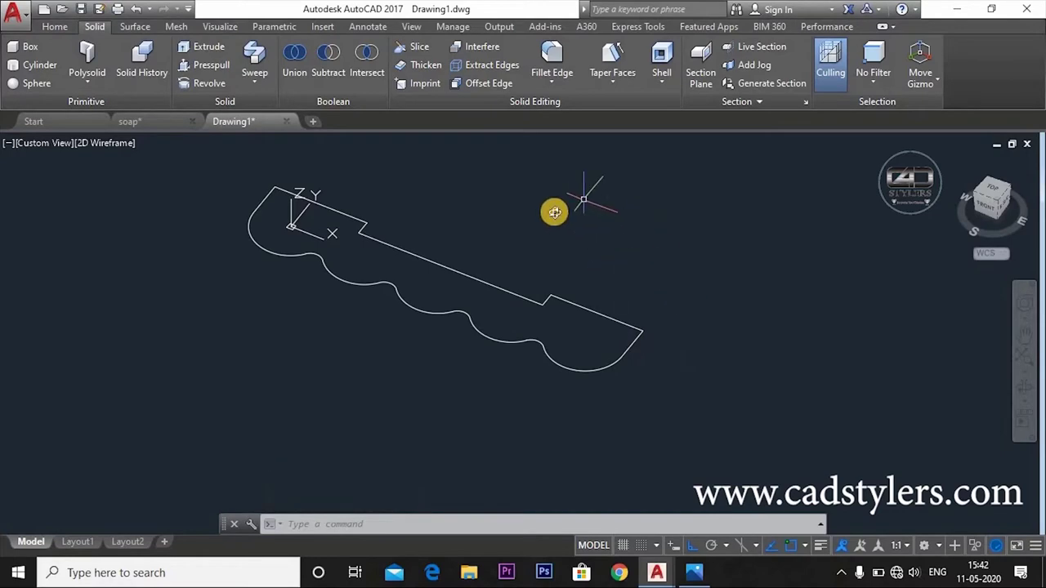
mouse_move(589, 201)
ctrl+shift+middle_down()
mouse_move(452, 284)
mouse_move(461, 294)
ctrl+shift+middle_up()
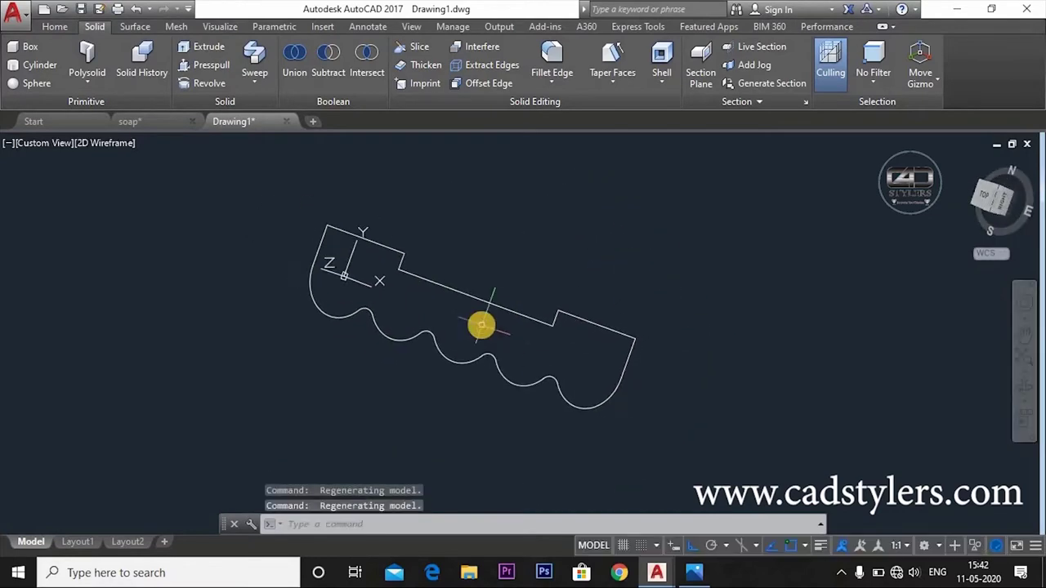
click(694, 577)
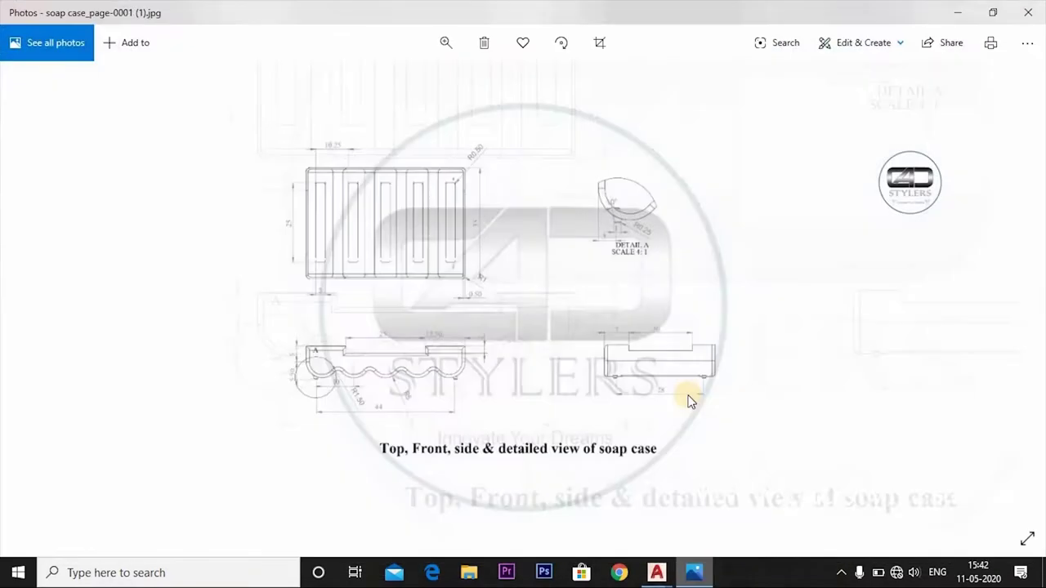
- Zoom into the top view showing 10.25, 25, 35 dimensions and R0.50, R1 corners
double_click(413, 270)
double_click(413, 270)
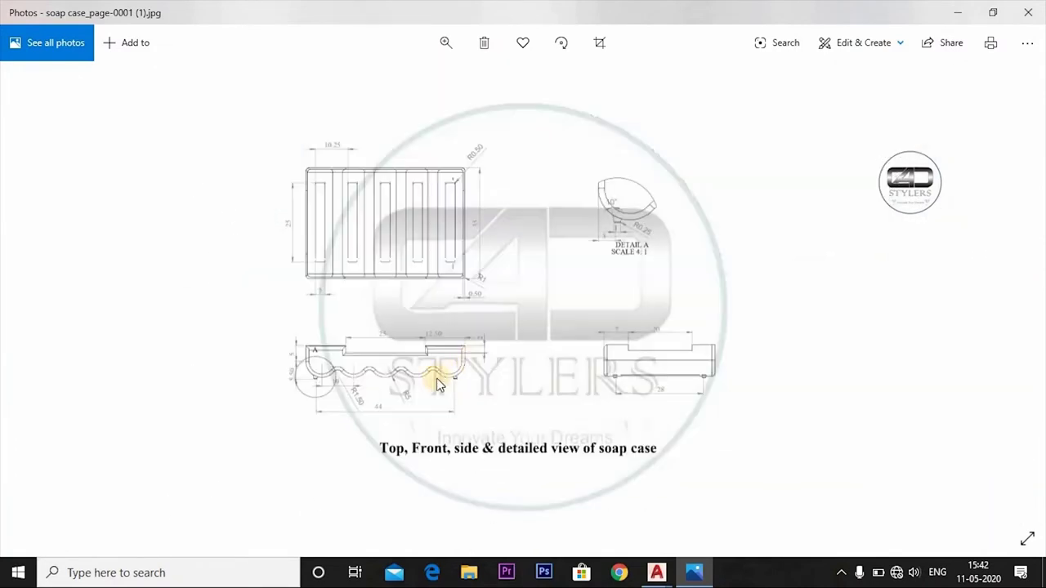
double_click(438, 384)
scroll(488, 318, up, 3)
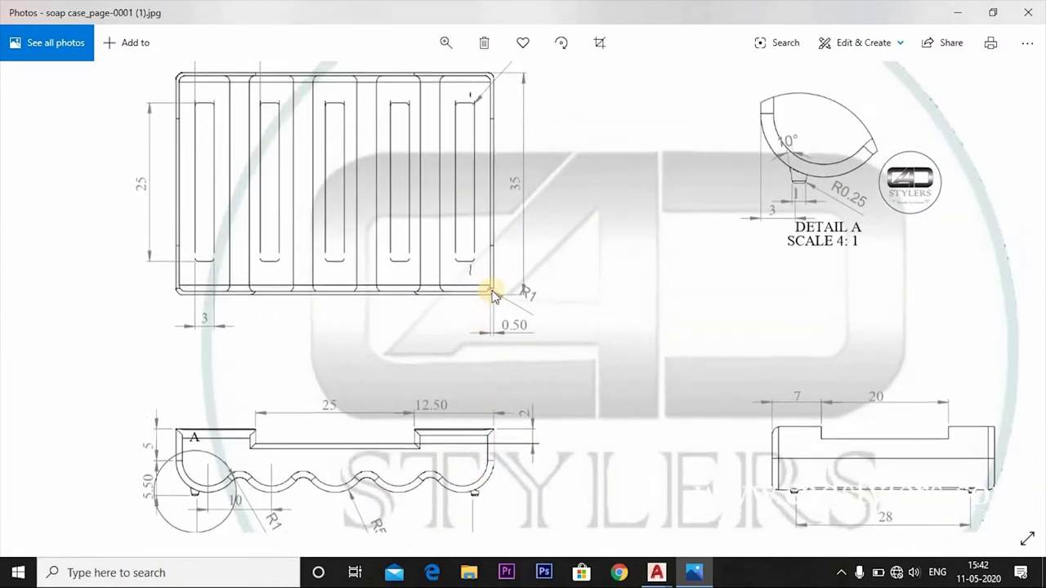
scroll(503, 228, up, 1)
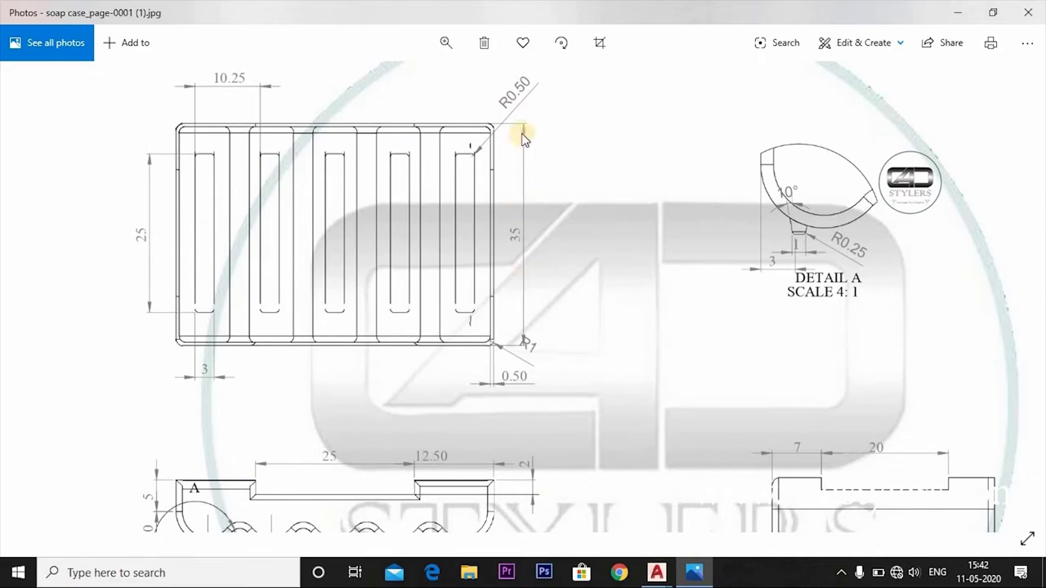
- Press-pull the notched wavy profile 35 units into a solid
click(692, 577)
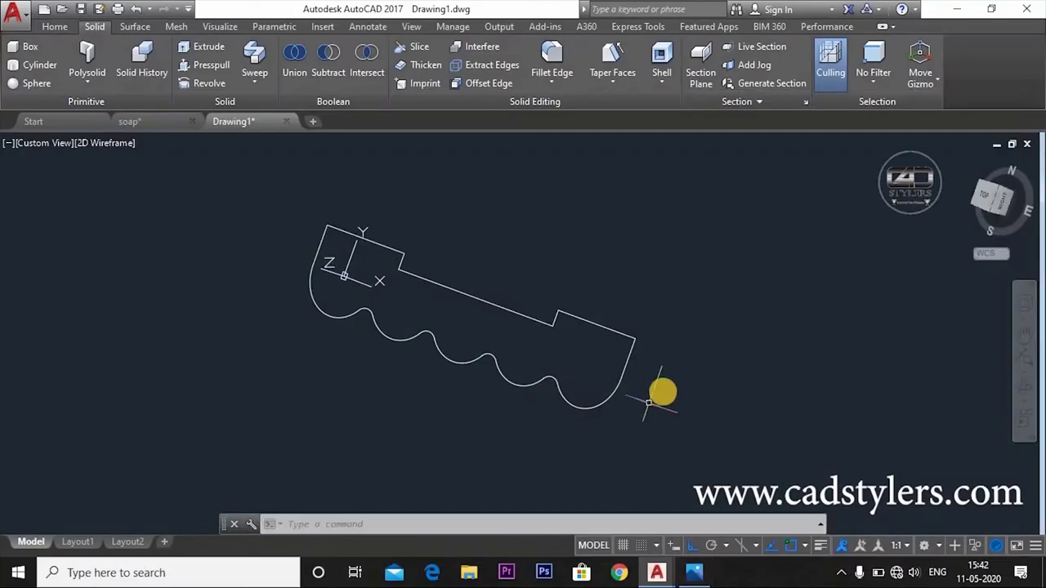
text(p)
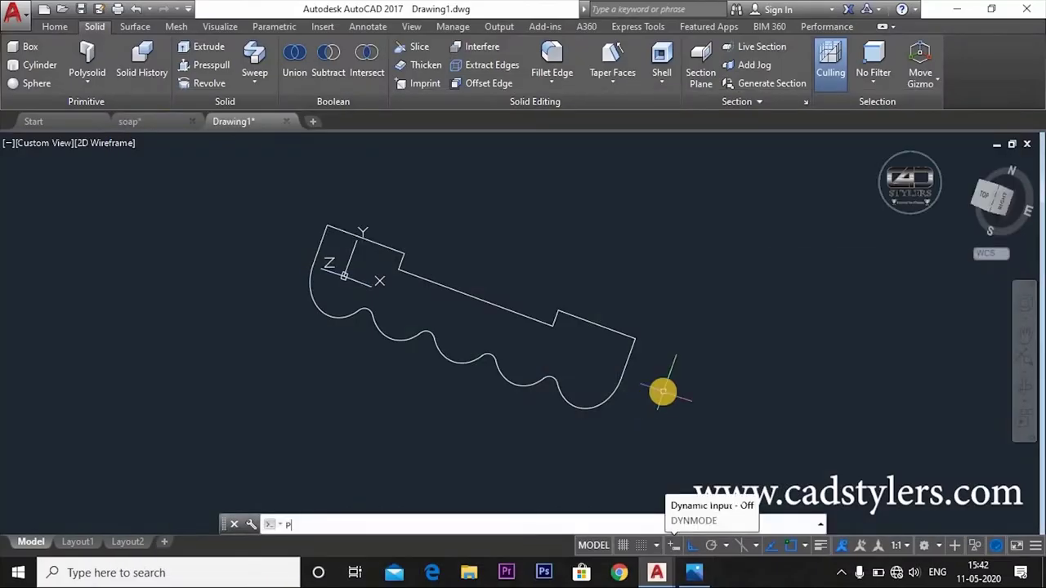
text(ress)
key(Return)
click(584, 362)
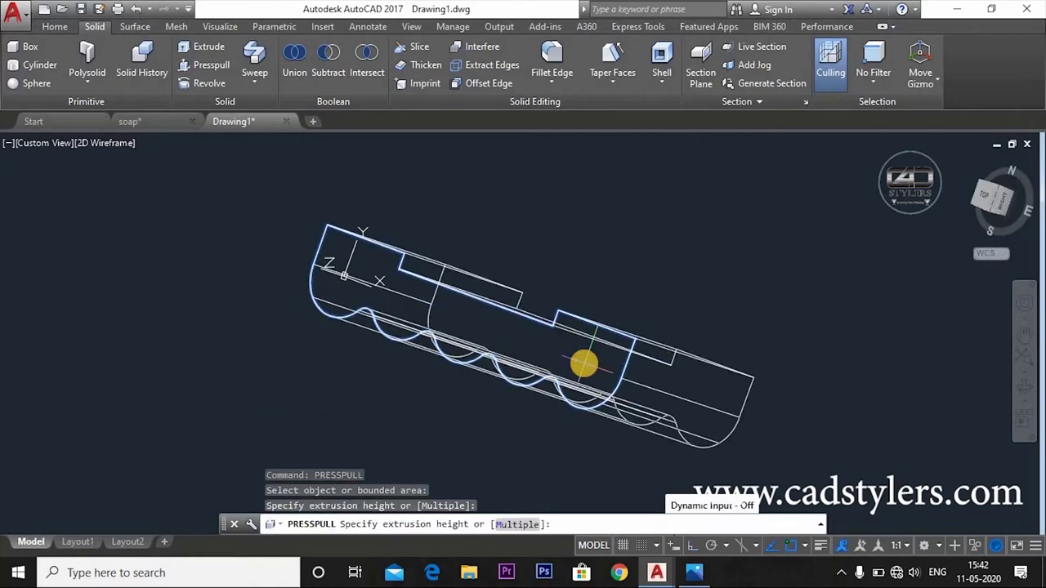
text(35)
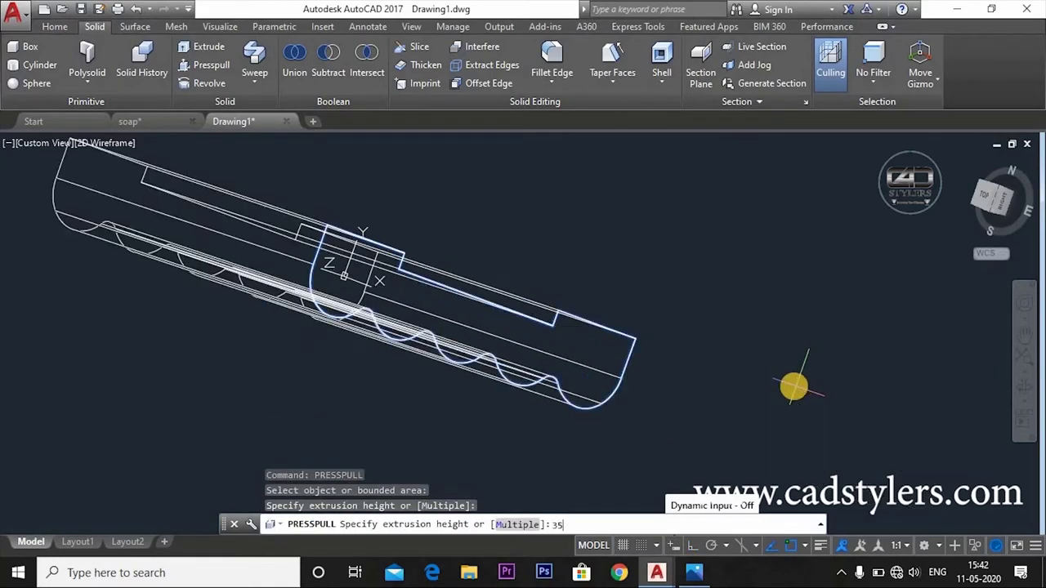
key(Return)
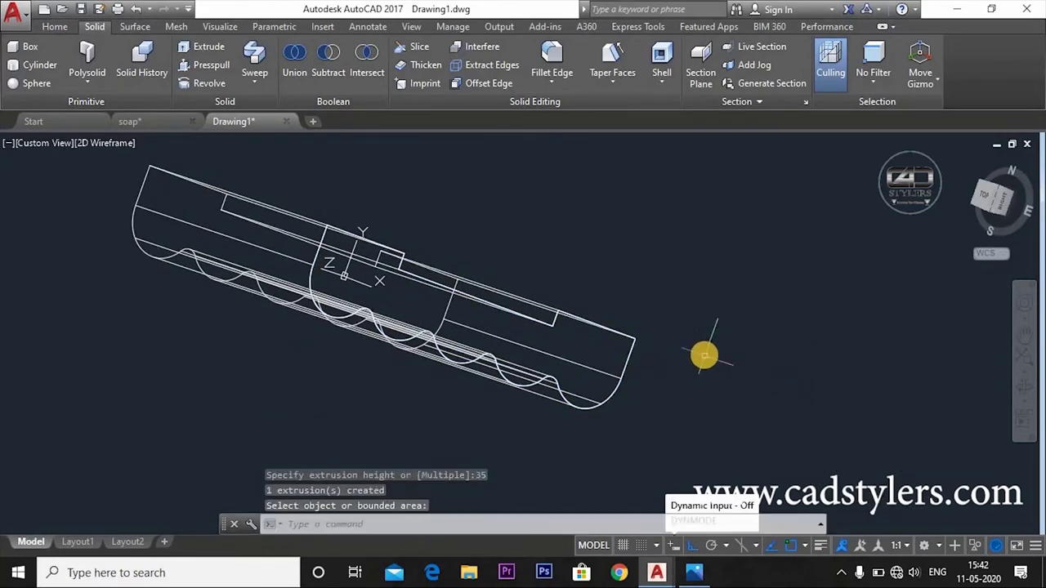
- Shade the solid in the Conceptual visual style and orbit to a slightly elevated front view
mouse_move(703, 355)
shift+middle_down()
mouse_move(569, 393)
mouse_move(492, 437)
shift+middle_up()
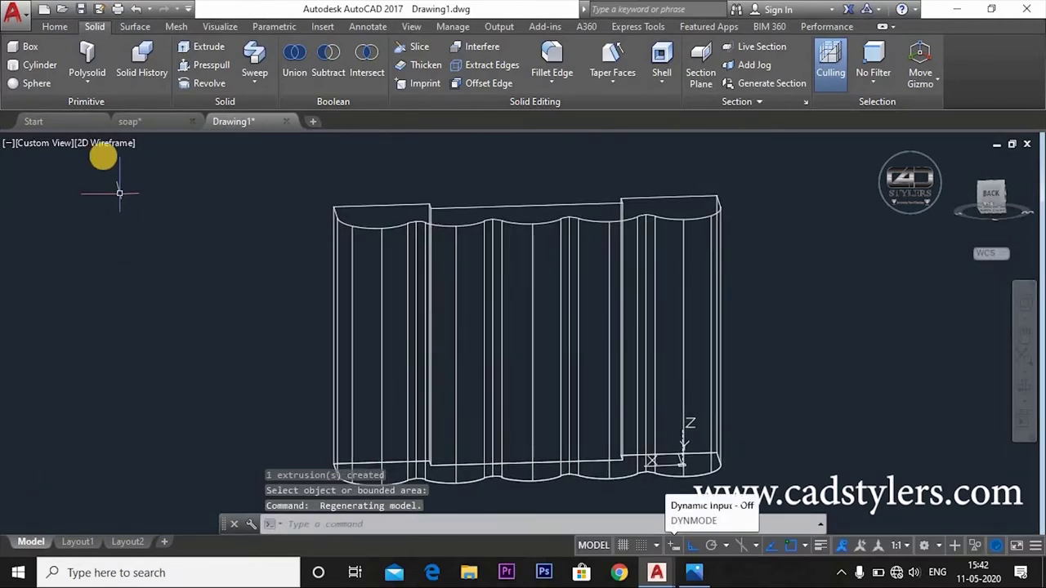
click(110, 144)
click(114, 196)
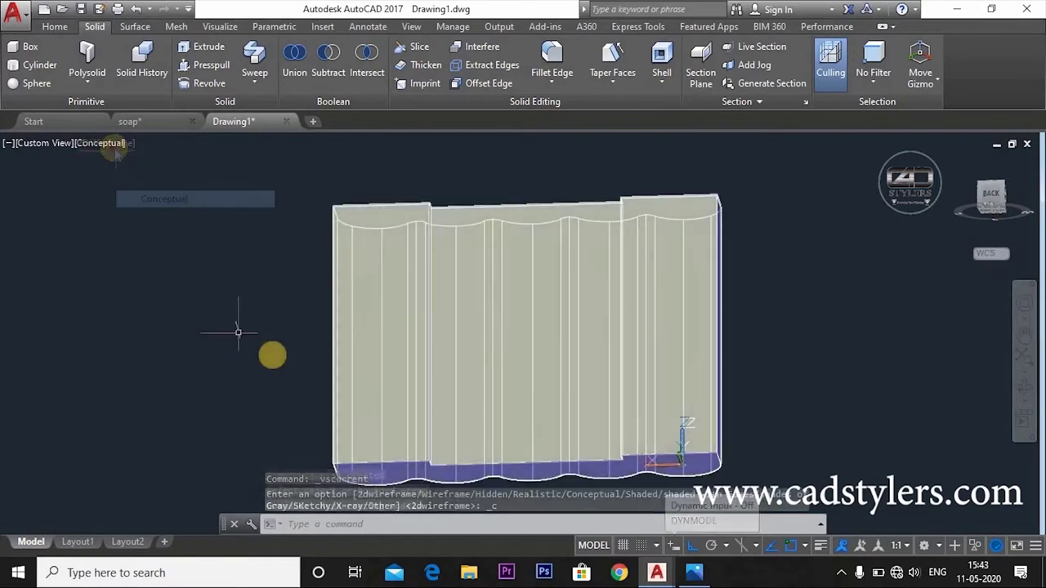
scroll(276, 384, down, 3)
mouse_move(278, 389)
shift+middle_down()
mouse_move(264, 292)
mouse_move(404, 392)
mouse_move(401, 341)
mouse_move(430, 369)
mouse_move(430, 396)
shift+middle_up()
key(F12)
key(F12)
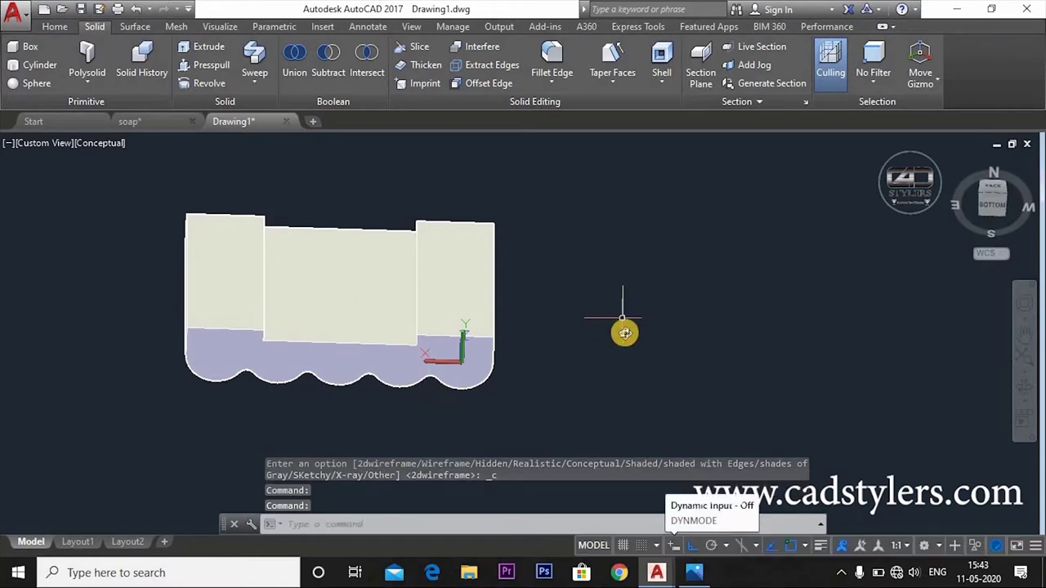
shift+middle_drag(624, 329, 629, 409)
click(694, 572)
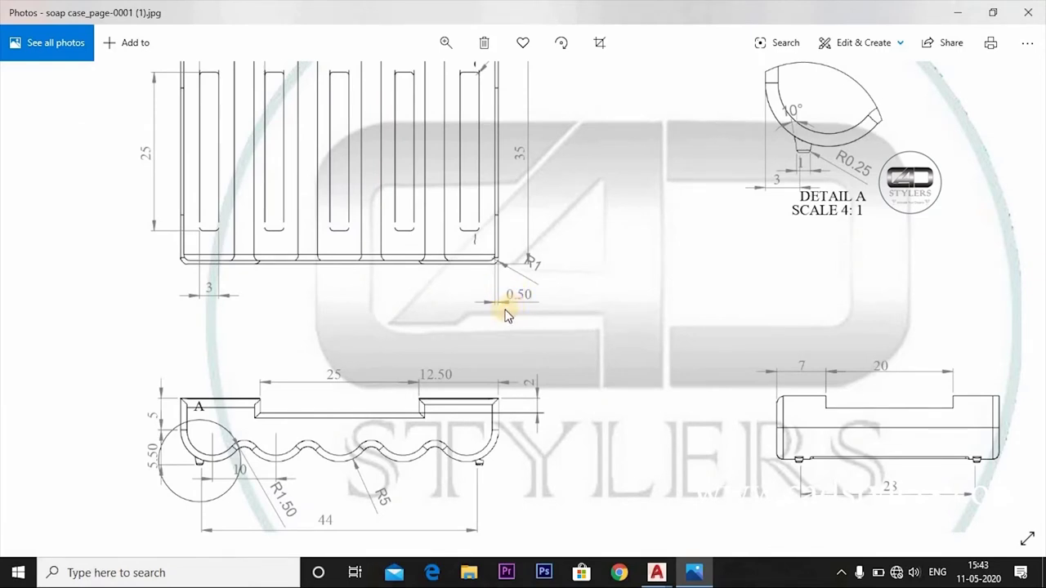
- Zoom the reference image to show the top and front view dimensions
scroll(481, 338, up, 1)
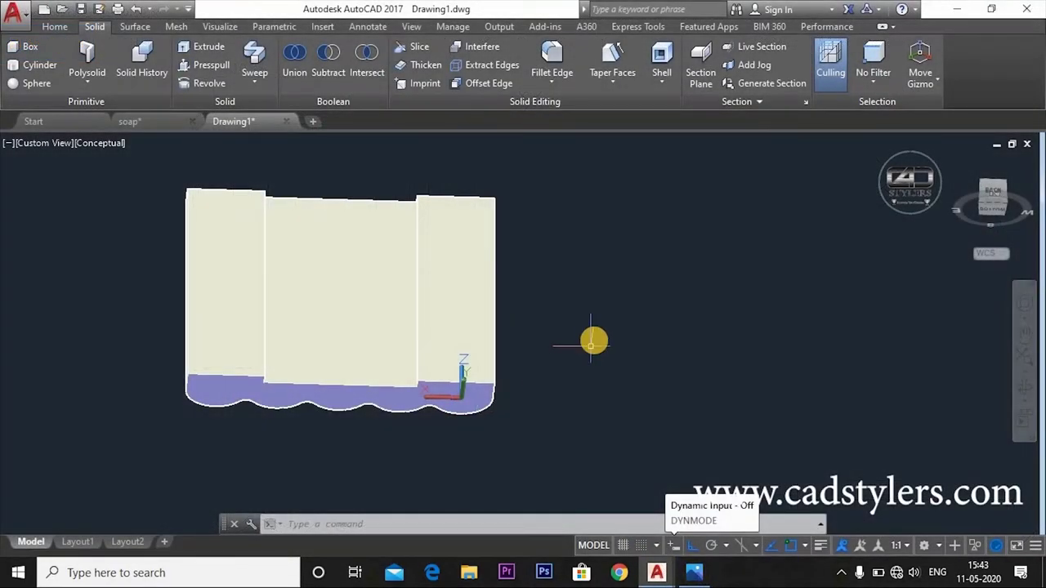
- Orbit the shaded soap case until it faces straight on from the back
shift+middle_drag(591, 341, 554, 401)
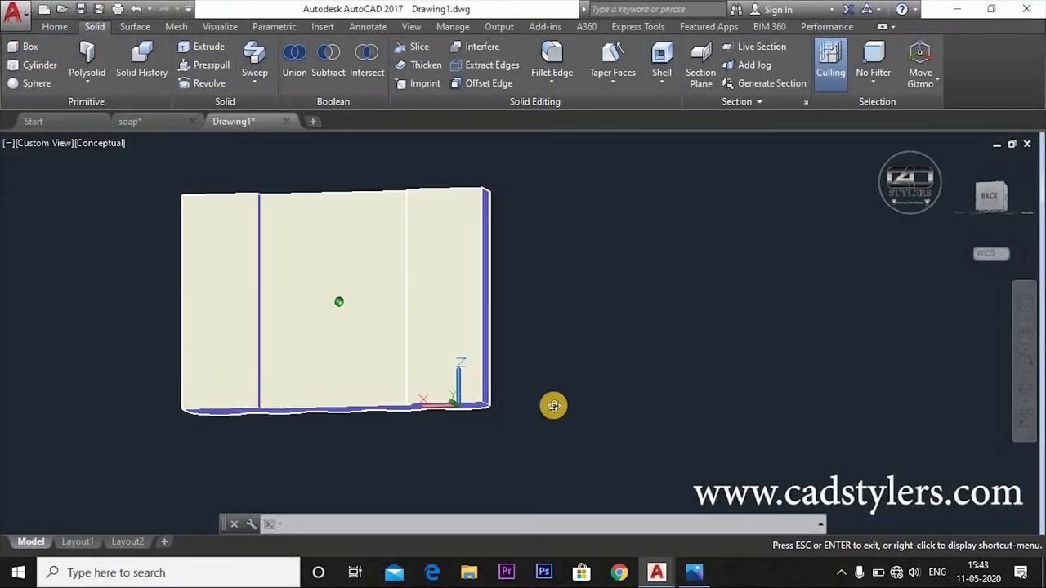
shift+middle_drag(451, 360, 762, 396)
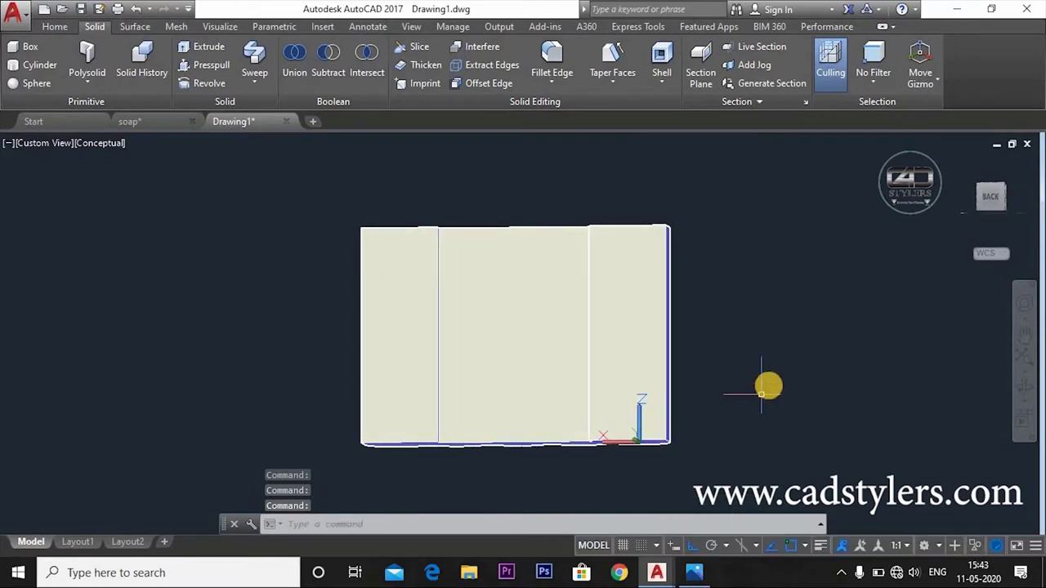
shift+middle_drag(762, 396, 766, 381)
click(67, 143)
- Switch to 2D Wireframe and align the UCS to the current back view
click(82, 177)
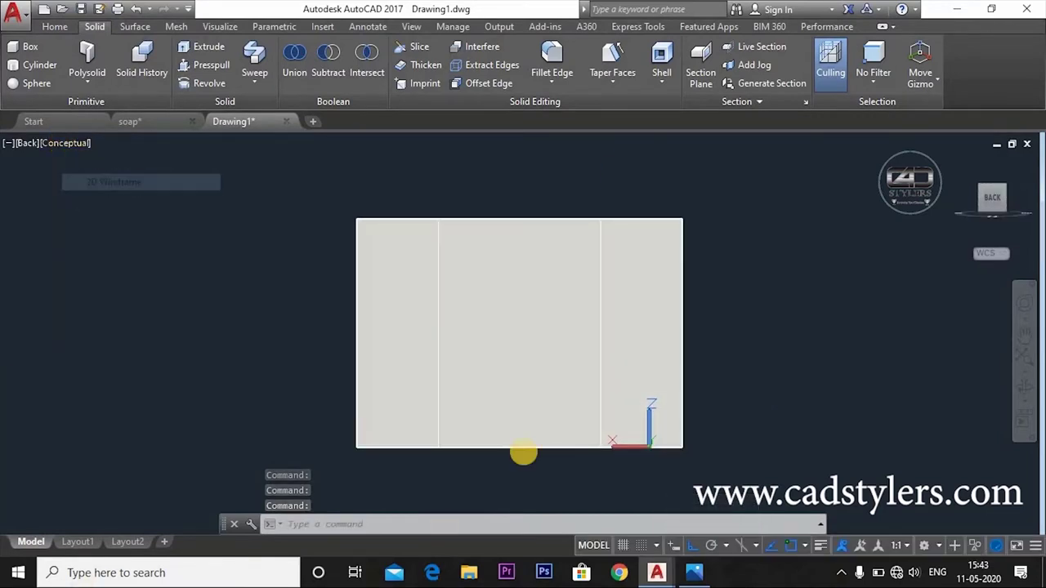
middle_drag(532, 384, 530, 354)
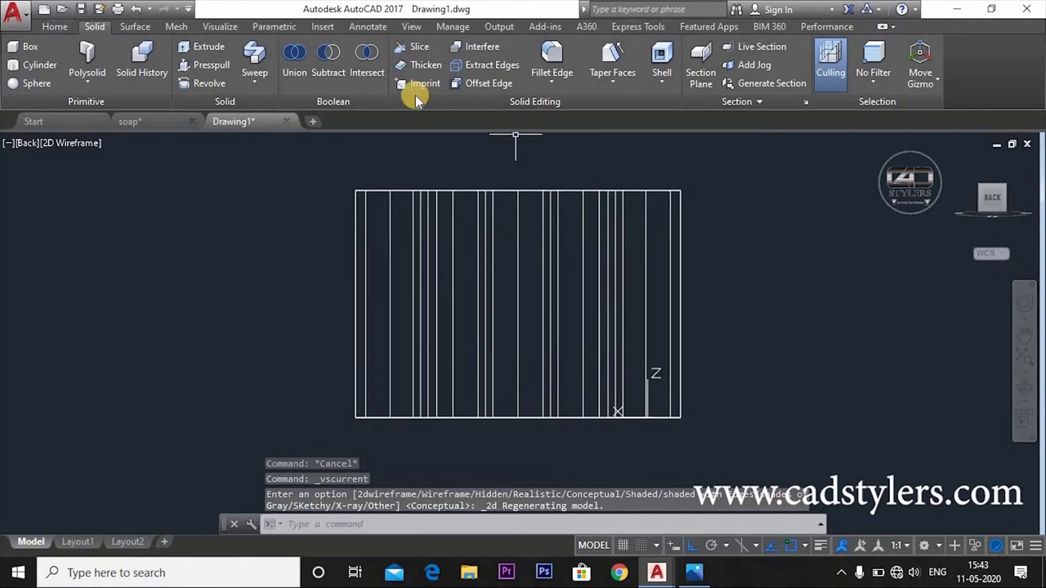
click(66, 26)
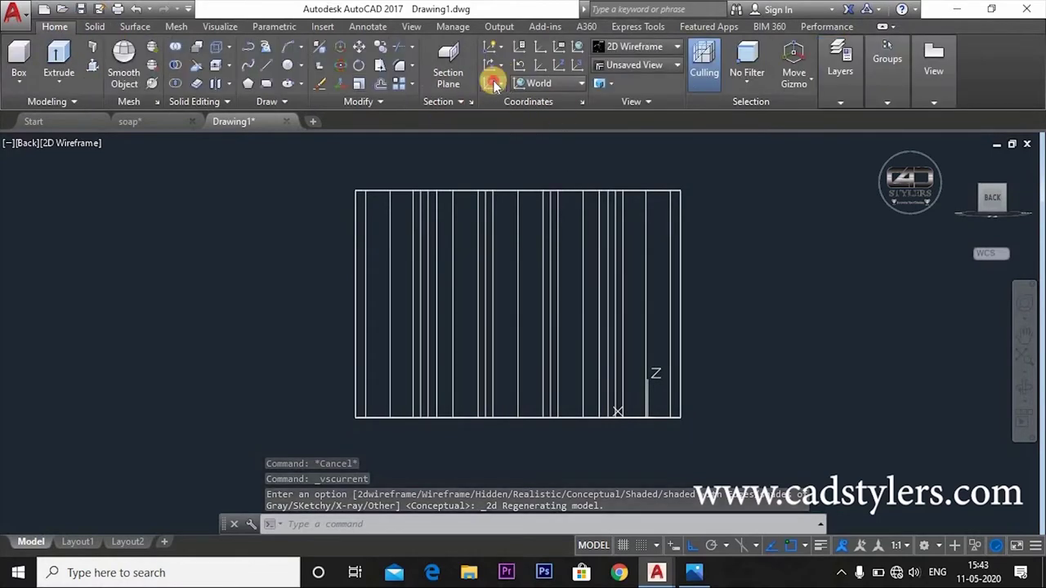
click(493, 83)
click(496, 109)
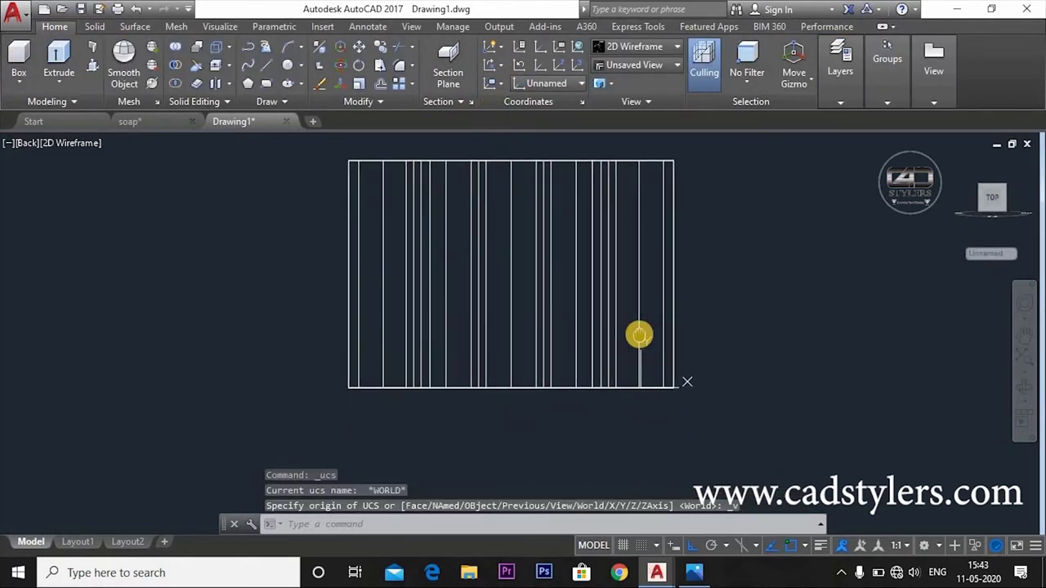
- Draw a rectangle over the case's back outline, corner to corner
middle_drag(640, 341, 648, 376)
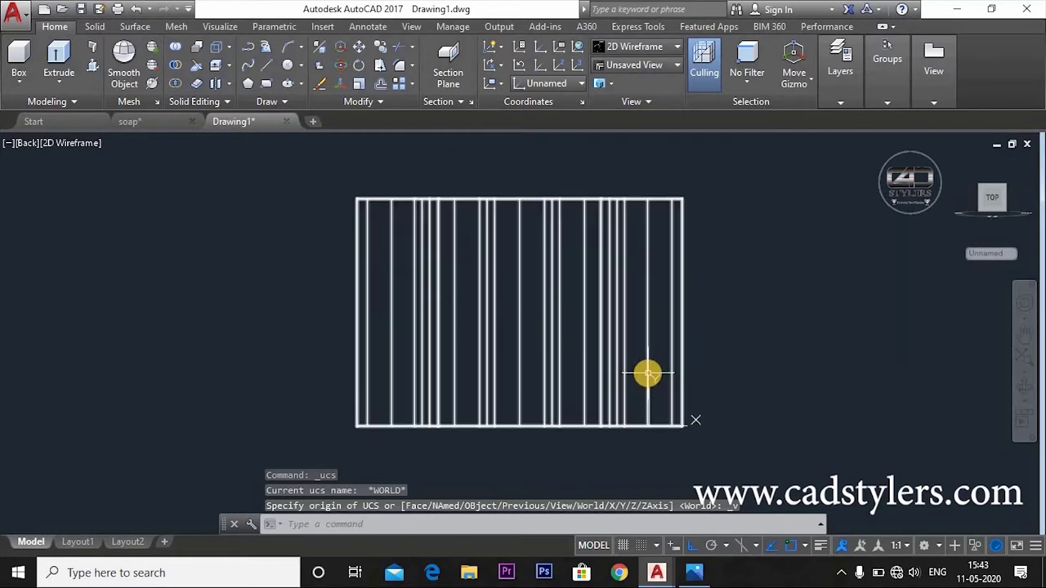
text(rec)
key(Return)
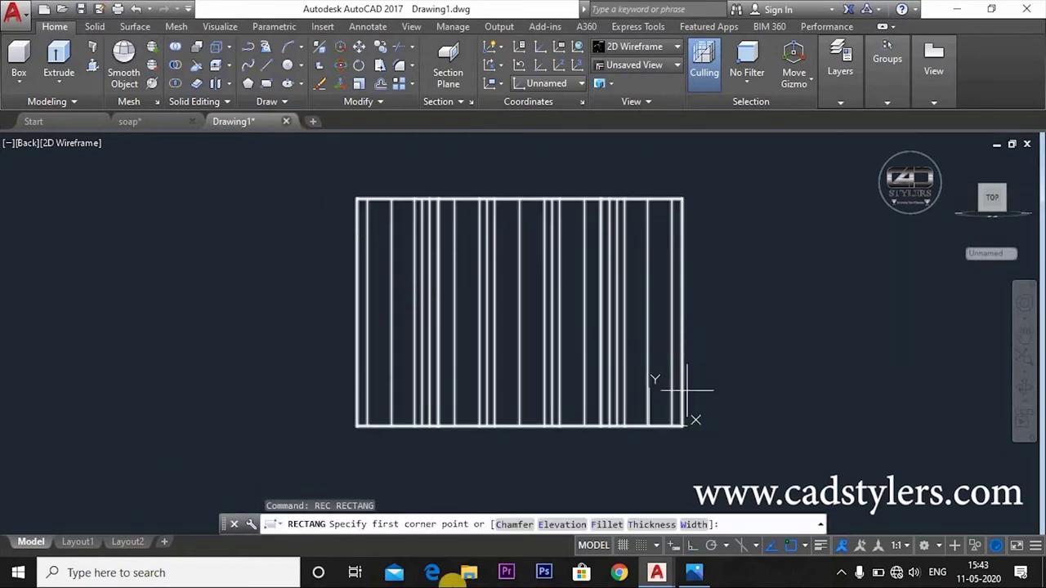
click(356, 198)
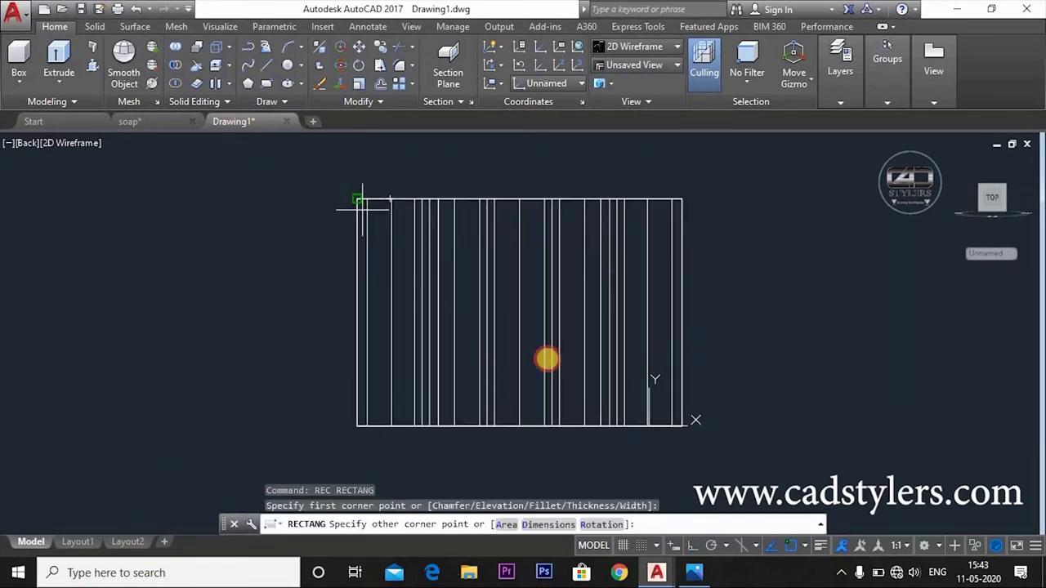
click(683, 426)
key(Escape)
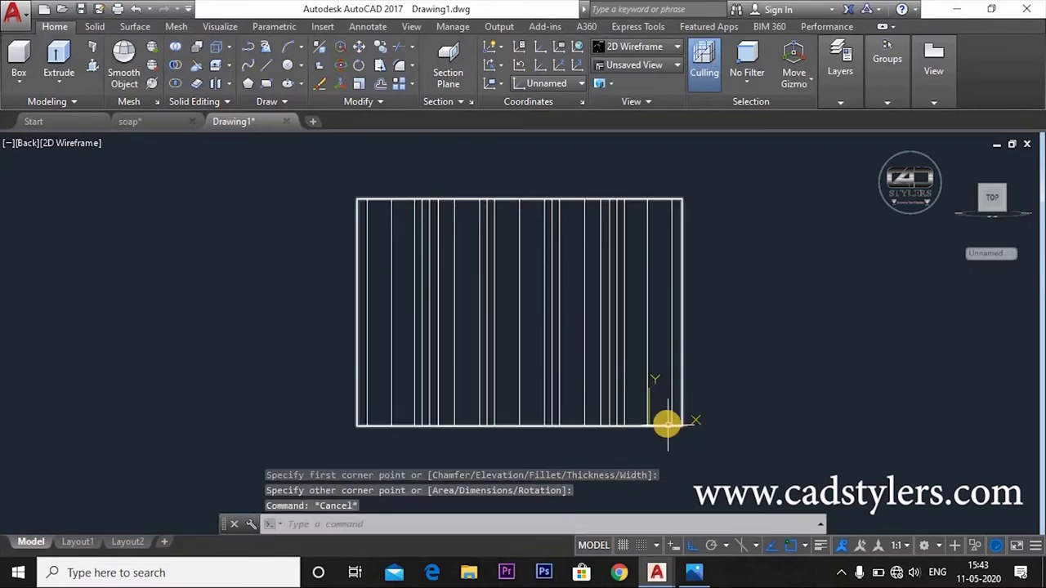
- Offset the rectangle 0.5 inward, then orbit into a 3D view
text(o)
key(Return)
text(0.5)
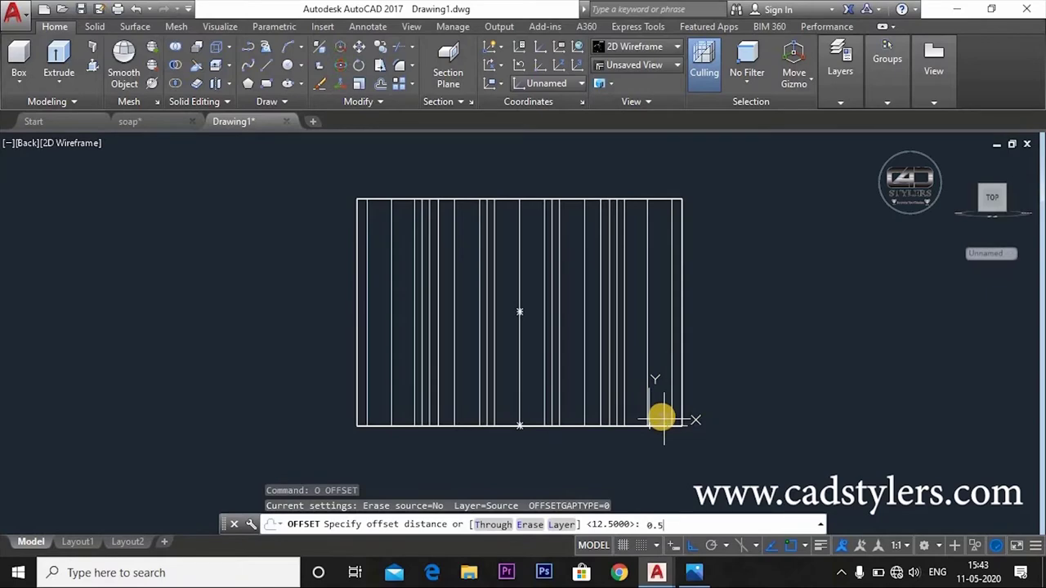
key(Return)
click(632, 200)
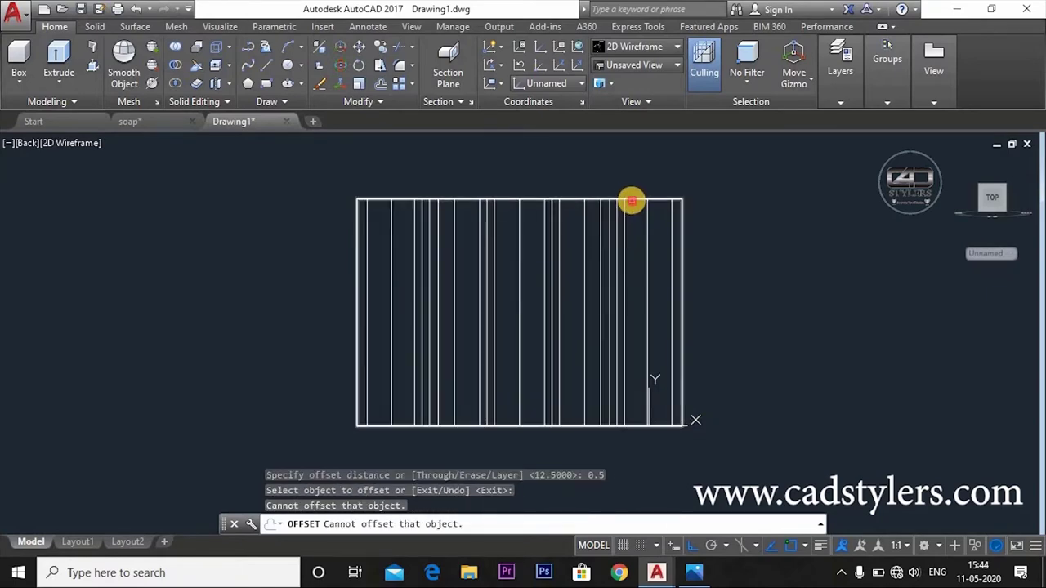
click(632, 200)
click(627, 254)
key(Escape)
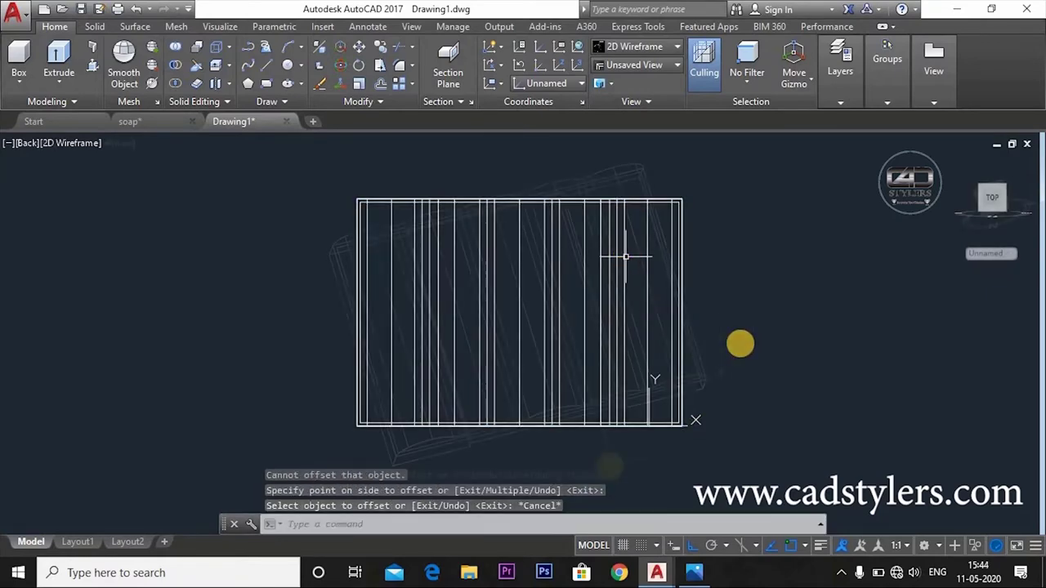
mouse_move(738, 343)
shift+middle_down()
mouse_move(514, 239)
mouse_move(509, 215)
mouse_move(509, 369)
shift+middle_up()
scroll(509, 369, up, 3)
scroll(509, 362, down, 2)
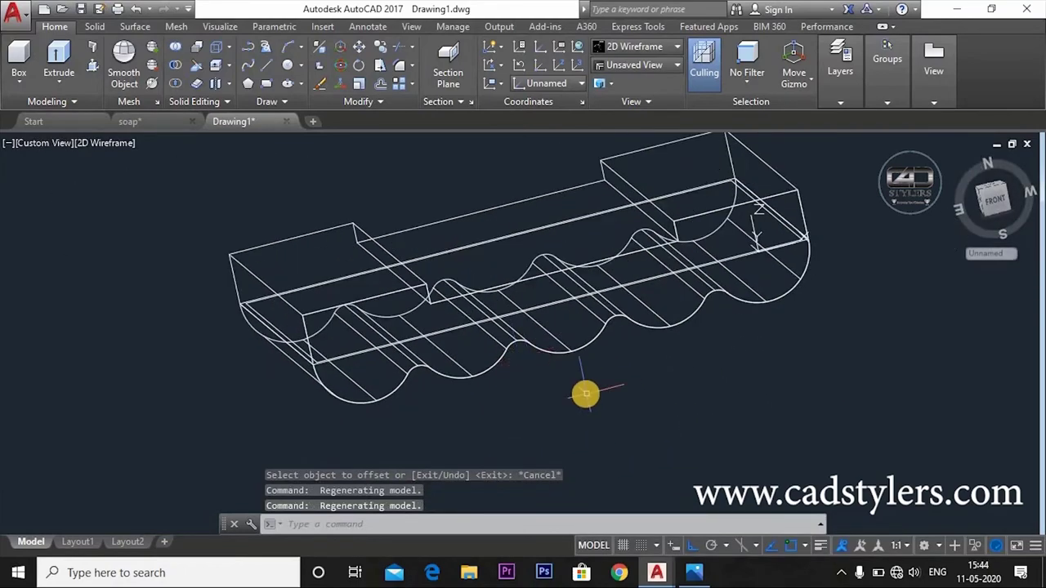
- Zoom in on the inset rectangle and select it for MOVE
mouse_move(584, 397)
shift+middle_down()
mouse_move(563, 373)
mouse_move(574, 423)
mouse_move(567, 398)
mouse_move(689, 397)
shift+middle_up()
scroll(668, 430, up, 3)
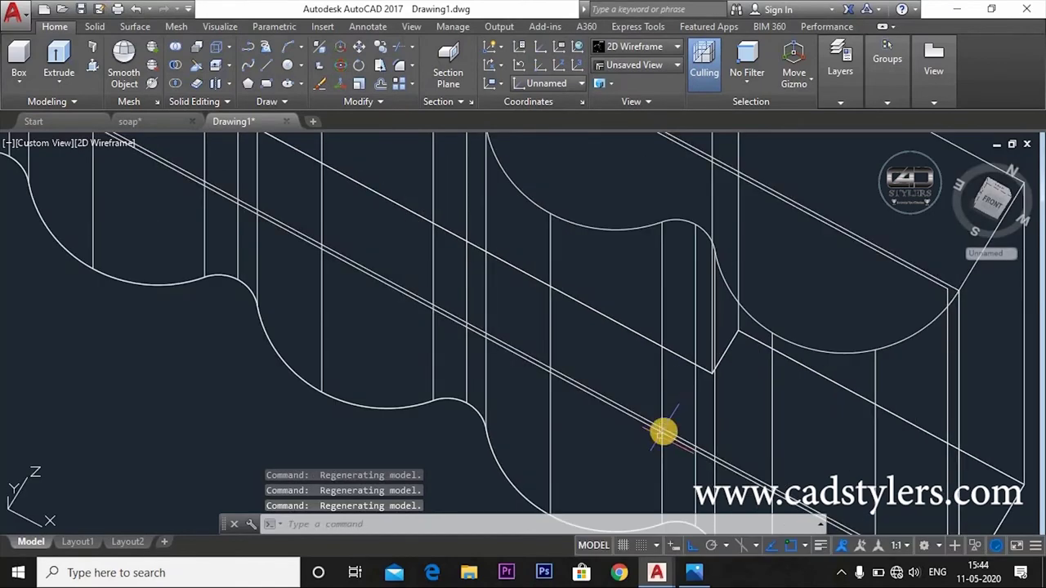
mouse_move(663, 430)
middle_down()
mouse_move(630, 299)
mouse_move(516, 242)
mouse_move(544, 303)
middle_up()
scroll(630, 299, down, 2)
scroll(640, 326, down, 1)
scroll(639, 326, up, 2)
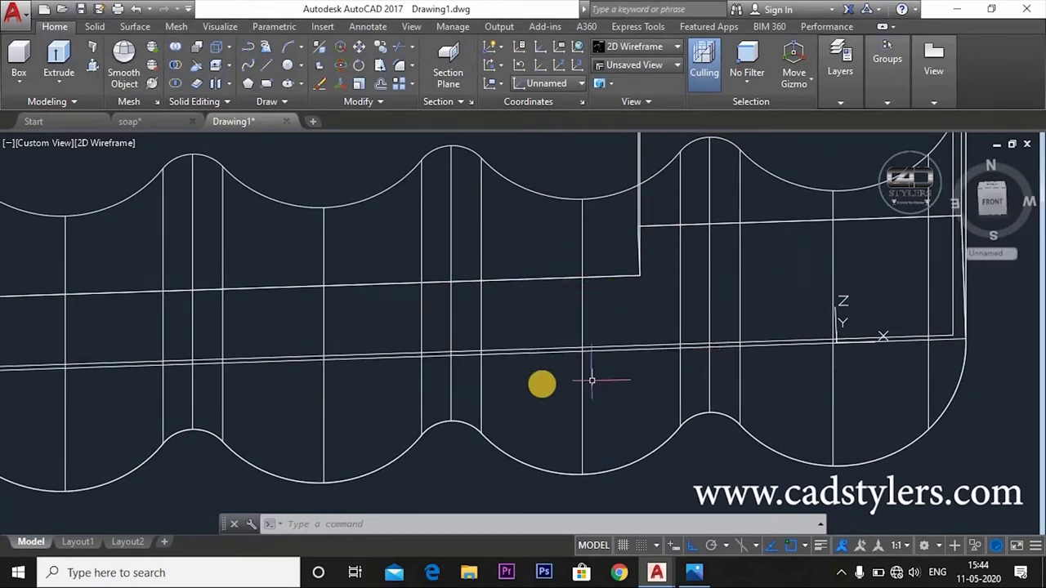
scroll(541, 384, up, 4)
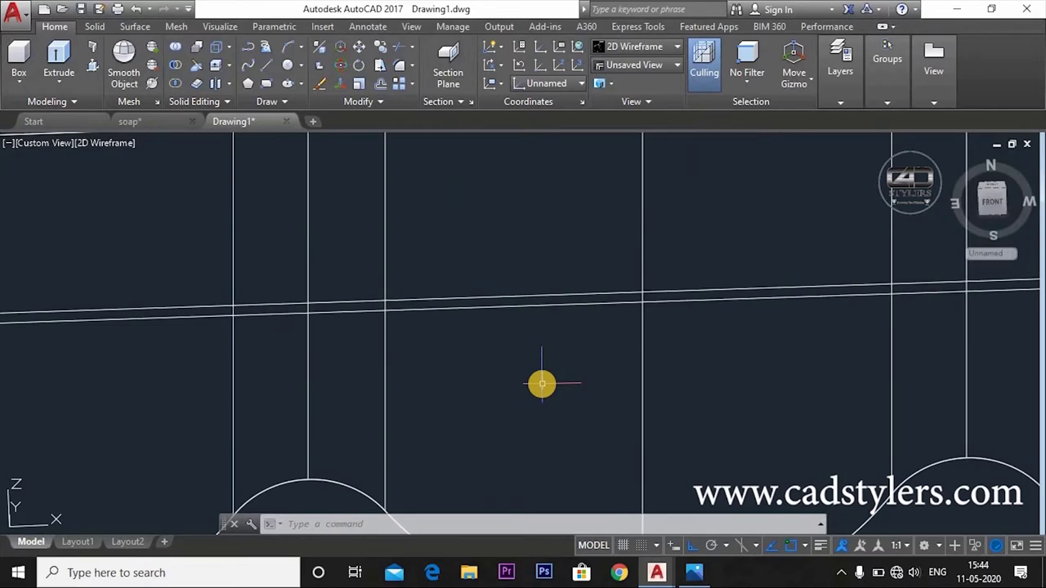
text(m)
key(Return)
click(590, 293)
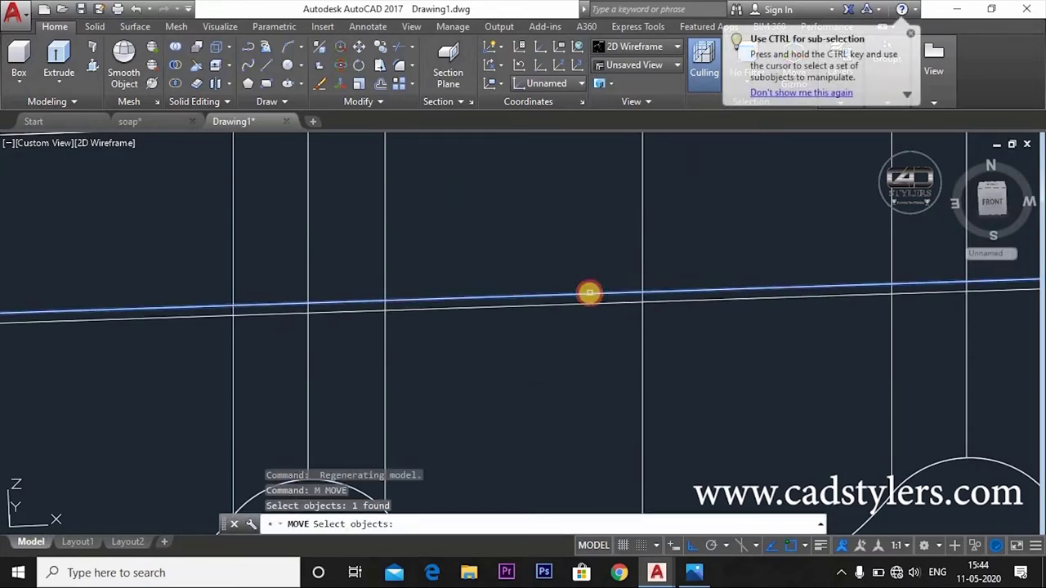
key(Return)
- Move the inset rectangle 3 units along Z from its right endpoint
scroll(589, 293, down, 3)
scroll(545, 379, down, 2)
scroll(888, 303, up, 2)
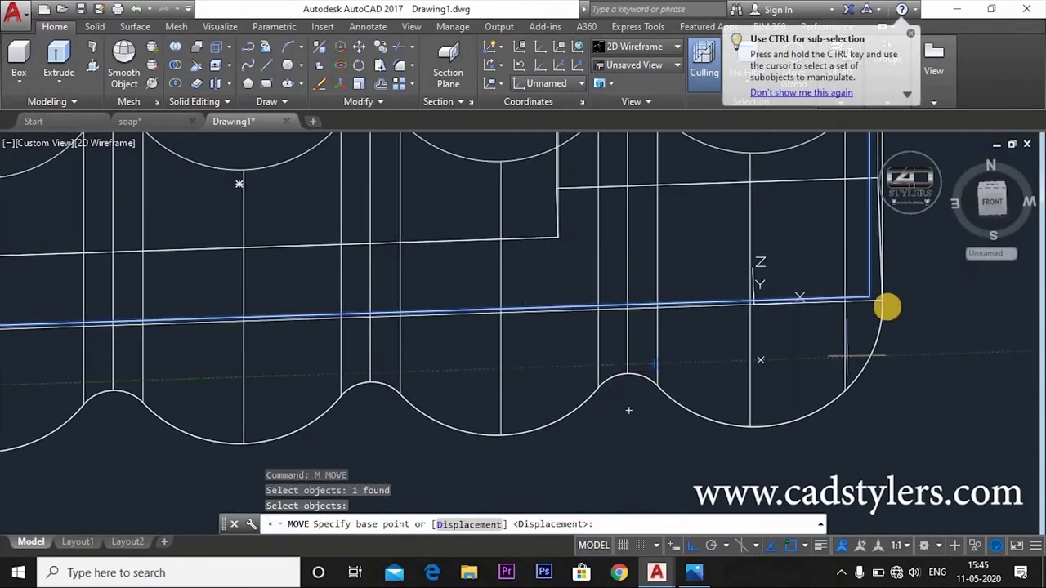
click(873, 298)
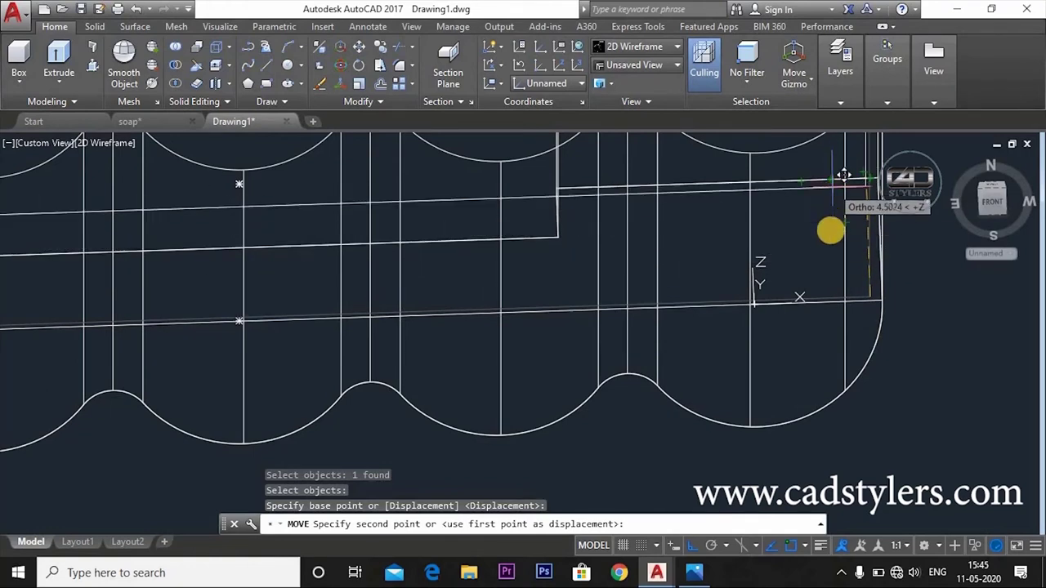
text(3)
key(Return)
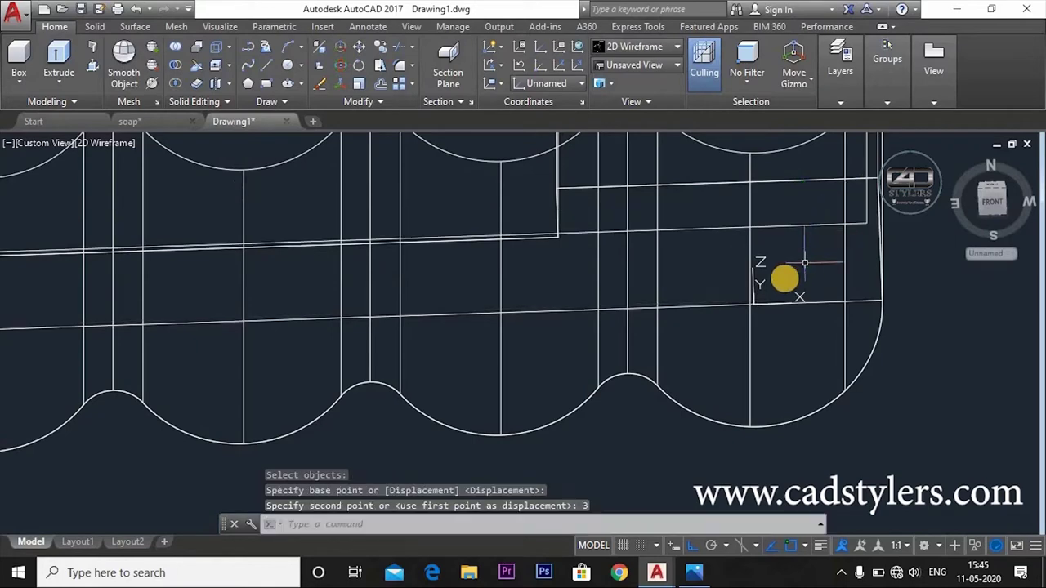
mouse_move(780, 283)
shift+middle_down()
mouse_move(789, 242)
mouse_move(778, 376)
mouse_move(774, 343)
shift+middle_up()
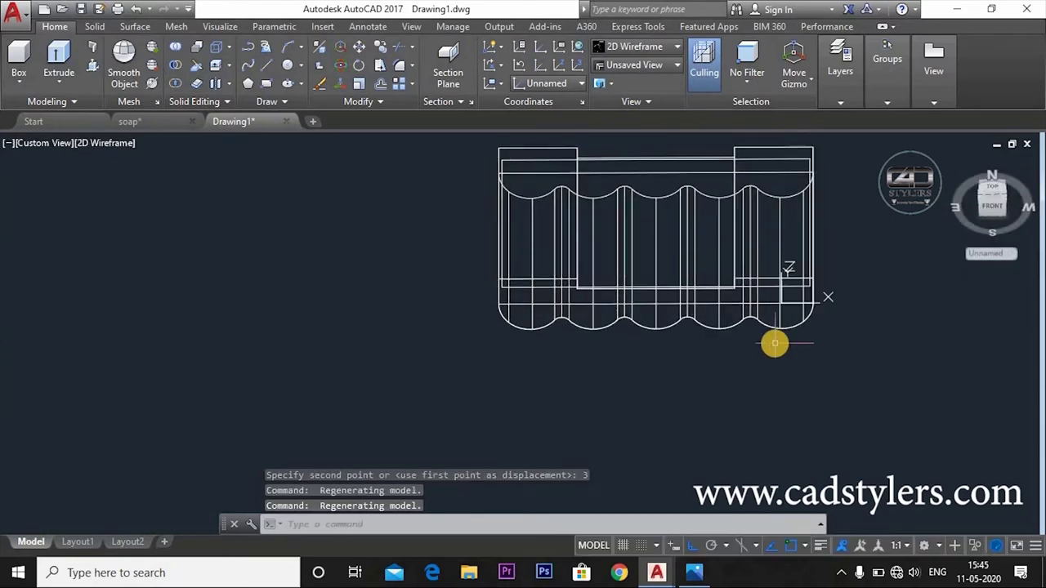
text(P)
key(Return)
scroll(775, 341, up, 5)
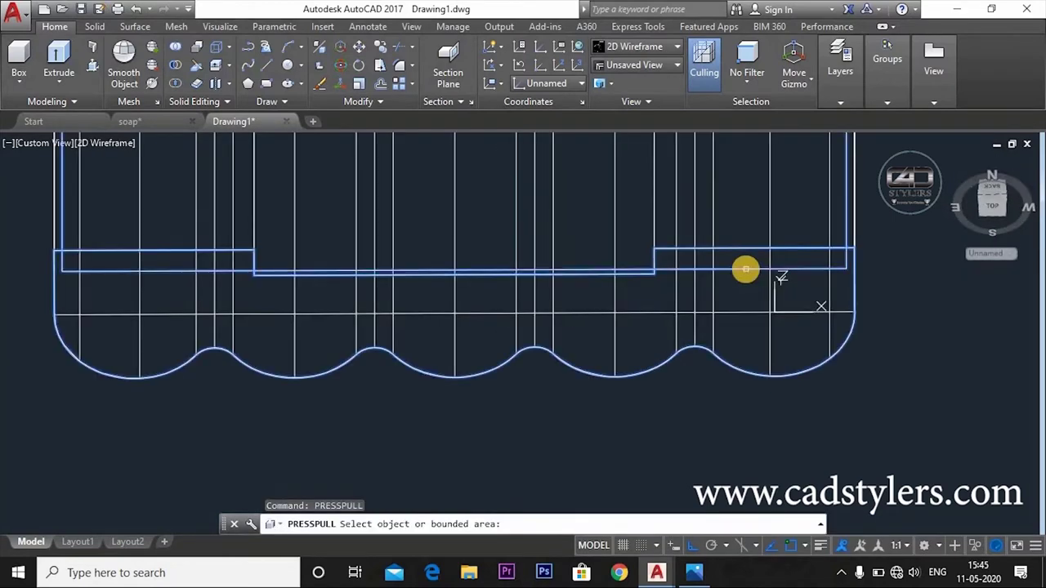
- Press-pull the bounded rectangle into a box and shade the model in Conceptual style
click(745, 269)
scroll(736, 236, down, 5)
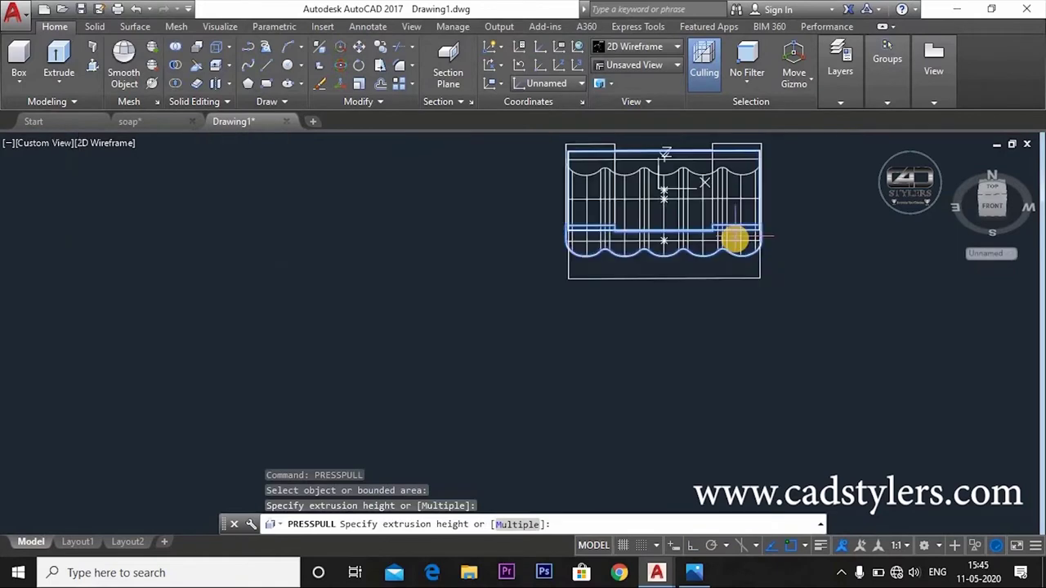
click(848, 323)
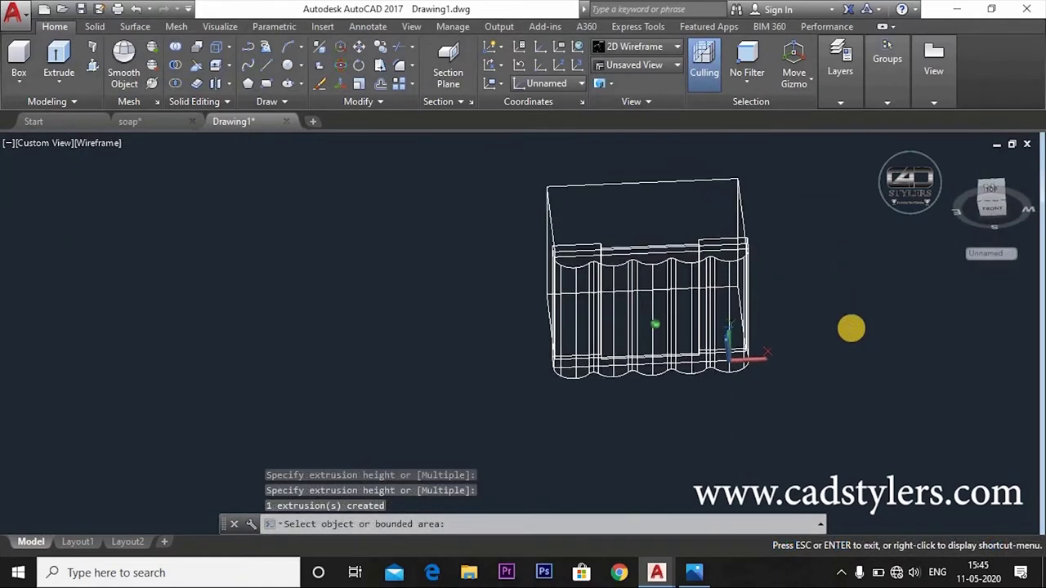
key(Return)
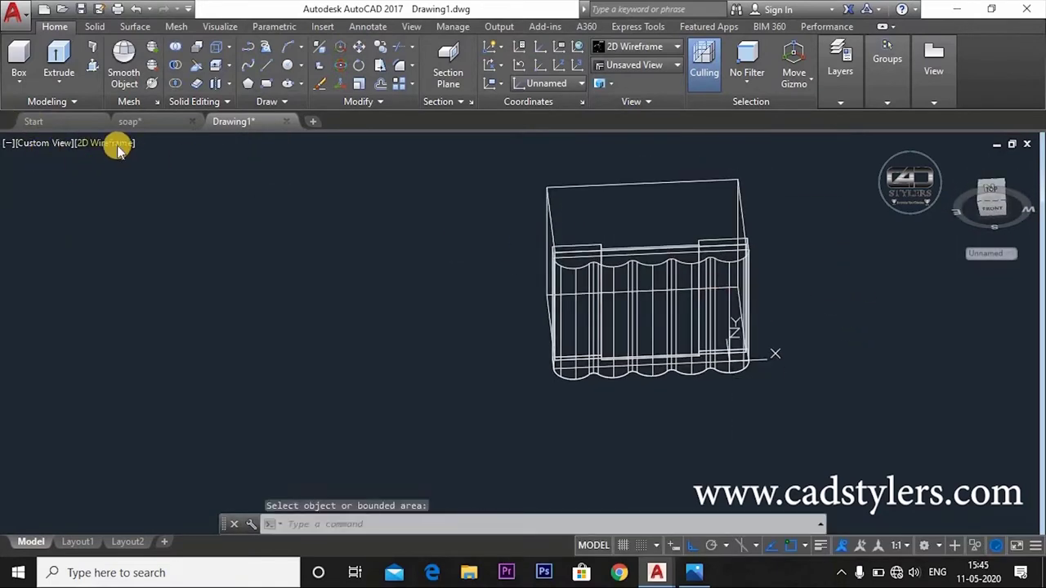
click(119, 145)
click(161, 199)
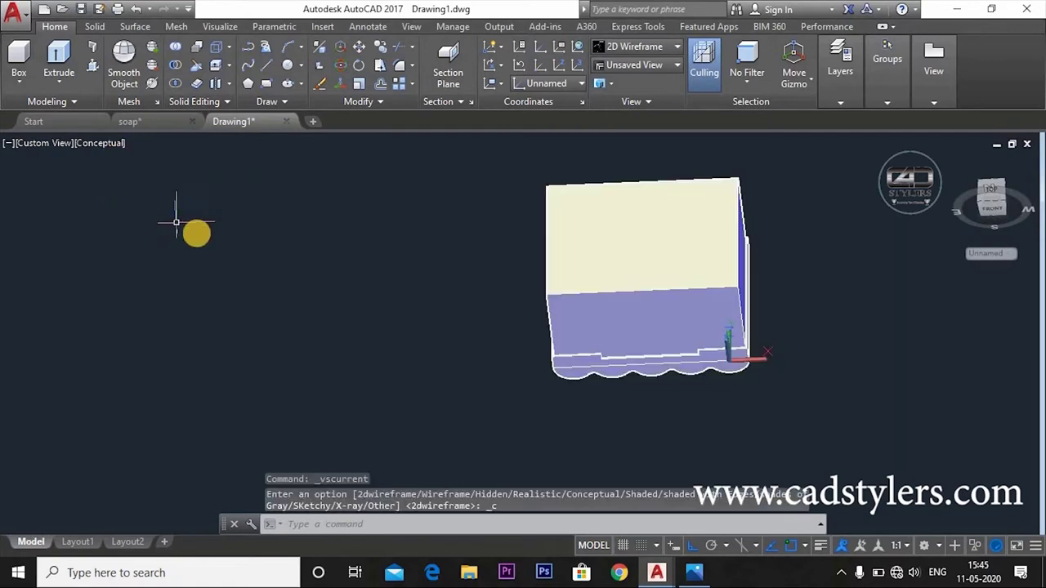
key(Escape)
mouse_move(283, 282)
shift+middle_down()
mouse_move(367, 291)
mouse_move(344, 332)
shift+middle_up()
- Subtract the upper box from the scalloped base solid
text(u)
key(Return)
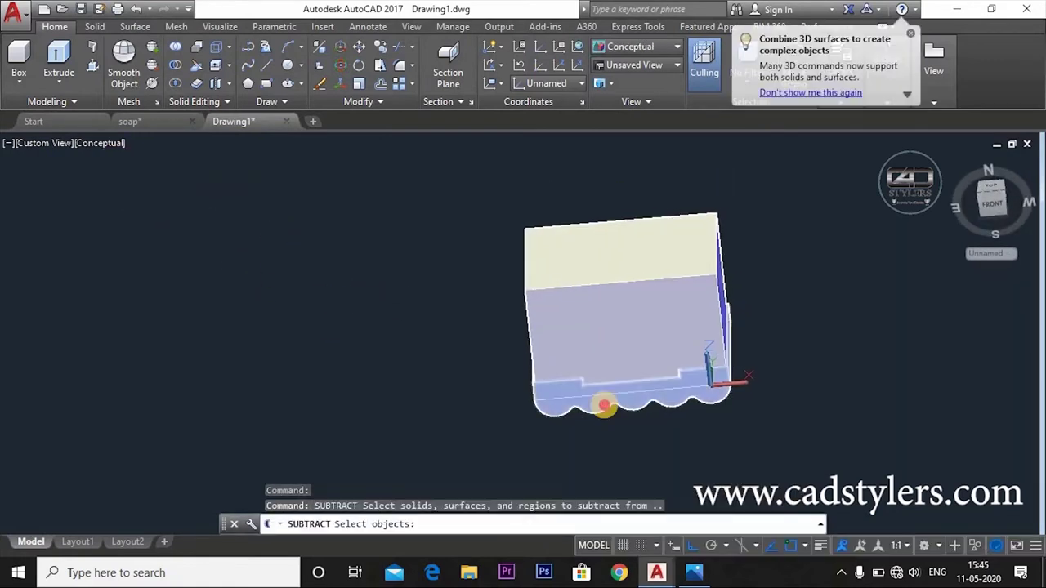
click(603, 404)
key(Return)
click(626, 340)
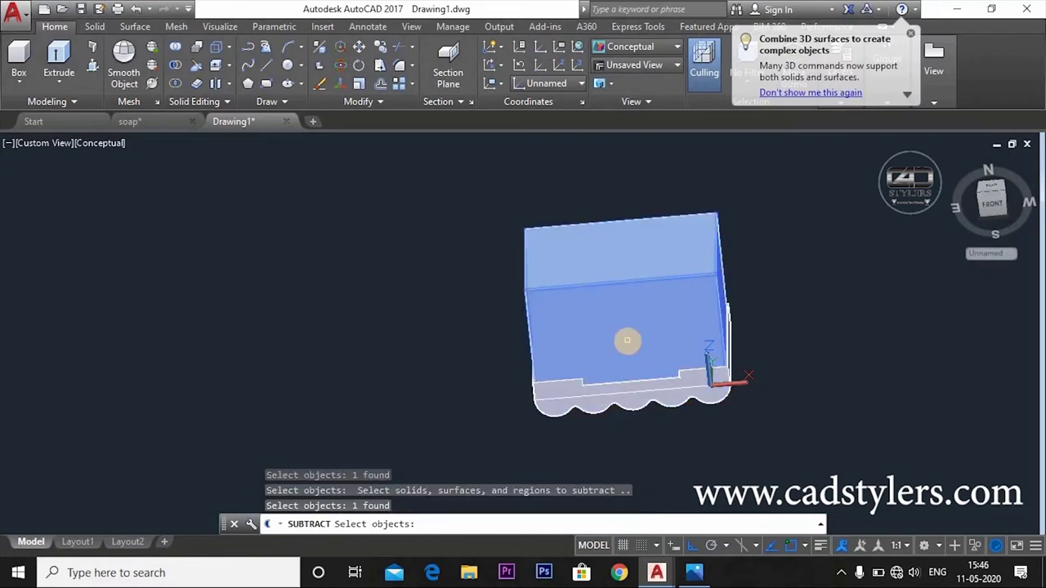
key(Return)
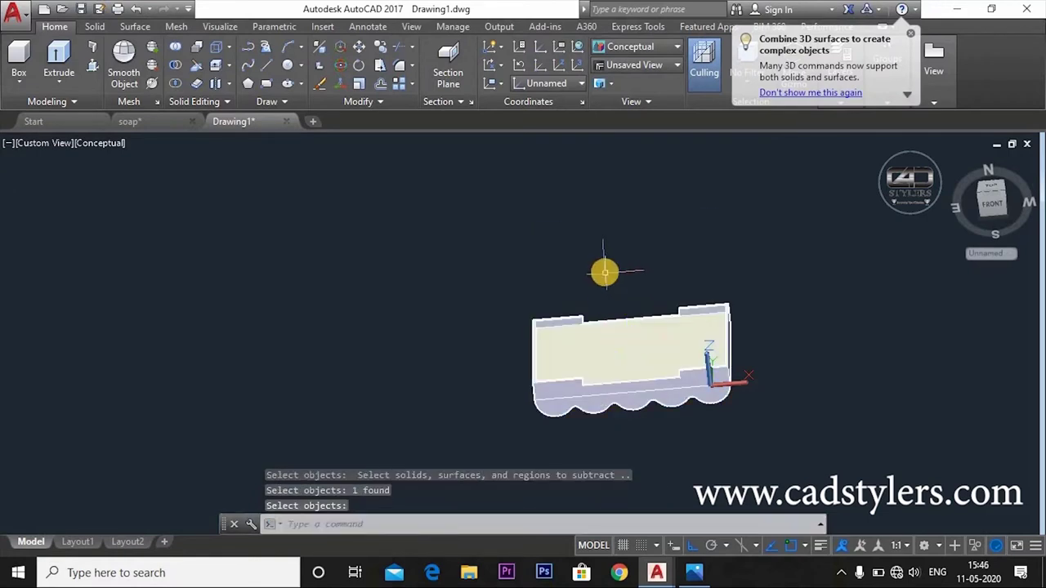
- Pan the tray left and orbit it toward a top-down view
shift+middle_drag(607, 273, 600, 350)
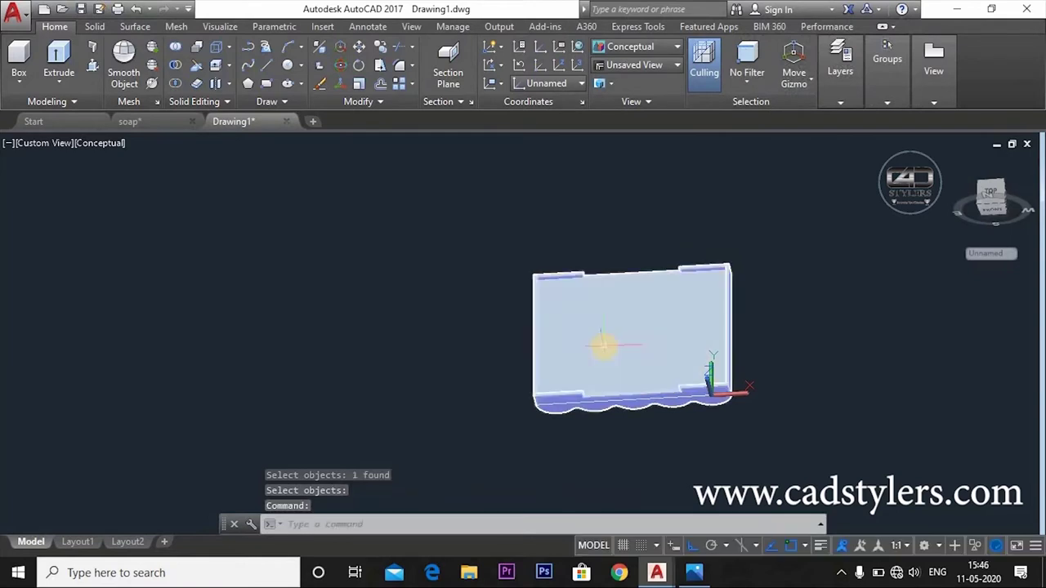
scroll(601, 326, up, 3)
scroll(603, 319, up, 1)
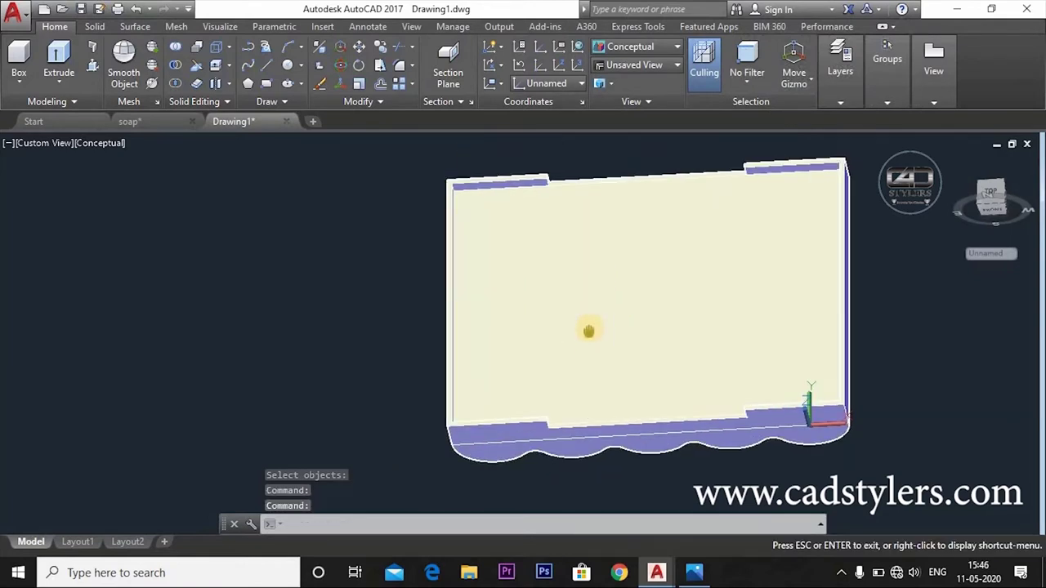
middle_drag(672, 322, 602, 322)
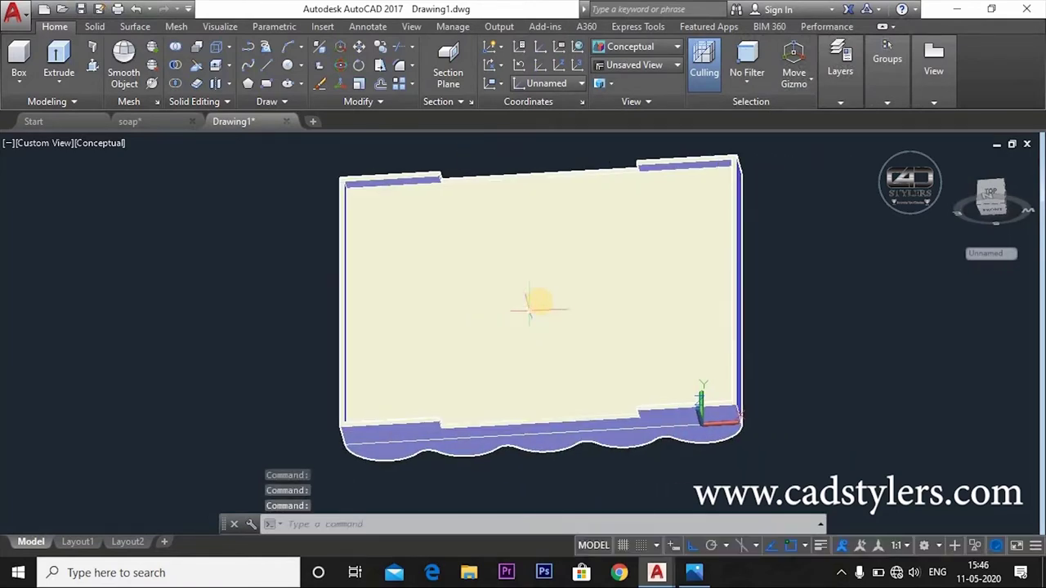
mouse_move(539, 338)
shift+middle_down()
mouse_move(524, 312)
mouse_move(560, 288)
mouse_move(649, 283)
mouse_move(656, 301)
shift+middle_up()
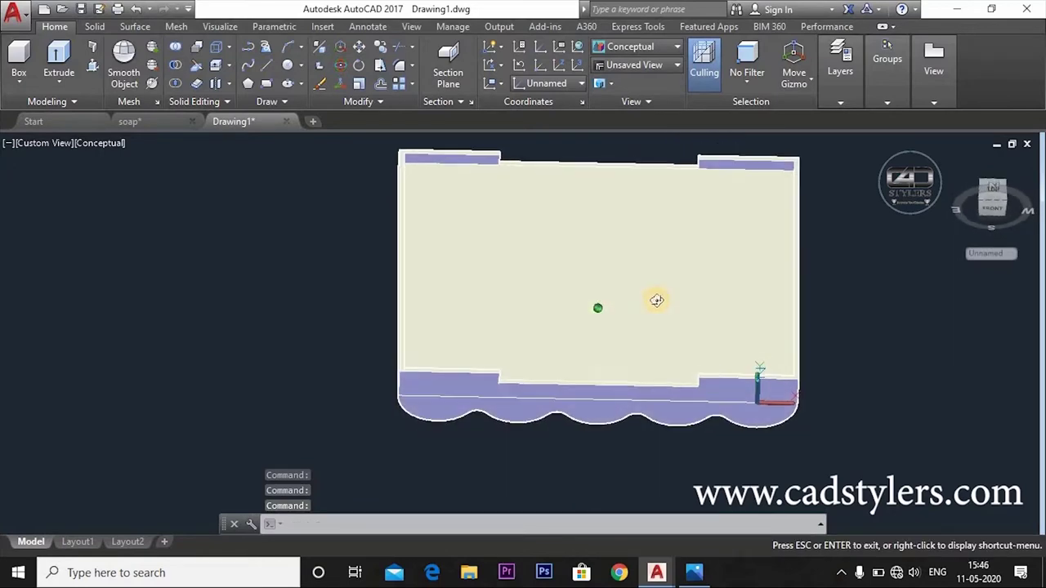
- Shell the tray with the top face removed and 0.5 wall thickness
click(94, 26)
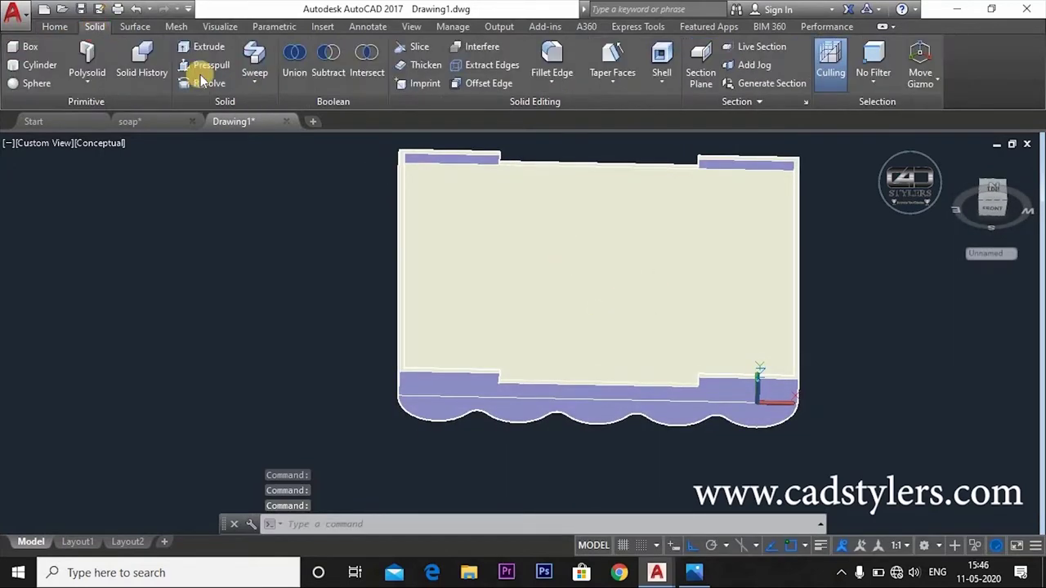
click(662, 61)
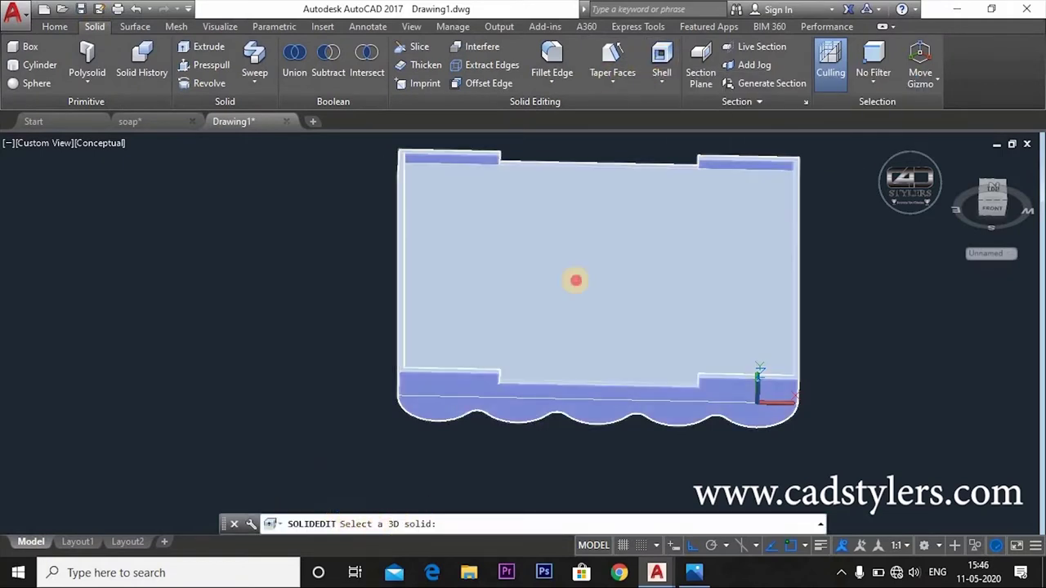
click(575, 279)
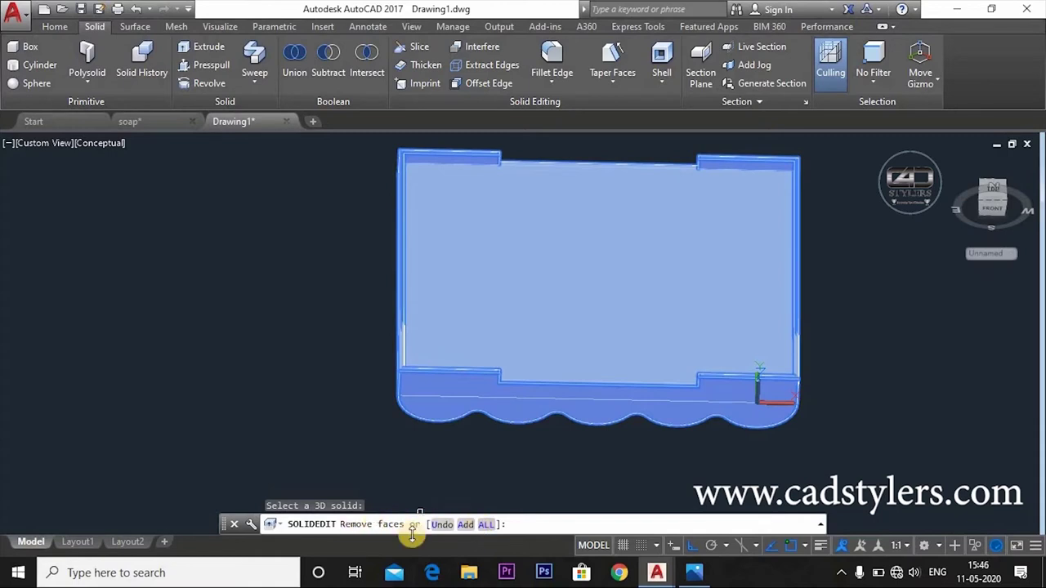
click(576, 273)
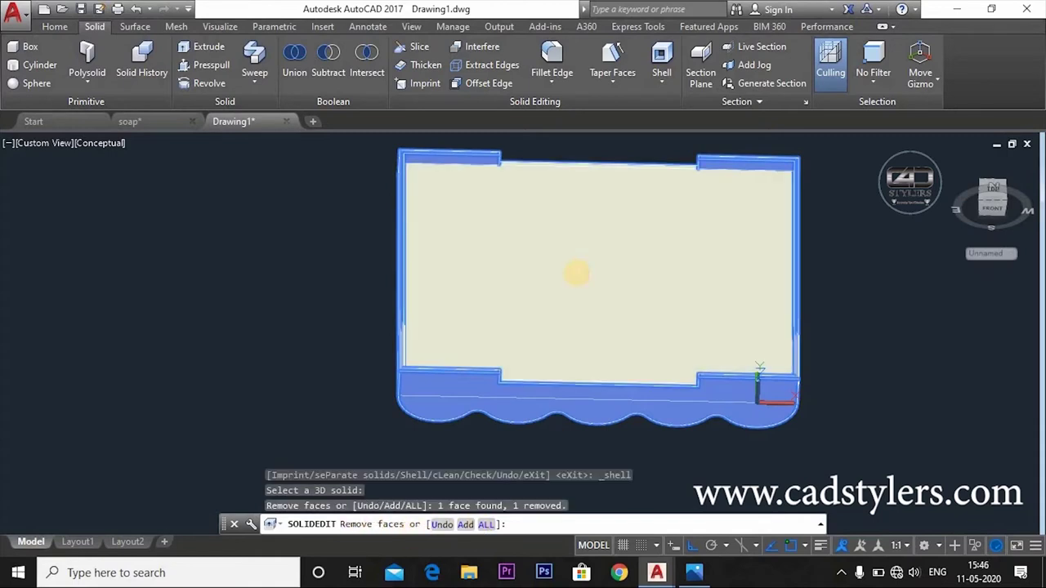
key(Return)
text(0.5)
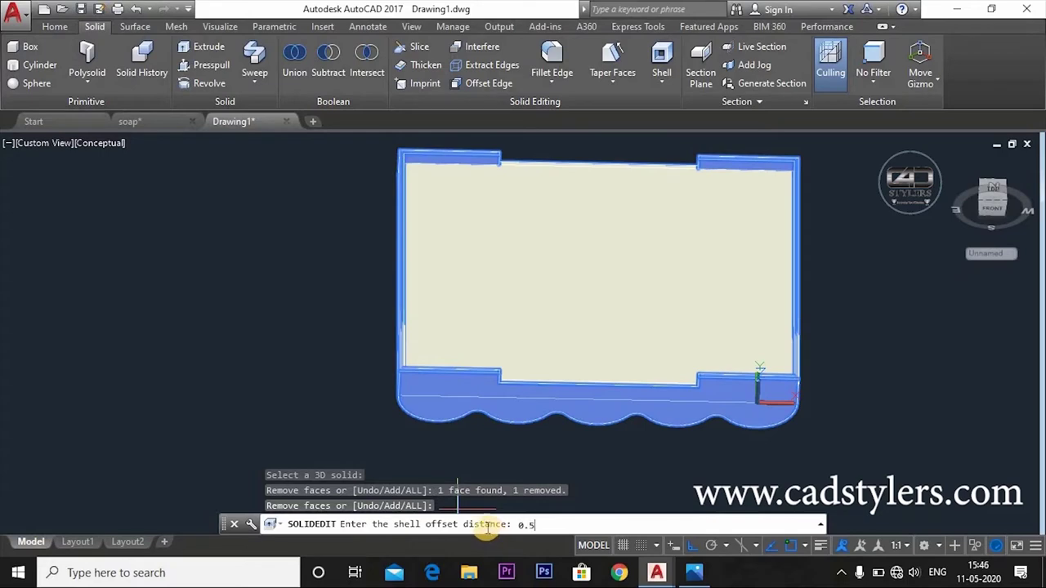
key(Return)
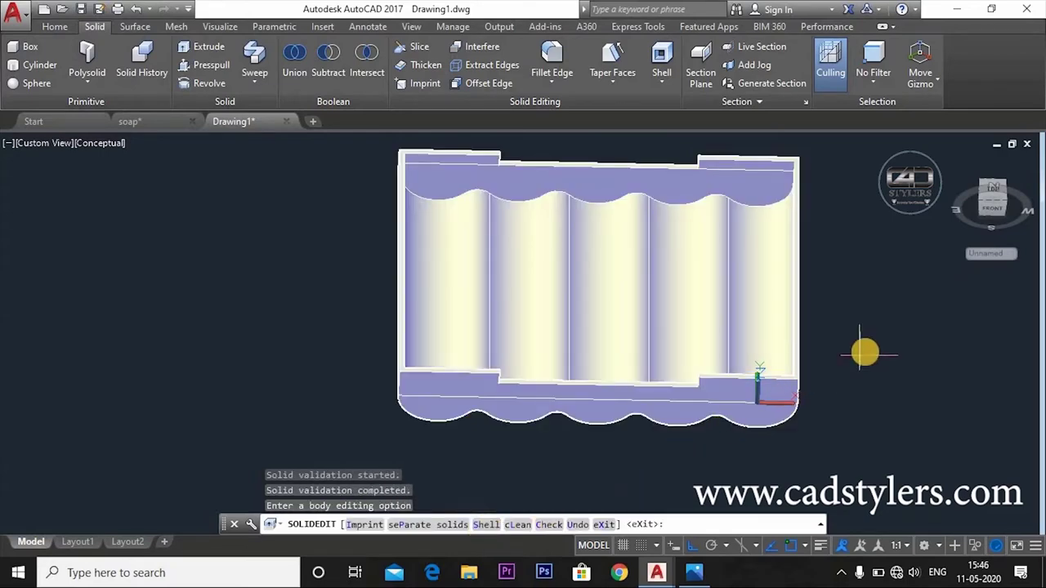
- Orbit to a standard side view and align the UCS to that view
shift+middle_drag(846, 362, 826, 381)
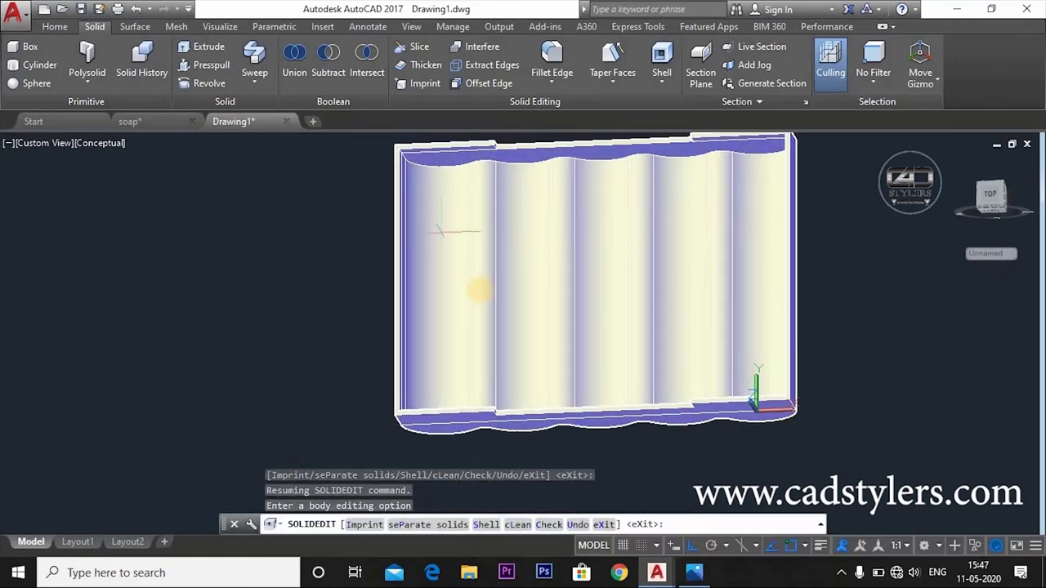
mouse_move(533, 394)
shift+middle_down()
mouse_move(605, 346)
mouse_move(572, 357)
shift+middle_up()
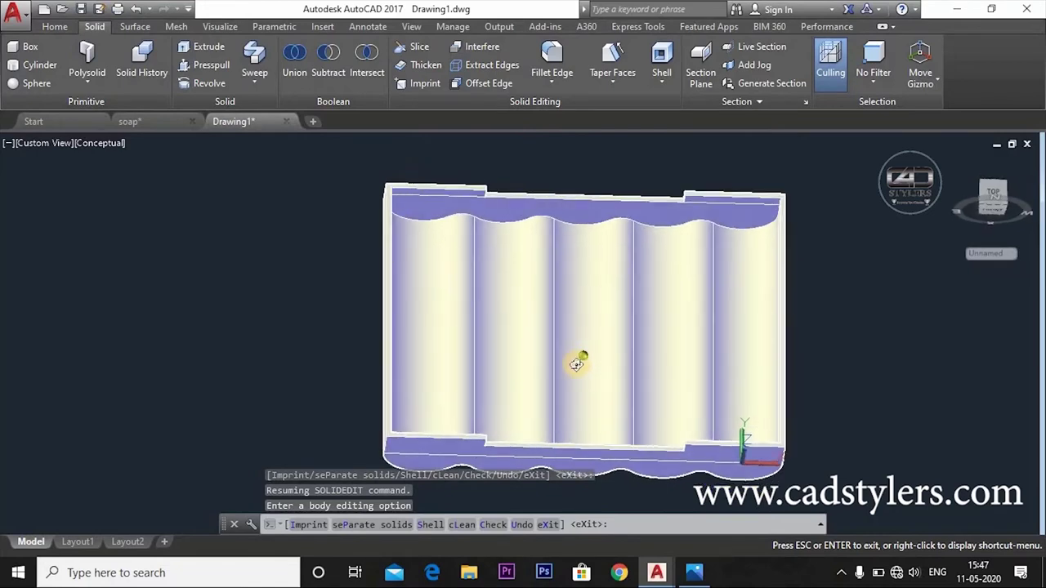
scroll(576, 362, down, 3)
scroll(576, 362, up, 3)
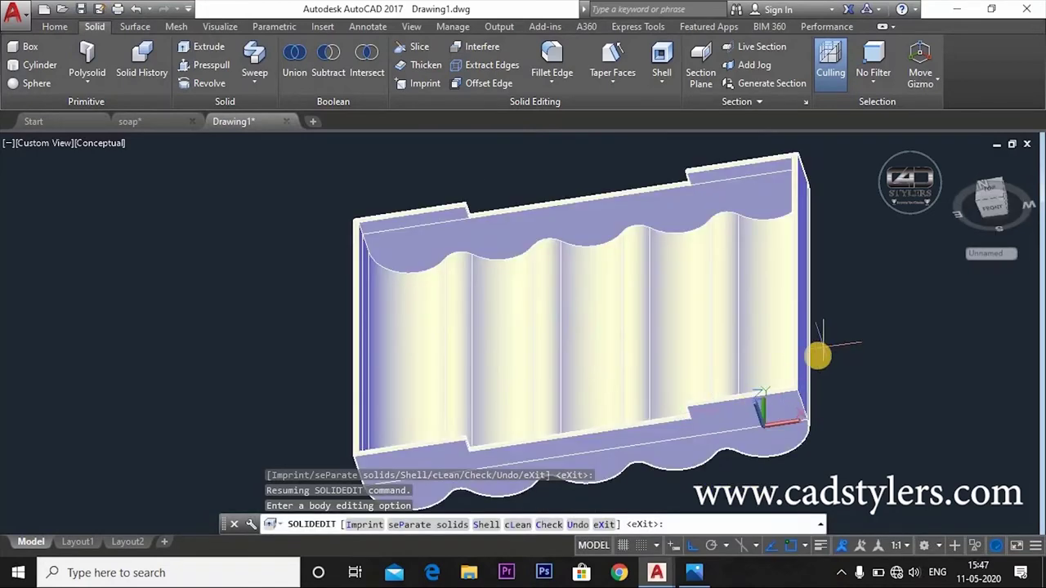
mouse_move(823, 354)
shift+middle_down()
mouse_move(651, 442)
mouse_move(688, 428)
shift+middle_up()
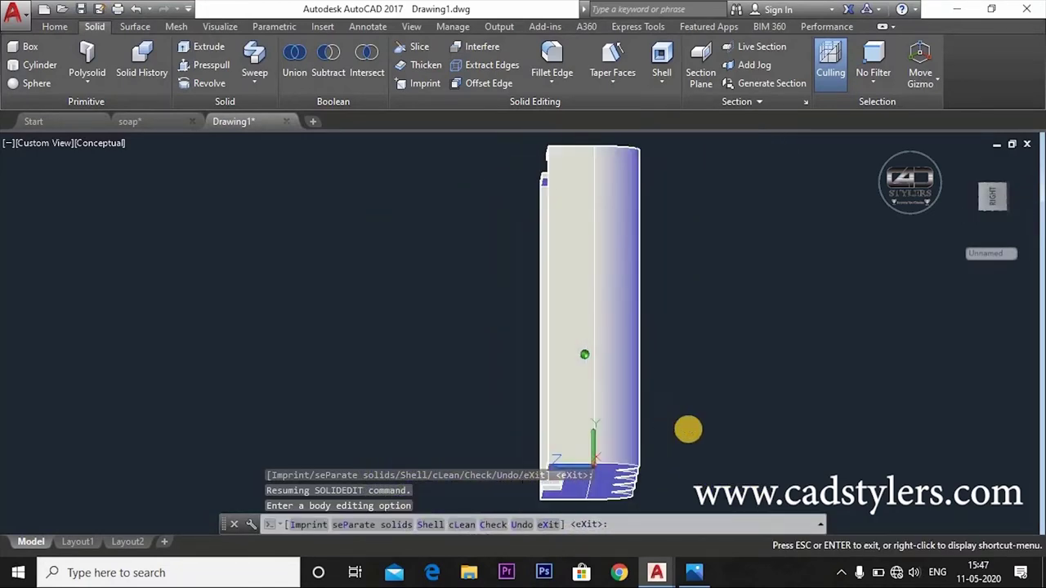
click(991, 198)
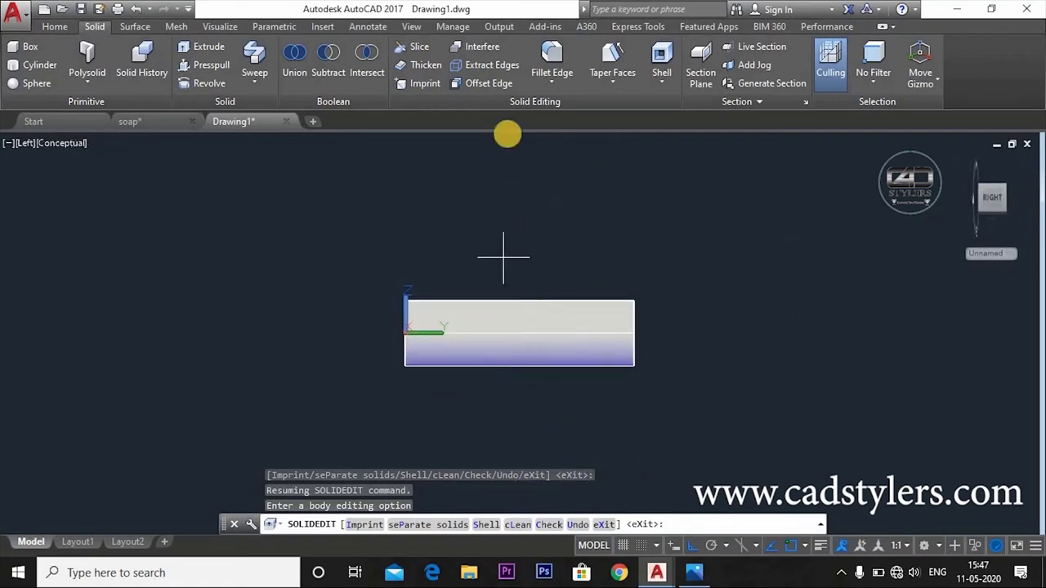
scroll(292, 88, up, 1)
click(494, 84)
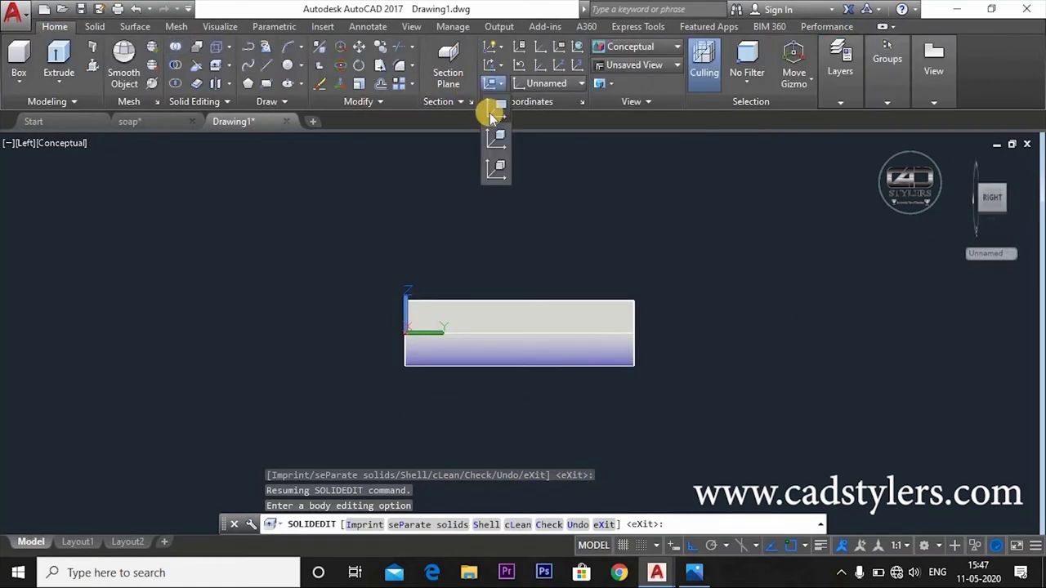
click(495, 115)
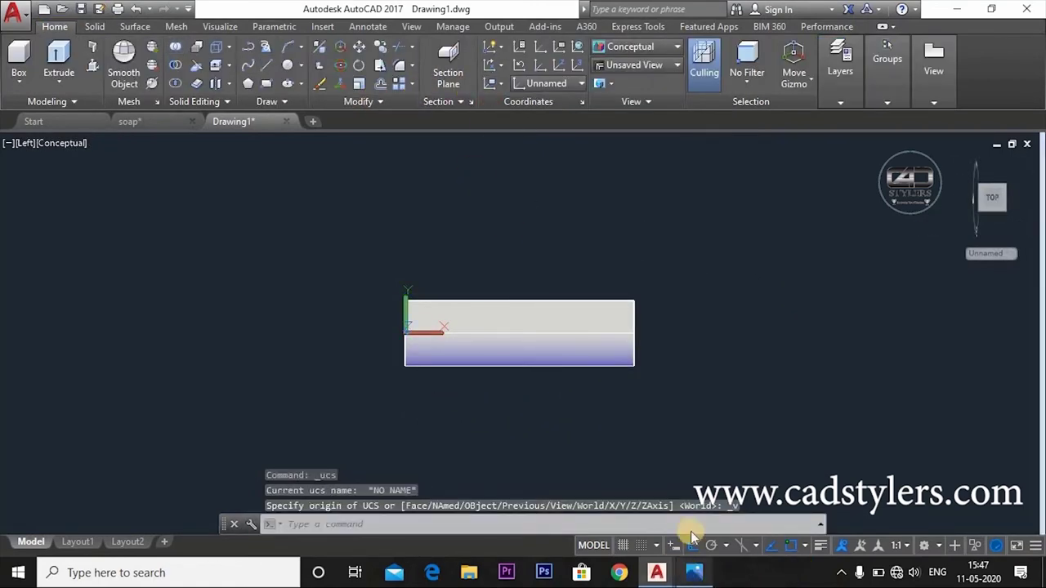
- Check the reference drawing, then show the side view centred in 2D Wireframe
click(694, 572)
scroll(653, 369, up, 3)
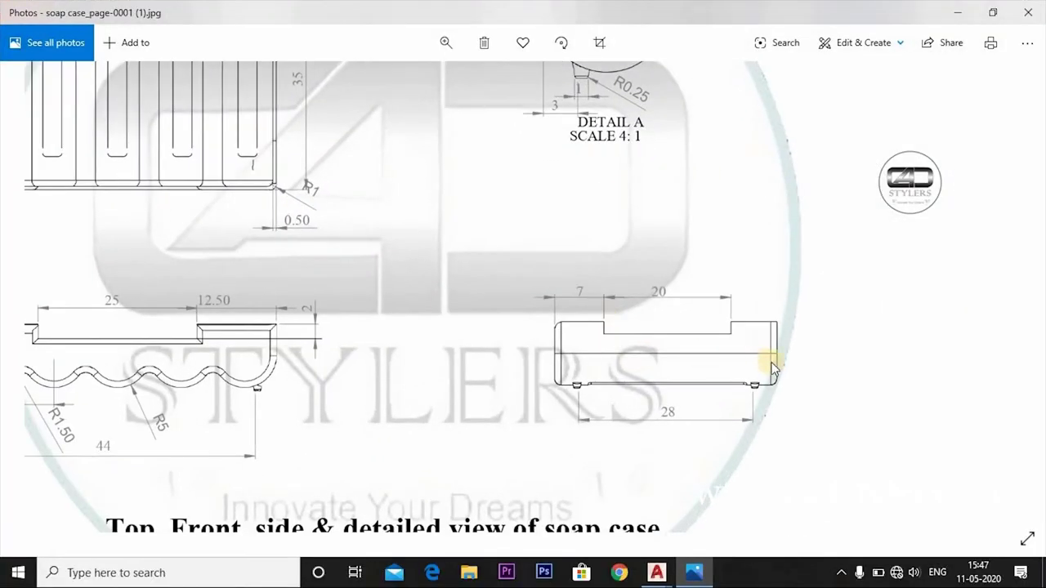
click(691, 577)
click(66, 143)
click(87, 173)
scroll(553, 378, up, 4)
middle_drag(493, 427, 499, 462)
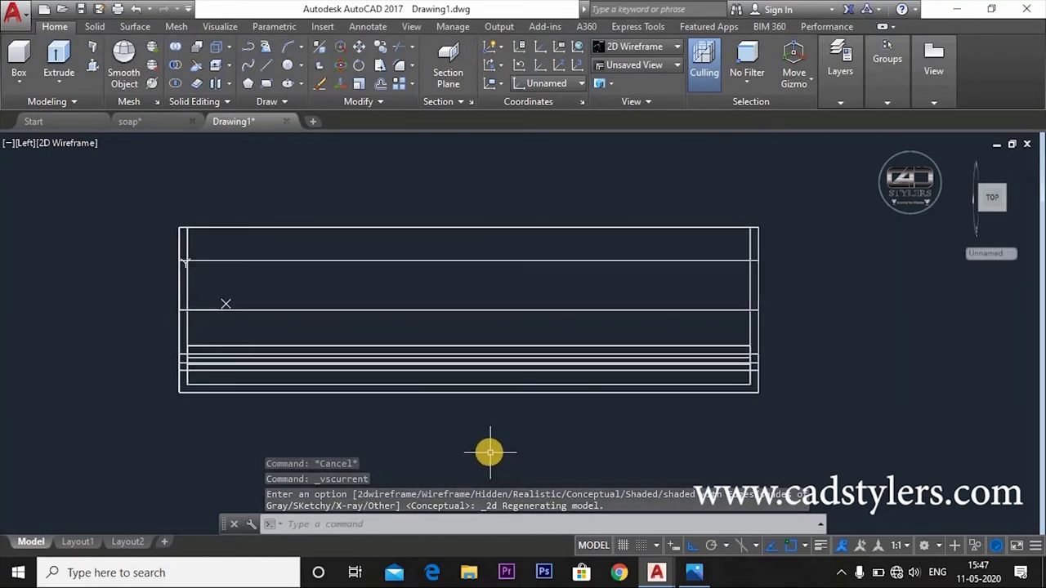
- Draw a 2-unit line straight down from the top edge's midpoint snap
text(l)
key(Return)
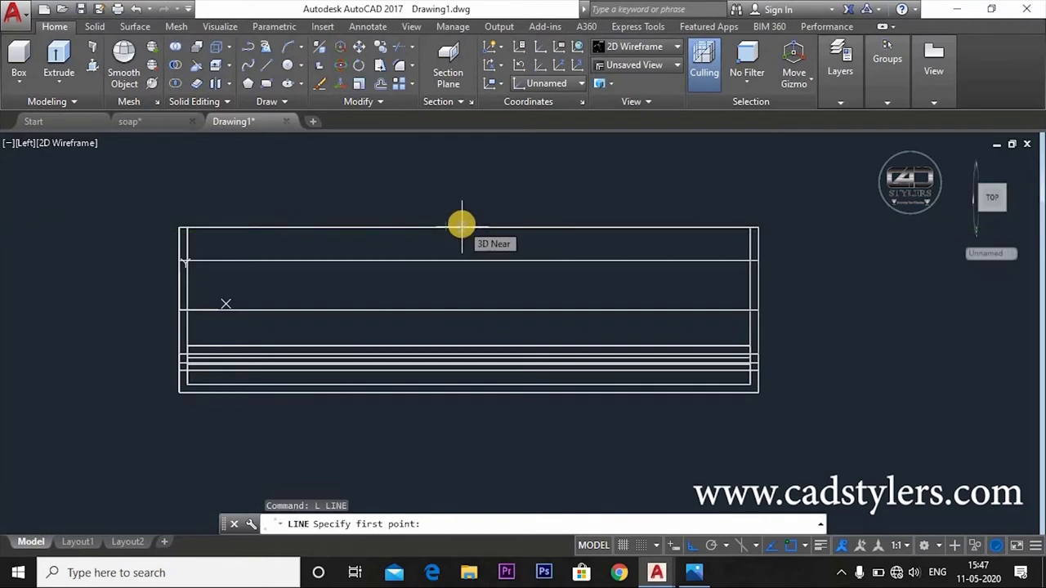
shift+right_click(462, 227)
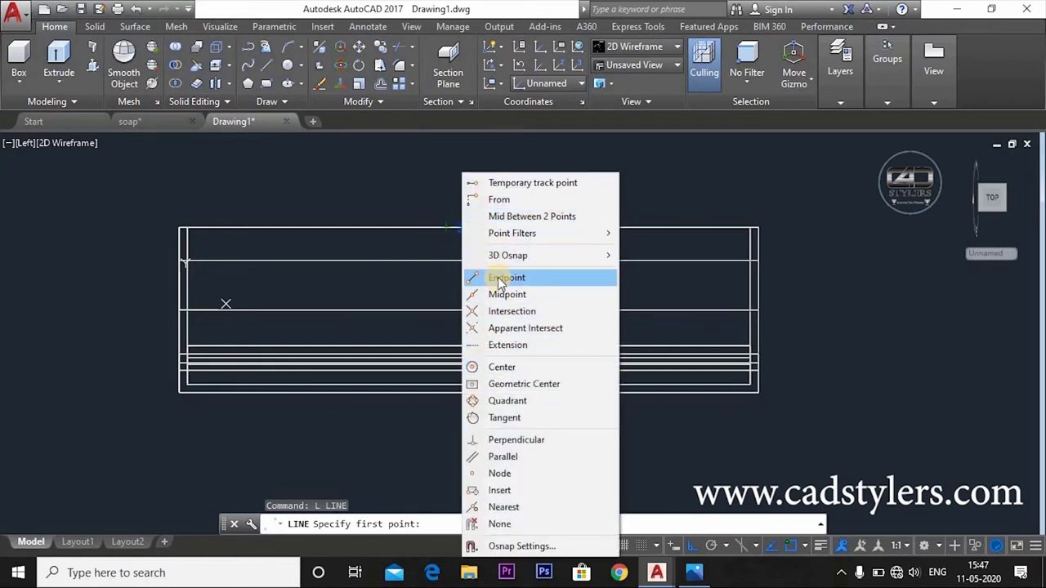
click(498, 294)
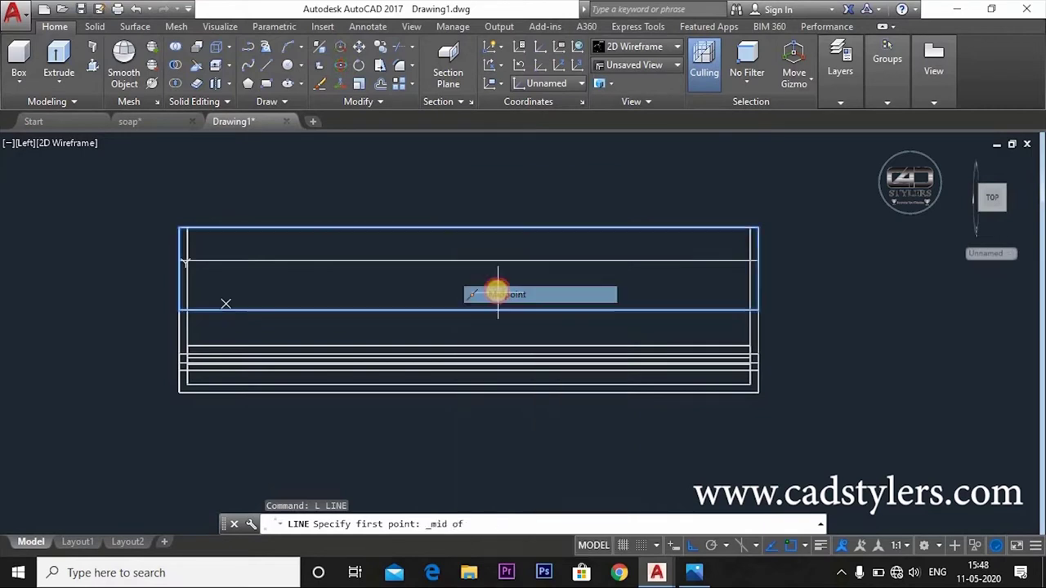
click(469, 227)
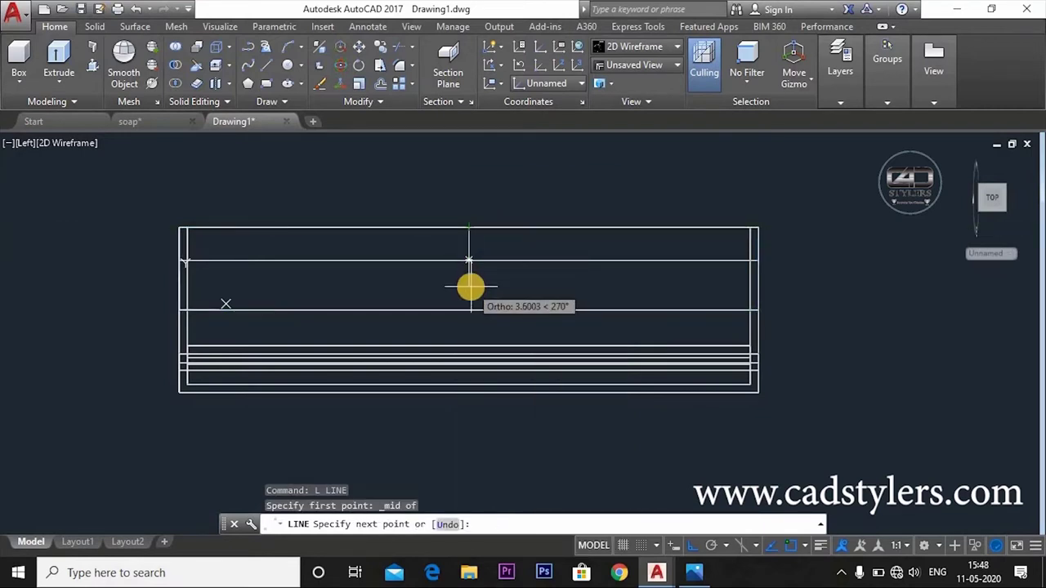
text(2)
key(Return)
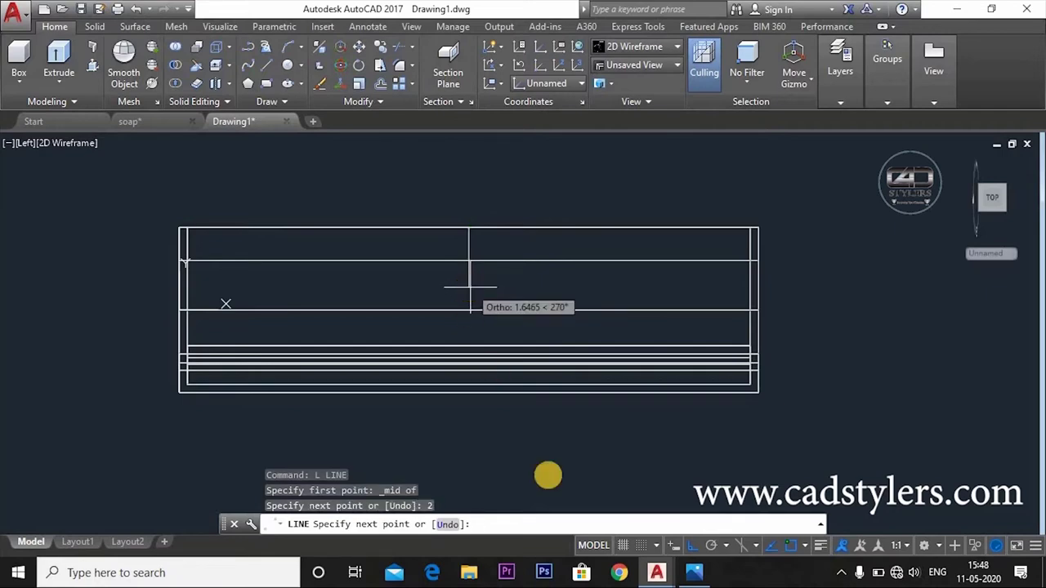
click(694, 570)
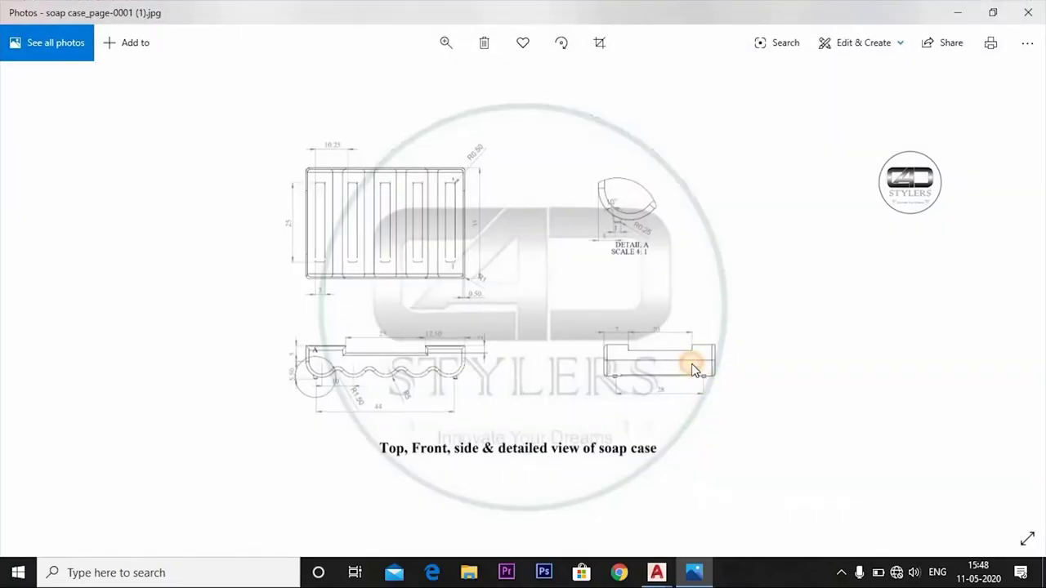
- Zoom into the reference sheet's side view, comparing it with the AutoCAD drawing
scroll(687, 366, up, 3)
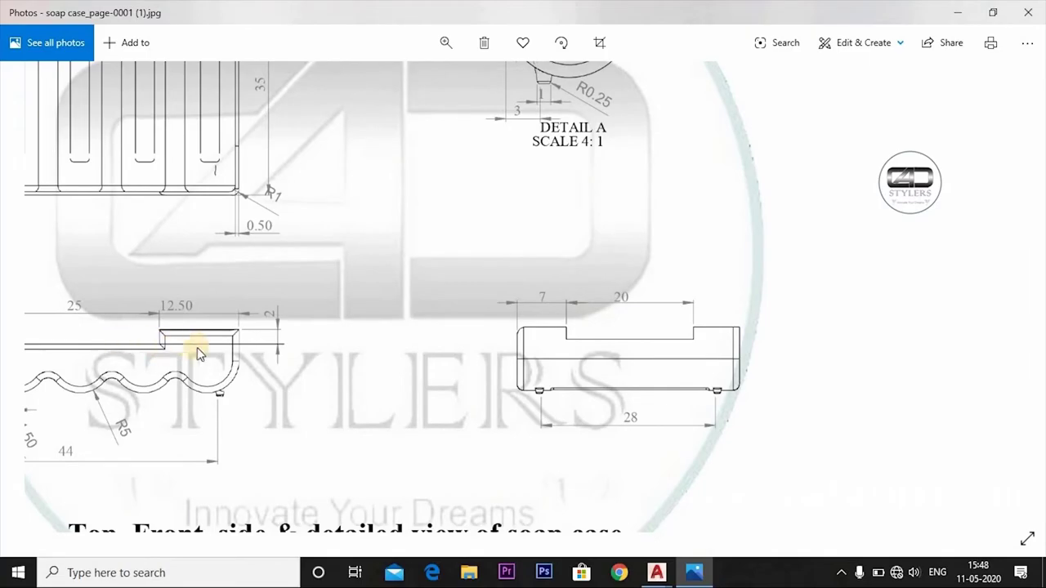
click(672, 570)
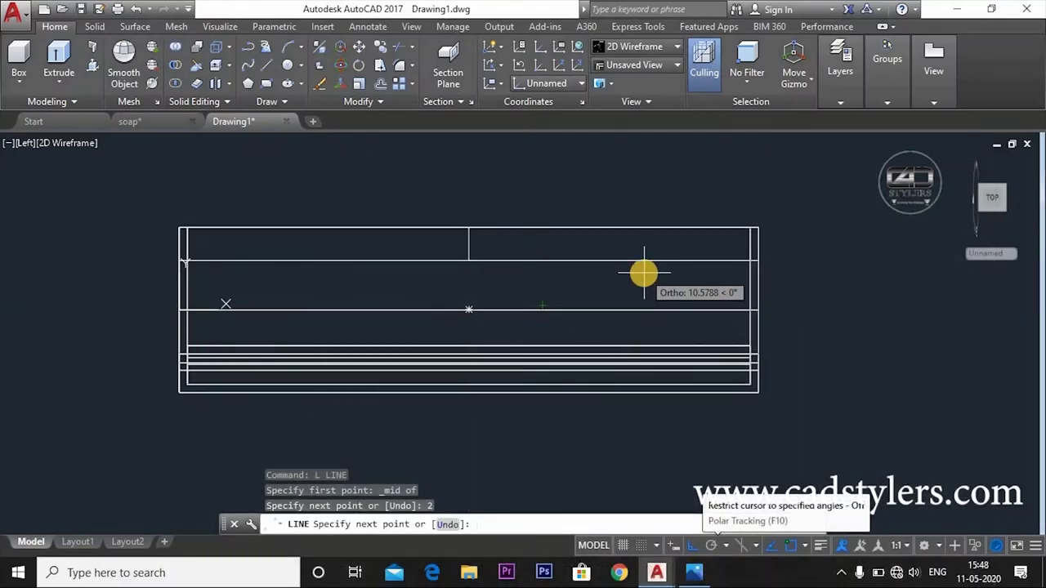
click(694, 570)
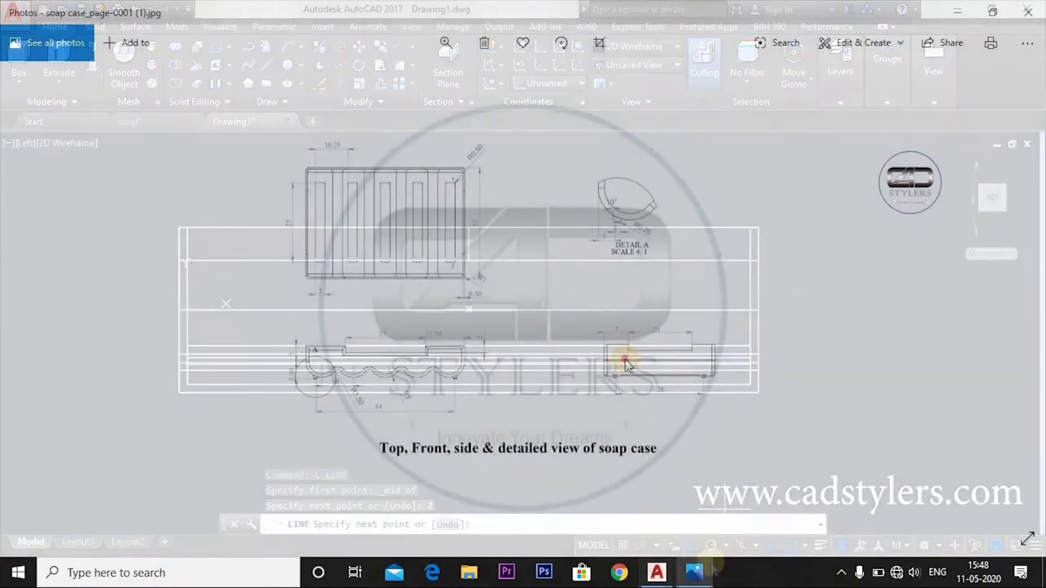
scroll(703, 335, up, 3)
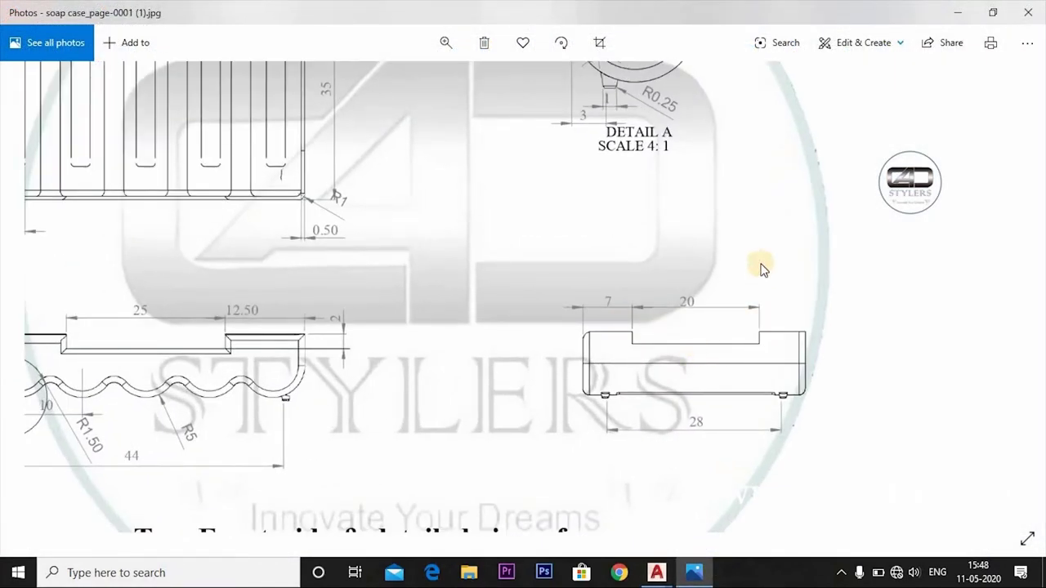
click(691, 579)
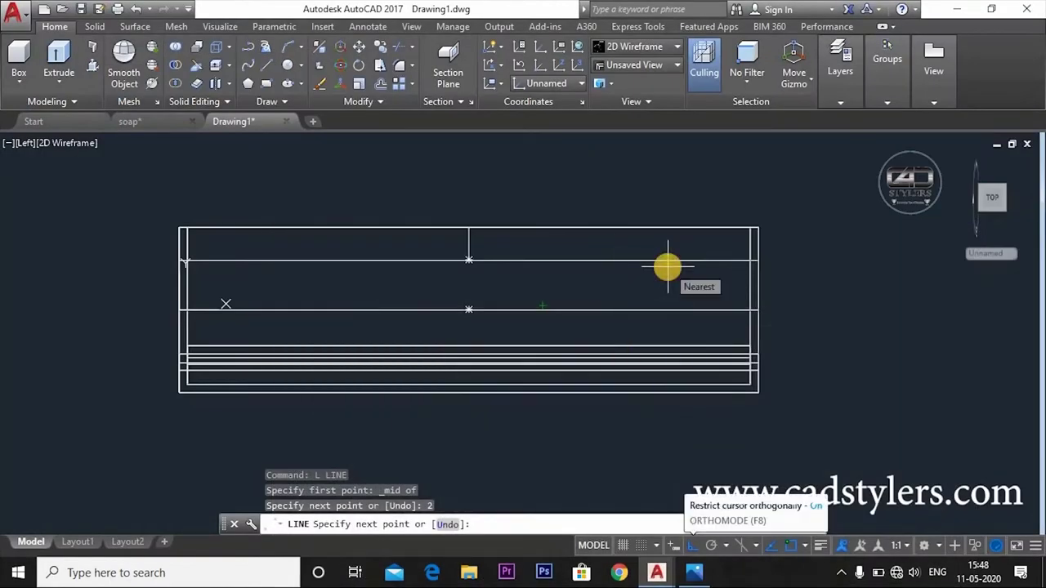
text(10)
- Continue the line 10 right, 5 up, 20 across and 5 vertical to form the raised outline
key(Return)
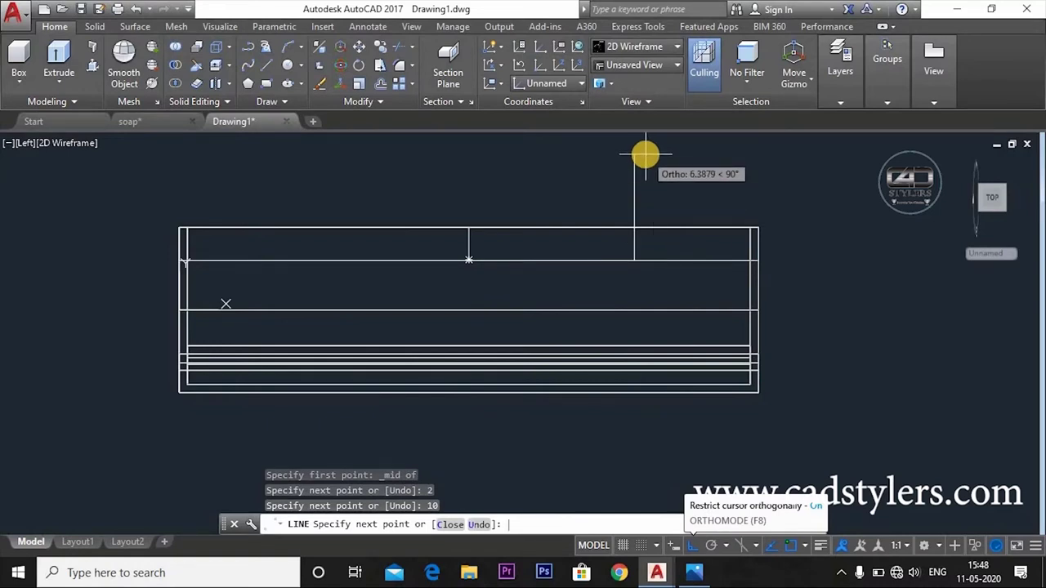
text(5)
key(Return)
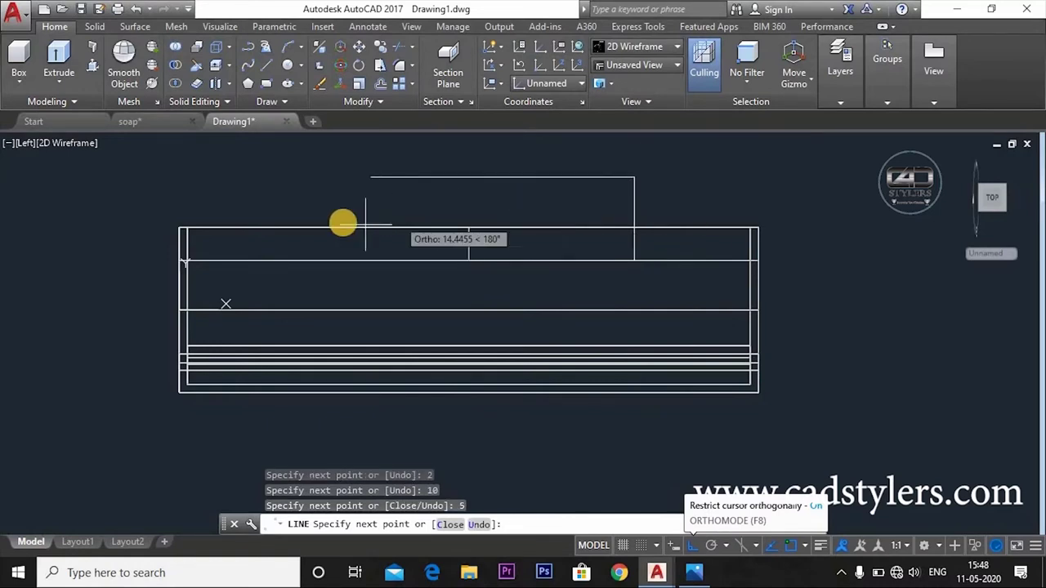
text(20)
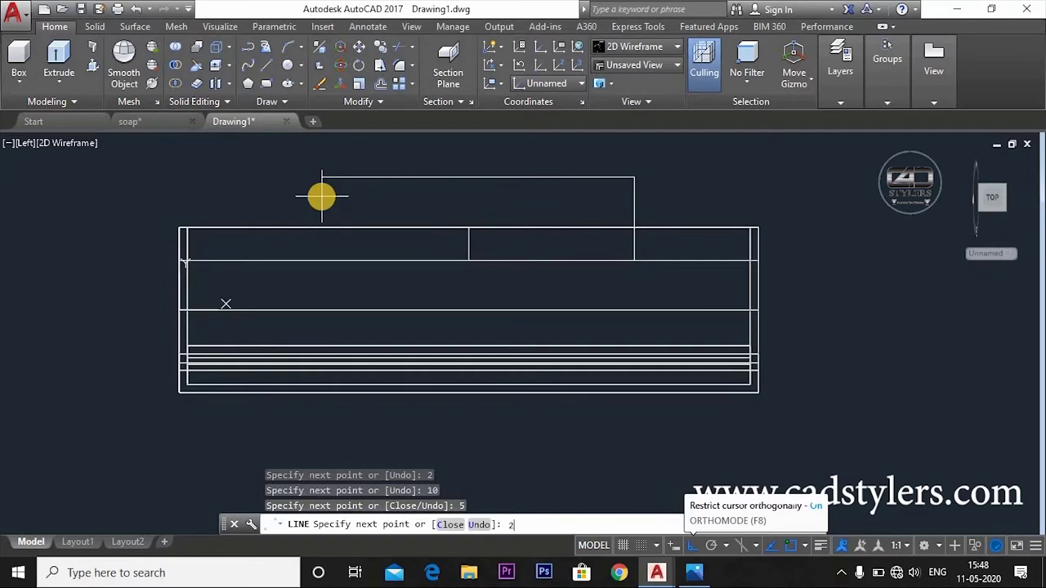
key(Return)
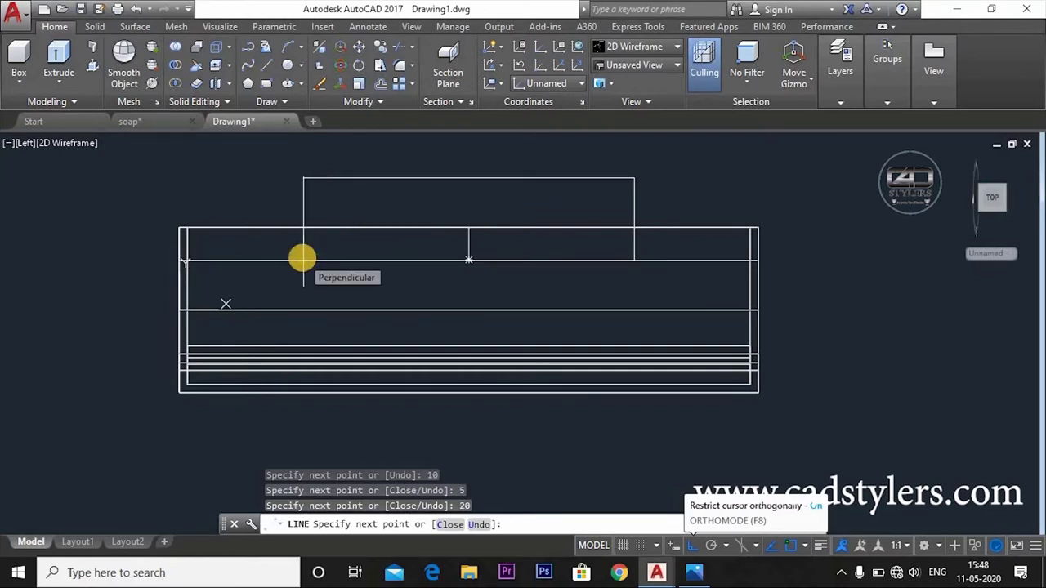
text(5)
key(Return)
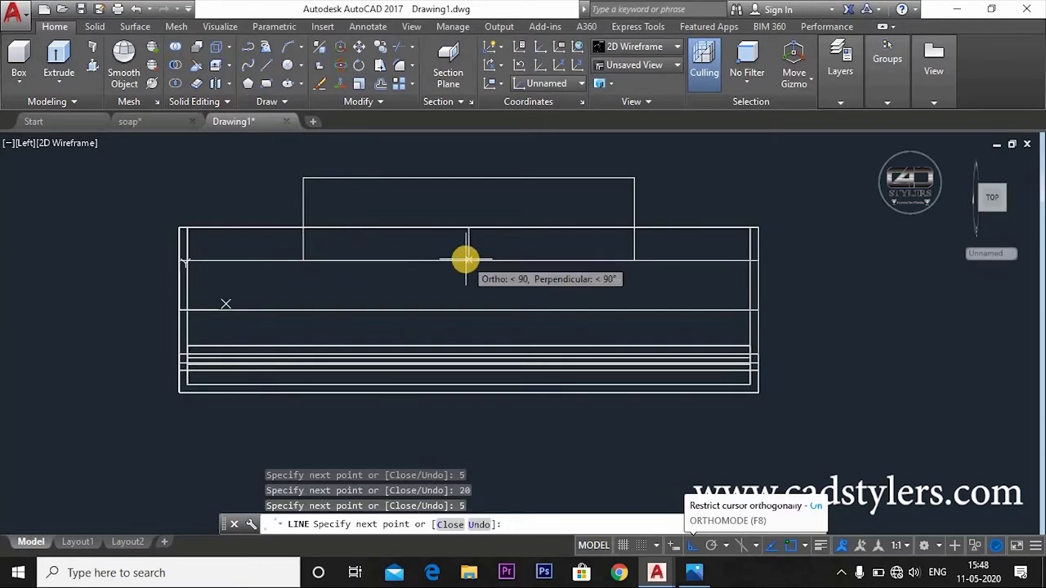
text(1)
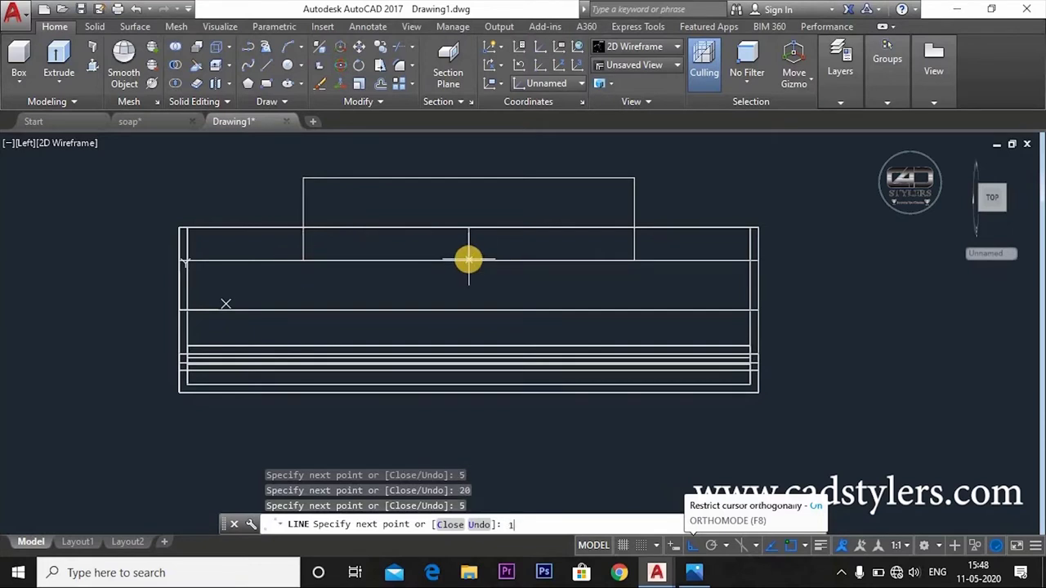
key(Escape)
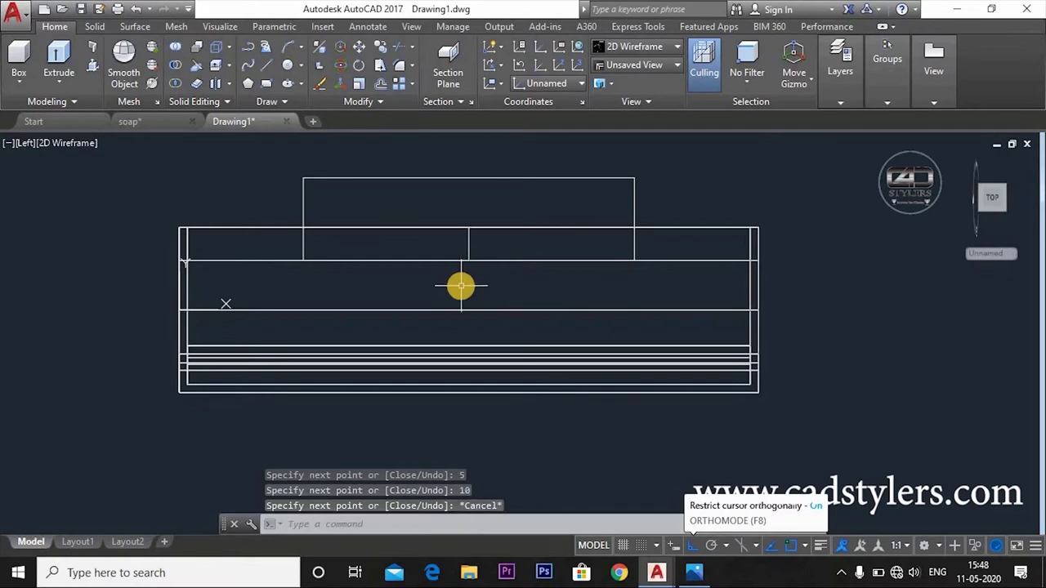
scroll(460, 285, up, 4)
text(E)
key(Return)
- Erase the stray vertical divider line
click(509, 152)
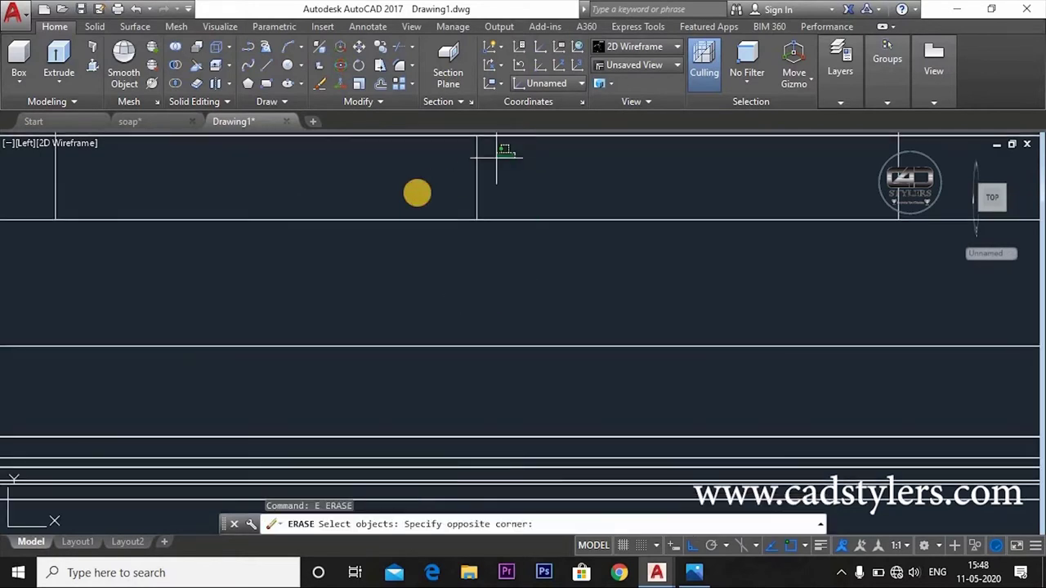
click(417, 193)
key(Return)
scroll(515, 284, down, 3)
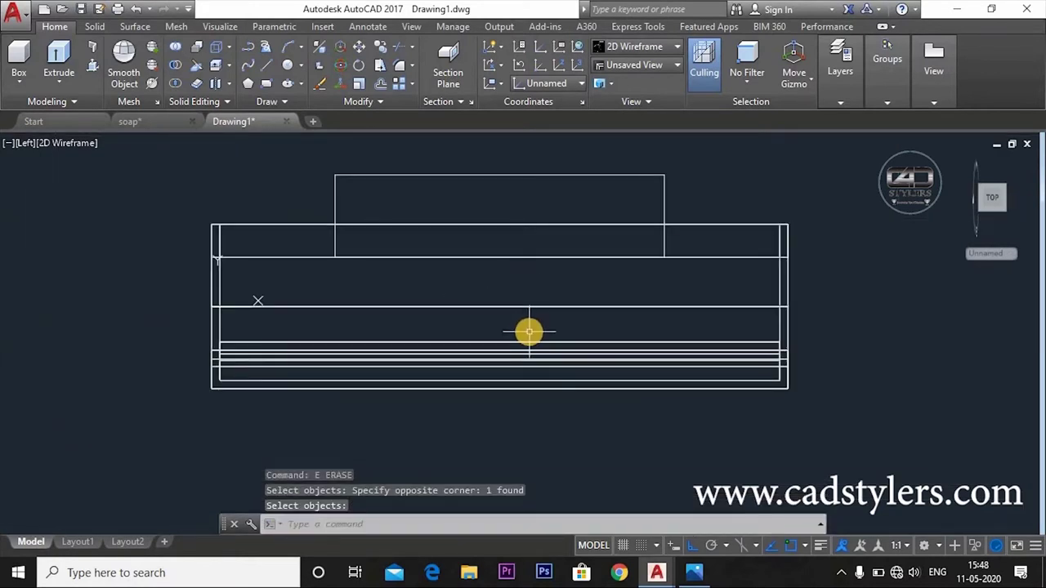
key(Escape)
- Join the raised rectangle's five edges into one closed polyline with J
text(J)
key(Return)
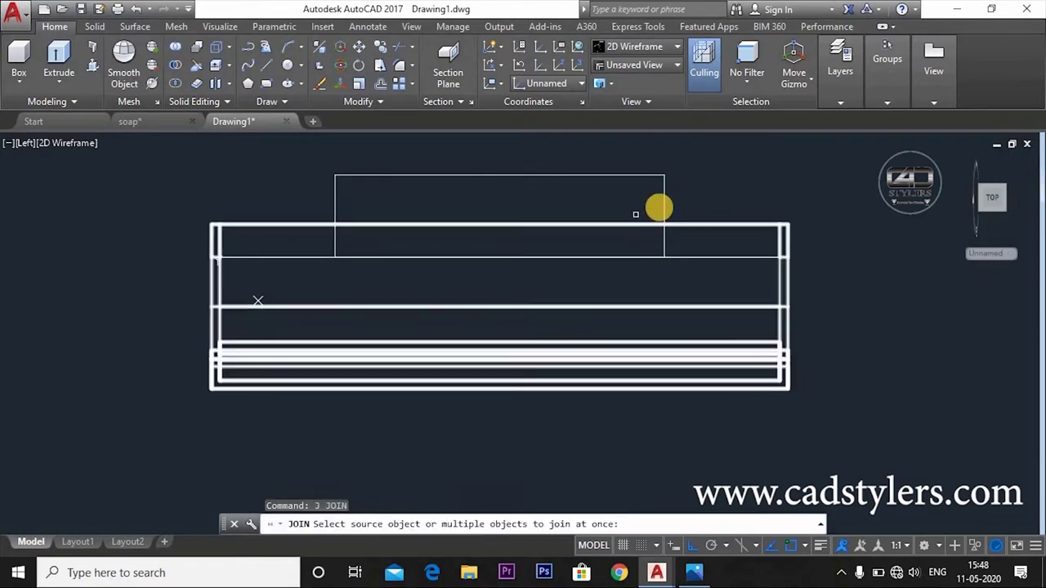
click(662, 209)
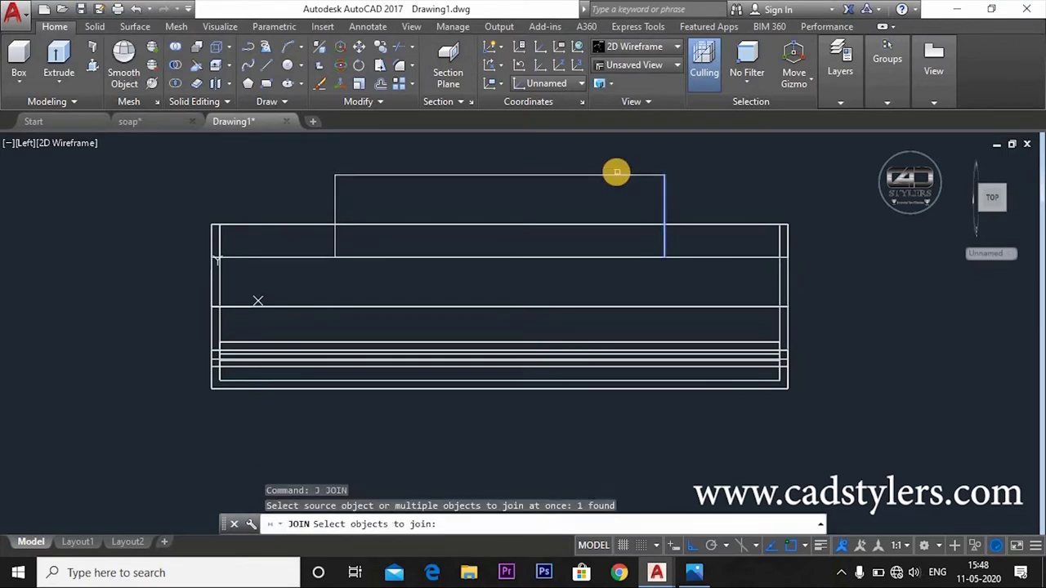
click(613, 176)
click(337, 214)
click(523, 257)
click(518, 256)
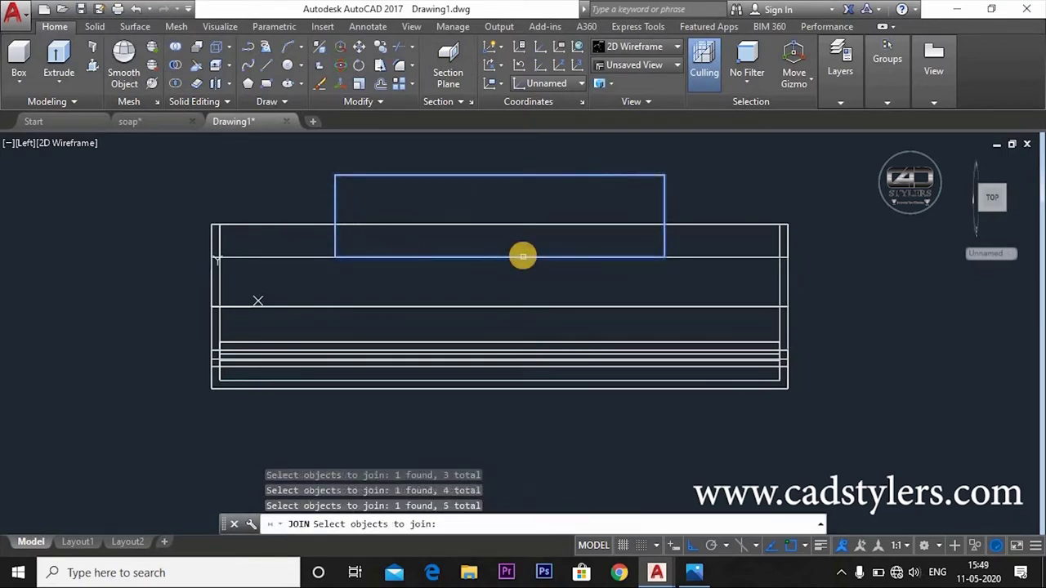
key(Return)
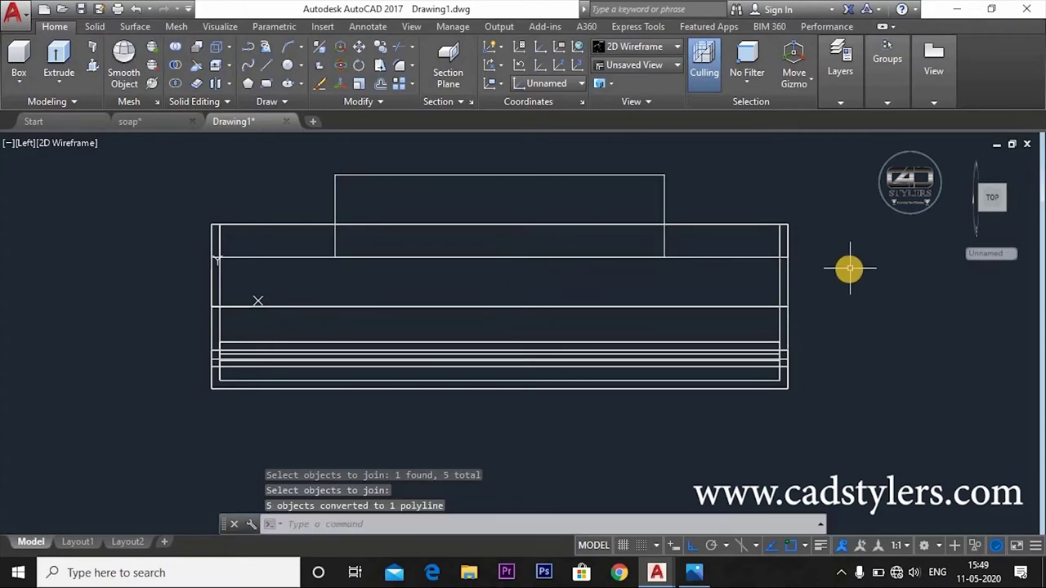
- Orbit and zoom to view the wavy tray and joined outline in 3D
ctrl+shift+middle_drag(815, 283, 463, 369)
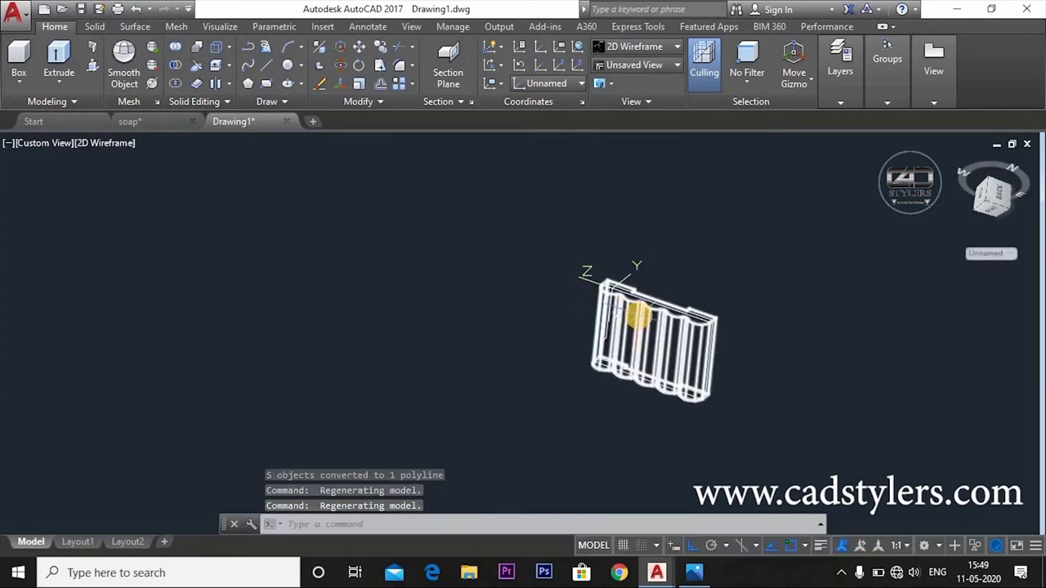
scroll(638, 313, up, 3)
scroll(639, 315, up, 3)
scroll(663, 332, down, 3)
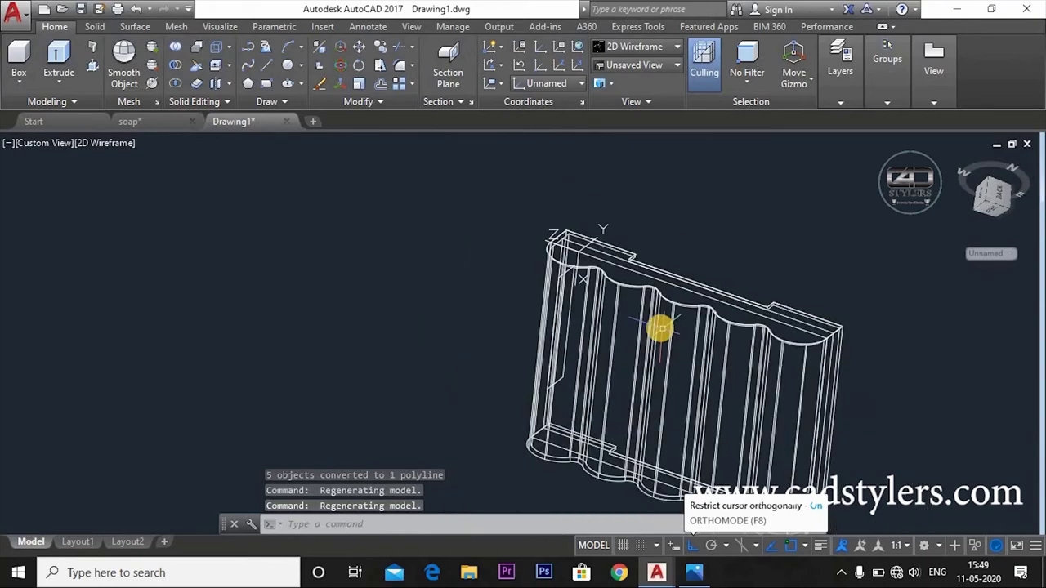
mouse_move(663, 332)
ctrl+shift+middle_down()
mouse_move(597, 319)
mouse_move(558, 334)
ctrl+shift+middle_up()
scroll(579, 344, up, 3)
scroll(629, 367, down, 3)
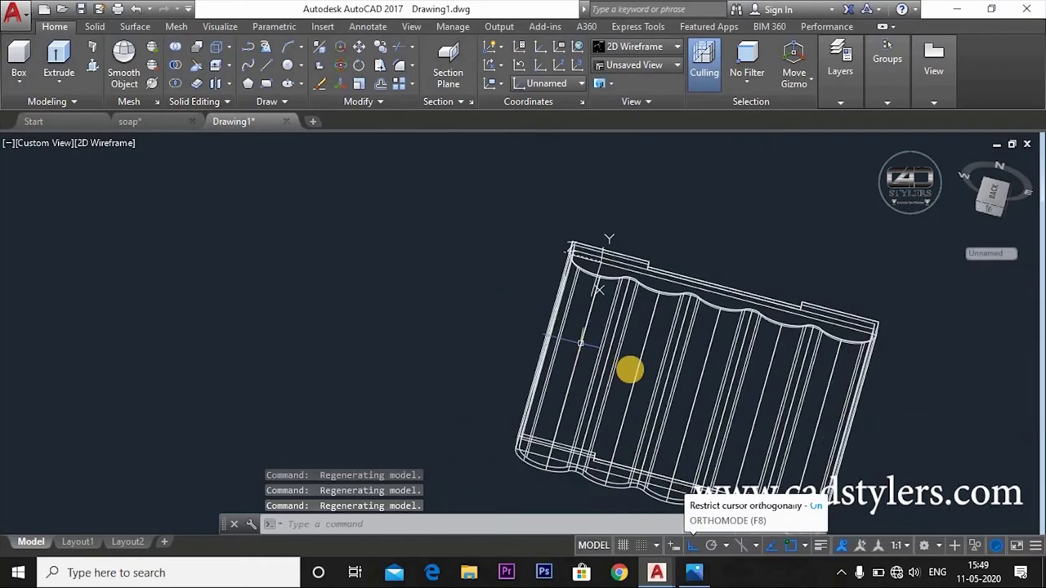
scroll(540, 344, up, 4)
scroll(472, 394, up, 3)
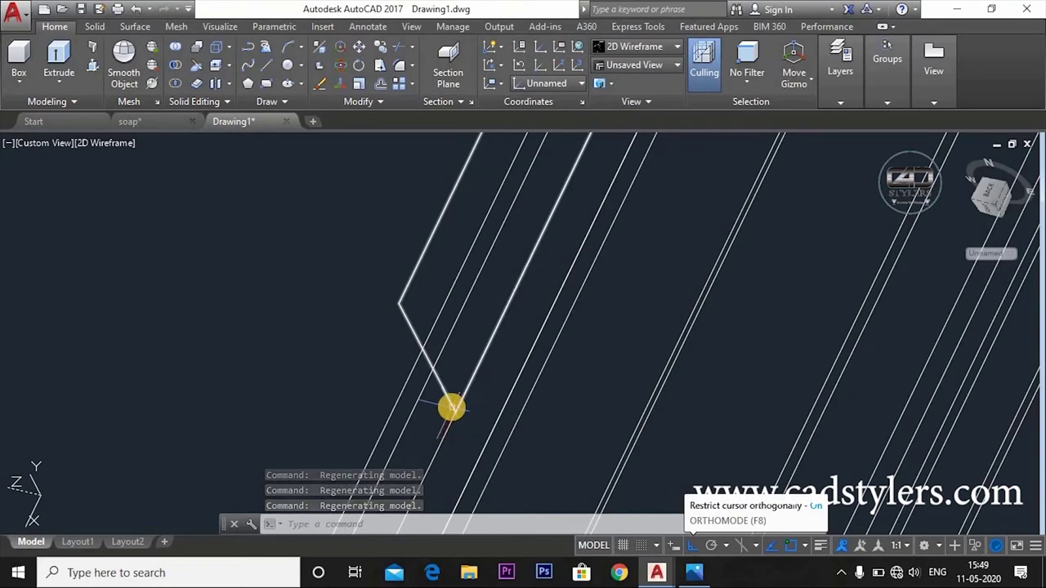
scroll(518, 367, down, 3)
scroll(423, 378, down, 3)
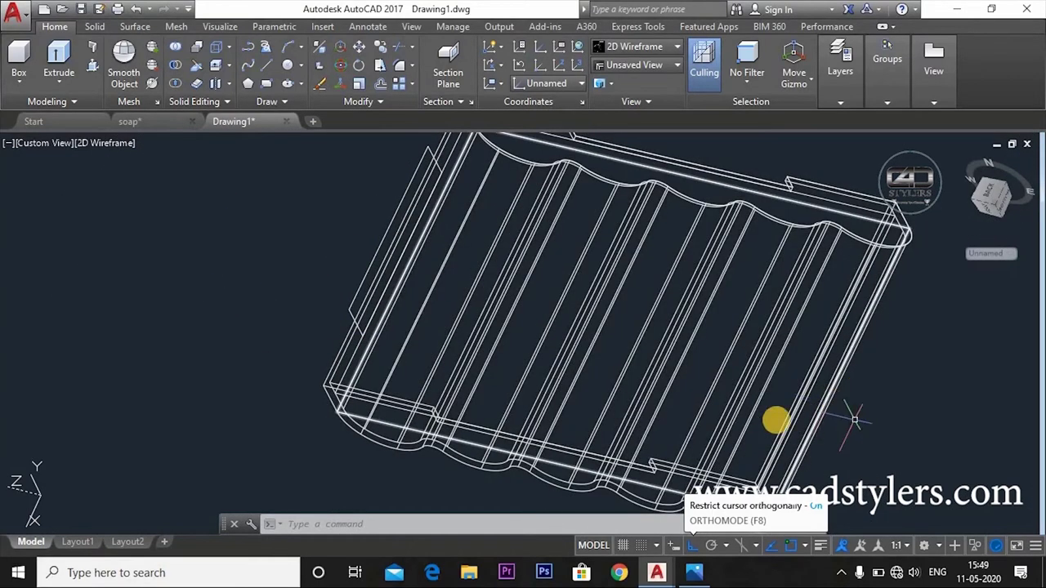
text(m)
key(Return)
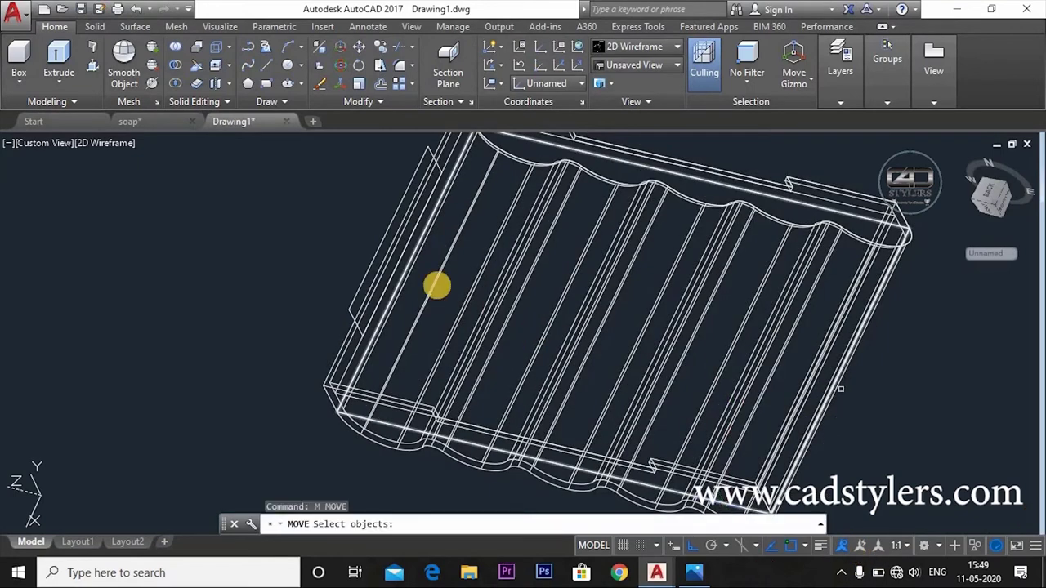
click(355, 325)
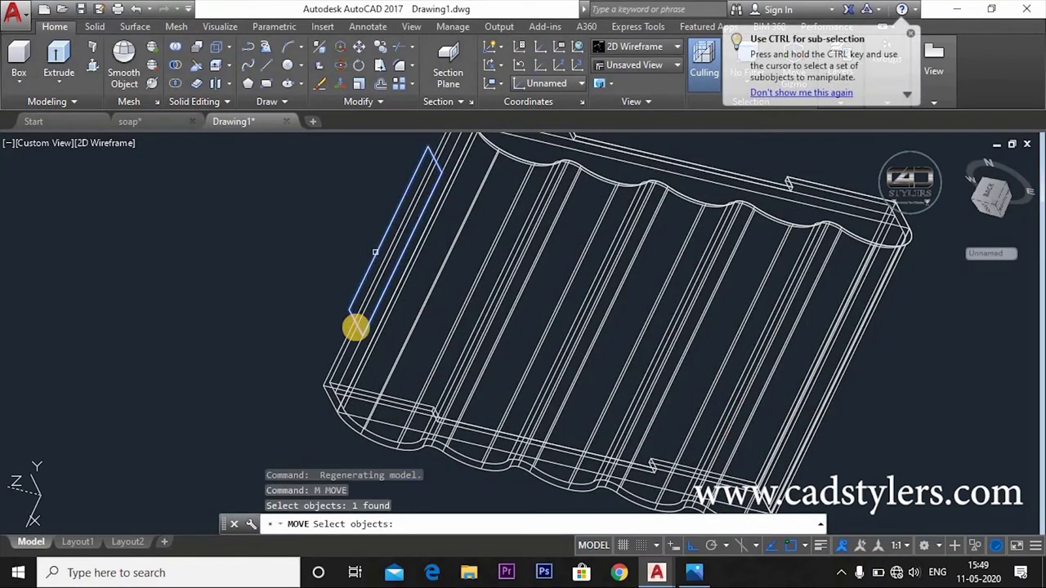
key(Return)
scroll(360, 335, up, 3)
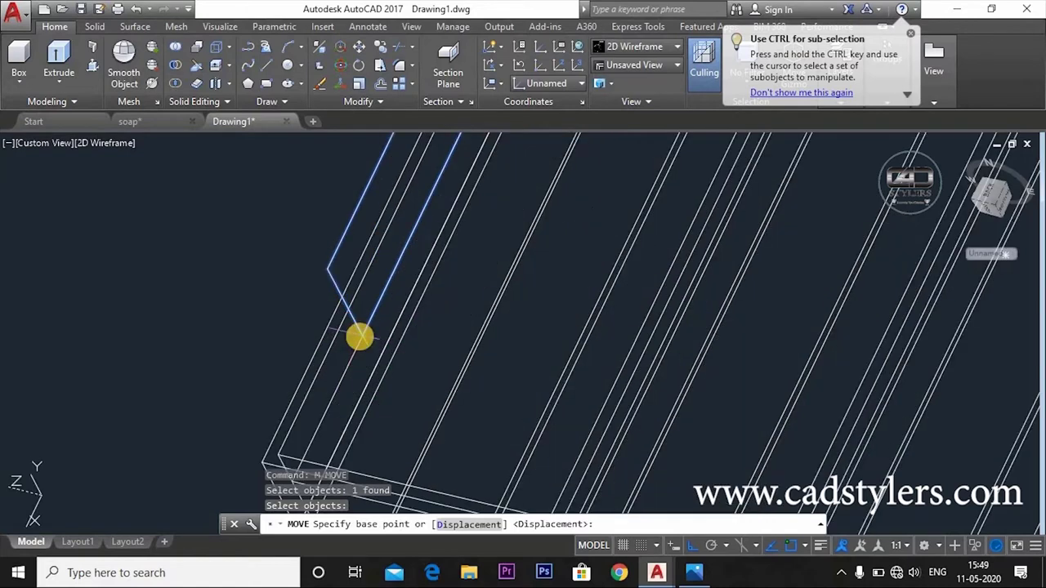
scroll(360, 340, up, 3)
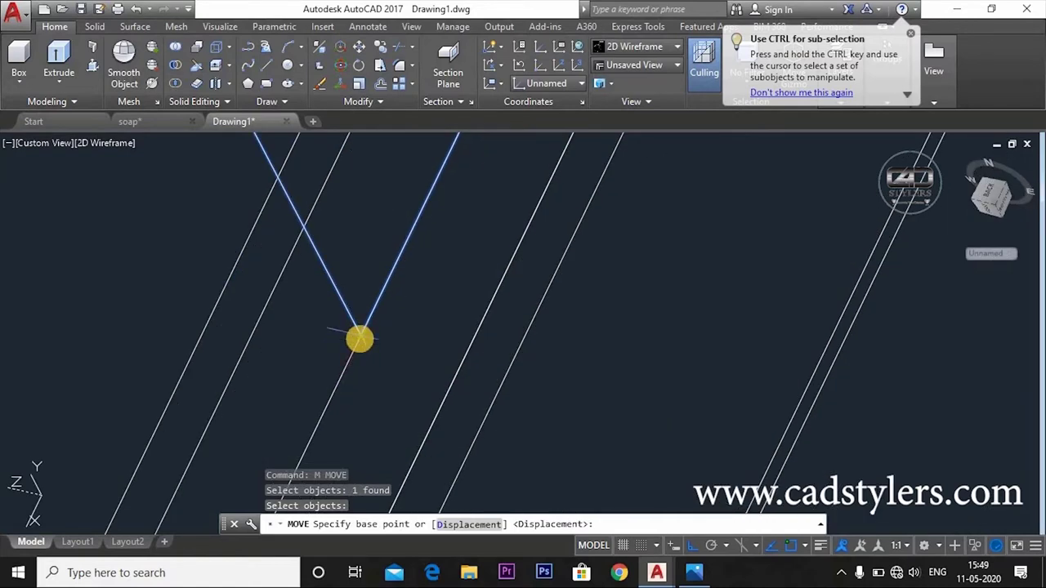
click(359, 339)
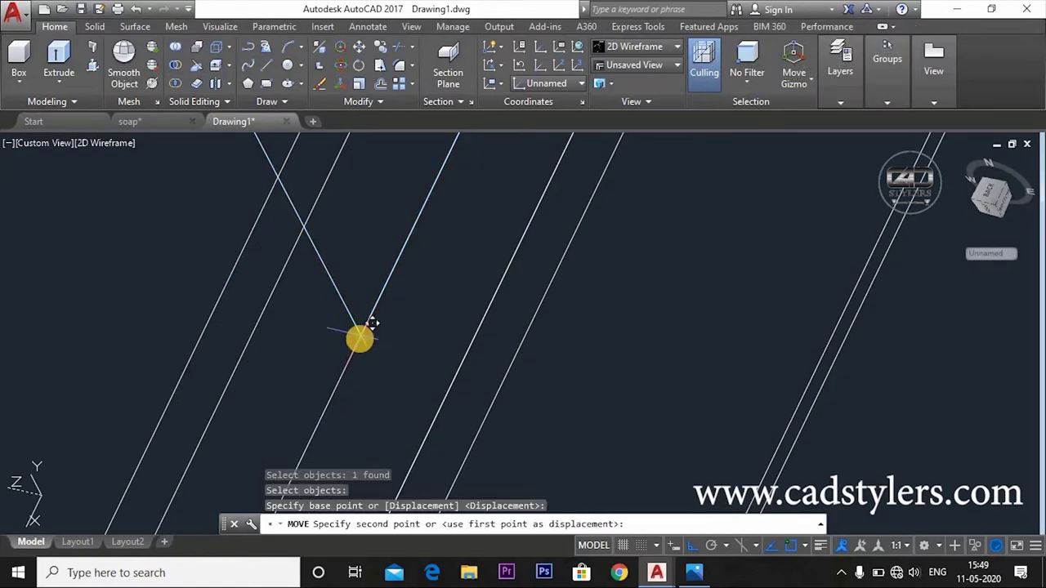
scroll(286, 294, down, 3)
scroll(187, 257, down, 5)
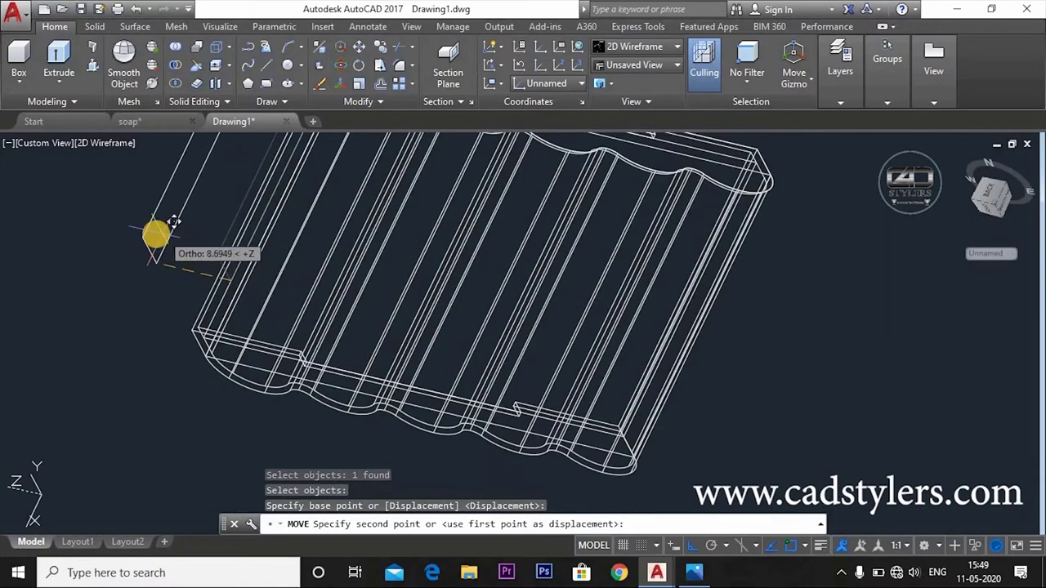
scroll(291, 322, down, 2)
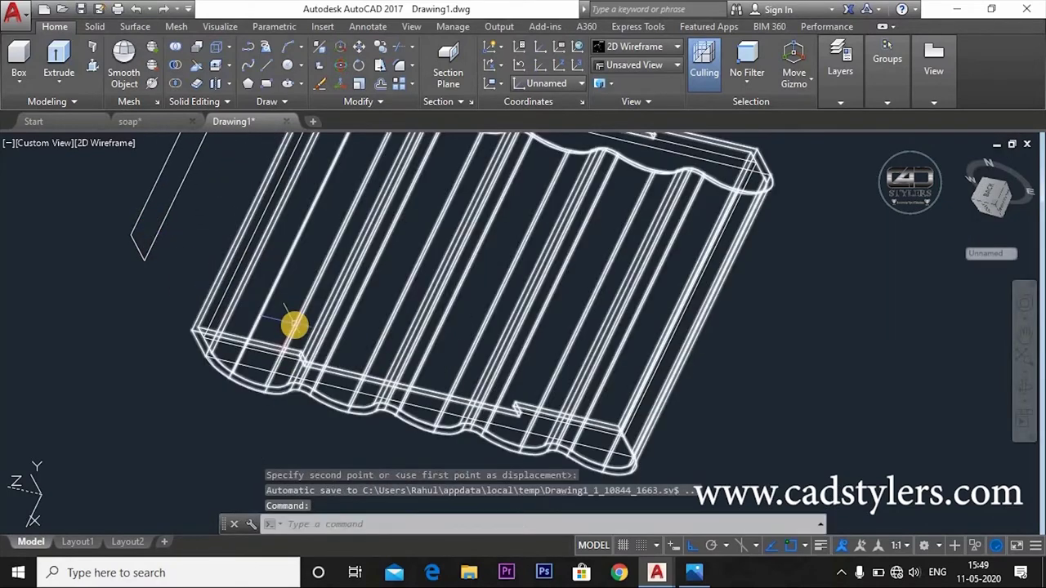
scroll(287, 322, down, 3)
scroll(281, 322, up, 2)
key(Escape)
scroll(282, 321, up, 4)
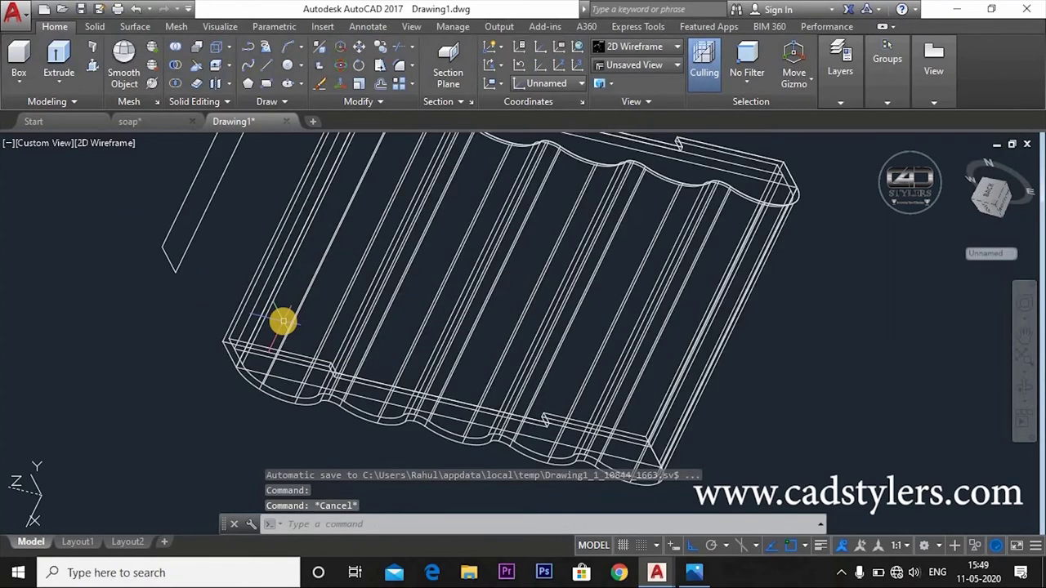
- Press-pull the rectangle outline into a long box across the tray
text(Pre)
key(Return)
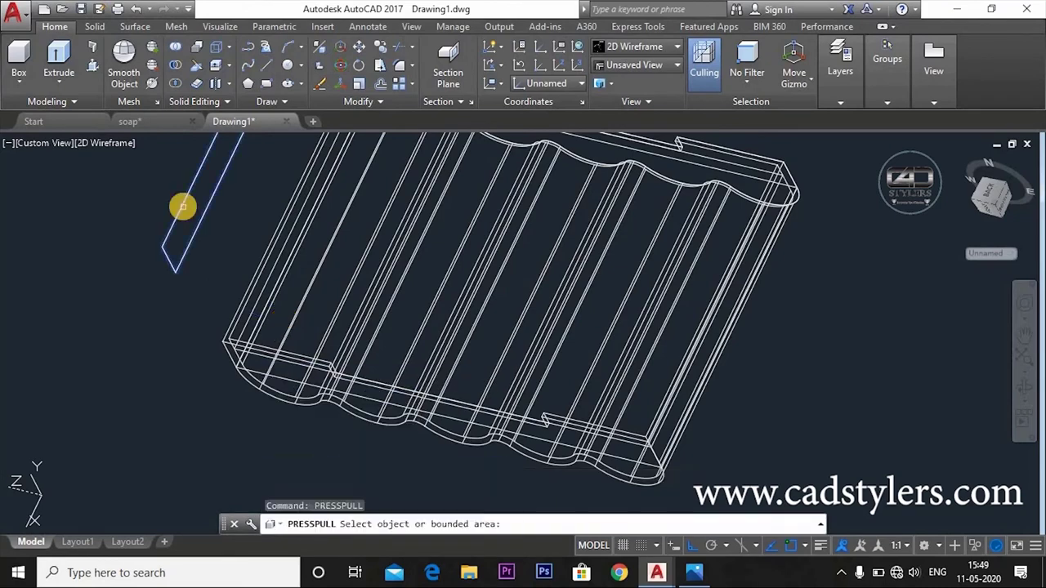
click(182, 205)
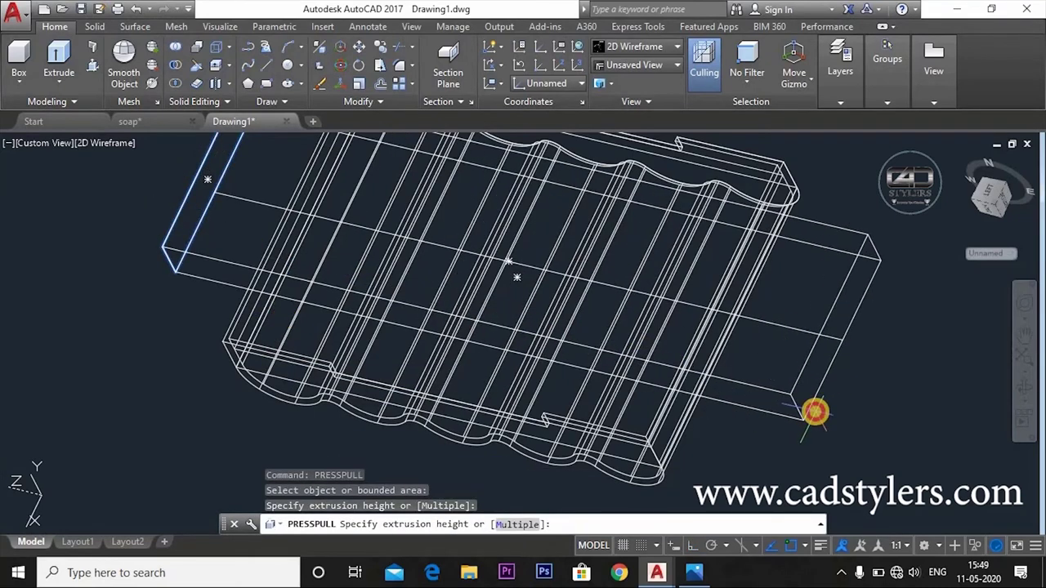
click(812, 410)
key(Return)
scroll(660, 420, down, 4)
mouse_move(626, 432)
shift+middle_down()
mouse_move(654, 390)
mouse_move(330, 291)
shift+middle_up()
- Switch the visual style to Conceptual and tilt to a front view
click(100, 143)
click(86, 201)
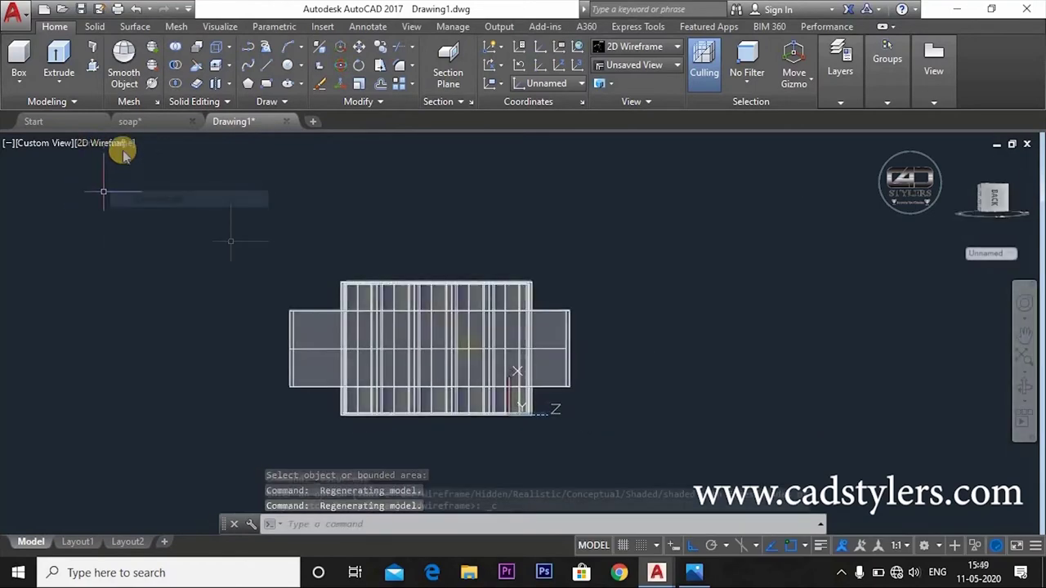
shift+middle_drag(621, 313, 455, 367)
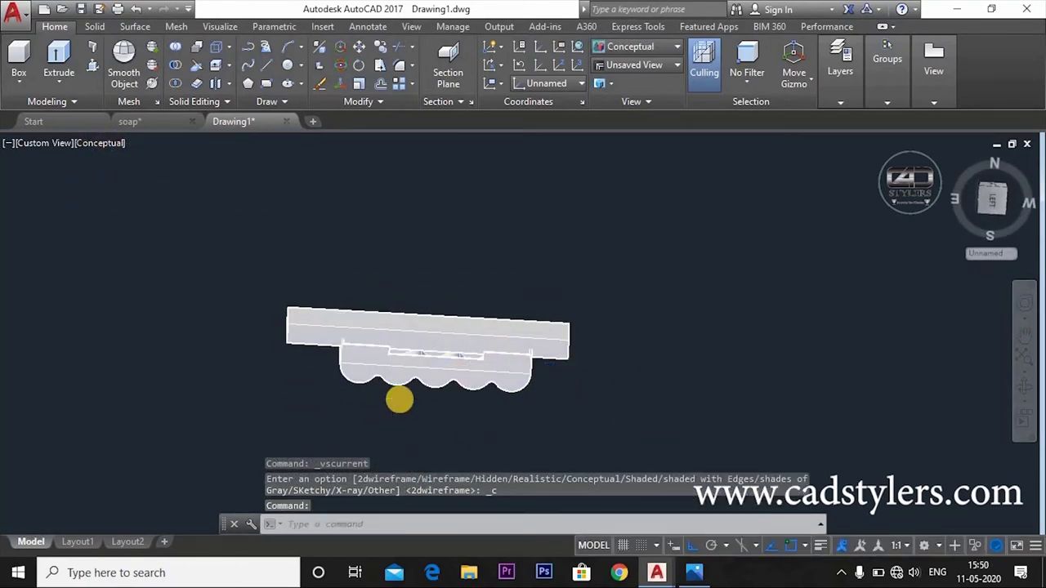
scroll(400, 399, up, 2)
- Subtract the long box from the scalloped tray and inspect the lowered middle
text(su)
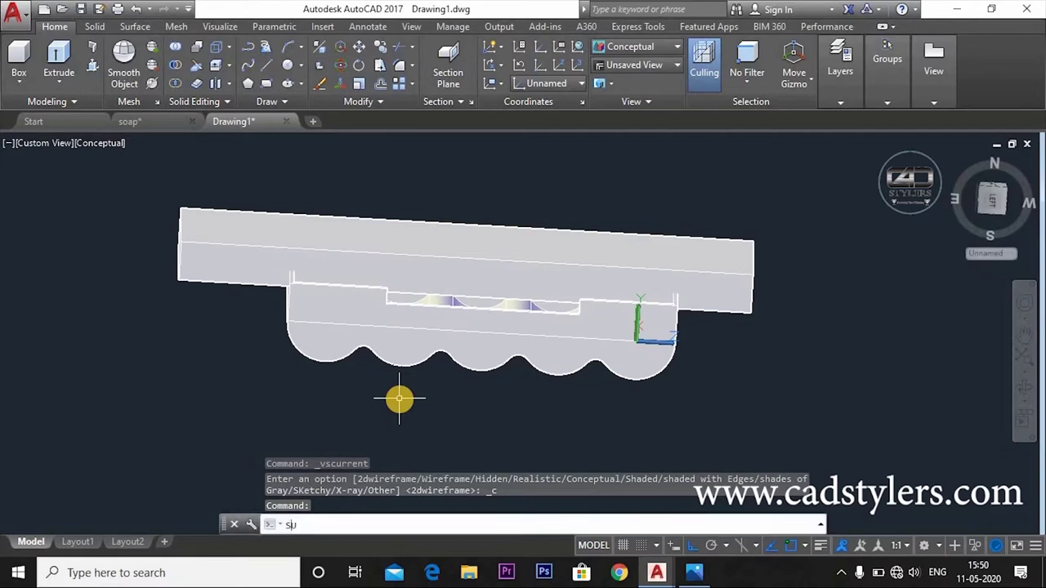
key(Return)
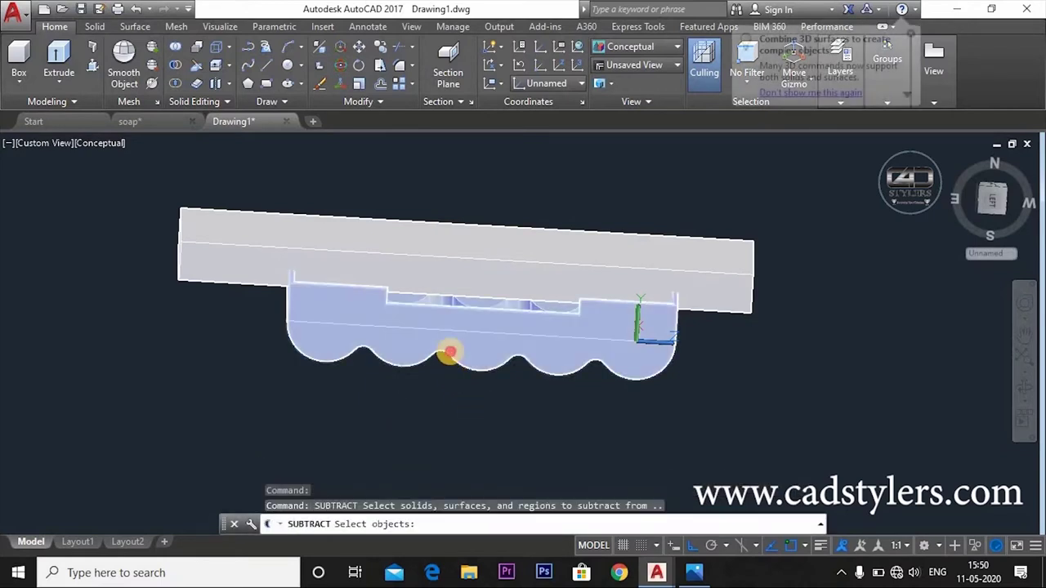
click(449, 351)
key(Return)
click(491, 274)
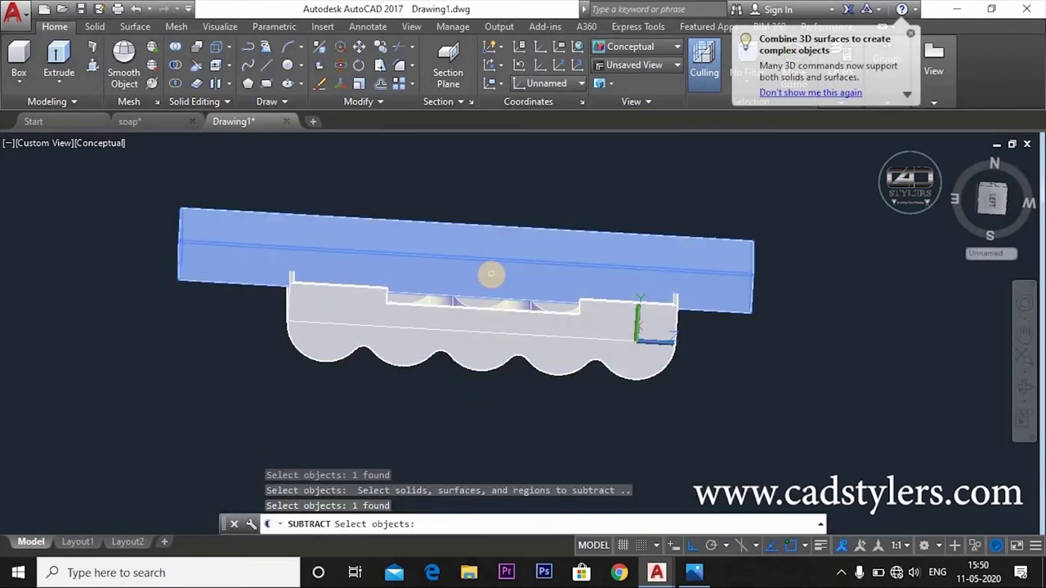
key(Return)
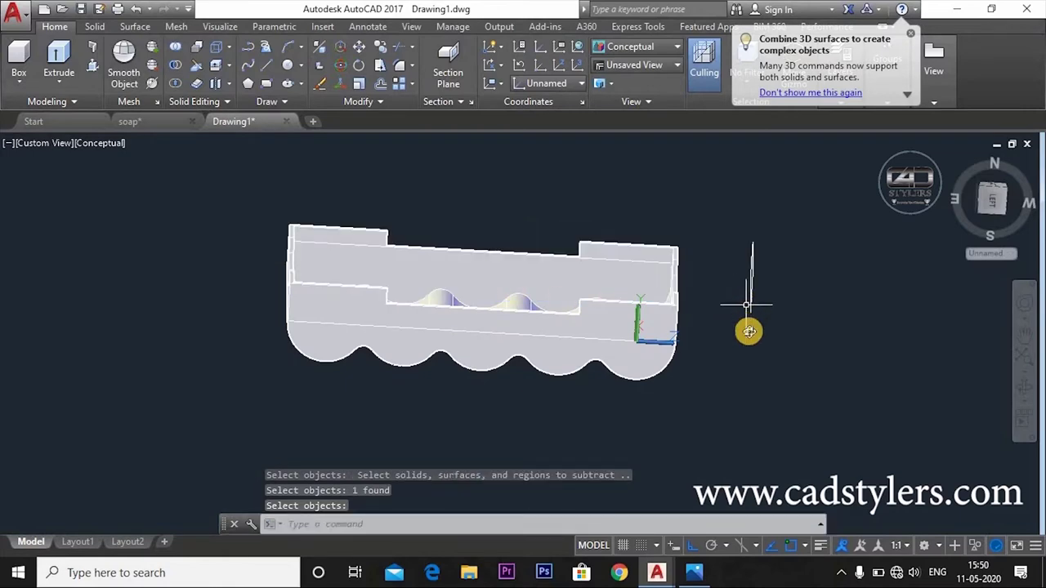
mouse_move(747, 327)
shift+middle_down()
mouse_move(745, 383)
mouse_move(652, 318)
mouse_move(610, 406)
mouse_move(623, 429)
mouse_move(660, 434)
mouse_move(717, 420)
mouse_move(766, 390)
mouse_move(777, 362)
mouse_move(771, 370)
shift+middle_up()
key(Return)
scroll(540, 404, down, 2)
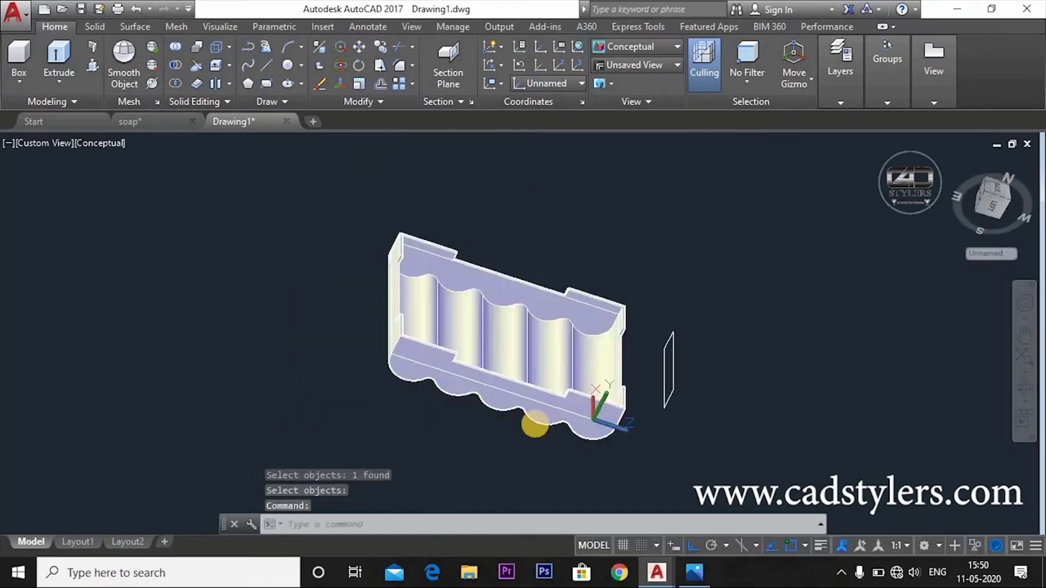
mouse_move(515, 417)
shift+middle_down()
mouse_move(537, 300)
mouse_move(497, 414)
mouse_move(504, 444)
mouse_move(495, 406)
shift+middle_up()
mouse_move(490, 358)
shift+middle_down()
mouse_move(518, 250)
mouse_move(545, 476)
mouse_move(548, 402)
mouse_move(595, 275)
shift+middle_up()
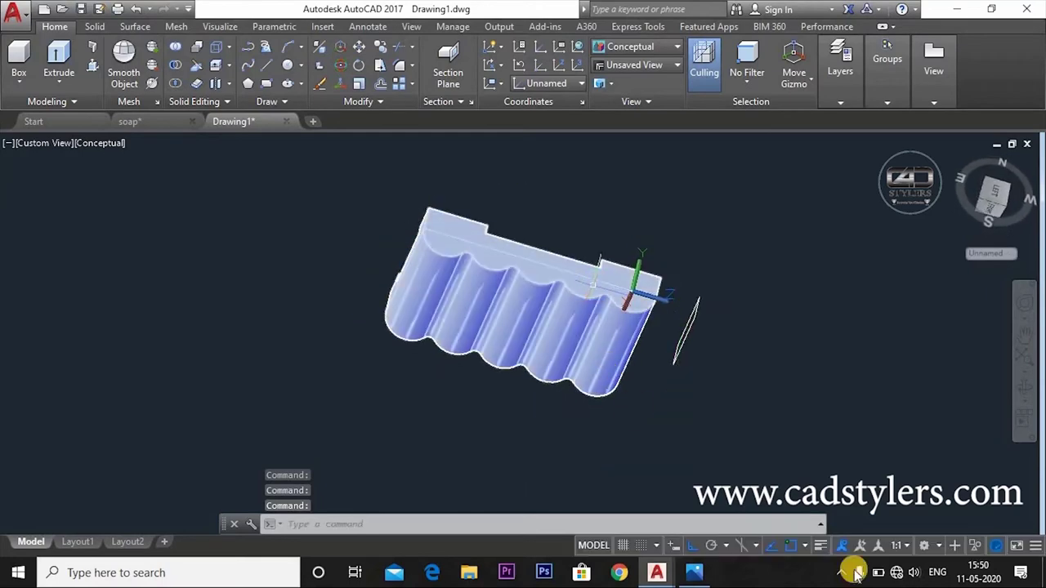
- Bring up the soap case reference drawing and zoom toward the front view's left end
click(694, 572)
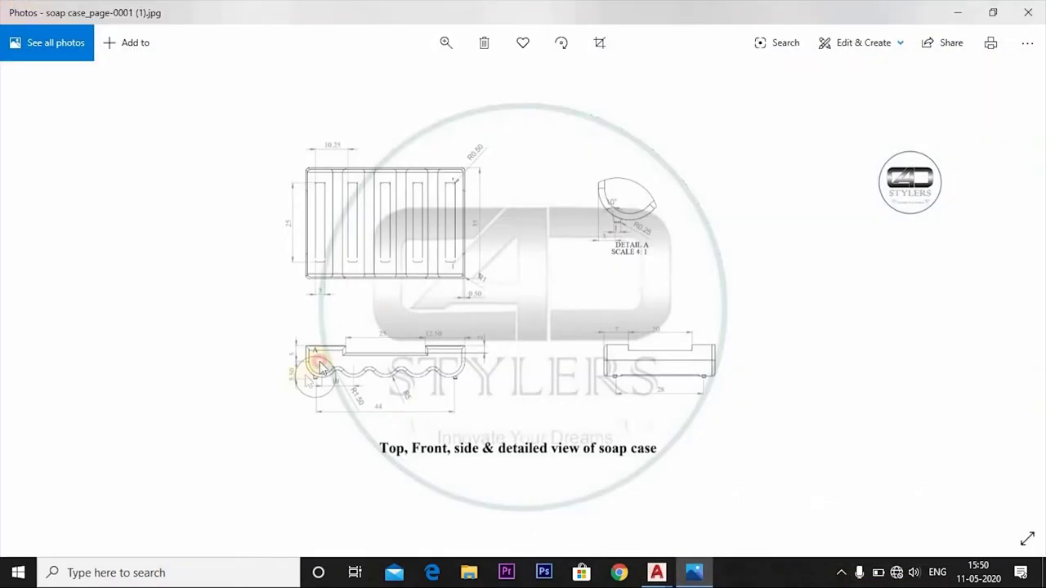
scroll(317, 365, up, 3)
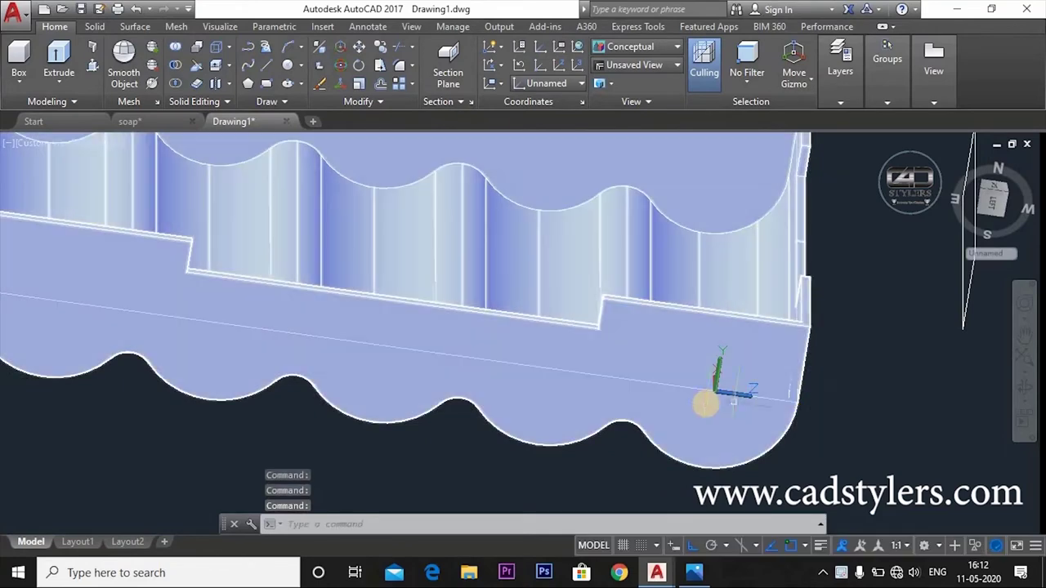
- Zoom and orbit around the scalloped end of the soap case
scroll(715, 392, up, 2)
scroll(731, 379, up, 3)
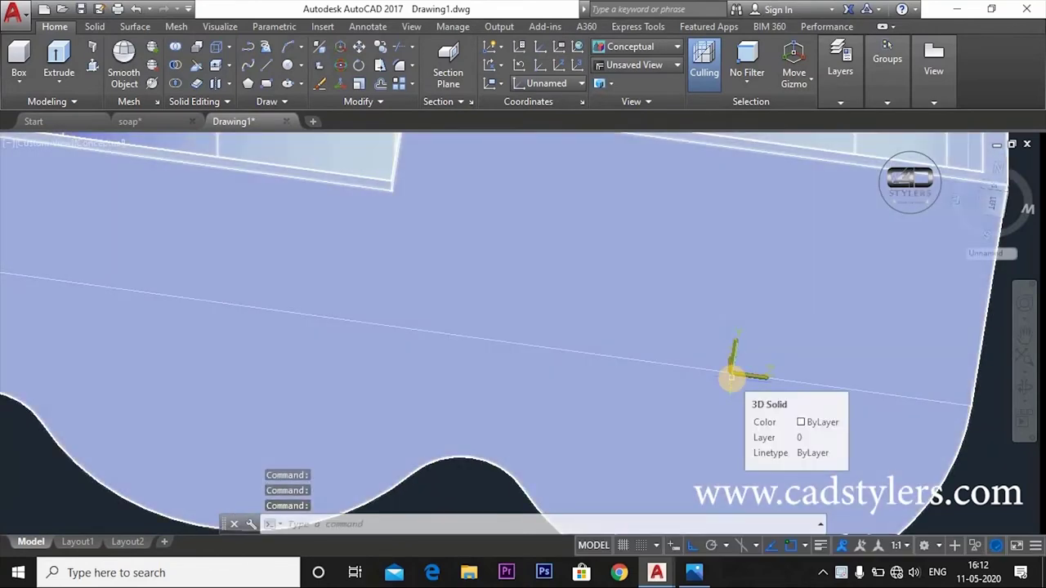
scroll(731, 379, down, 2)
scroll(731, 378, down, 2)
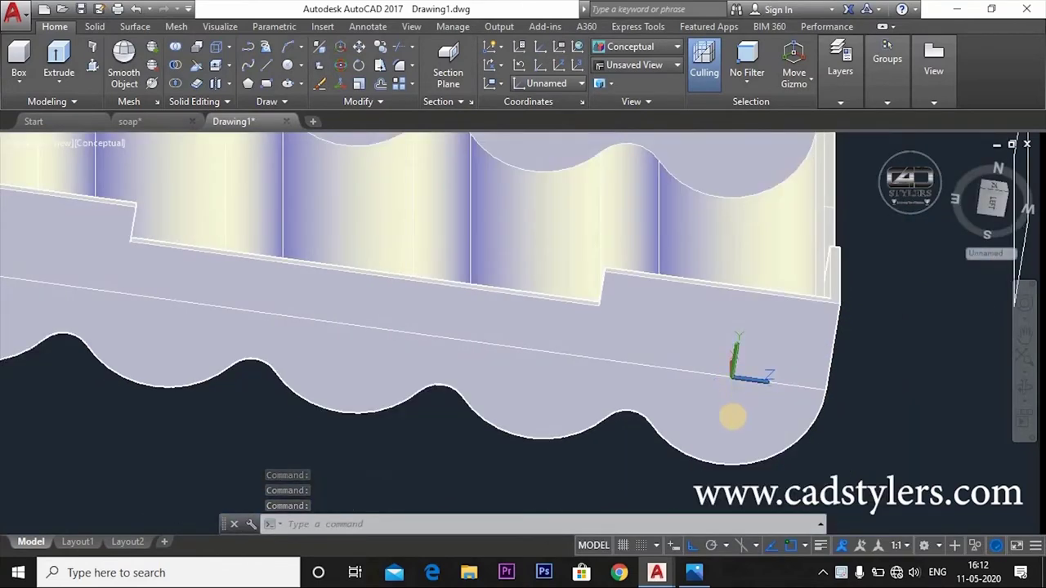
mouse_move(730, 416)
shift+middle_down()
mouse_move(711, 388)
mouse_move(712, 420)
mouse_move(715, 372)
mouse_move(705, 432)
mouse_move(738, 350)
mouse_move(729, 297)
mouse_move(719, 327)
shift+middle_up()
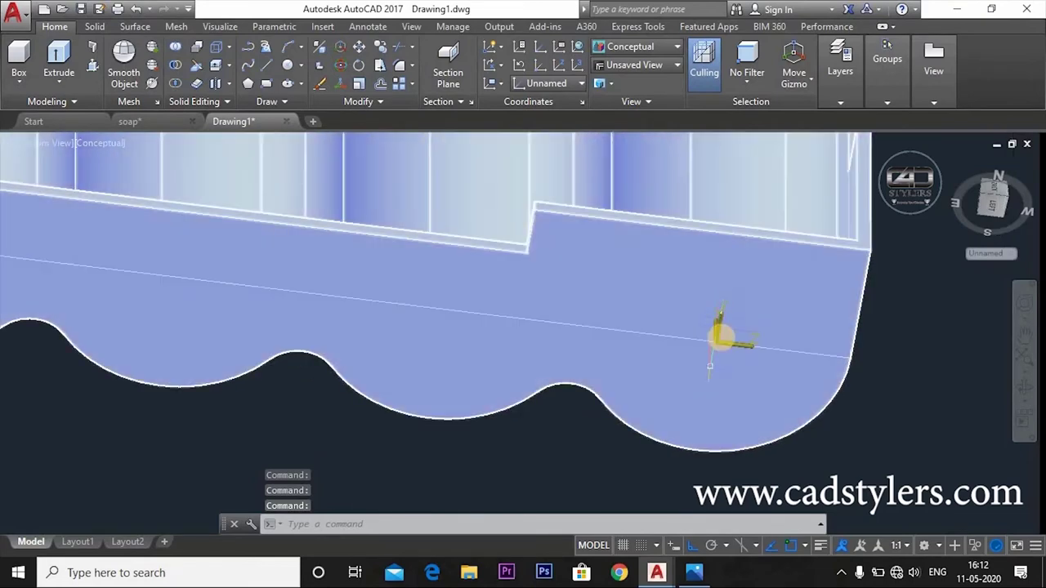
shift+middle_drag(701, 439, 708, 400)
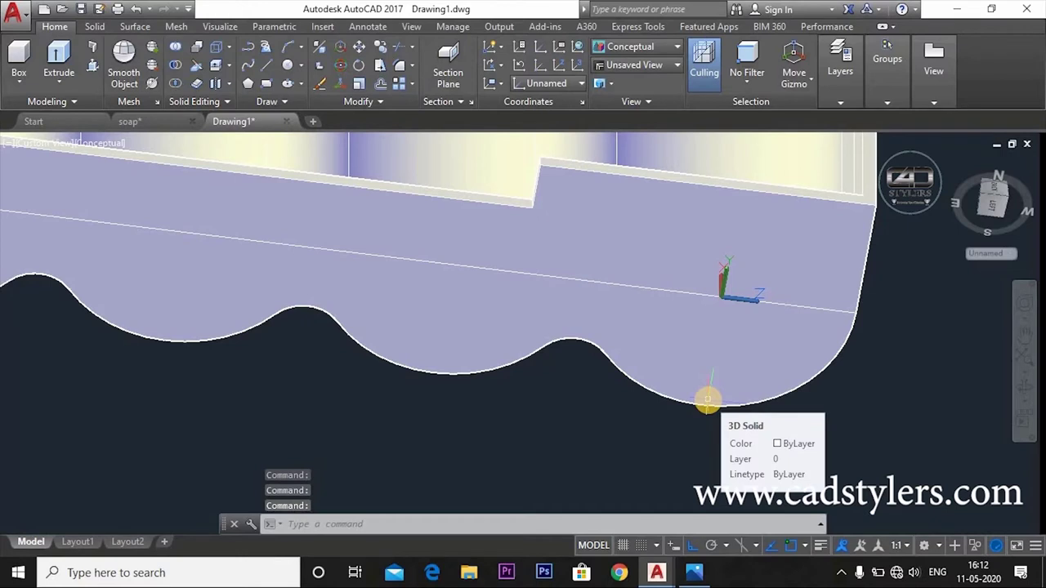
shift+middle_drag(763, 460, 798, 353)
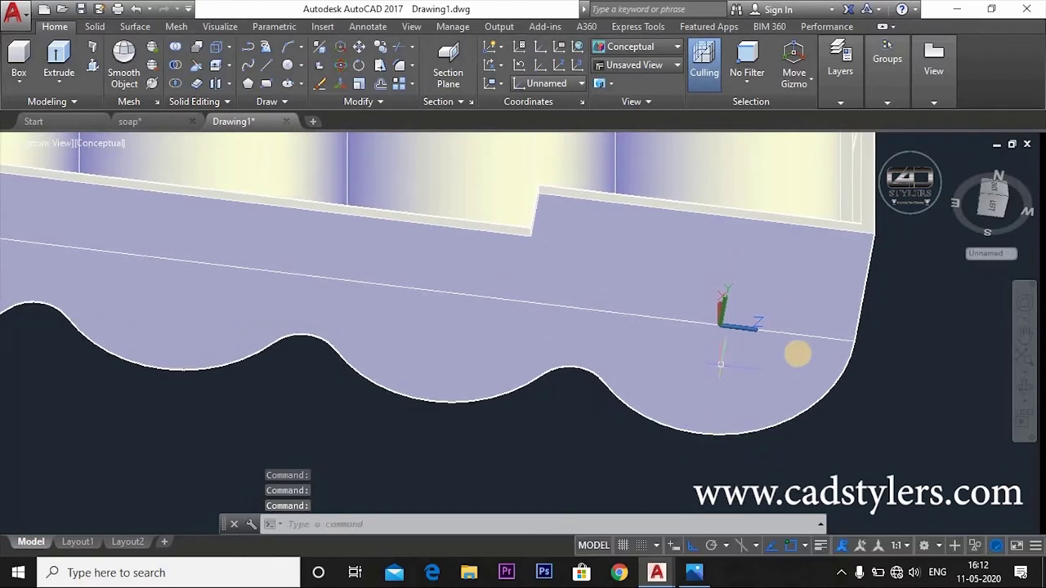
- Select and clear the solid, then return to the reference drawing in Photos
click(714, 328)
key(Escape)
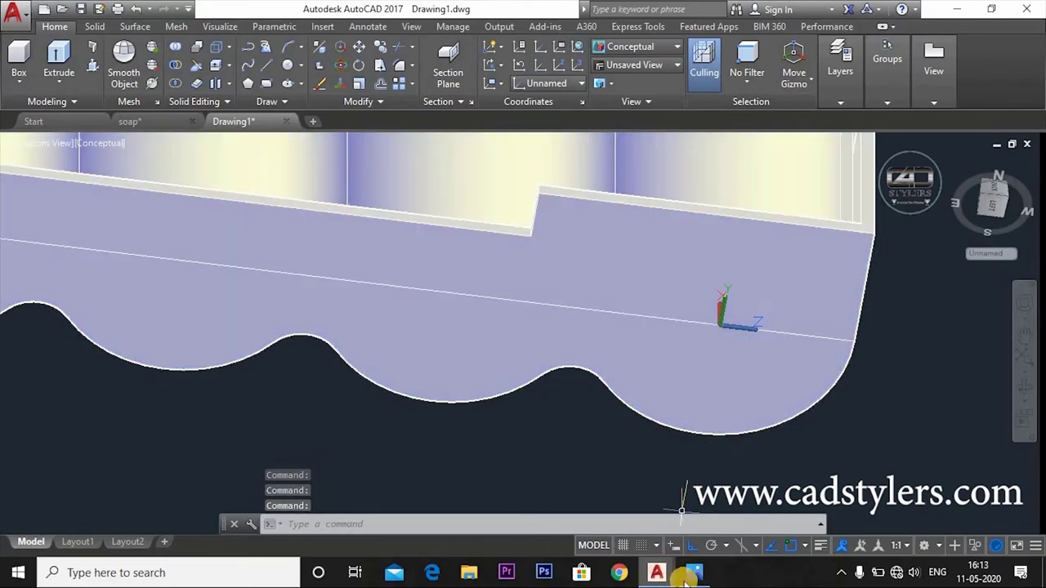
click(694, 572)
- Zoom and pan the reference sheet to its top view, briefly checking Drawing1
scroll(306, 405, up, 2)
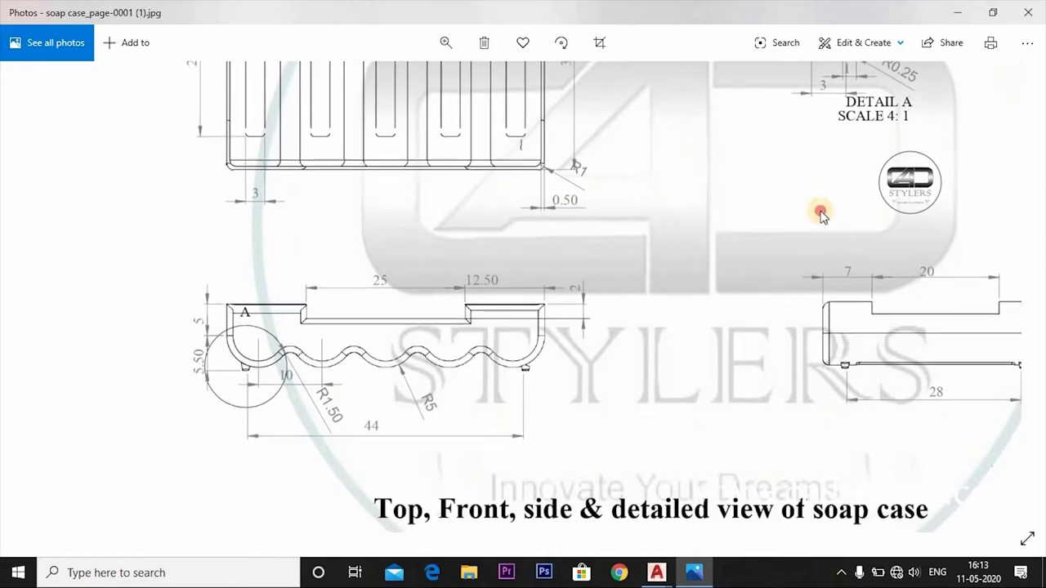
drag(820, 212, 826, 306)
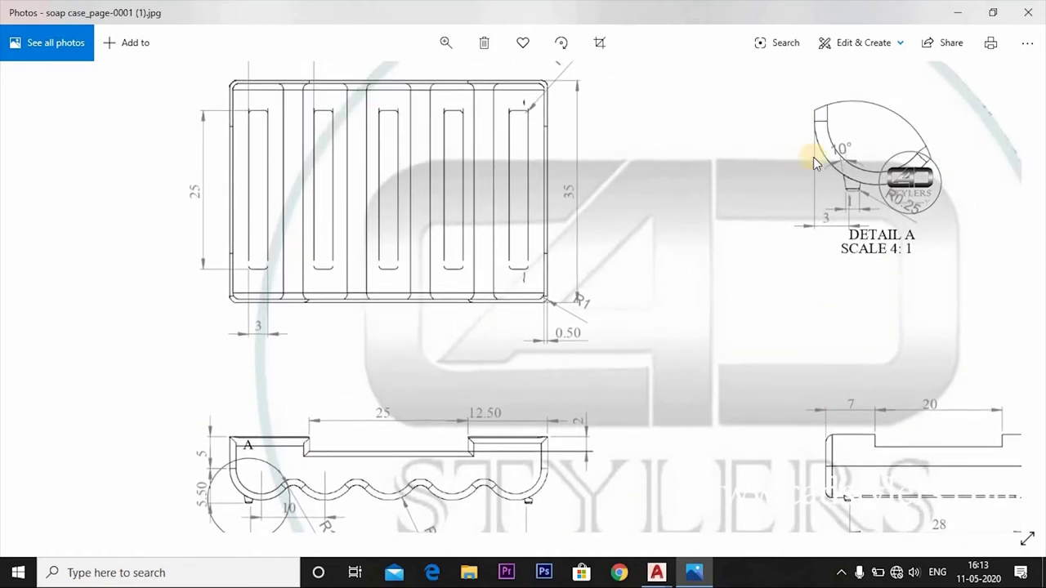
mouse_move(657, 572)
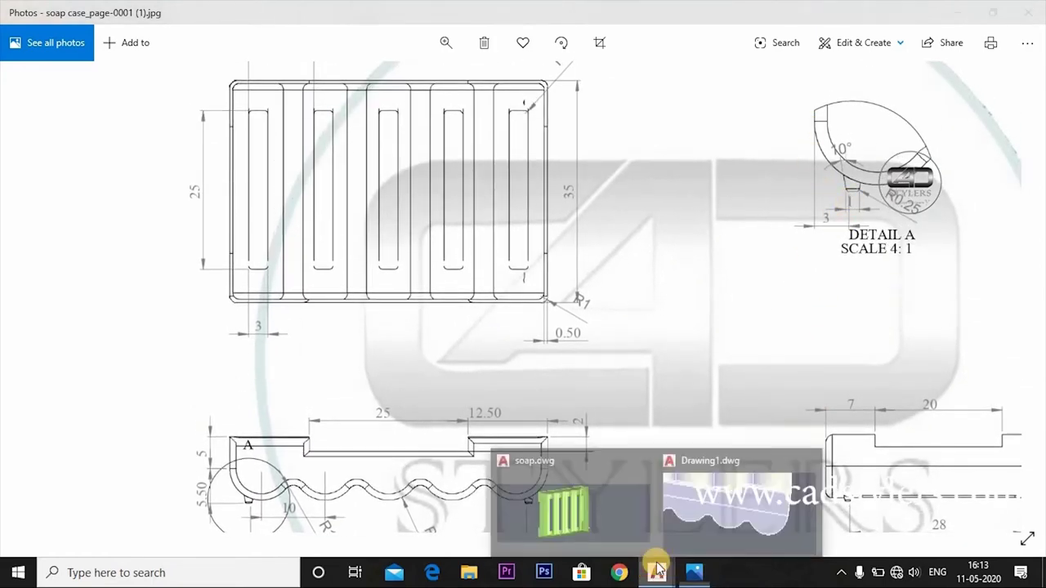
click(711, 512)
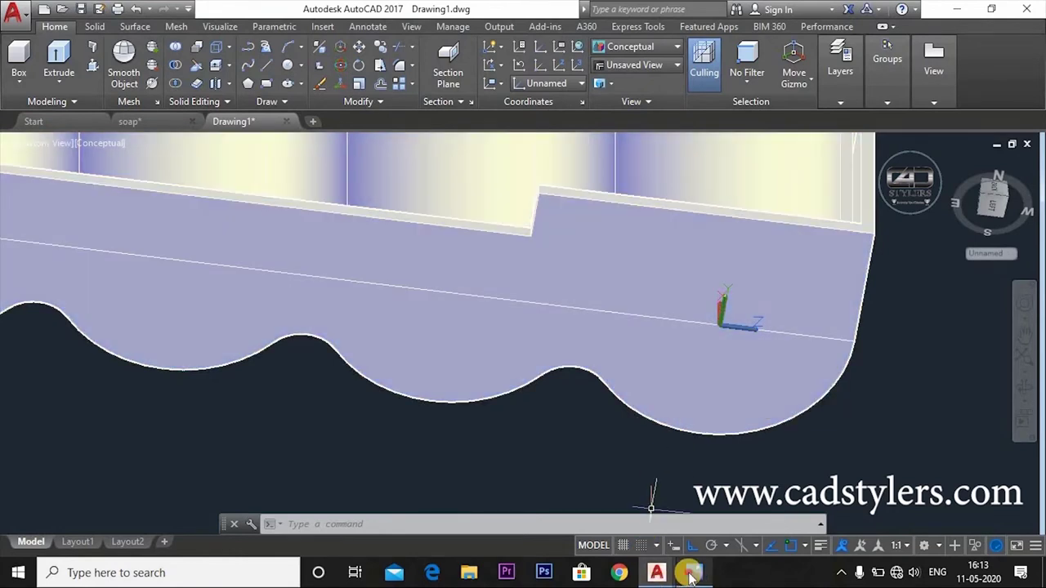
click(694, 572)
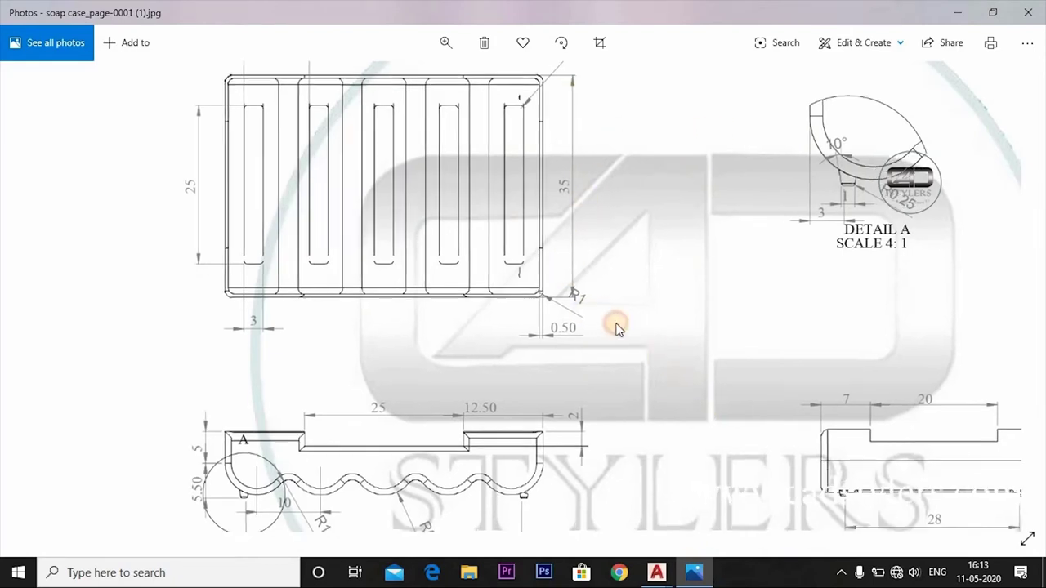
- Scroll across the front and side views for the 28 feet spacing, then return to AutoCAD
scroll(614, 327, right, 5)
scroll(614, 327, down, 3)
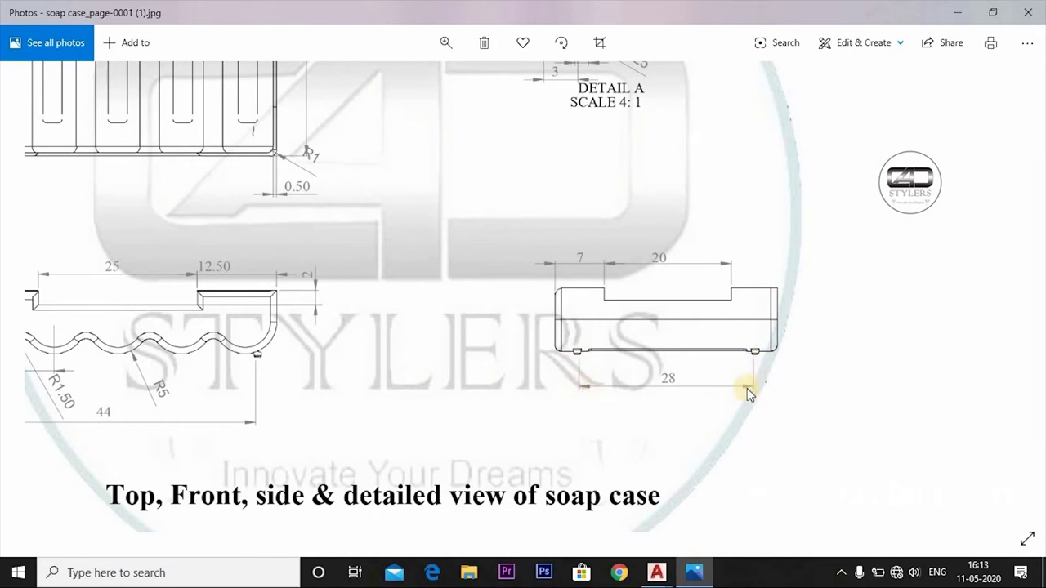
scroll(641, 382, up, 1)
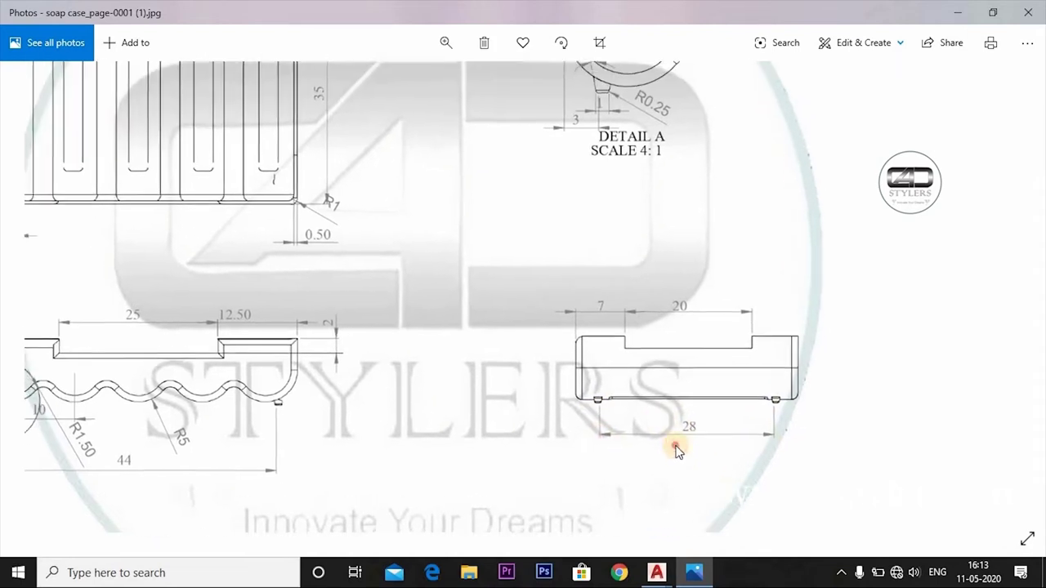
scroll(666, 382, down, 1)
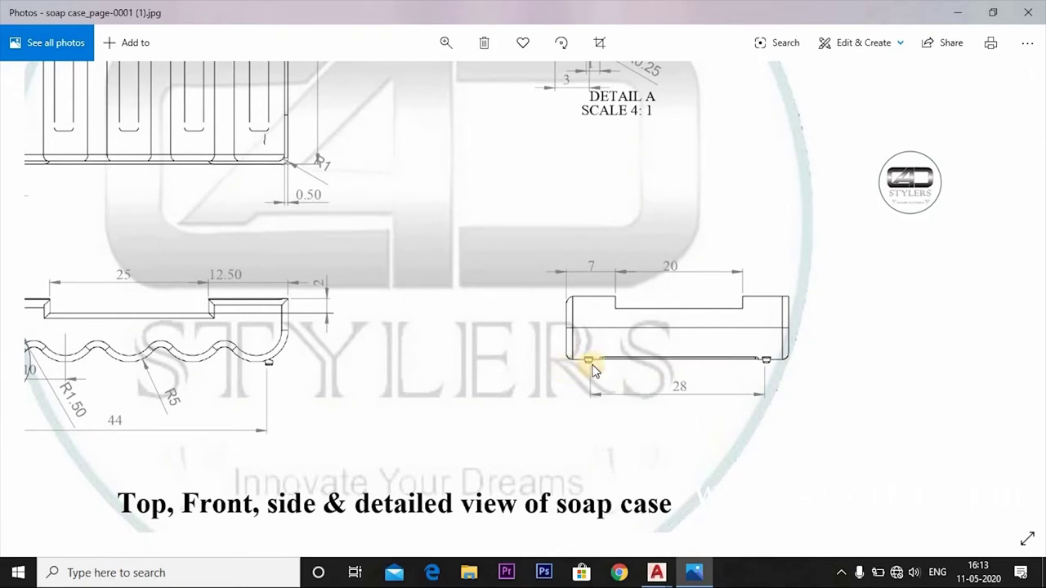
click(694, 572)
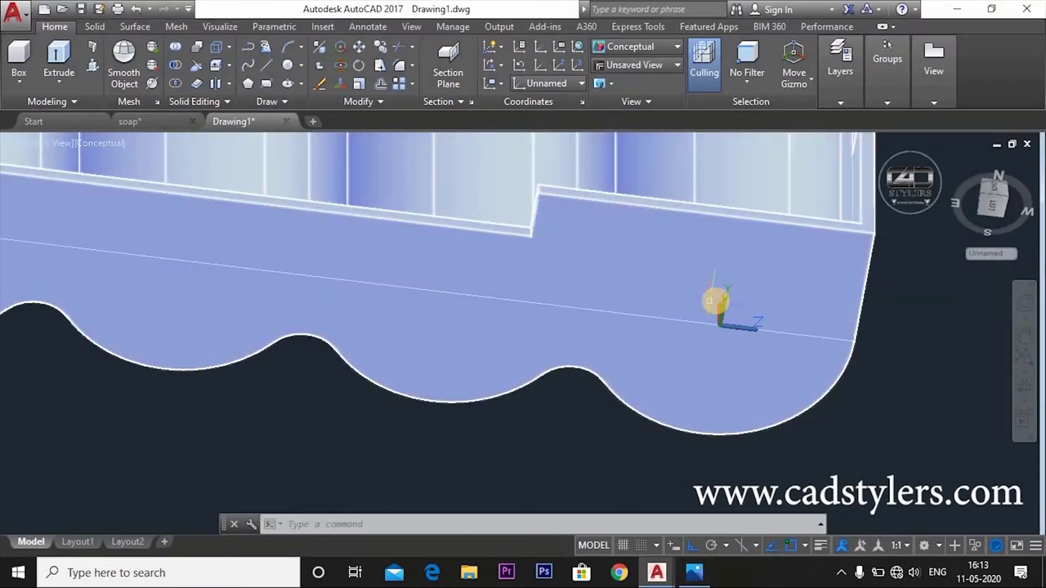
- Move the UCS origin to 3.5,-5.5,2 beside the scalloped end and orbit to check
mouse_move(712, 304)
shift+middle_down()
mouse_move(723, 409)
mouse_move(717, 362)
shift+middle_up()
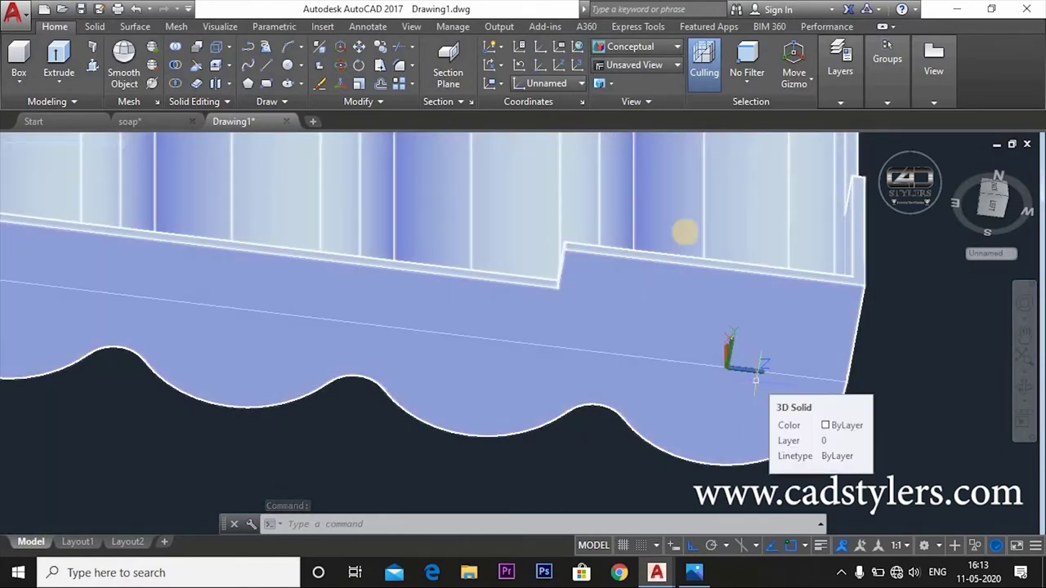
click(540, 66)
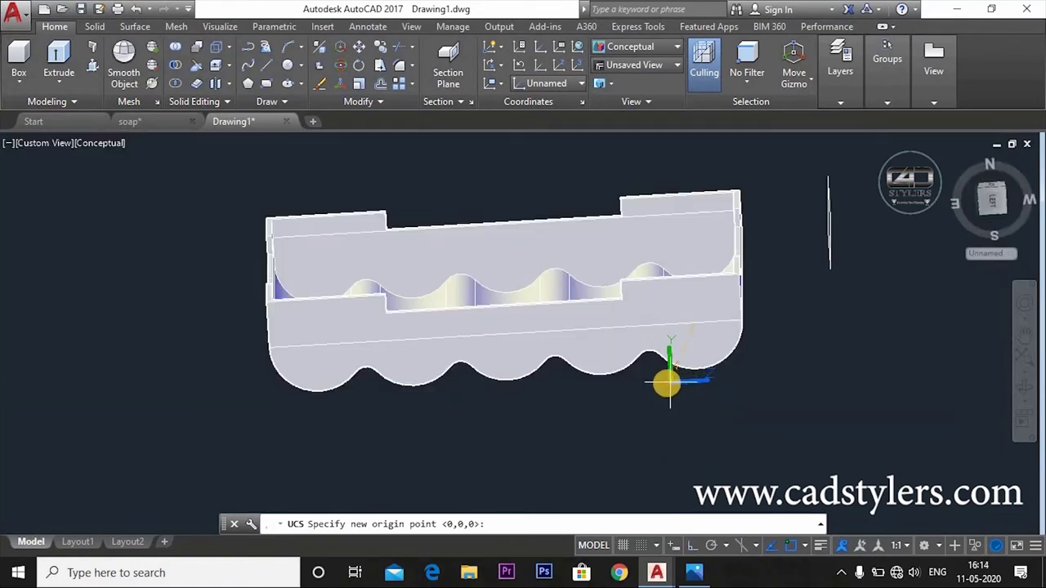
text(5,-5.5,2)
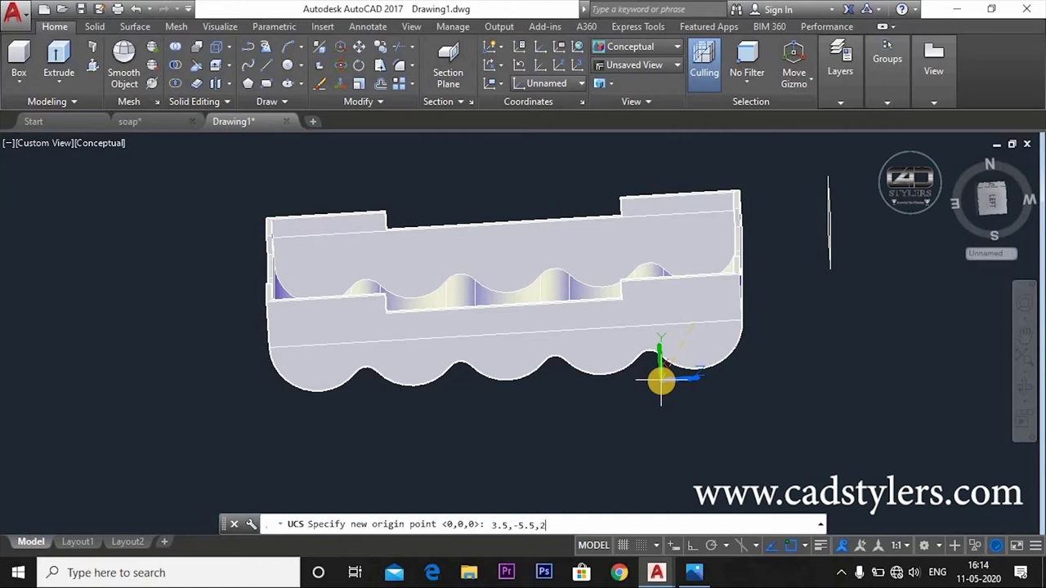
key(Return)
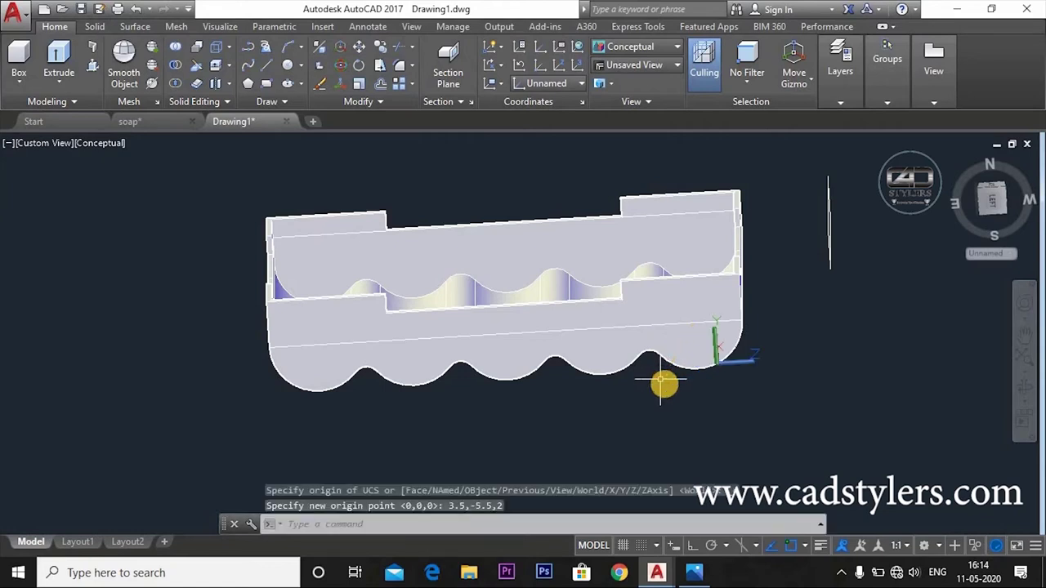
shift+middle_drag(728, 390, 722, 330)
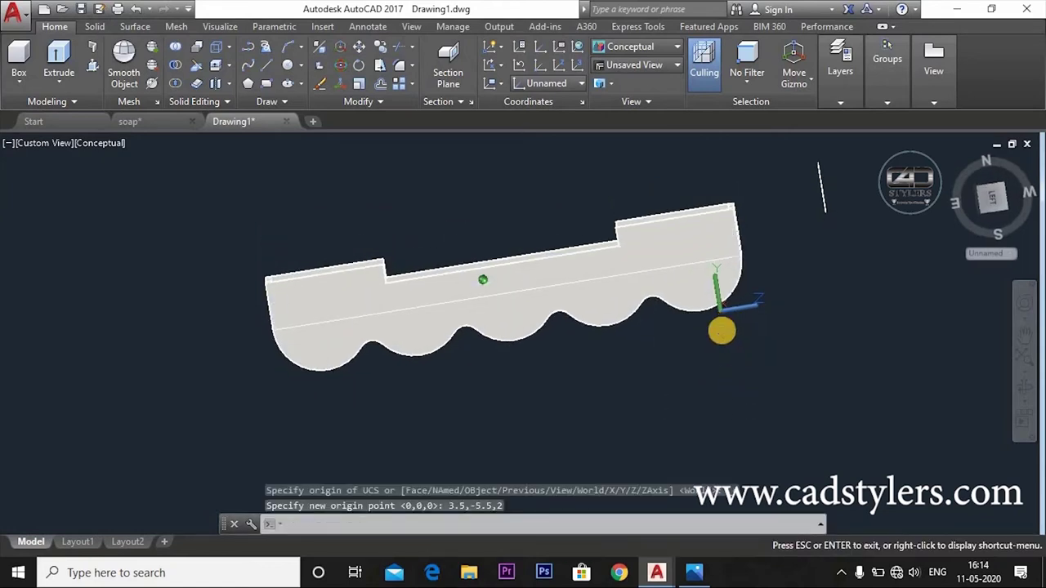
scroll(722, 328, up, 3)
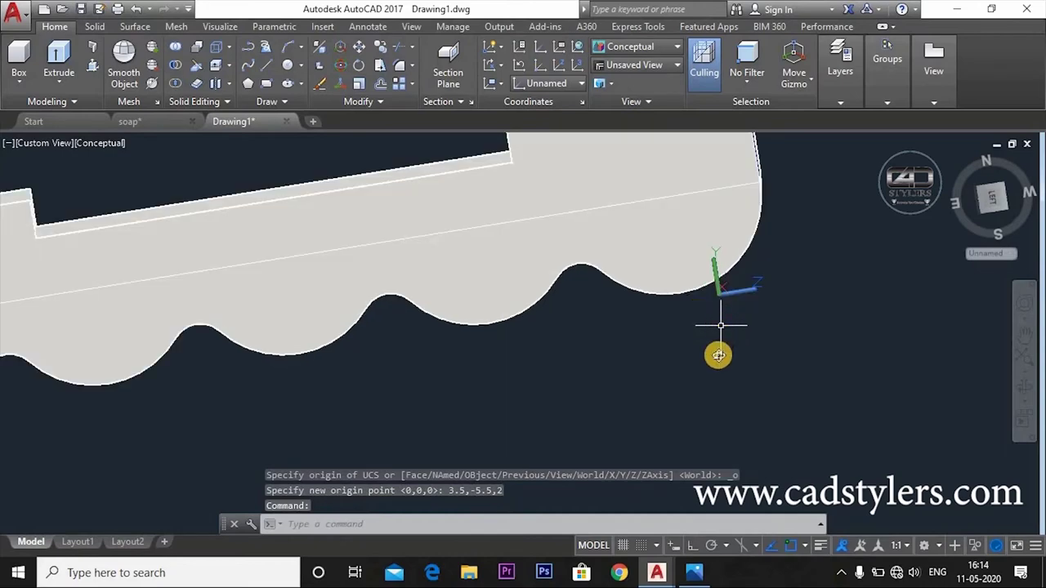
- Switch to the front view and align the coordinate system to the current view
mouse_move(717, 355)
shift+middle_down()
mouse_move(730, 493)
mouse_move(711, 333)
mouse_move(605, 249)
mouse_move(997, 225)
shift+middle_up()
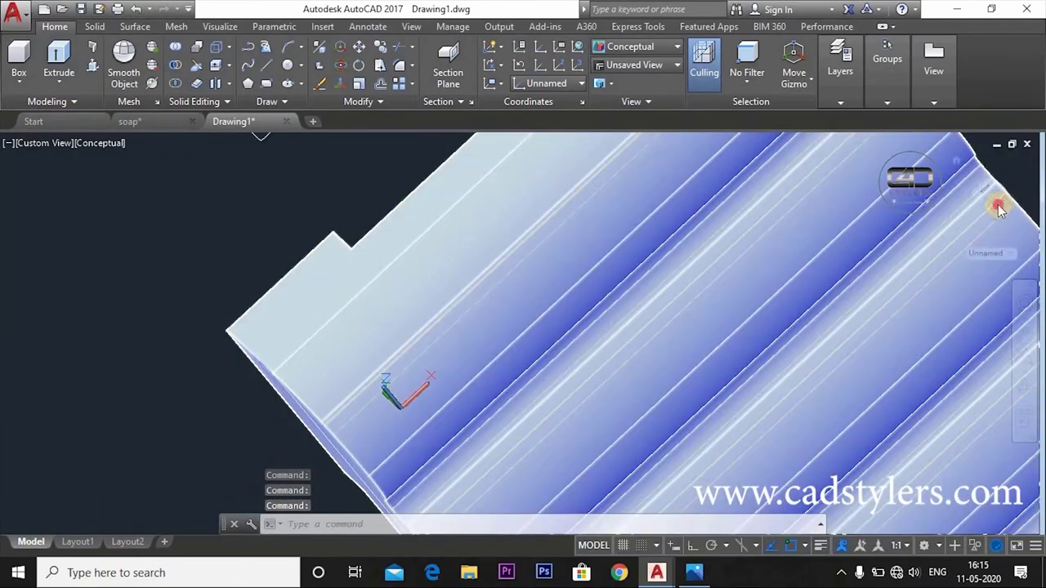
click(999, 207)
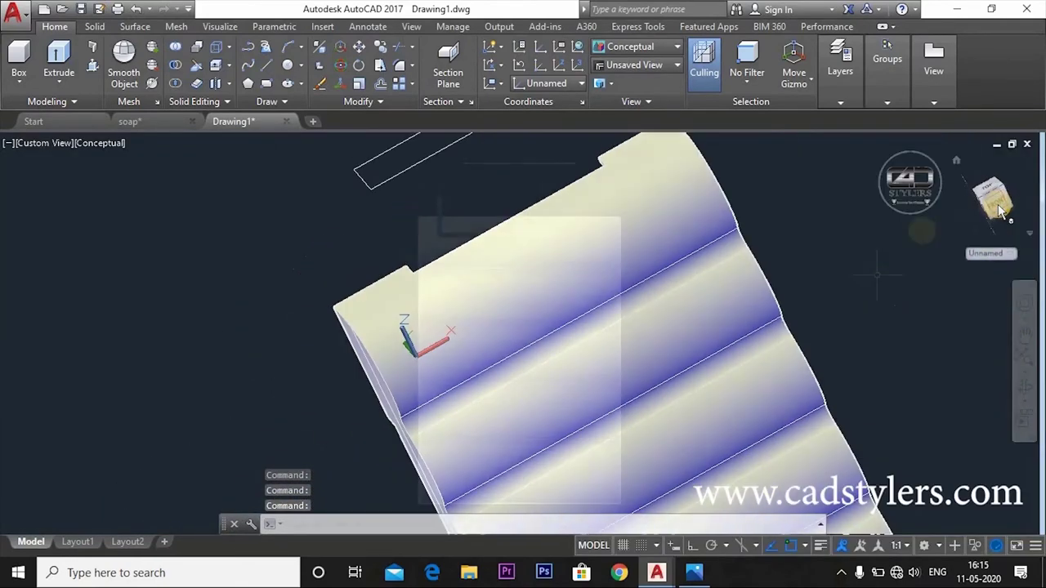
middle_drag(731, 425, 772, 424)
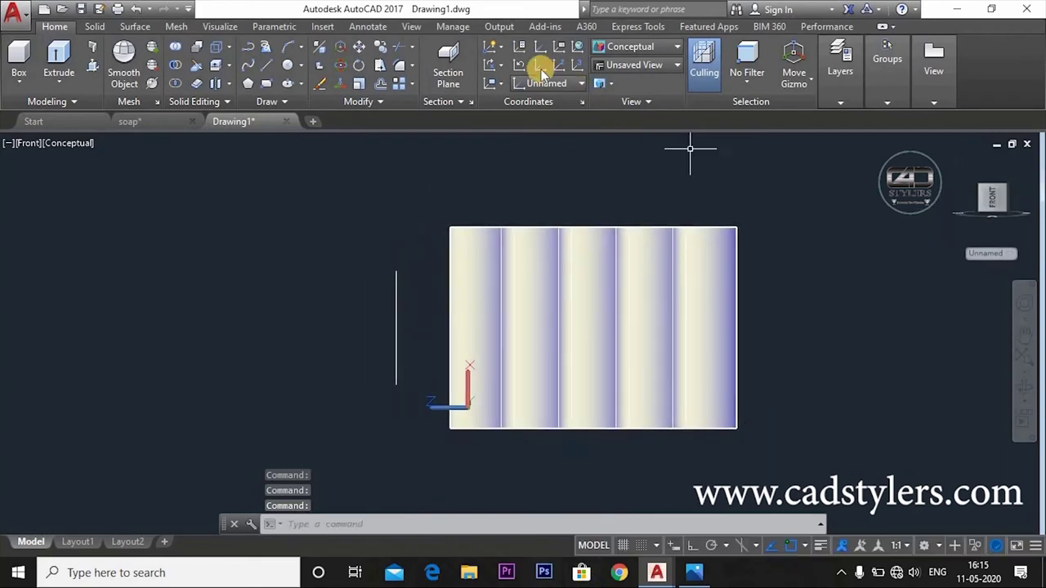
click(540, 65)
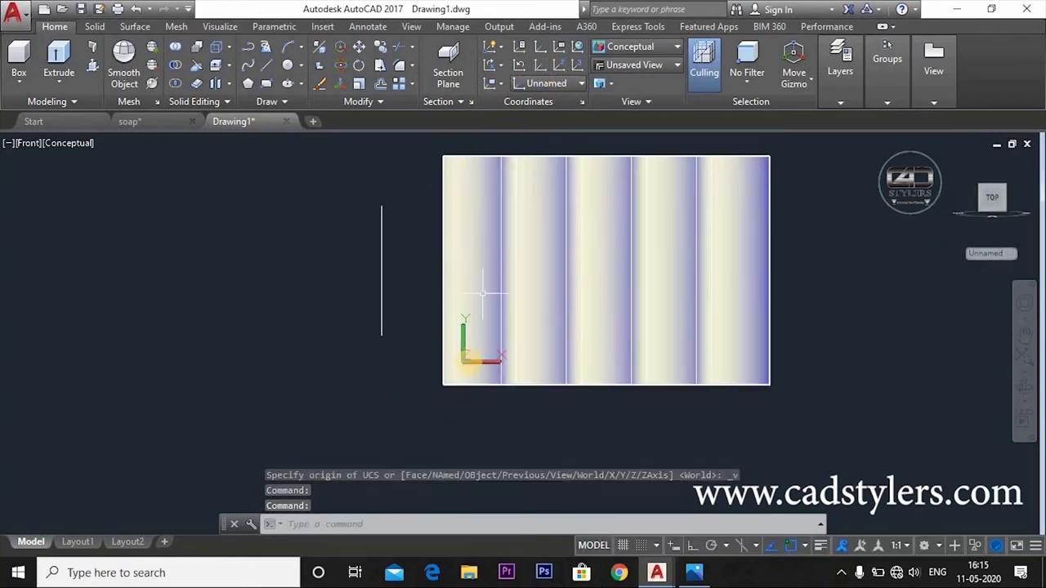
scroll(466, 410, up, 2)
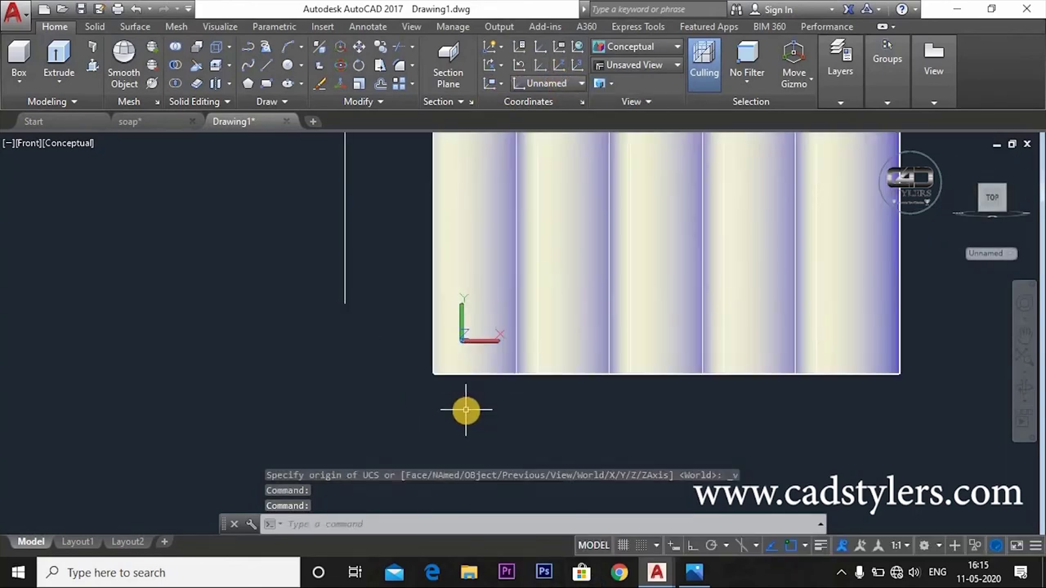
scroll(466, 410, down, 3)
scroll(464, 409, up, 2)
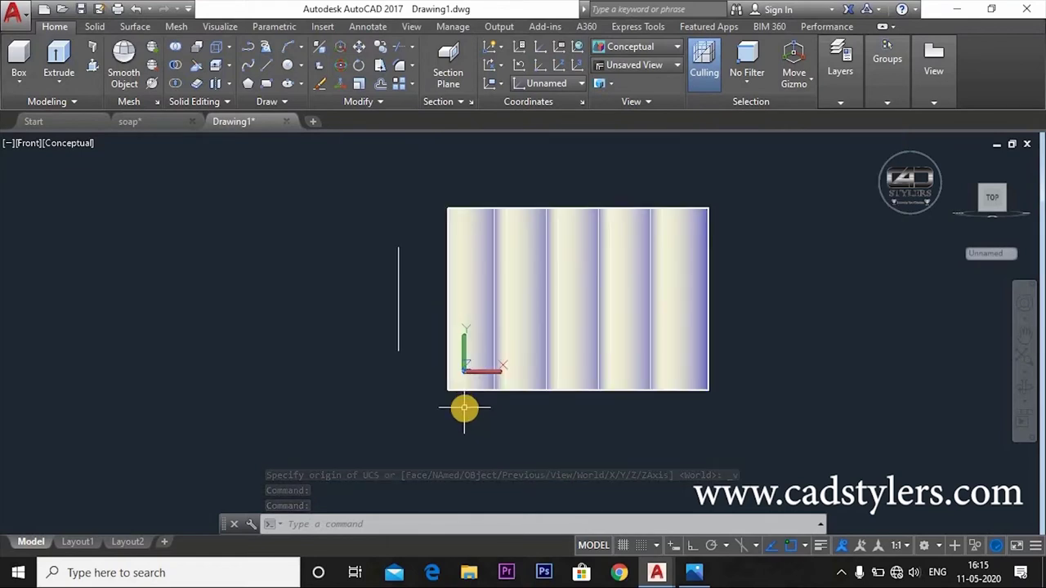
- Start a circle centred at 0,0, checking the reference before entering the radius
text(c)
key(Return)
key(Return)
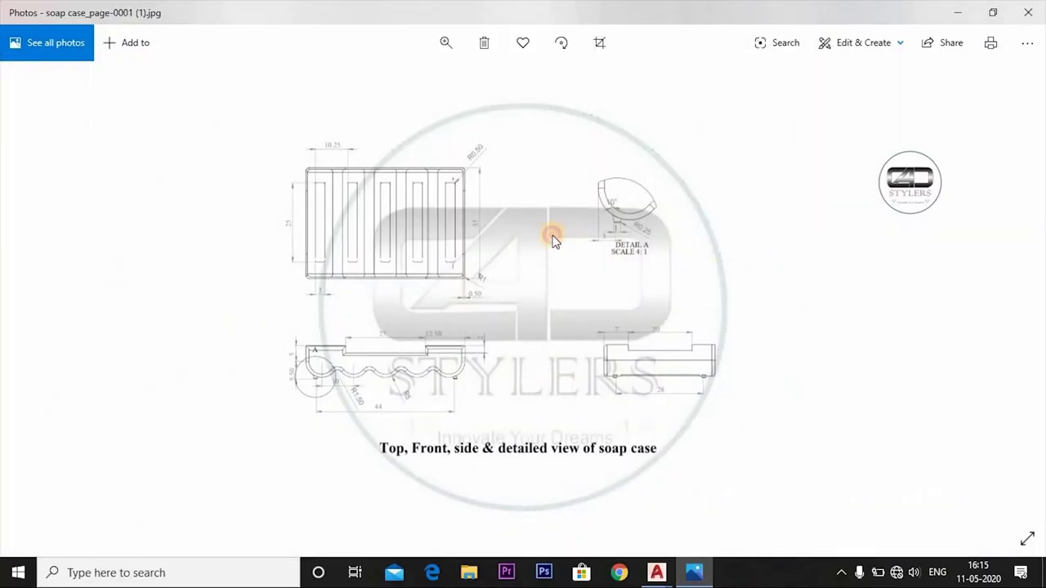
scroll(553, 240, up, 2)
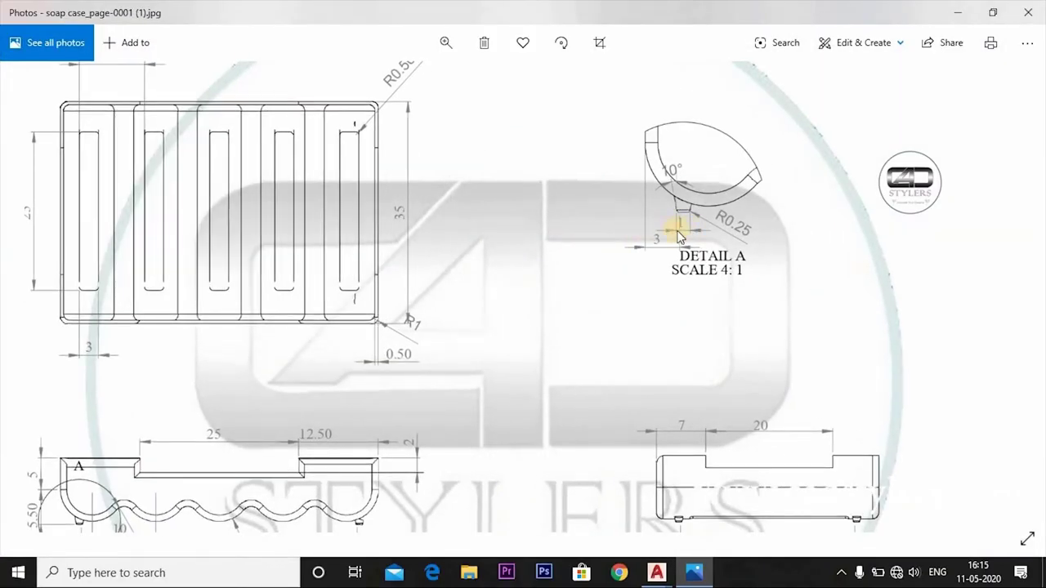
click(657, 571)
text(0.5)
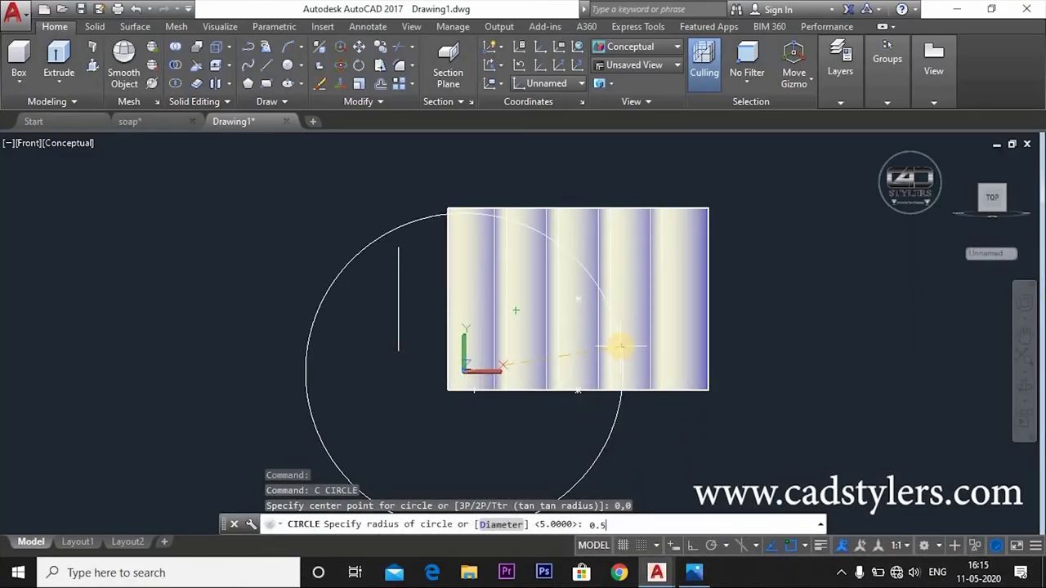
- Finish the circle with a radius of 0.5
key(Return)
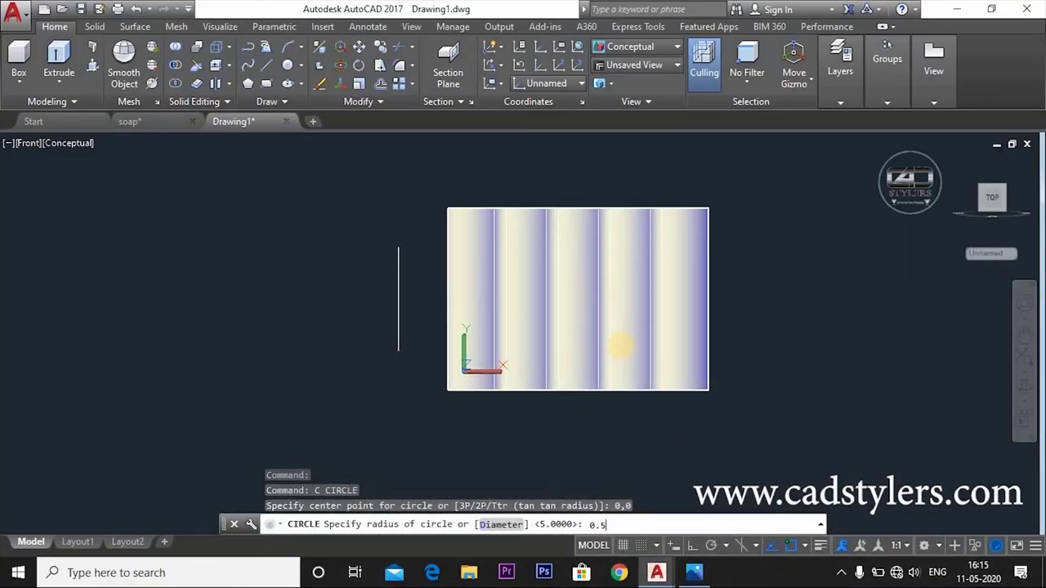
scroll(457, 375, up, 5)
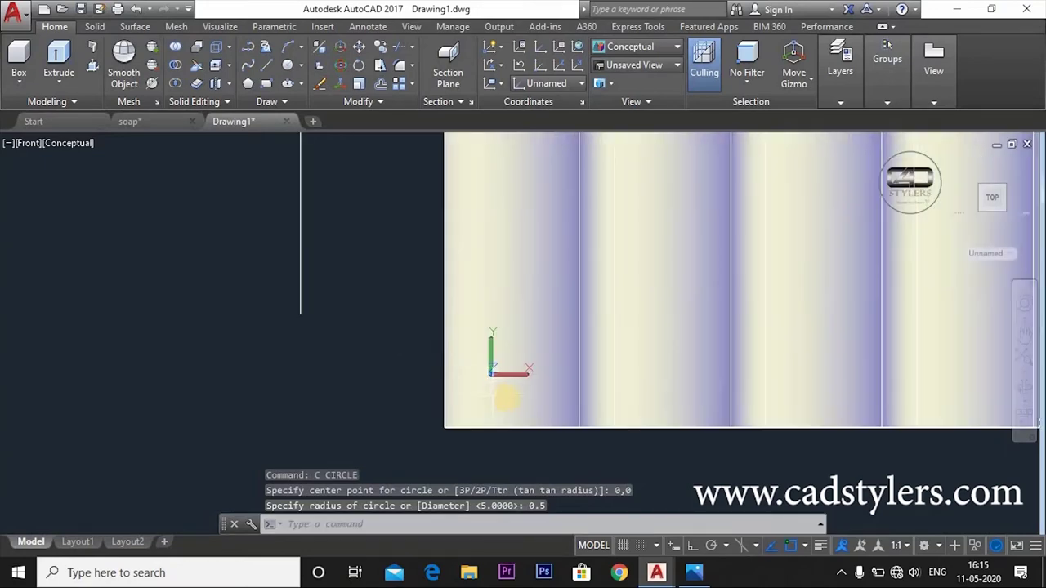
scroll(503, 396, up, 2)
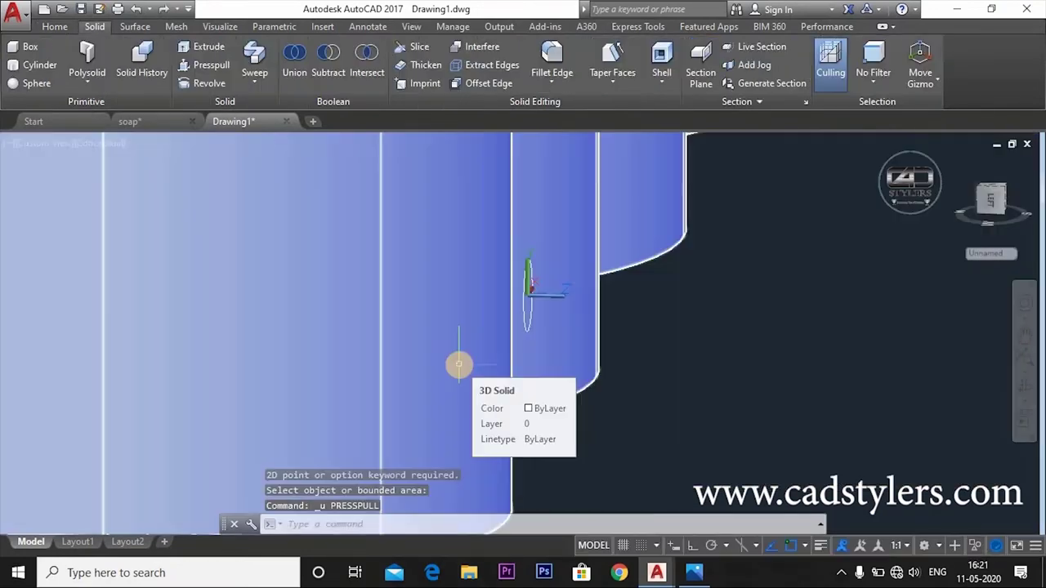
- Press-pull the circle into a short cylindrical foot and orbit to inspect it
text(P)
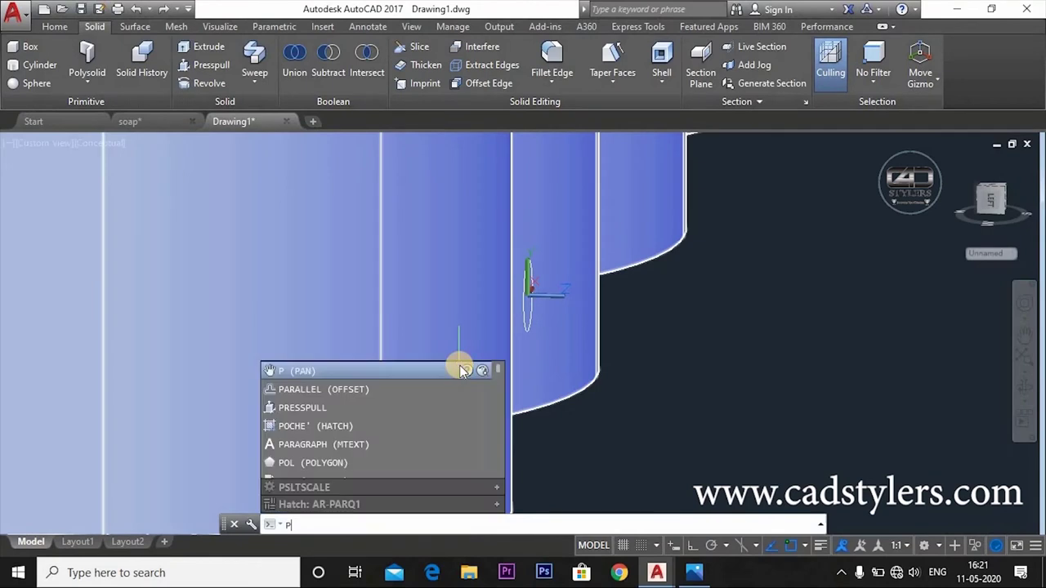
text(RESSPULL)
key(Return)
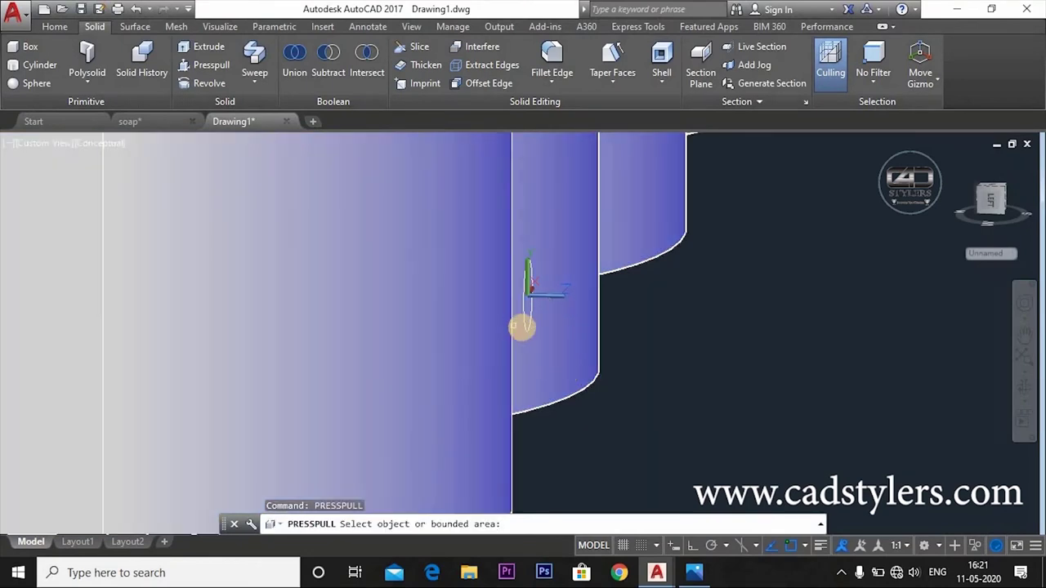
click(525, 320)
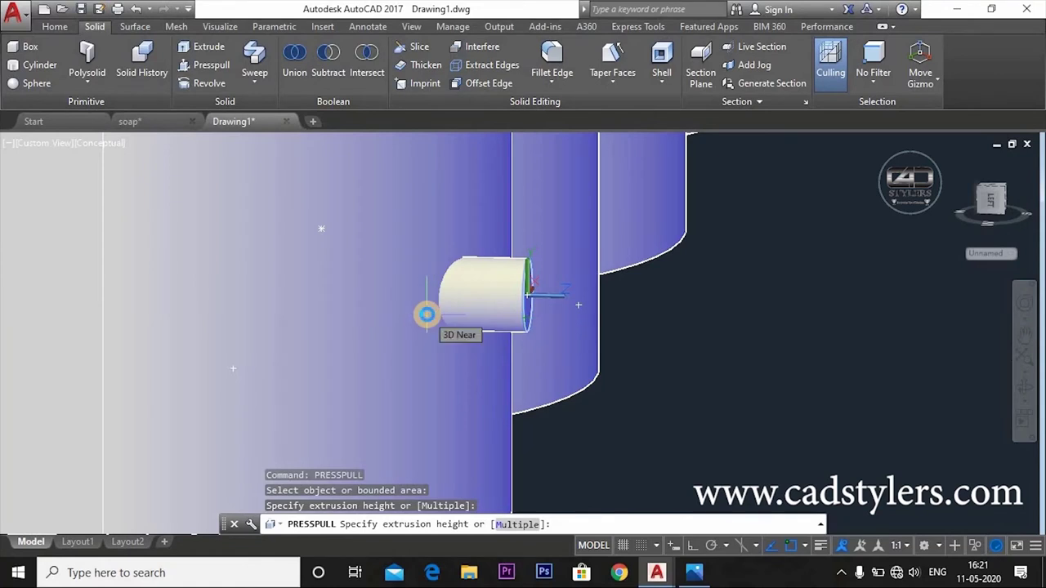
click(427, 315)
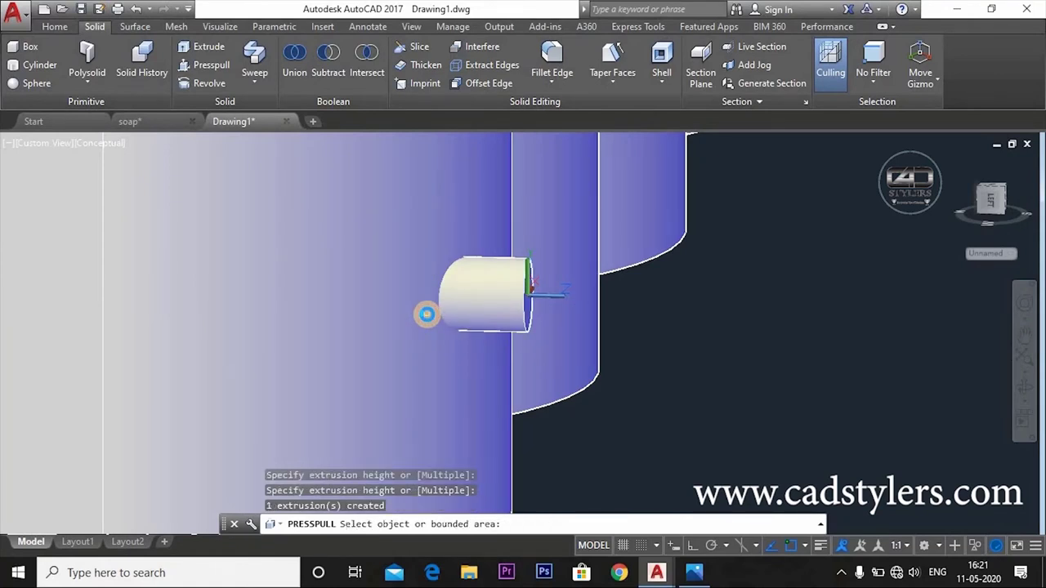
scroll(490, 348, down, 2)
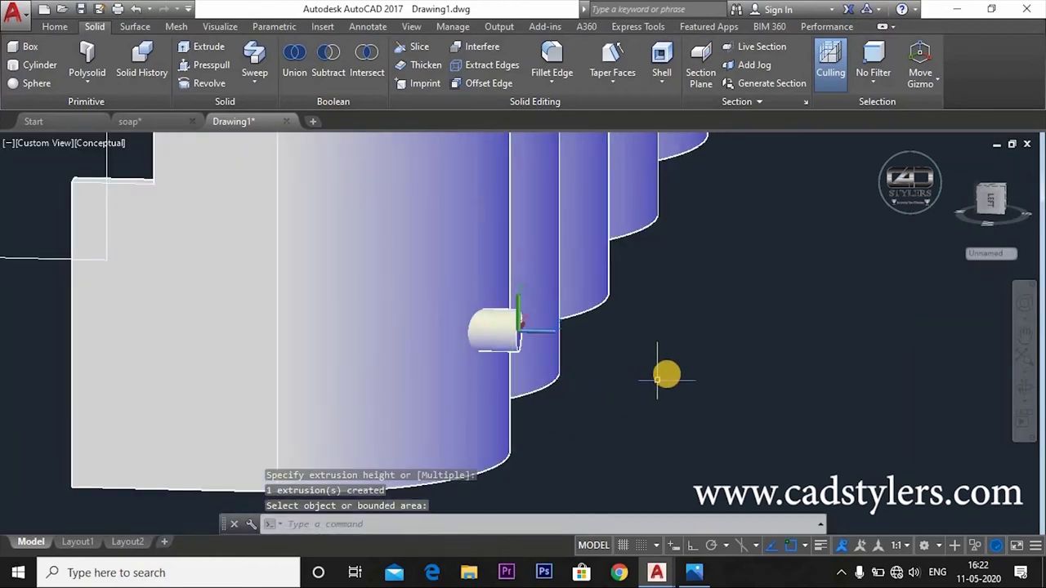
mouse_move(626, 380)
shift+middle_down()
mouse_move(544, 404)
mouse_move(526, 393)
shift+middle_up()
key(Escape)
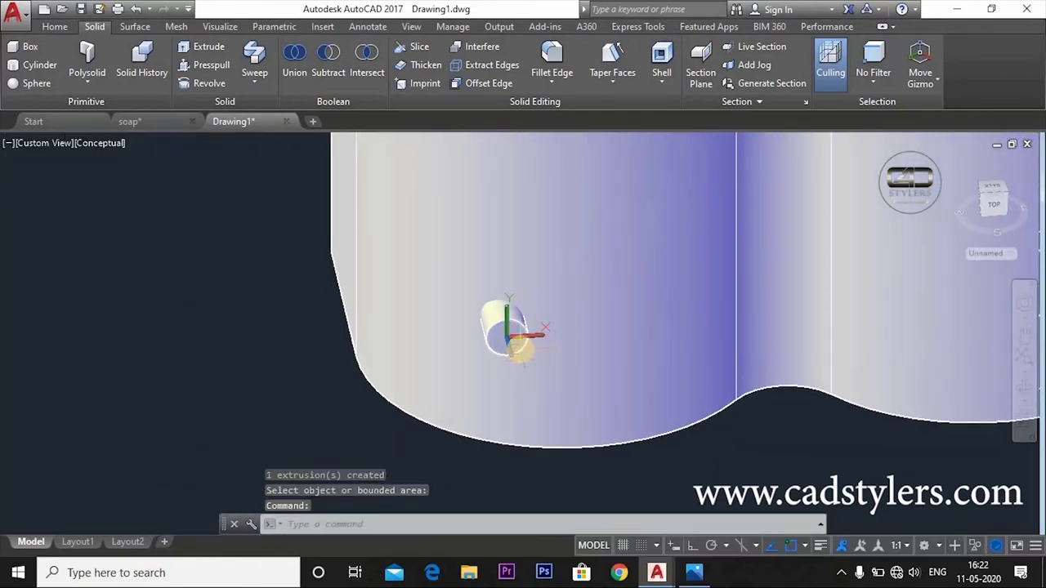
scroll(521, 350, up, 3)
middle_drag(520, 350, 498, 393)
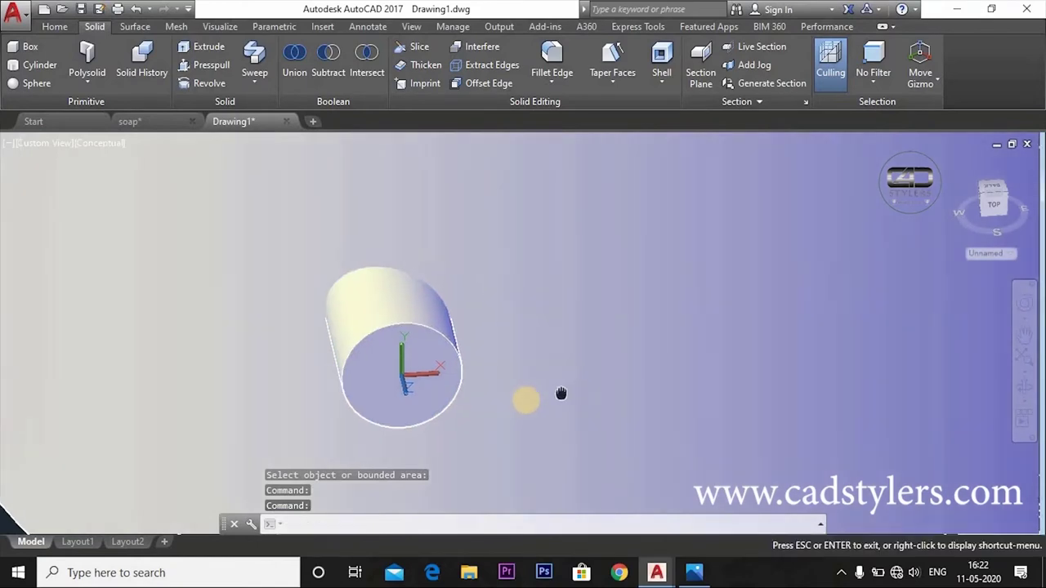
key(Escape)
scroll(555, 392, down, 3)
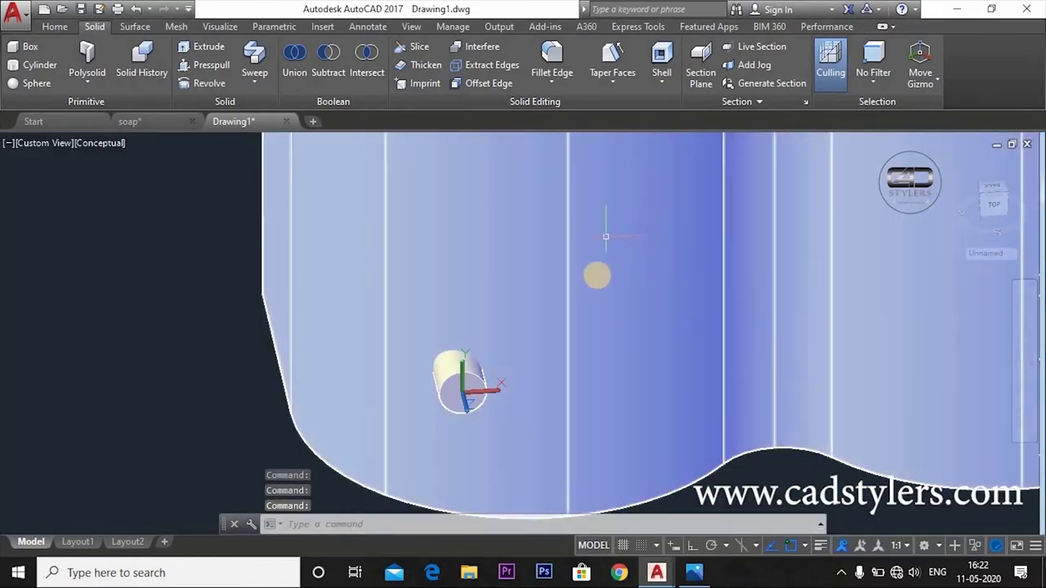
click(609, 59)
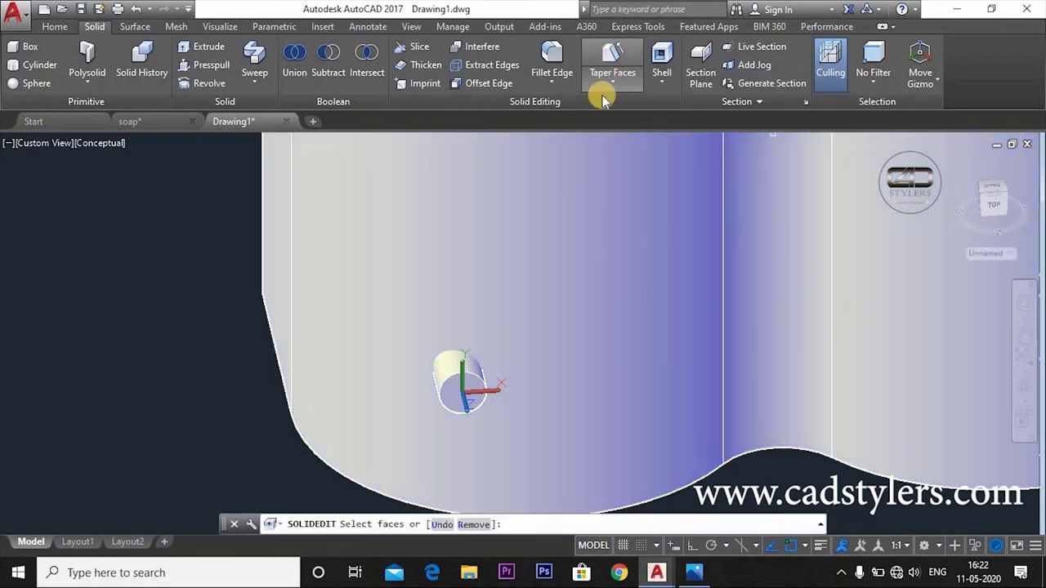
middle_drag(632, 337, 637, 275)
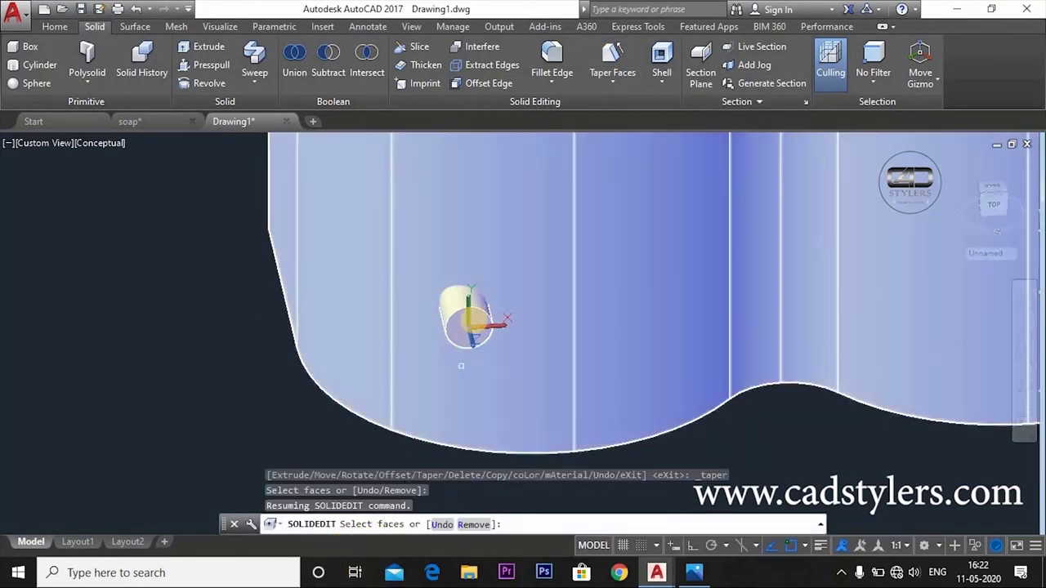
click(463, 300)
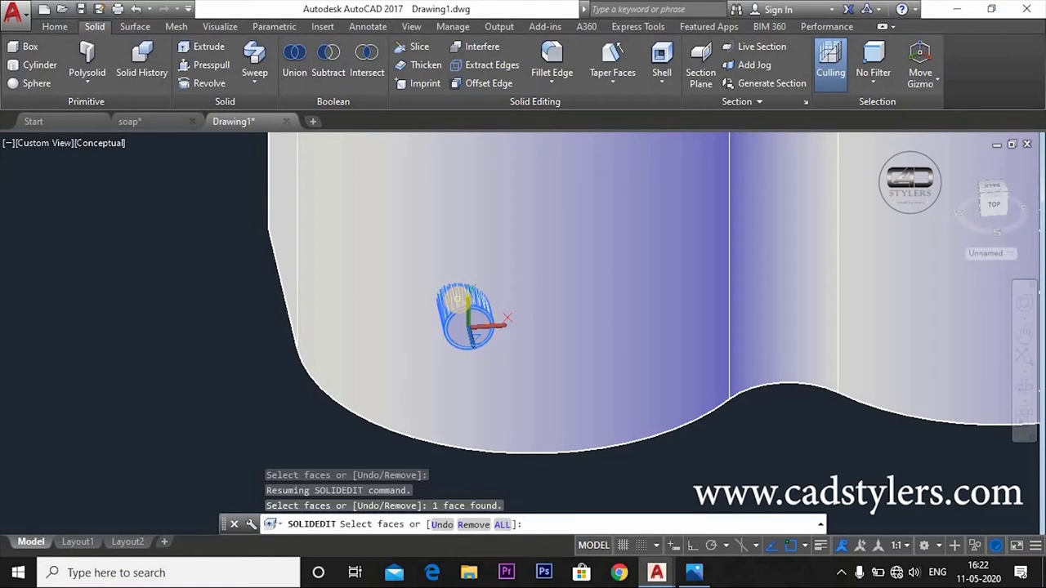
key(Return)
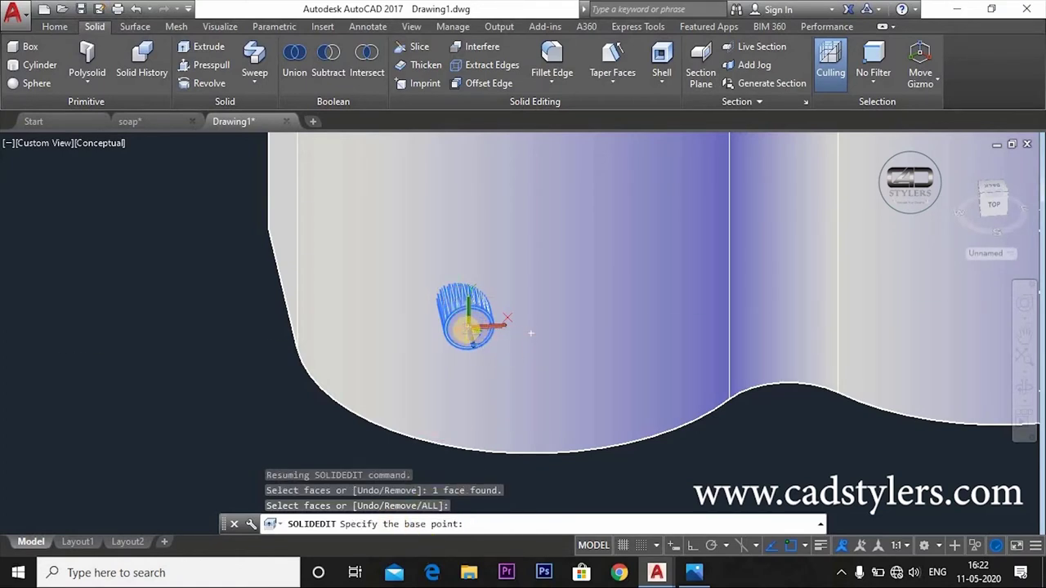
key(Return)
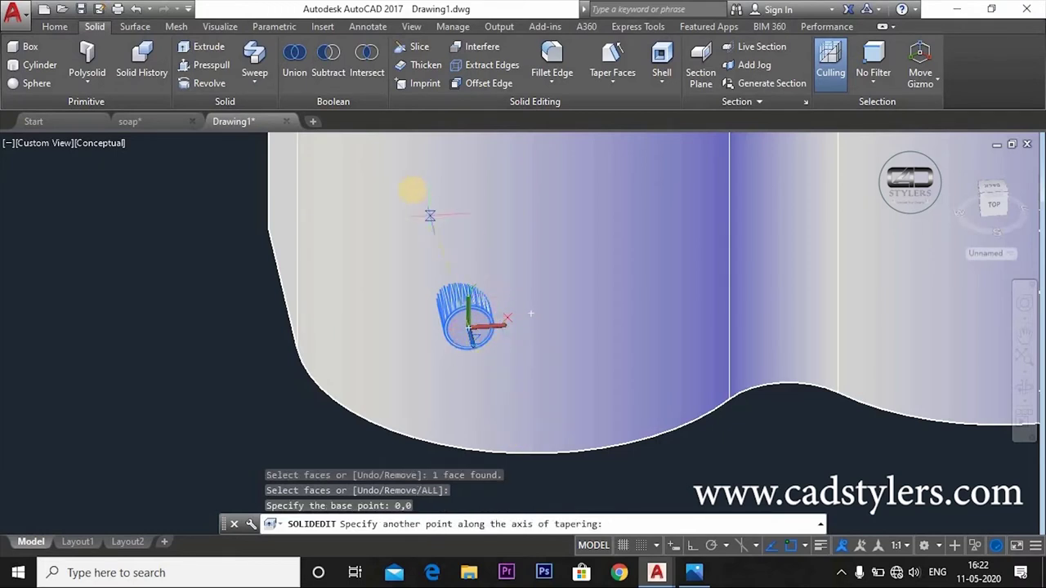
click(689, 545)
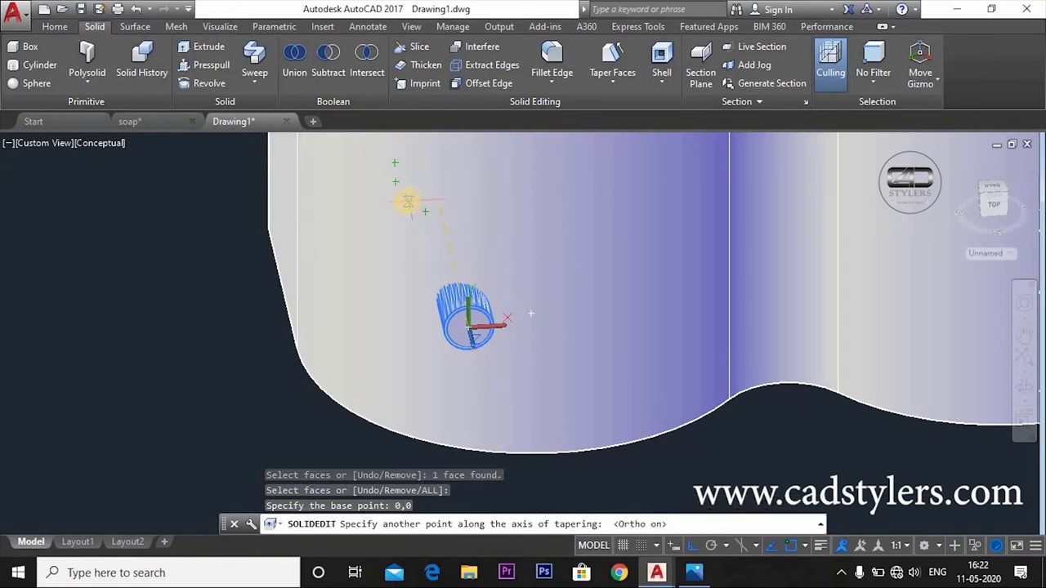
click(407, 200)
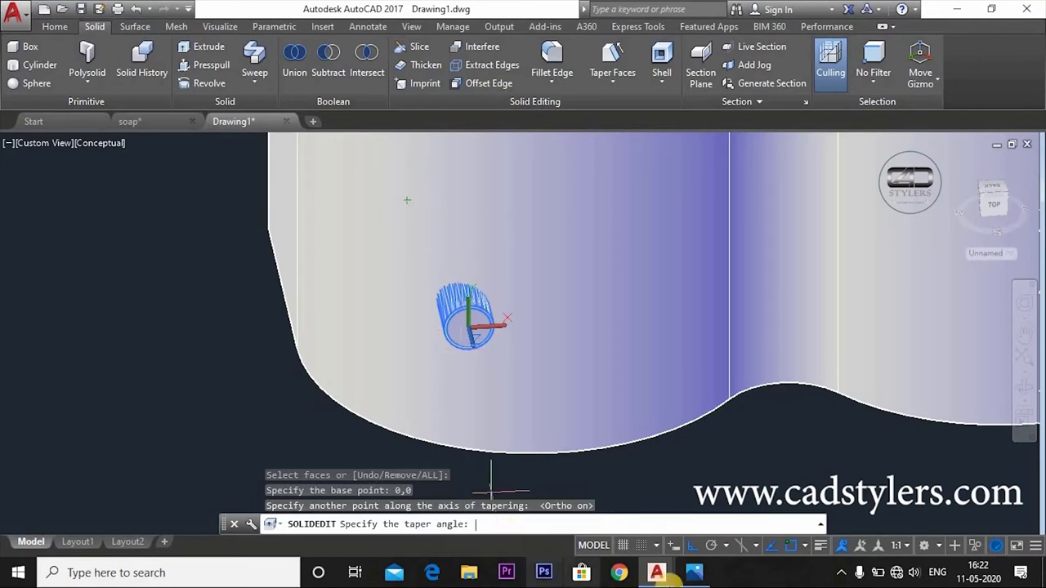
click(694, 573)
double_click(621, 236)
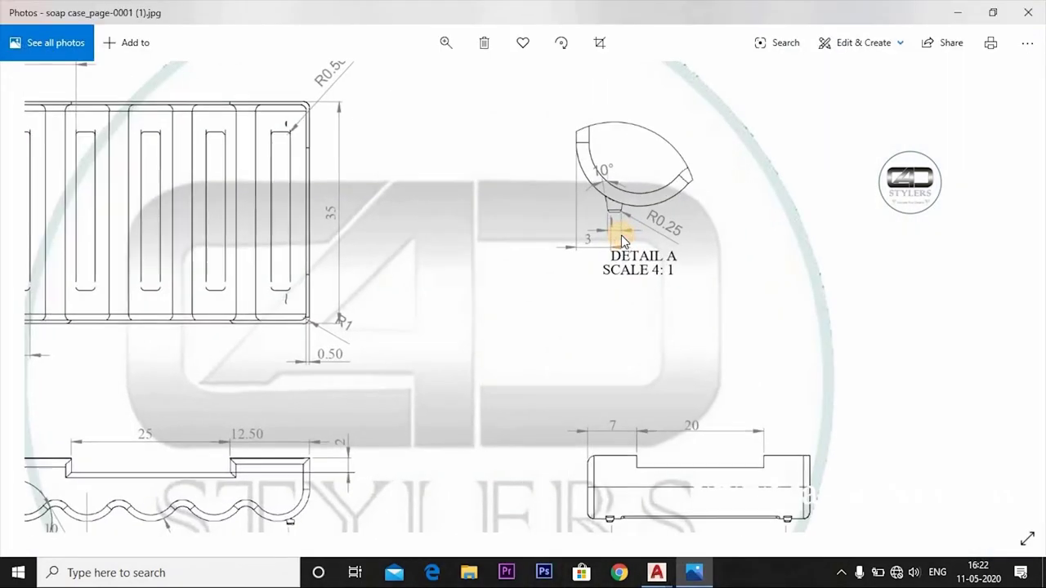
click(685, 578)
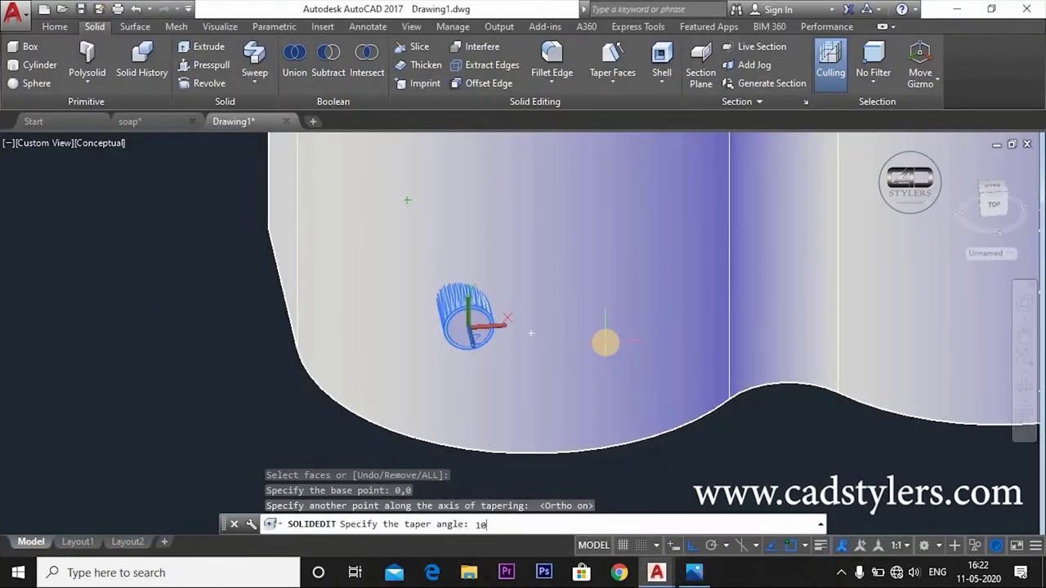
key(Return)
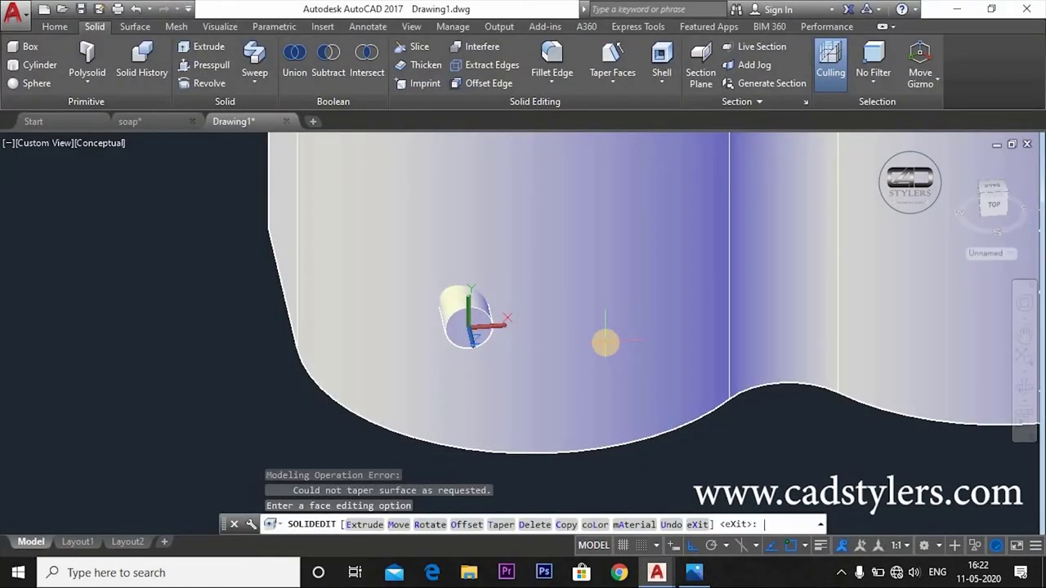
key(Return)
scroll(479, 337, up, 5)
key(Escape)
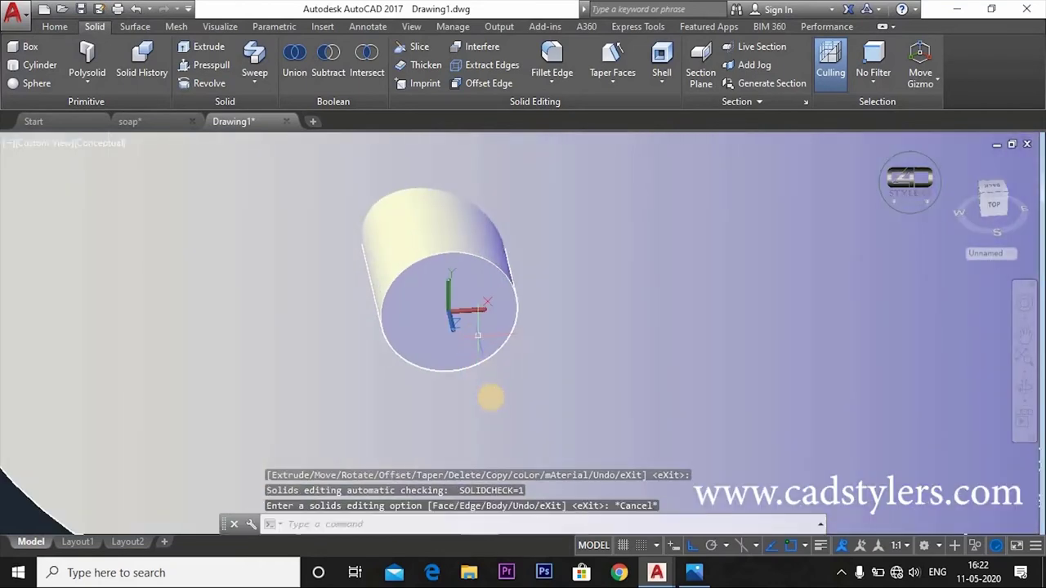
scroll(491, 401, down, 2)
scroll(605, 371, down, 2)
shift+middle_drag(567, 386, 542, 408)
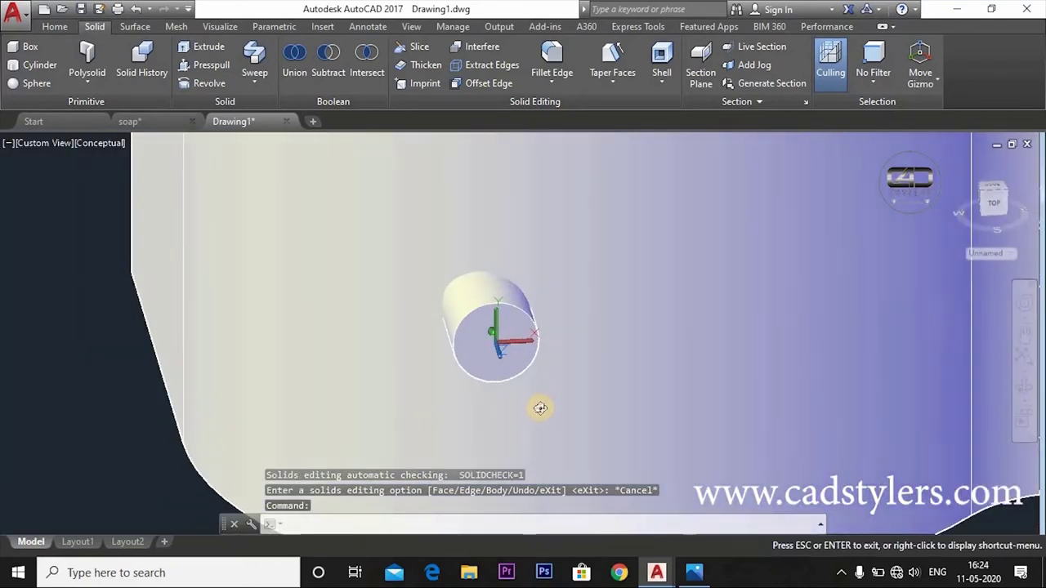
click(693, 573)
scroll(627, 233, up, 2)
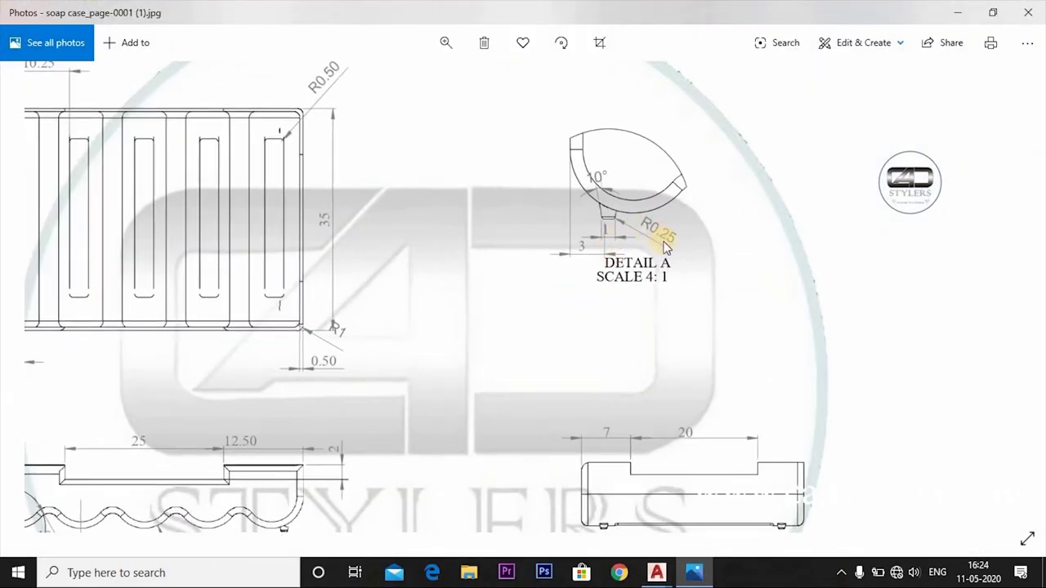
click(693, 573)
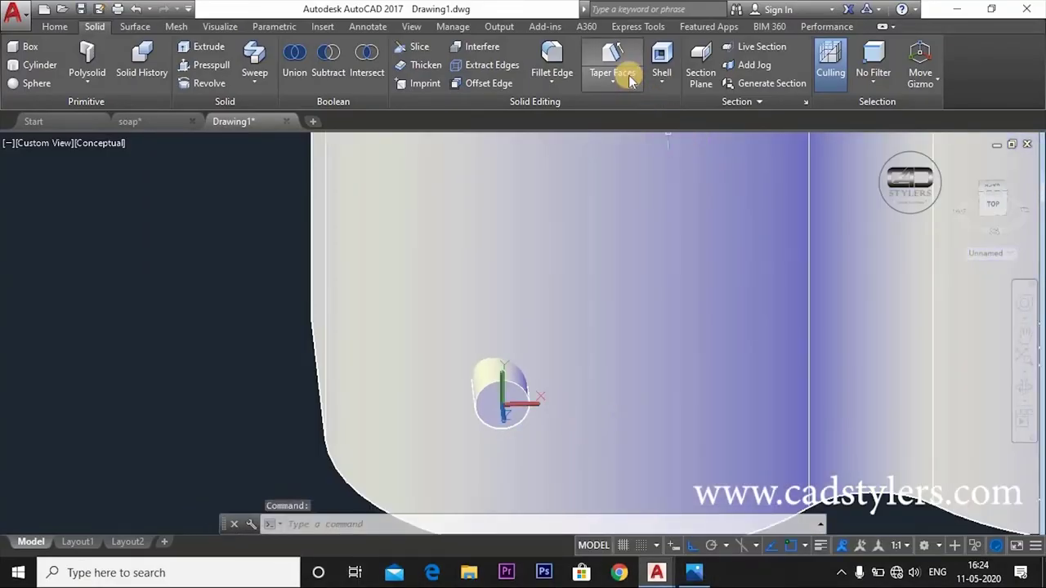
click(552, 57)
scroll(542, 295, up, 2)
click(521, 526)
text(0.25)
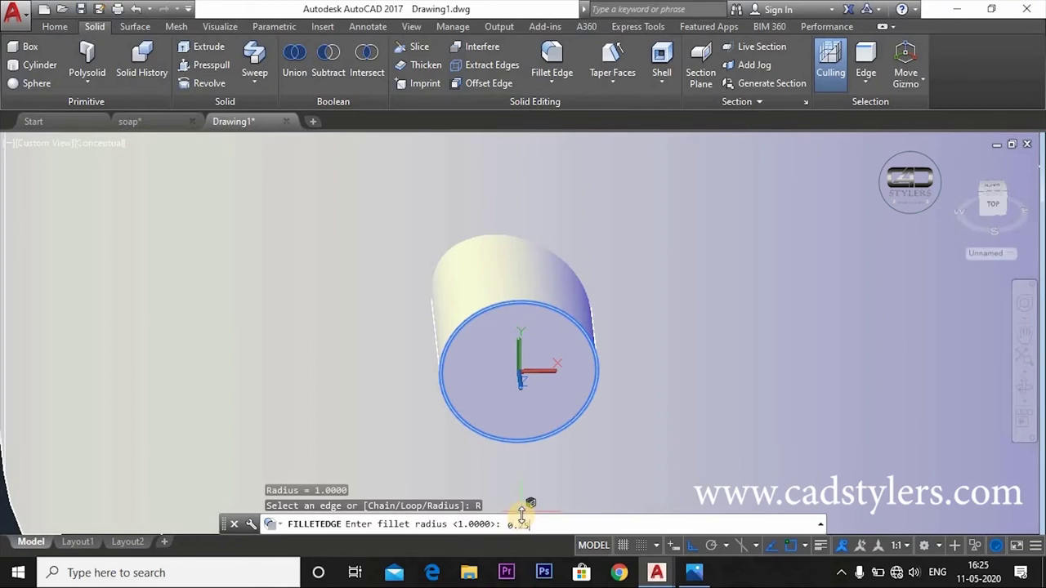
key(Return)
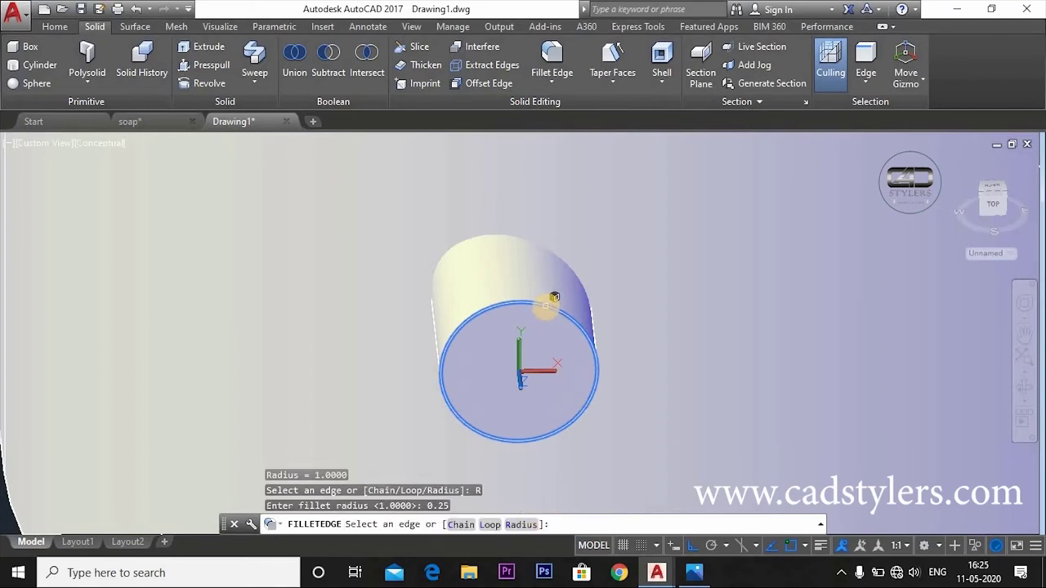
click(546, 305)
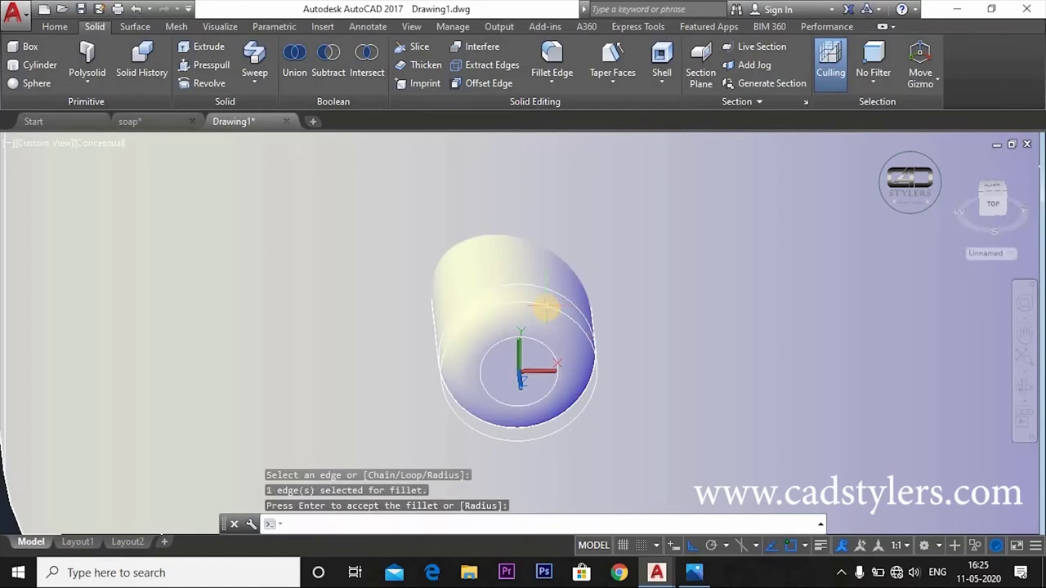
key(Escape)
scroll(609, 400, down, 3)
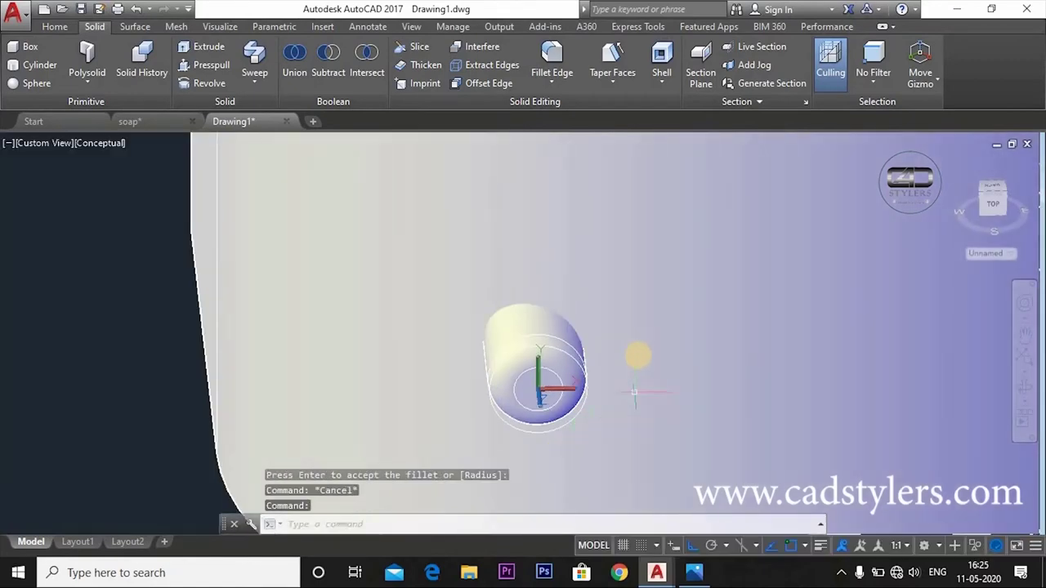
mouse_move(633, 392)
shift+middle_down()
mouse_move(616, 458)
mouse_move(654, 518)
mouse_move(631, 377)
shift+middle_up()
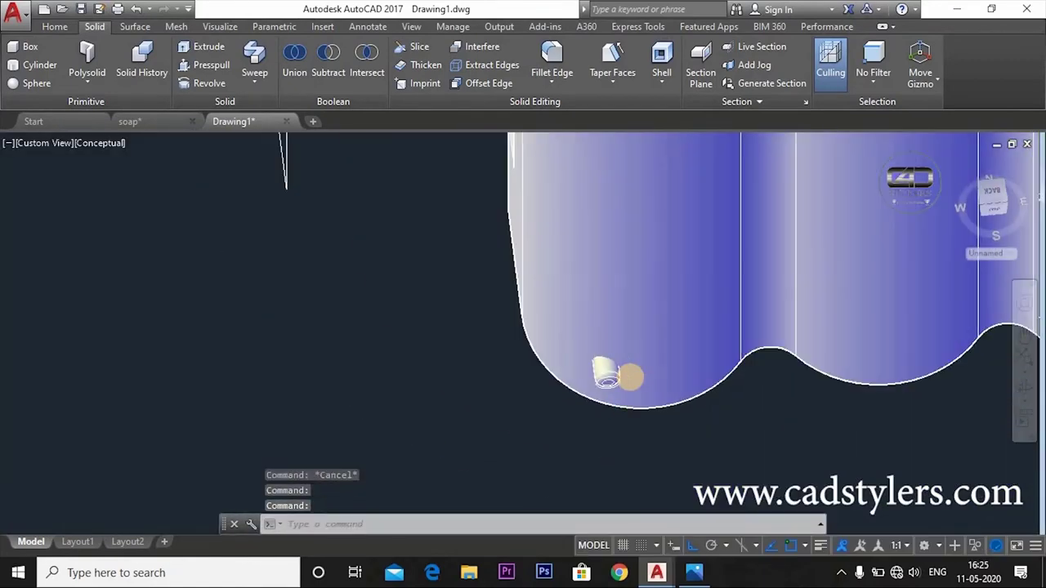
- Start a rectangular array of the small cylinder foot
scroll(629, 376, down, 5)
mouse_move(523, 409)
shift+middle_down()
mouse_move(530, 368)
mouse_move(404, 425)
shift+middle_up()
scroll(504, 406, up, 5)
text(ar)
key(Return)
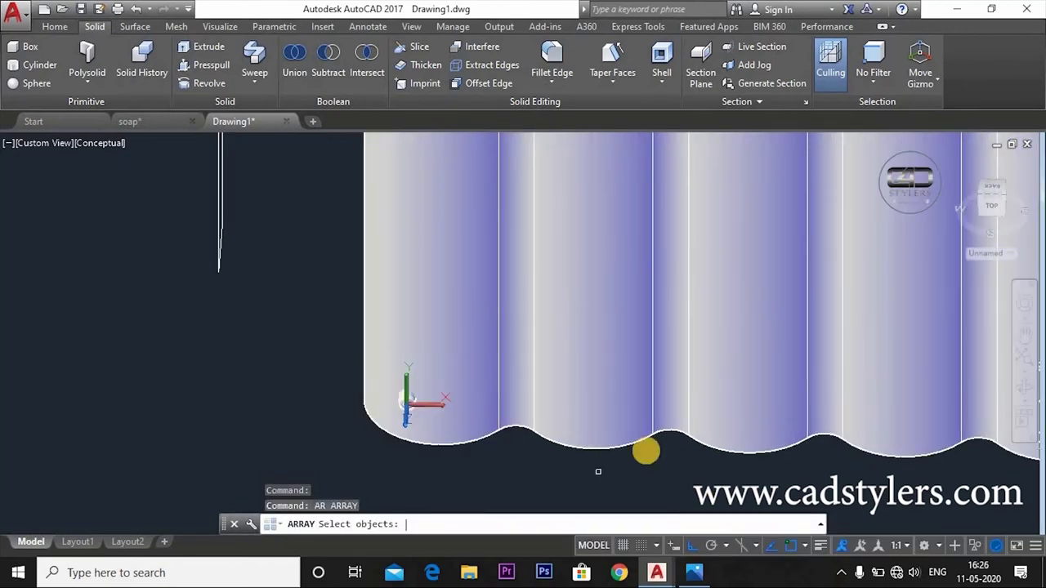
scroll(404, 401, up, 2)
click(420, 398)
key(Return)
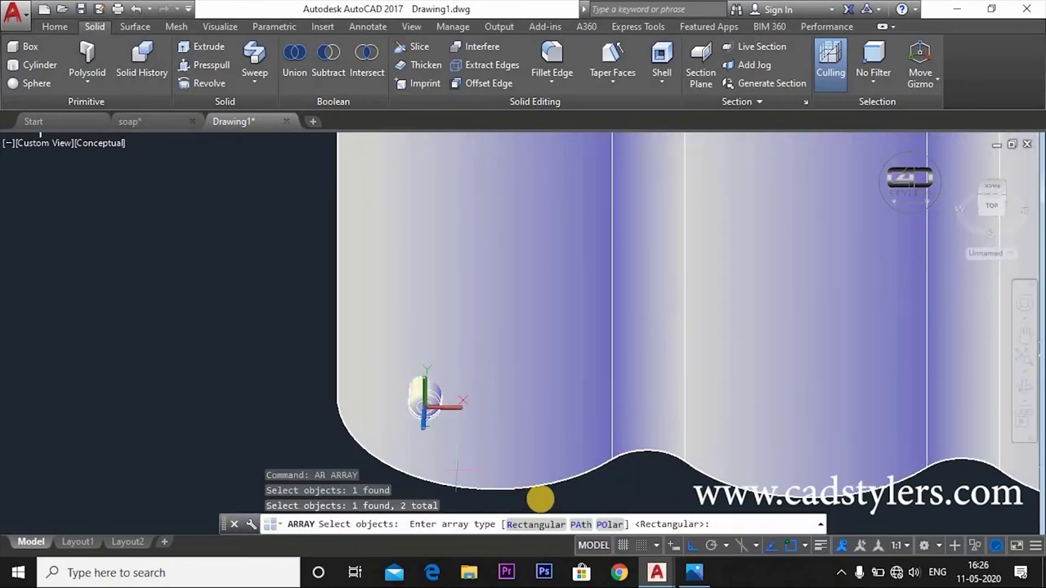
click(549, 524)
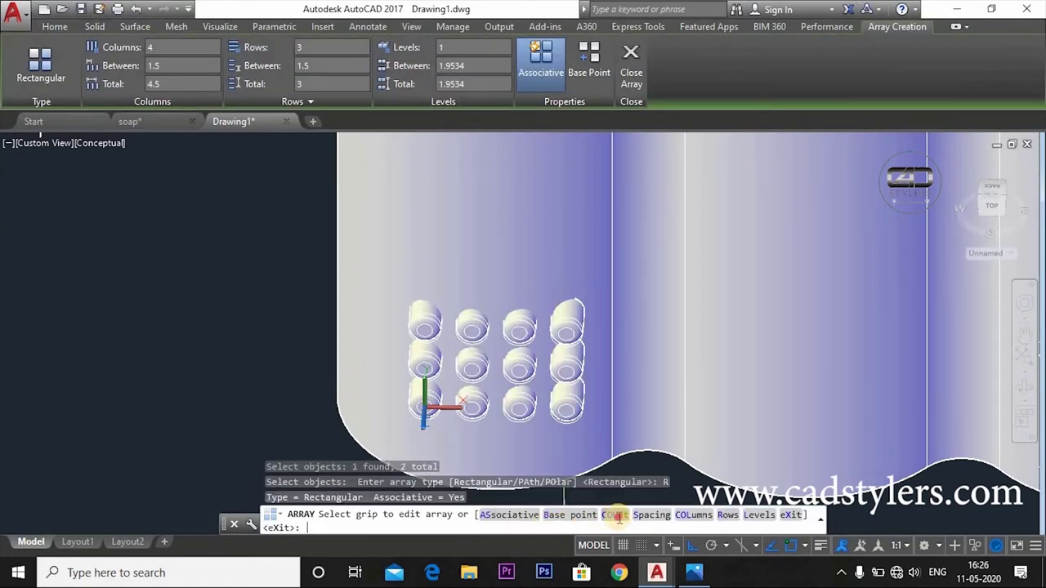
- Set the array to 2 columns by 2 rows with spacing 44 and 28
click(614, 515)
text(2)
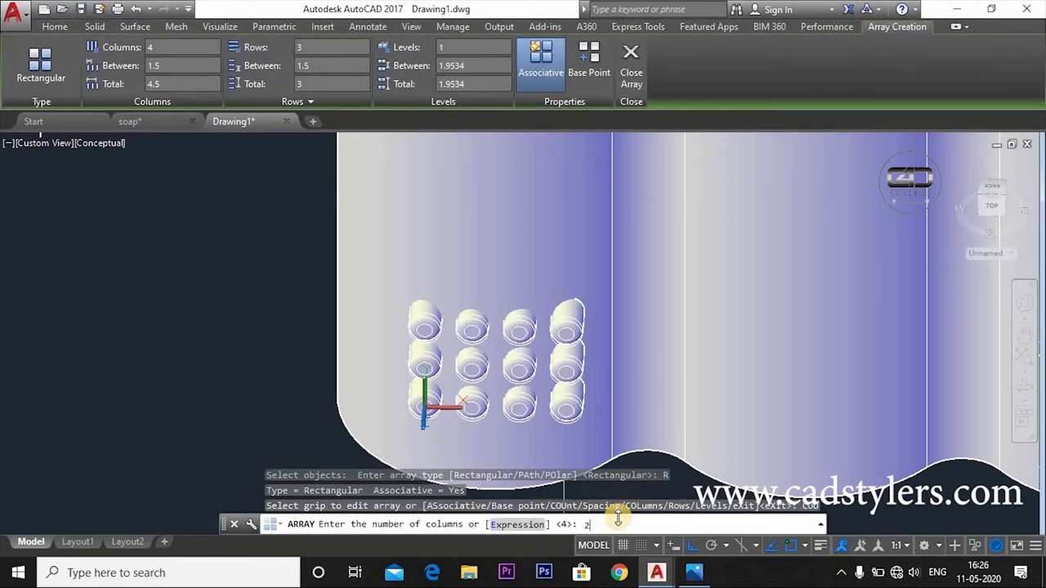
key(Return)
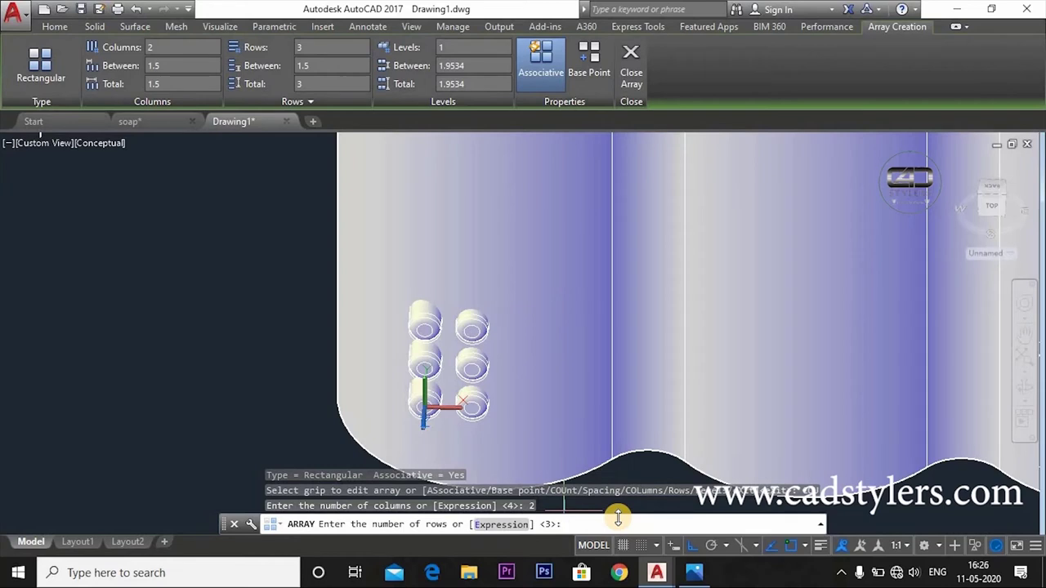
key(Return)
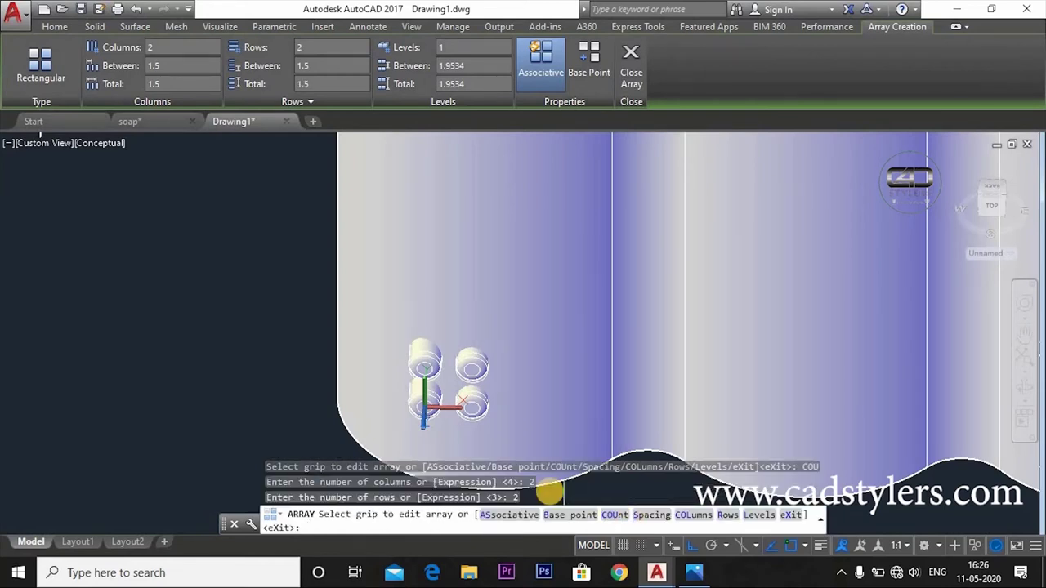
text(s)
key(Return)
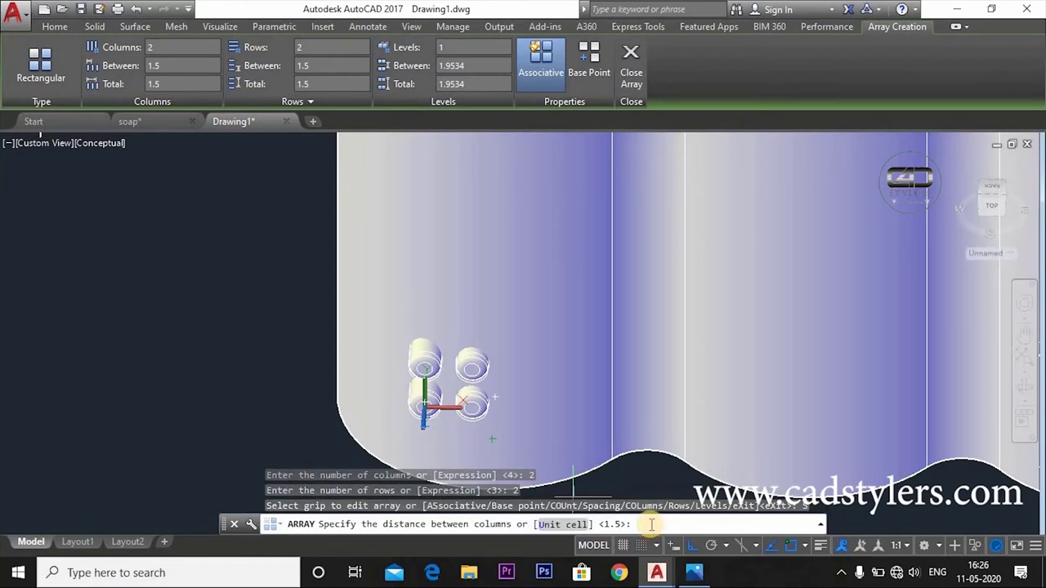
key(Return)
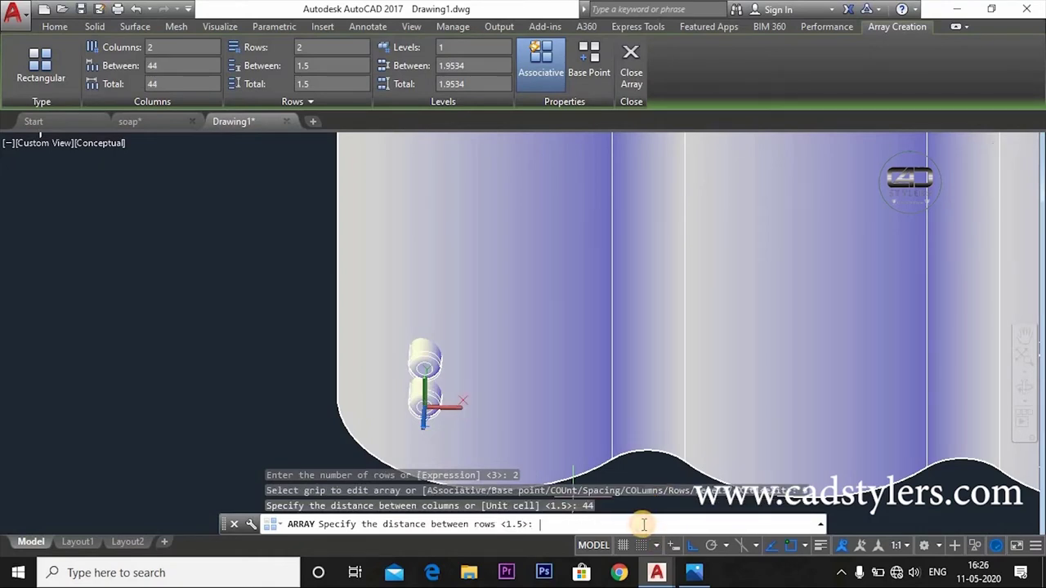
text(28)
key(Return)
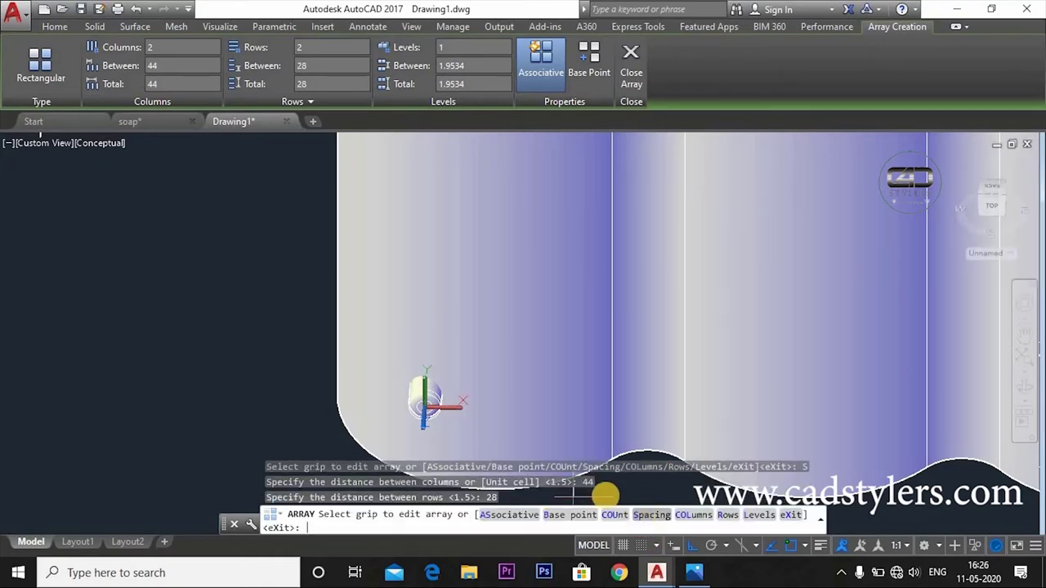
scroll(621, 433, down, 5)
scroll(573, 402, up, 5)
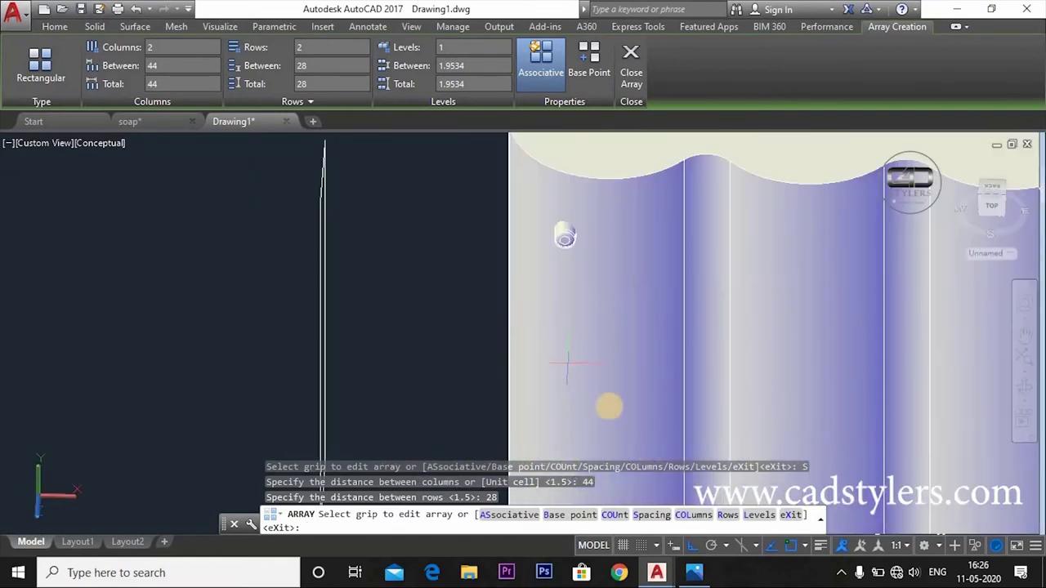
scroll(532, 408, down, 4)
scroll(758, 439, up, 1)
scroll(768, 408, up, 3)
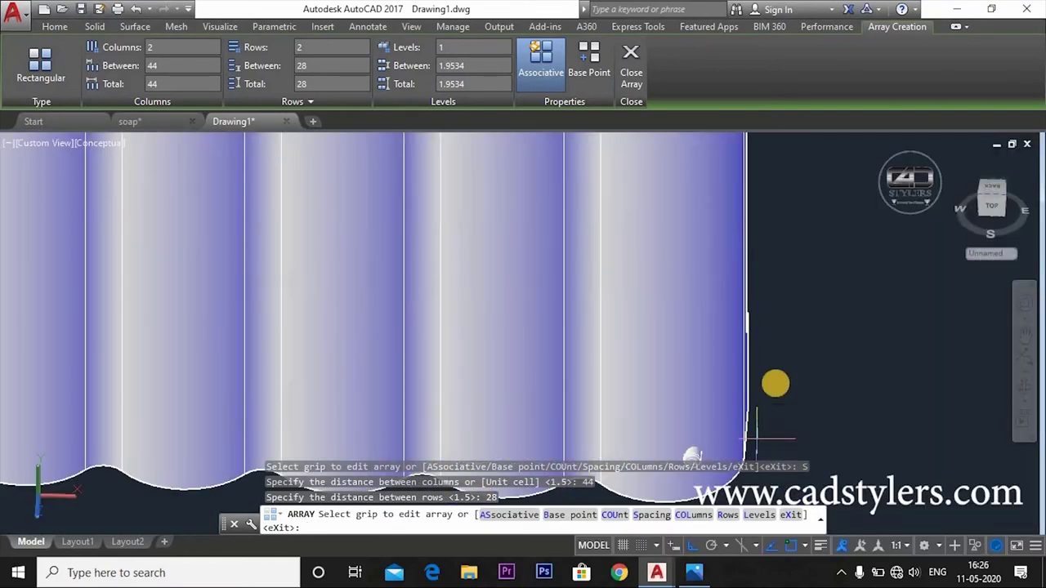
scroll(777, 364, down, 1)
key(Escape)
scroll(777, 368, down, 3)
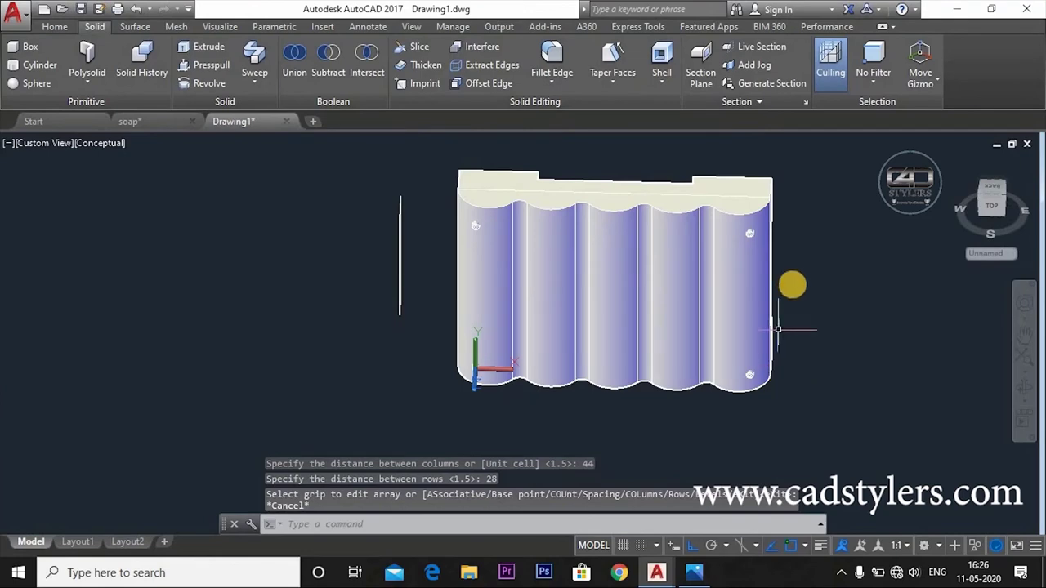
- Orbit the model round to a flat back view
shift+middle_drag(801, 351, 801, 450)
shift+middle_drag(627, 198, 621, 270)
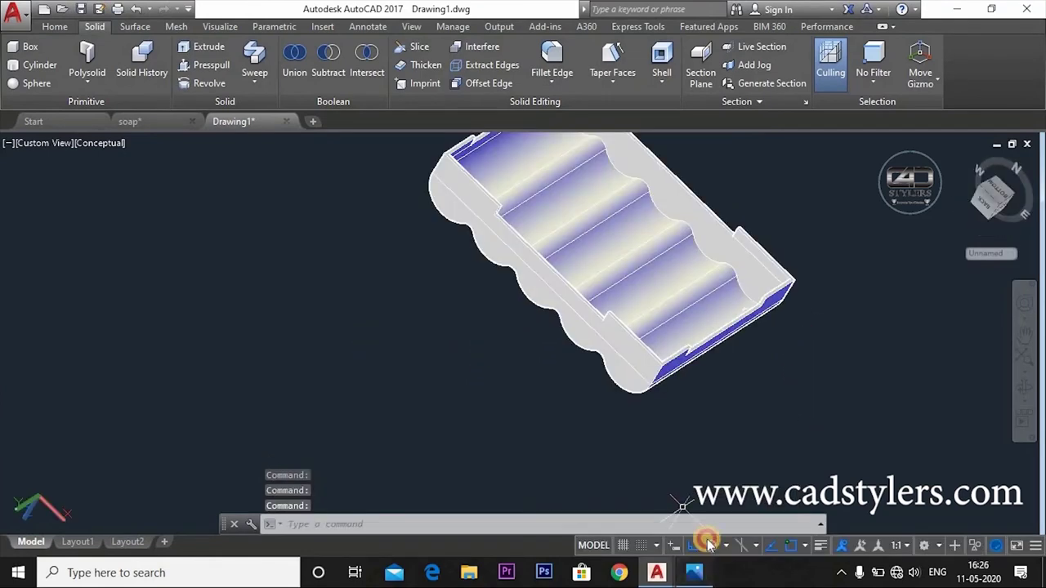
scroll(436, 256, up, 2)
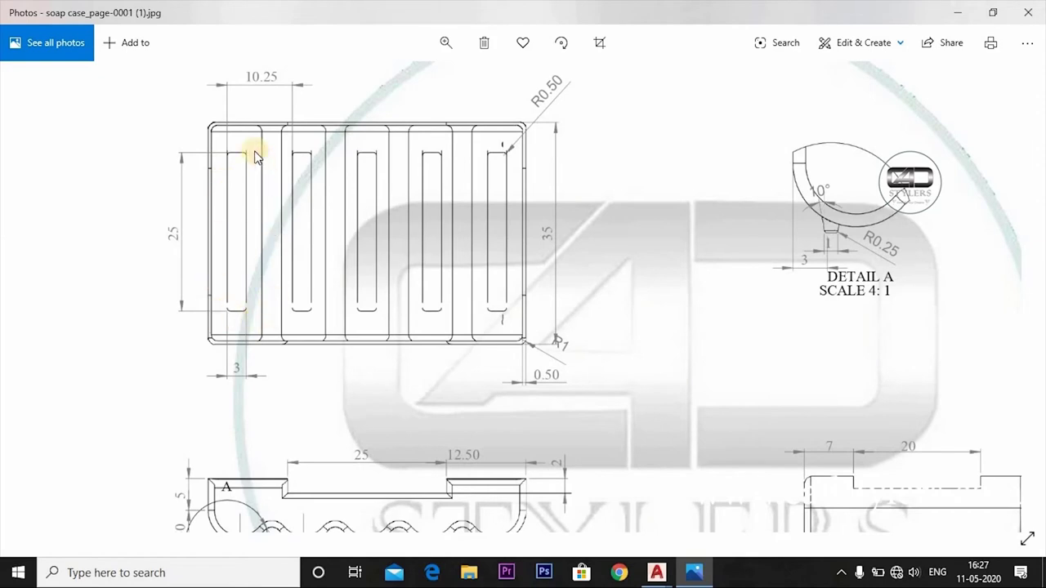
click(694, 572)
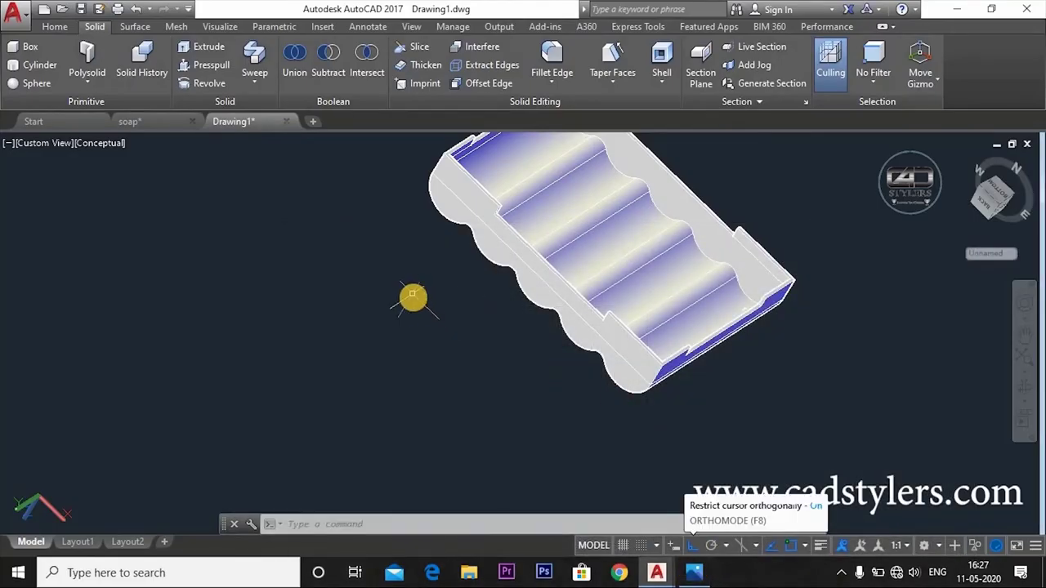
ctrl+shift+middle_drag(414, 299, 467, 465)
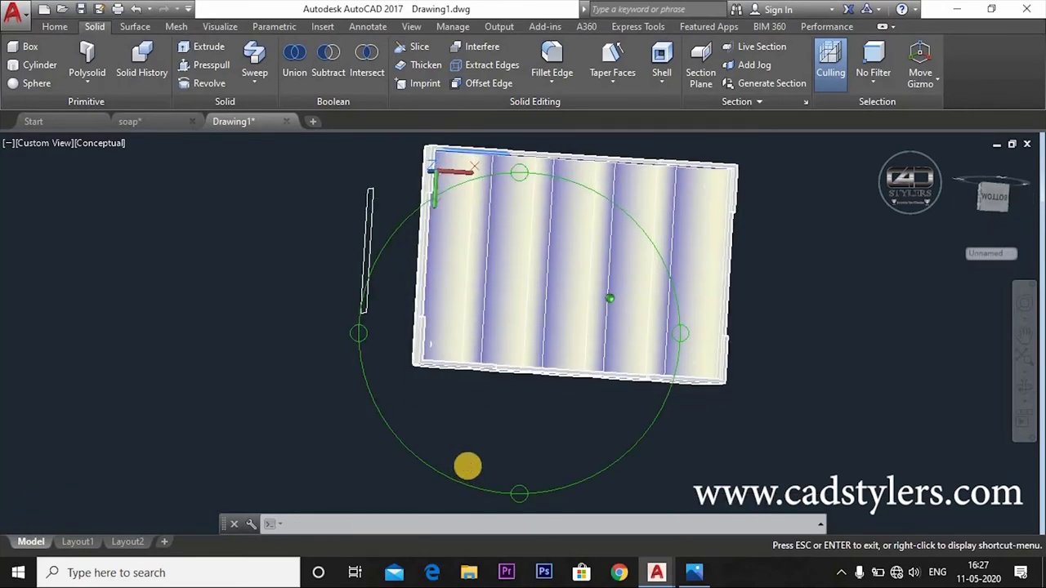
key(Escape)
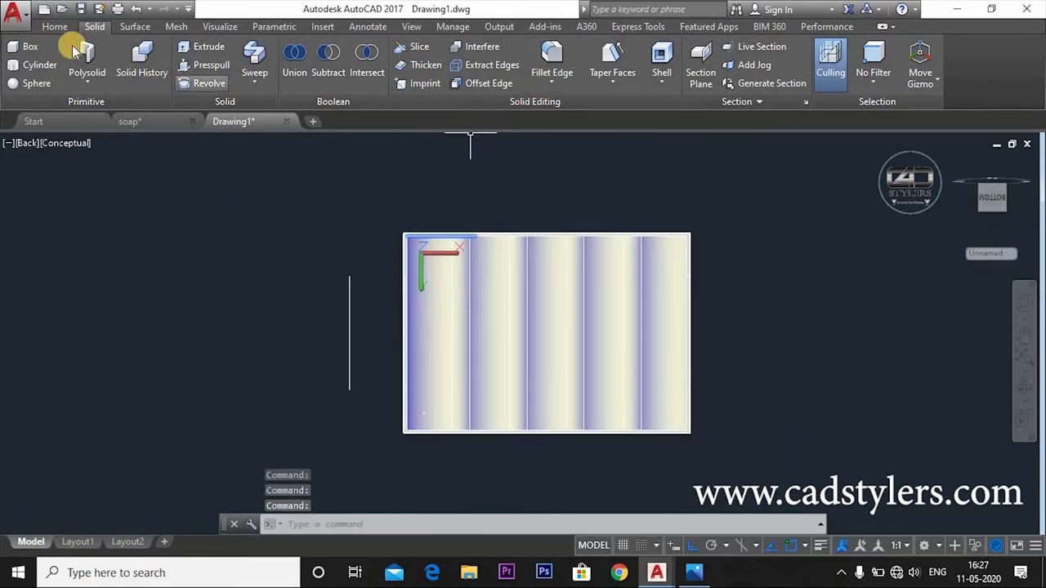
- Reset the coordinate system to its default
click(55, 27)
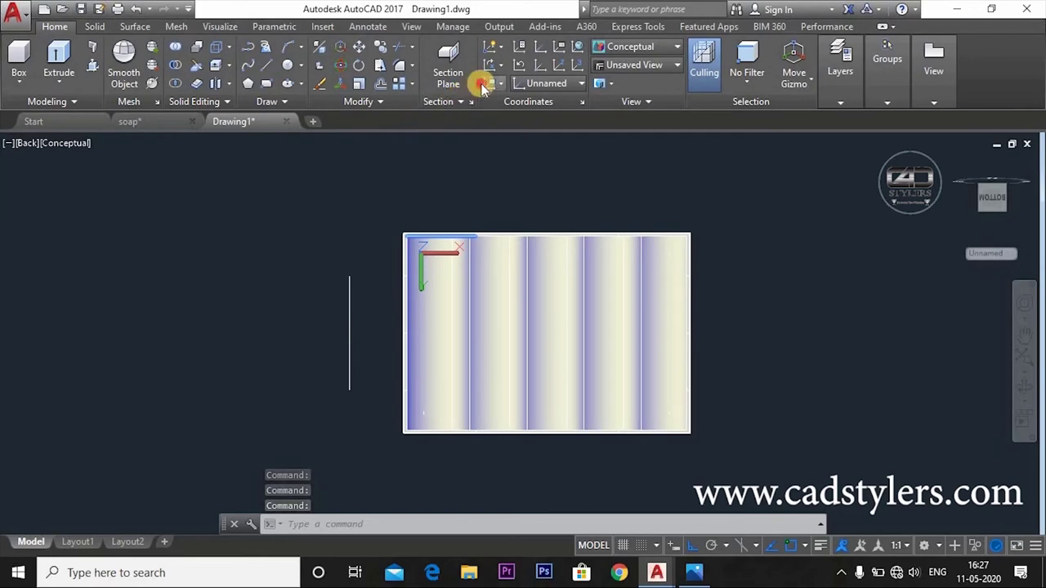
click(488, 83)
key(Return)
scroll(490, 291, up, 1)
scroll(459, 313, up, 1)
- Set the visual style to 2D Wireframe
click(78, 143)
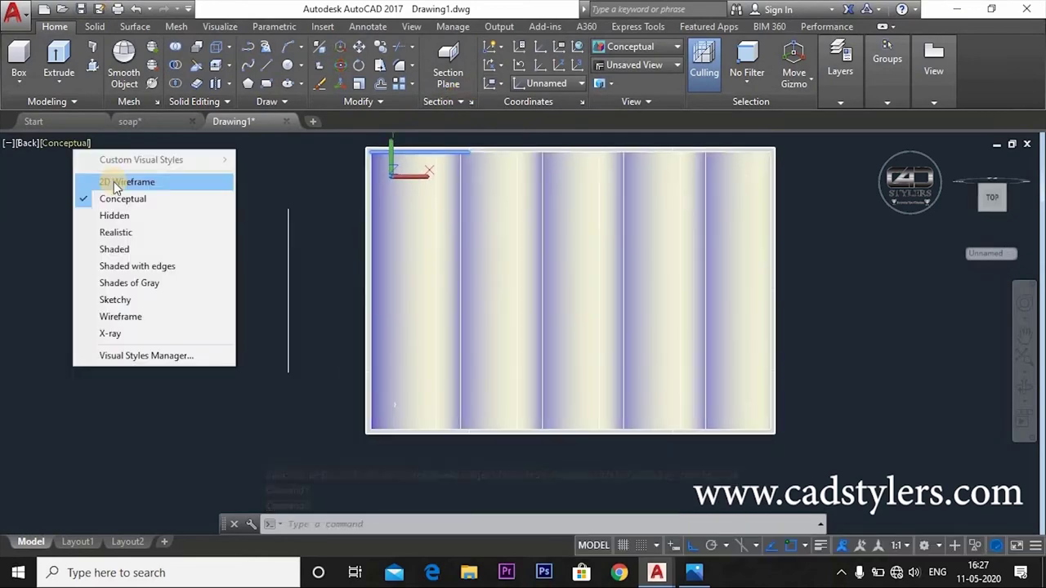
click(114, 182)
scroll(364, 306, up, 2)
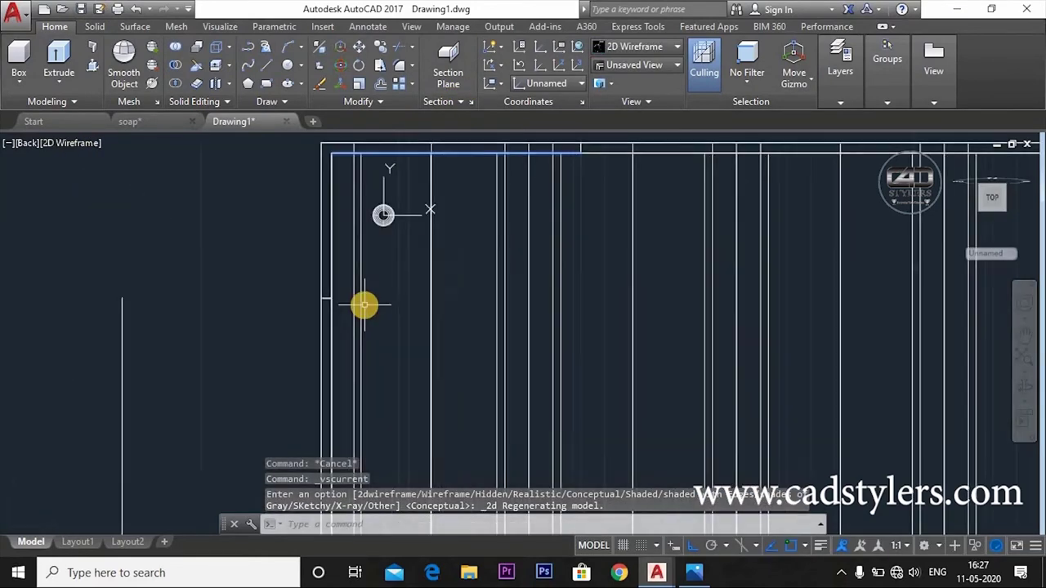
scroll(362, 303, up, 2)
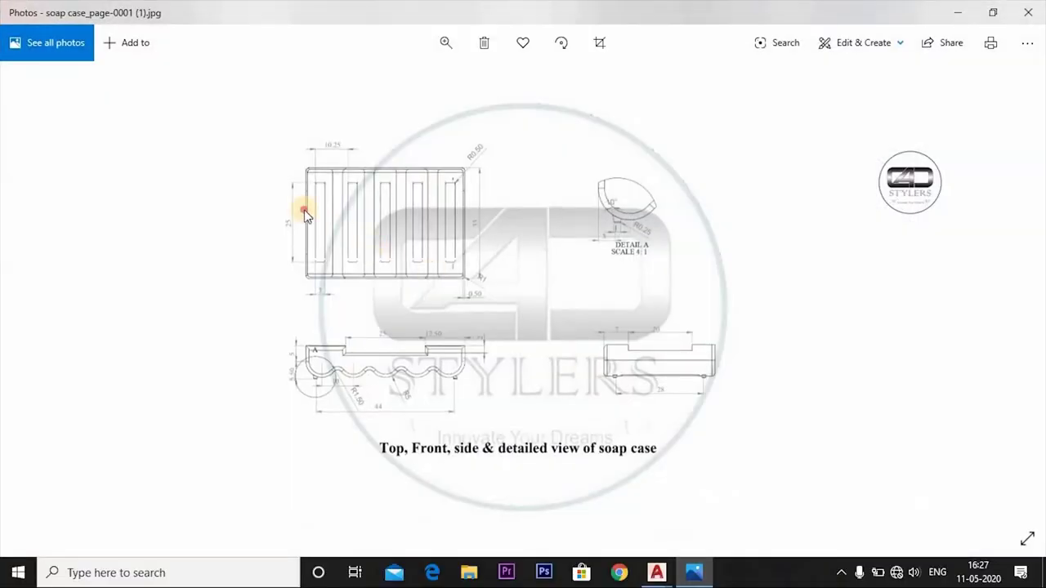
scroll(301, 206, up, 2)
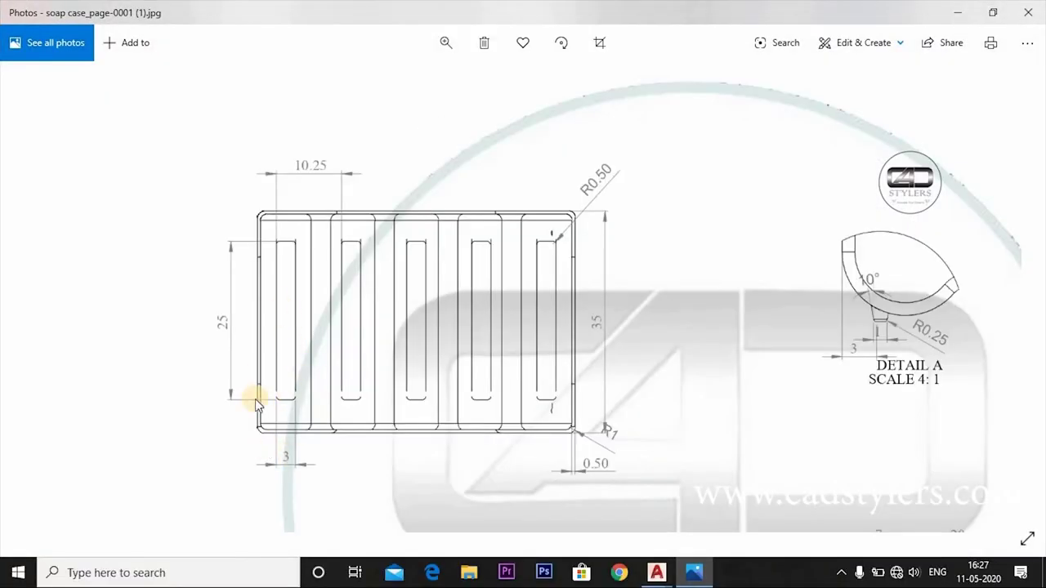
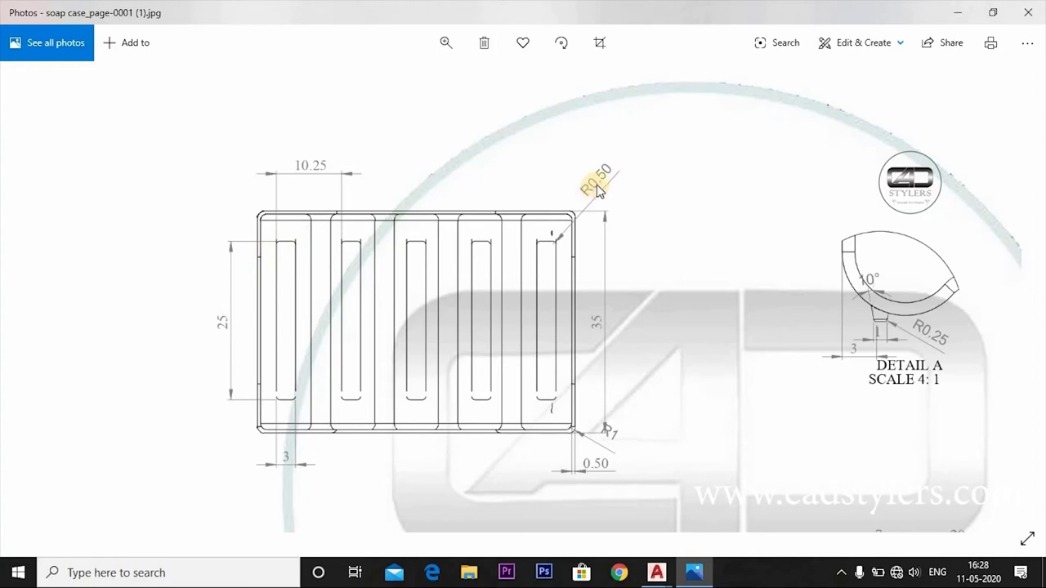
- Draw a horizontal helper line from the midpoint of the case's left edge
click(694, 572)
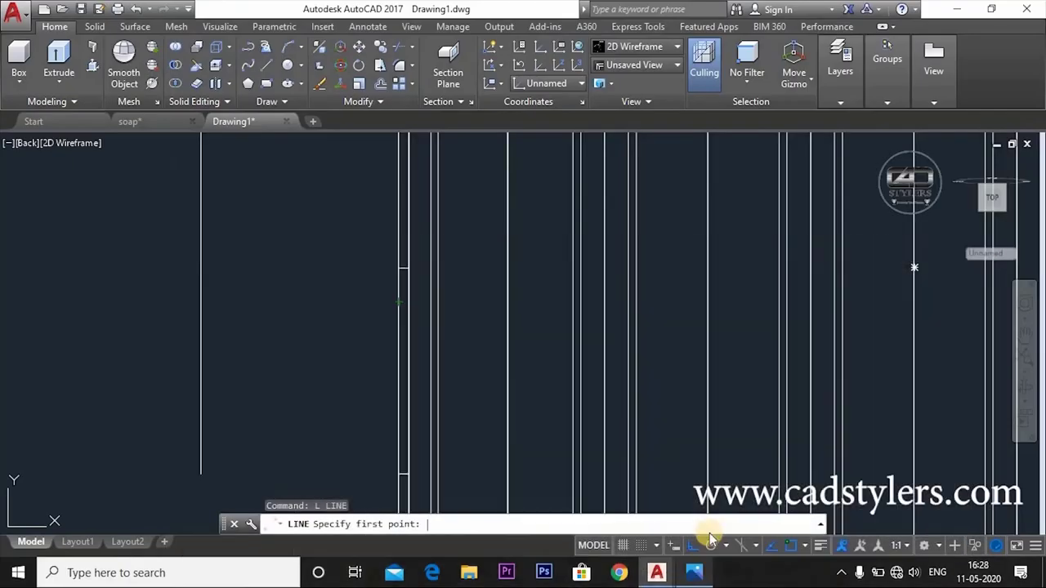
scroll(408, 355, down, 2)
scroll(393, 397, down, 2)
scroll(378, 362, up, 5)
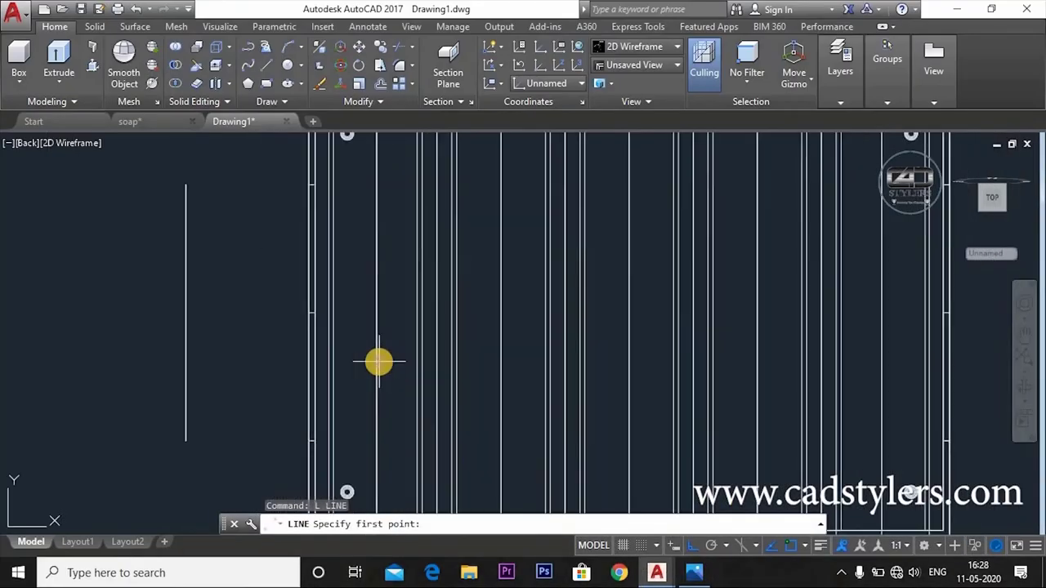
scroll(392, 320, down, 2)
scroll(322, 409, up, 2)
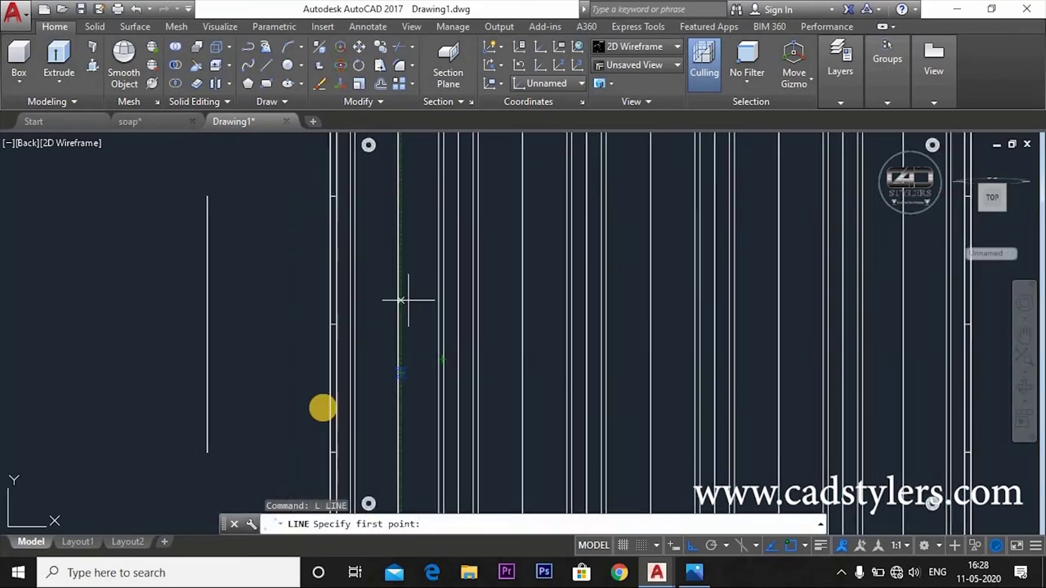
scroll(334, 368, down, 2)
scroll(331, 335, up, 2)
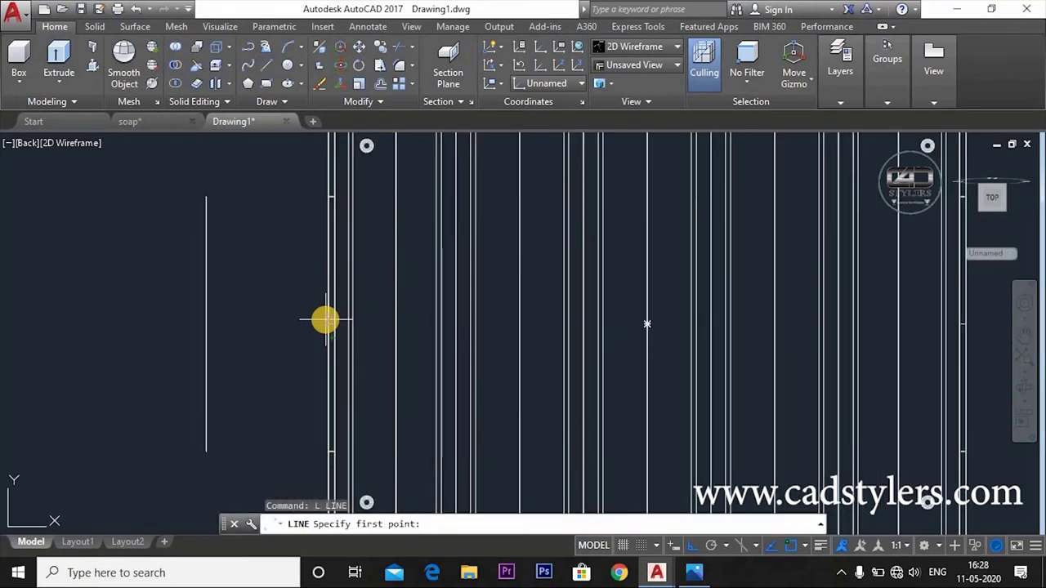
shift+right_click(327, 323)
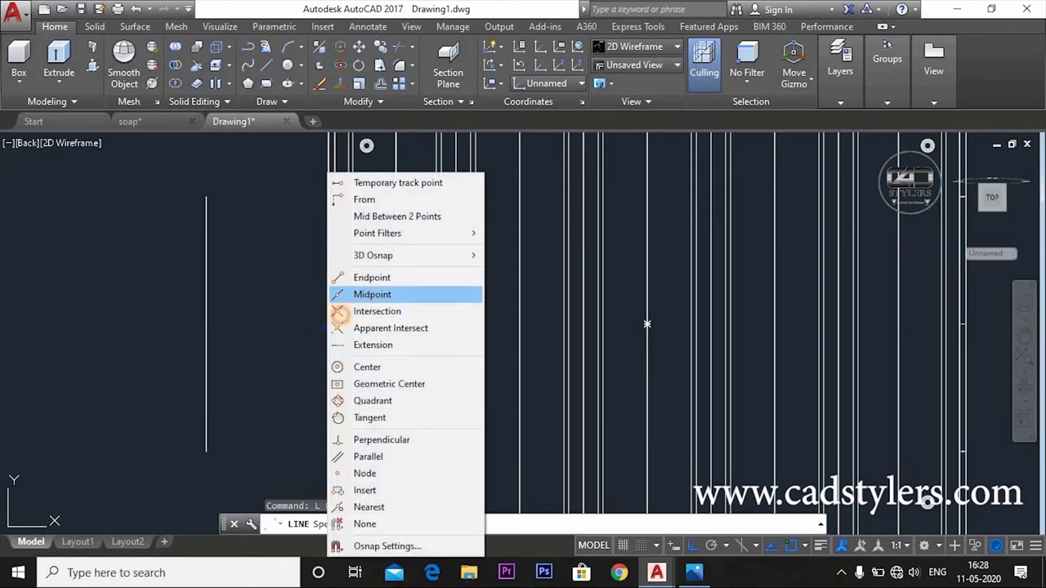
click(364, 294)
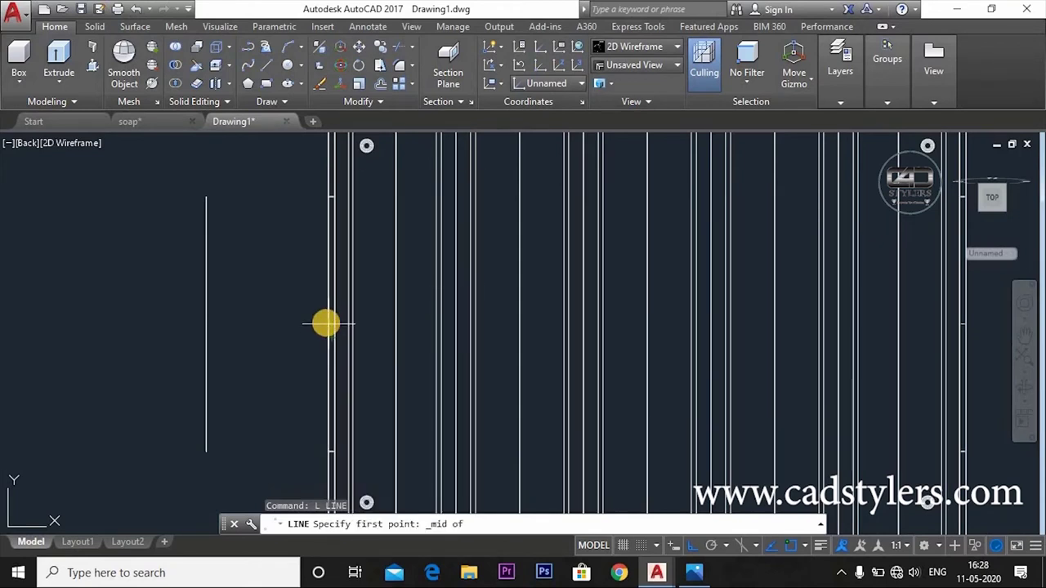
click(327, 324)
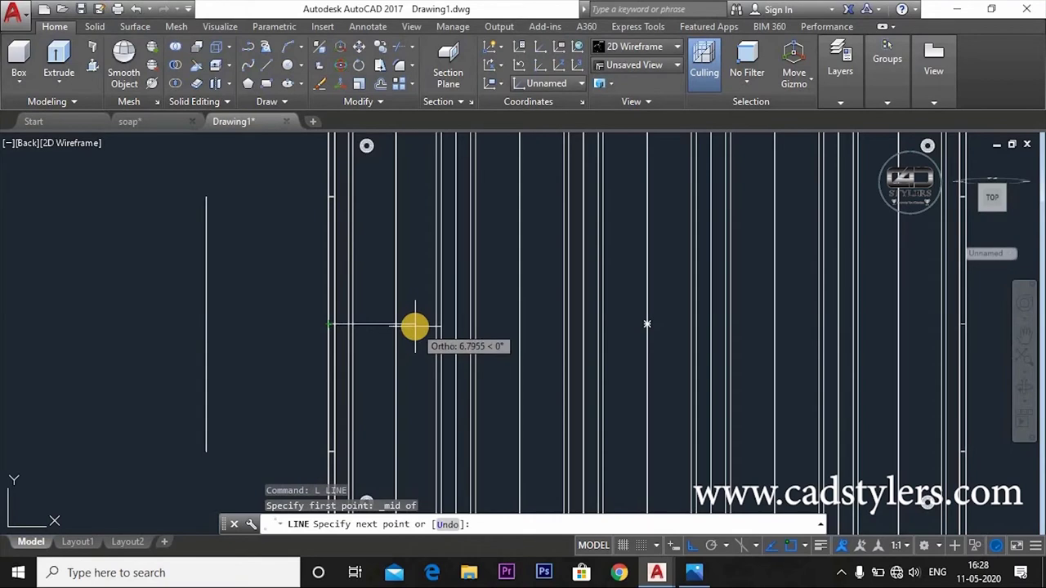
click(415, 327)
key(Escape)
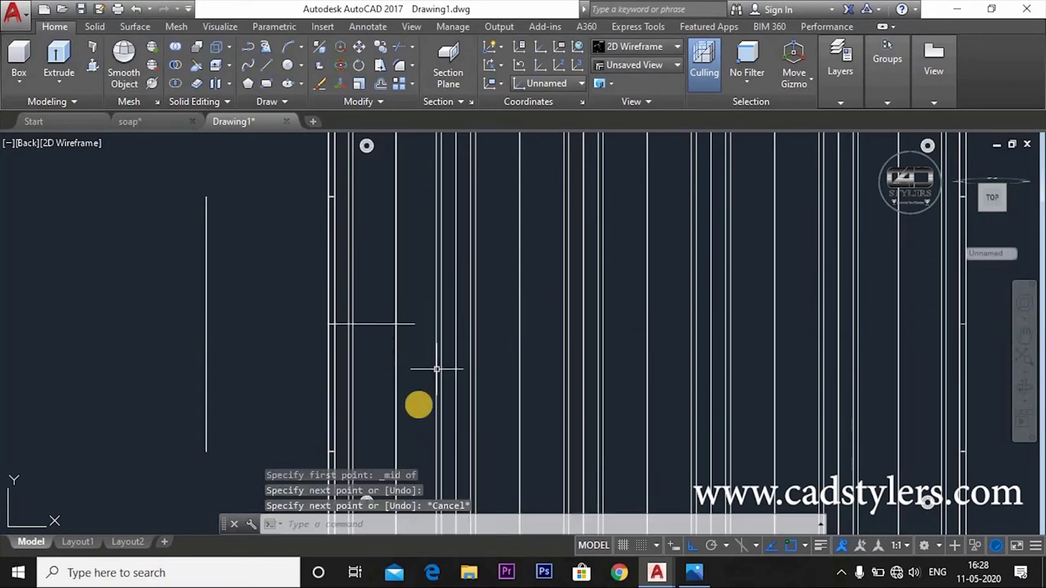
- Offset the helper line 12.5 to mark the slot's opposite end
middle_drag(438, 374, 408, 420)
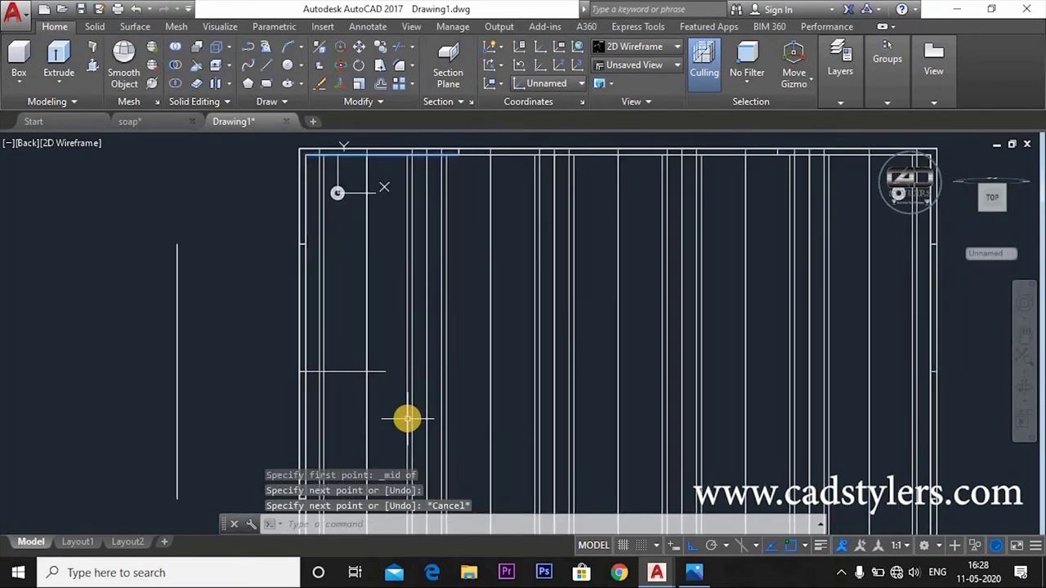
text(o)
key(Return)
text(12.)
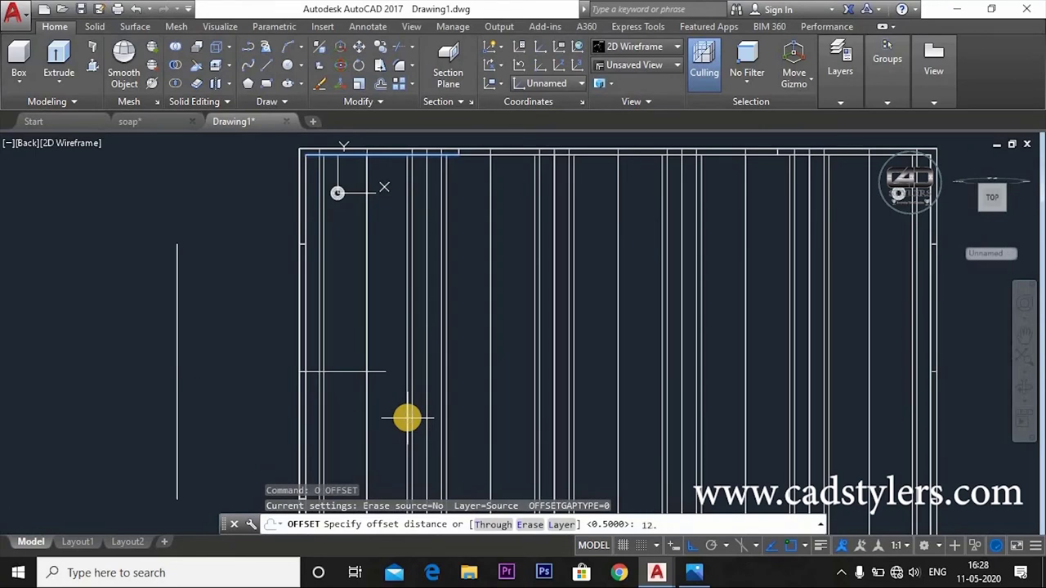
key(Return)
click(338, 368)
middle_drag(339, 369, 375, 271)
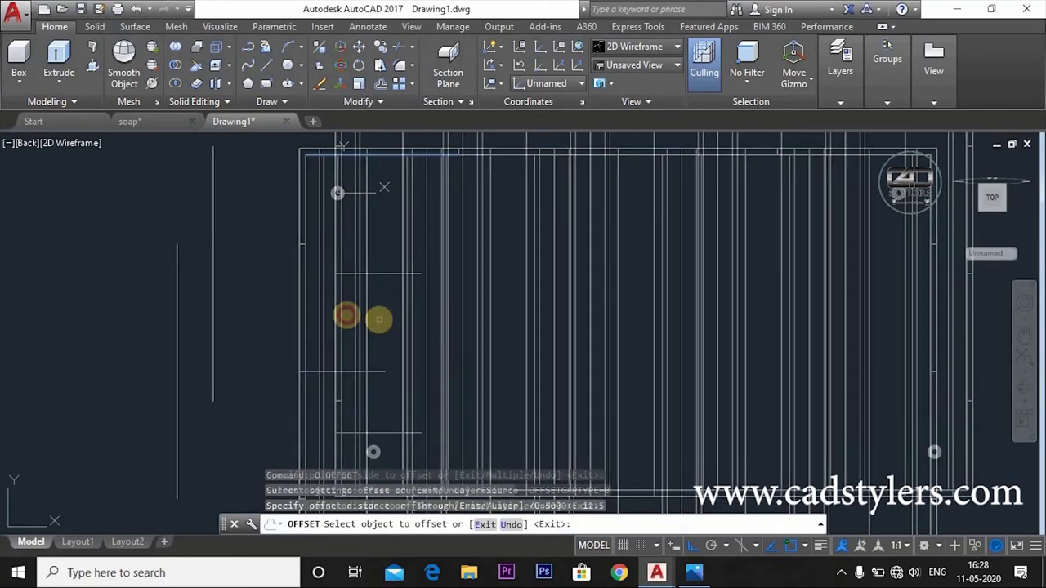
click(378, 322)
key(Escape)
- Draw a vertical slot edge spanning between the two helper lines
text(l)
key(Return)
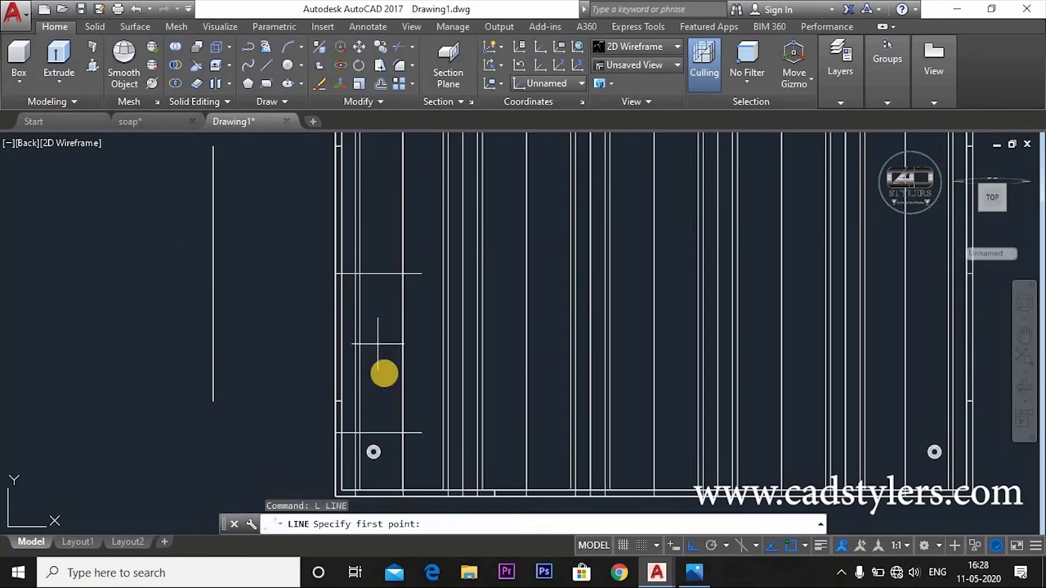
middle_drag(383, 369, 390, 293)
click(384, 199)
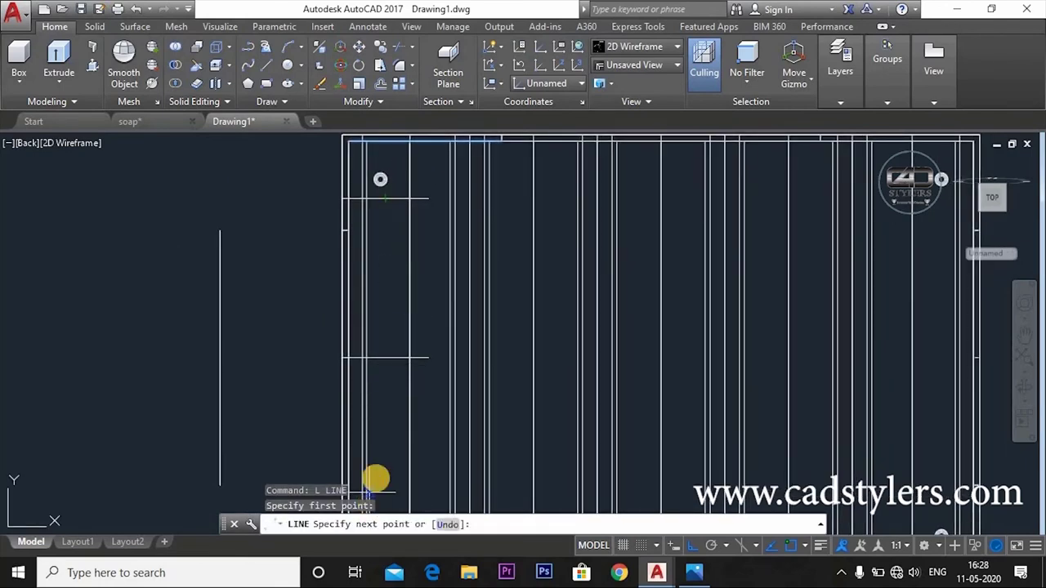
middle_drag(373, 479, 418, 398)
click(424, 378)
key(Return)
- Offset the vertical edge 1.5 to set the slot's width
text(o)
key(Return)
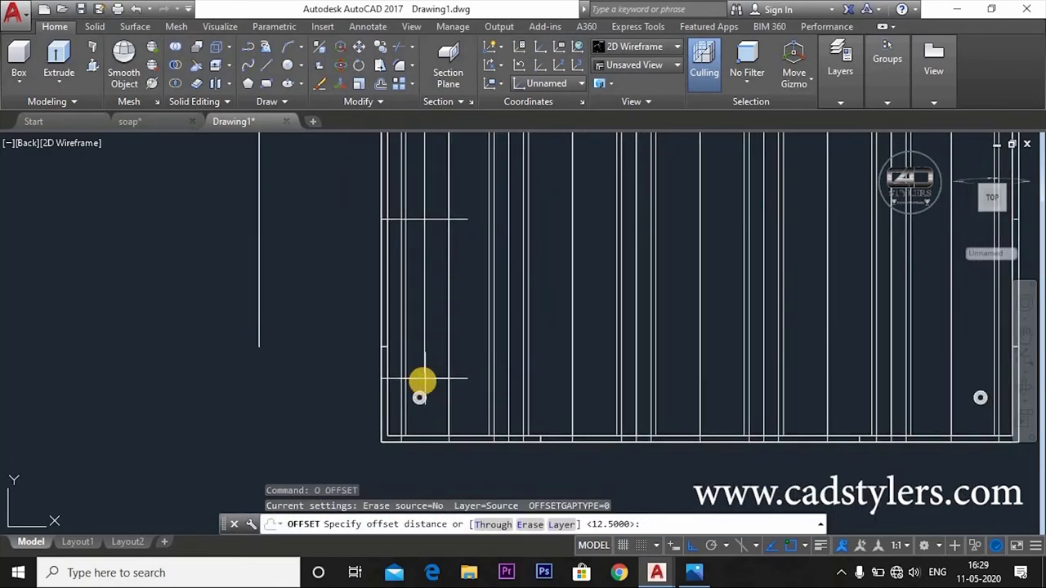
text(1.5)
key(Return)
click(436, 358)
click(425, 362)
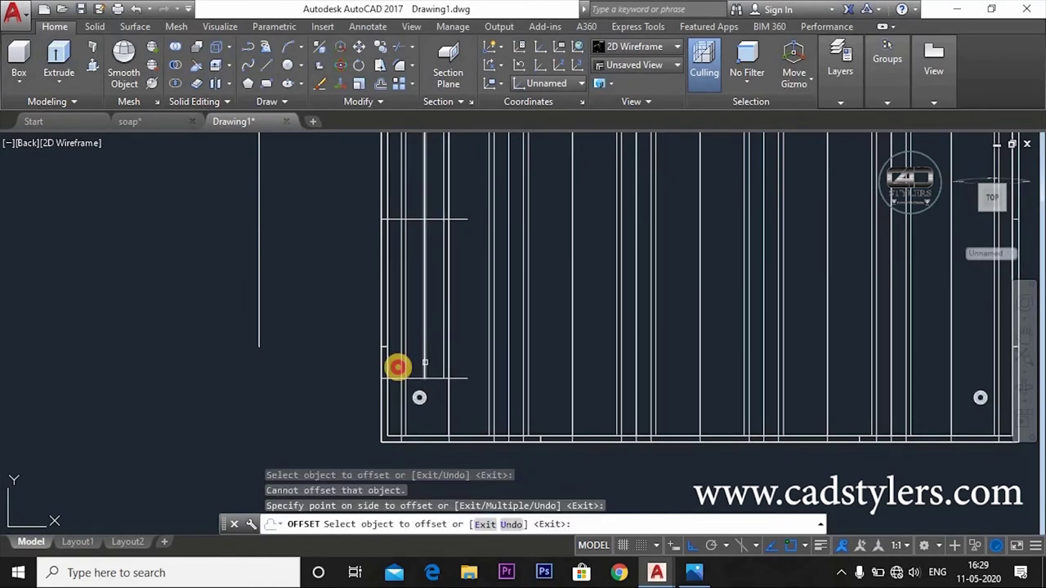
click(397, 367)
click(373, 397)
key(Escape)
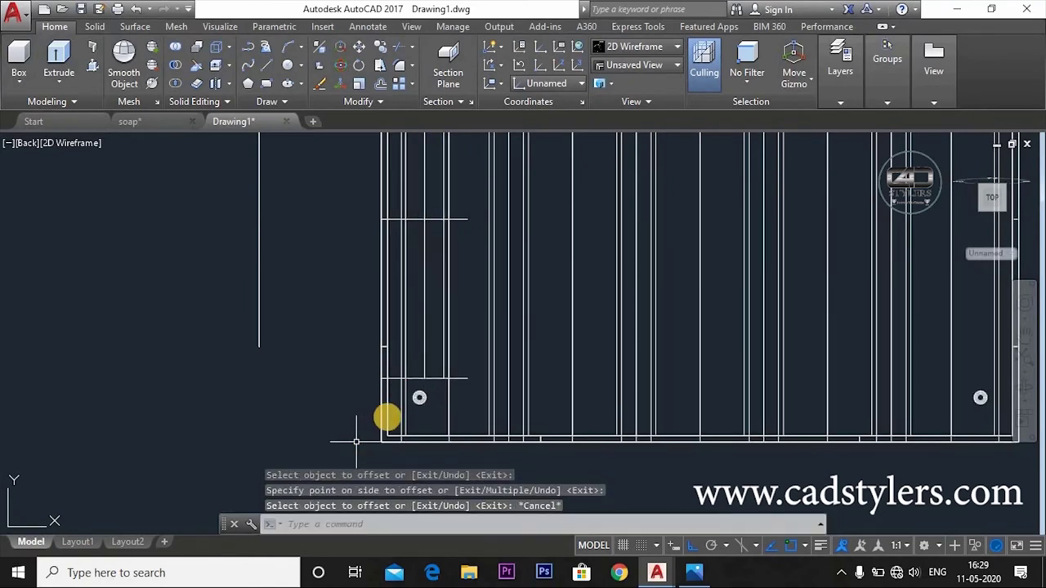
- Erase the stray vertical line and extra construction lines around the slot
scroll(419, 397, up, 2)
text(e)
key(Return)
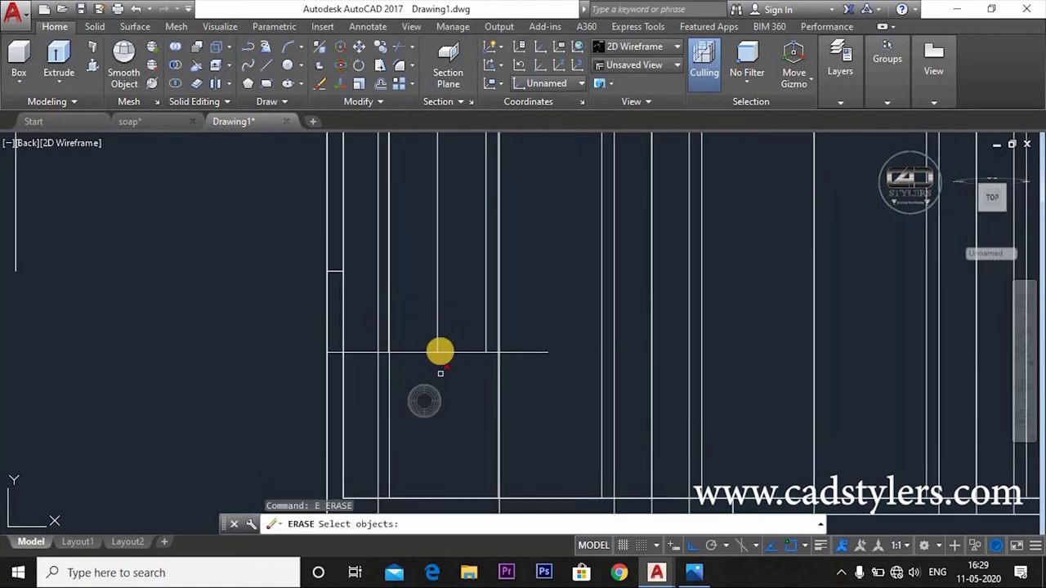
click(437, 349)
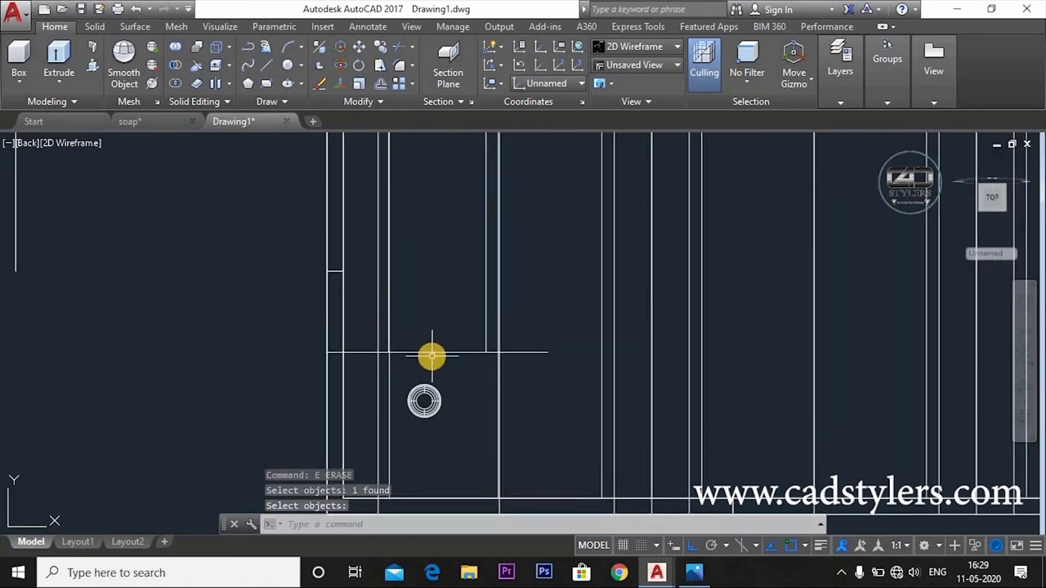
key(Escape)
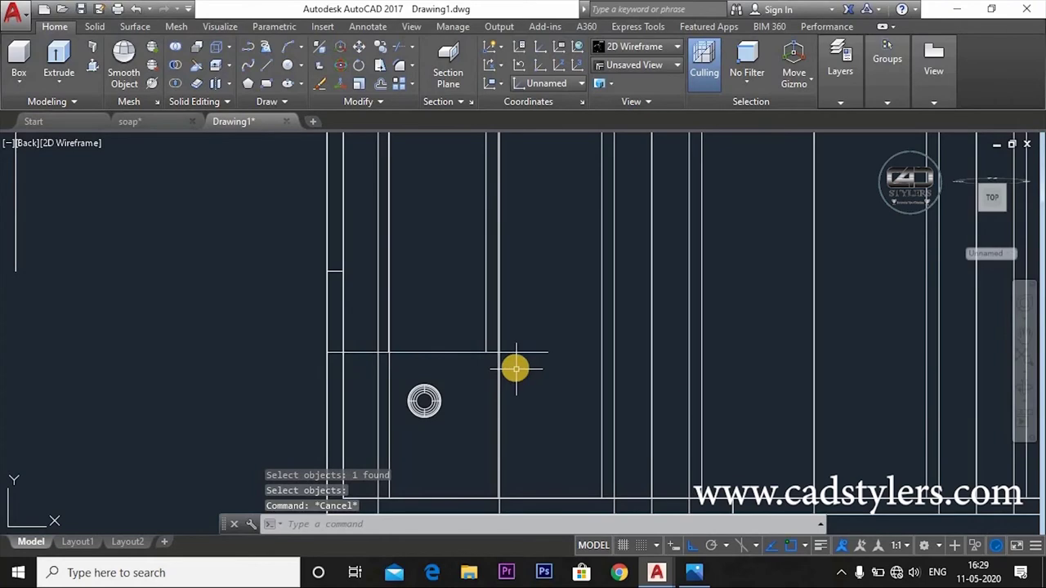
text(e)
key(Return)
click(472, 359)
click(384, 413)
scroll(387, 414, down, 2)
scroll(381, 346, down, 2)
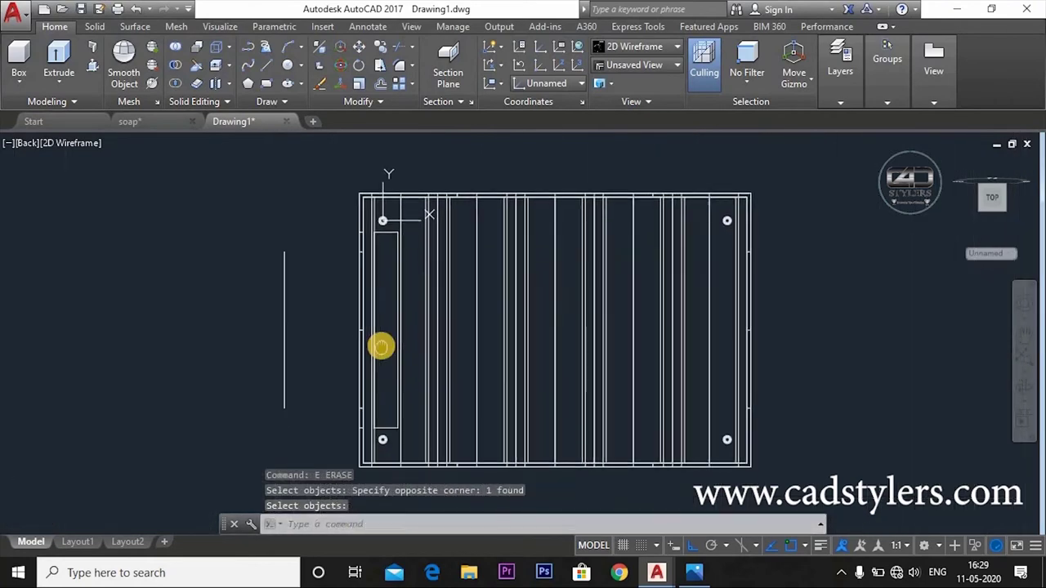
- Finish the erase and join the slot's four edges into one polyline
key(Return)
text(j)
key(Return)
scroll(390, 229, up, 5)
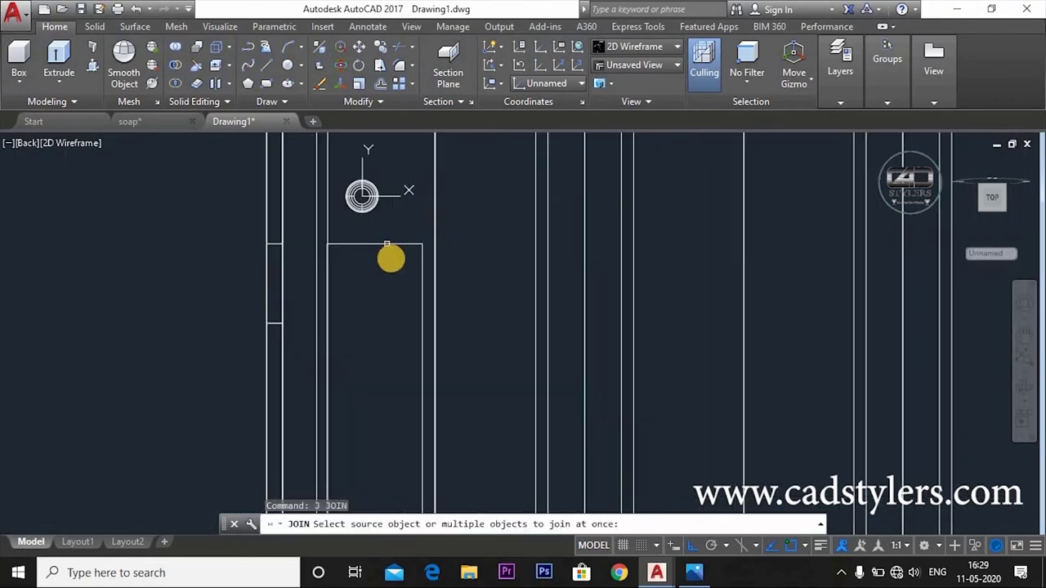
click(393, 245)
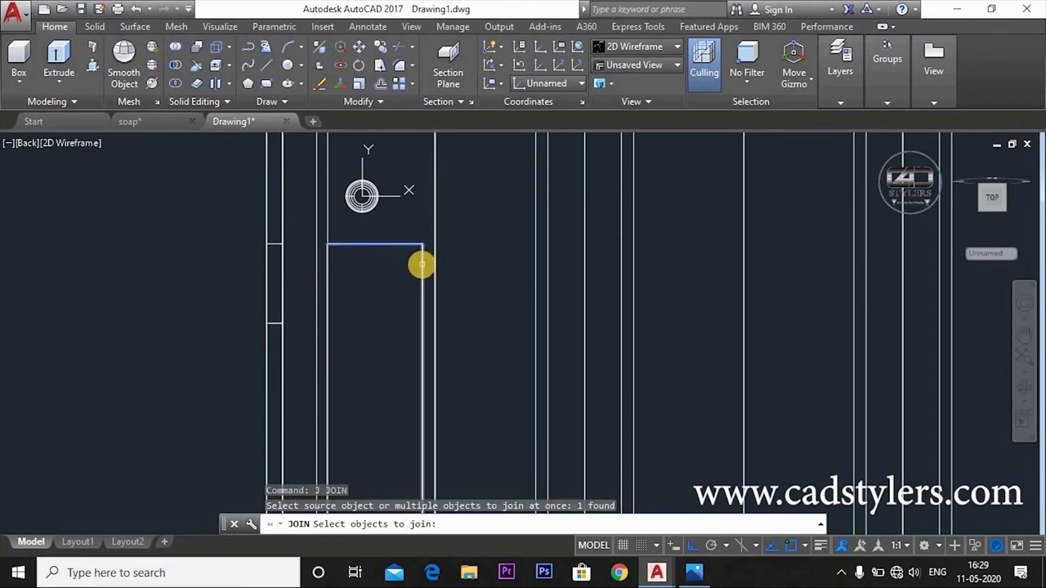
click(422, 261)
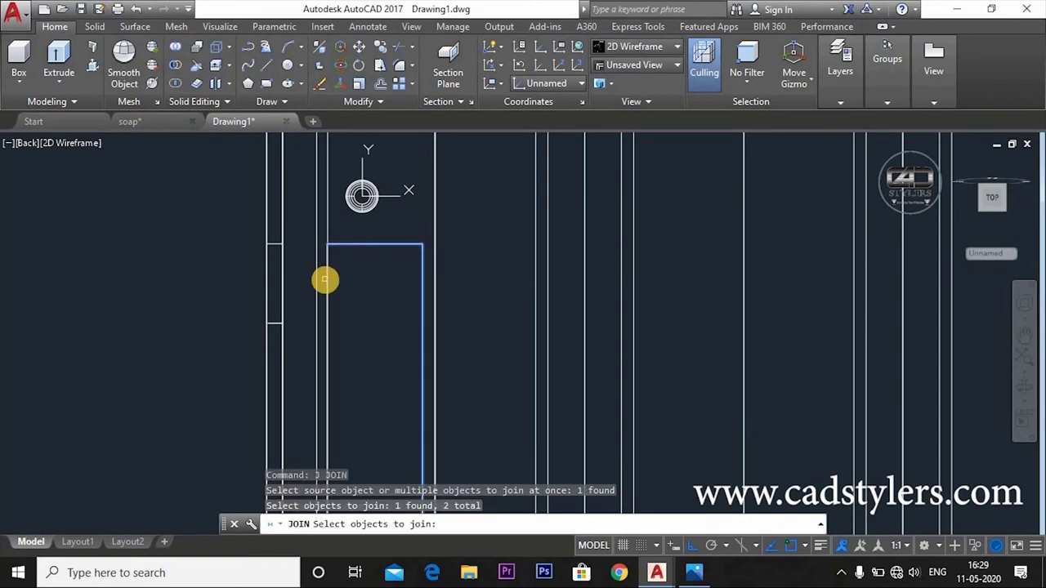
click(326, 280)
scroll(397, 277, down, 3)
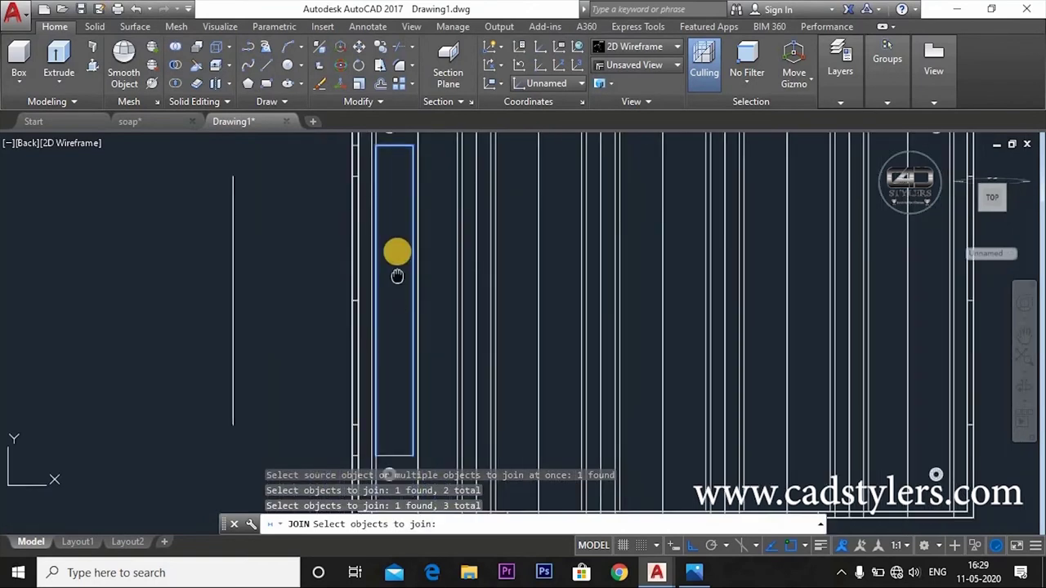
scroll(394, 438, up, 2)
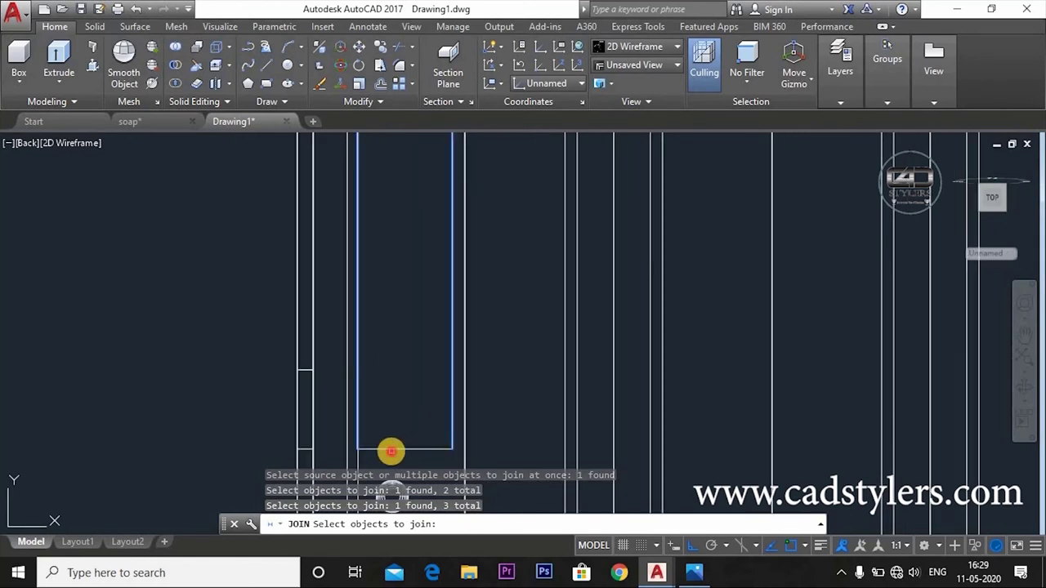
click(391, 450)
key(Return)
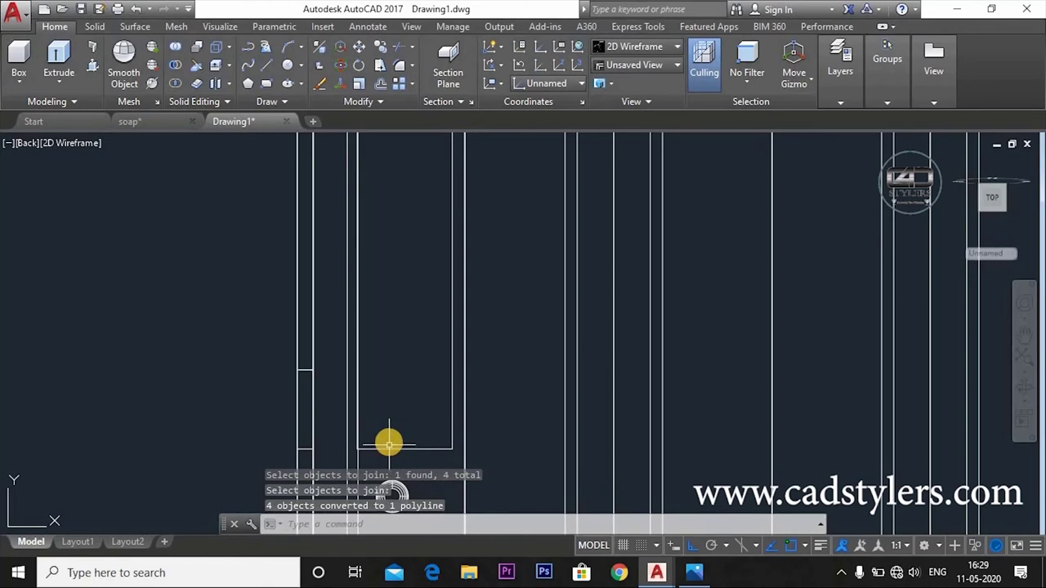
- Fillet the slot polyline's corners with a 0.5 radius using the Polyline option
text(f)
key(Return)
middle_drag(391, 496, 373, 294)
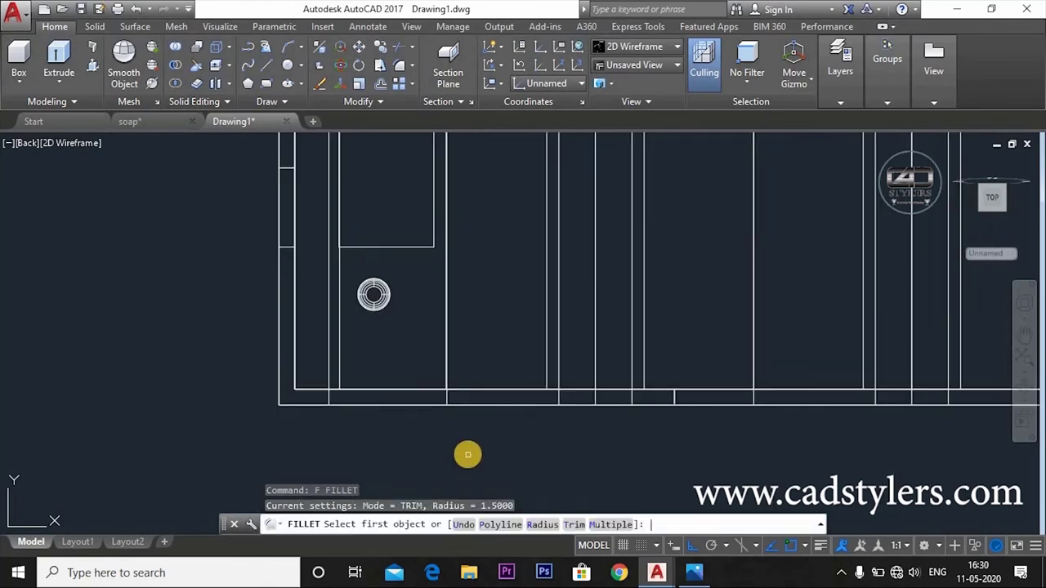
click(505, 524)
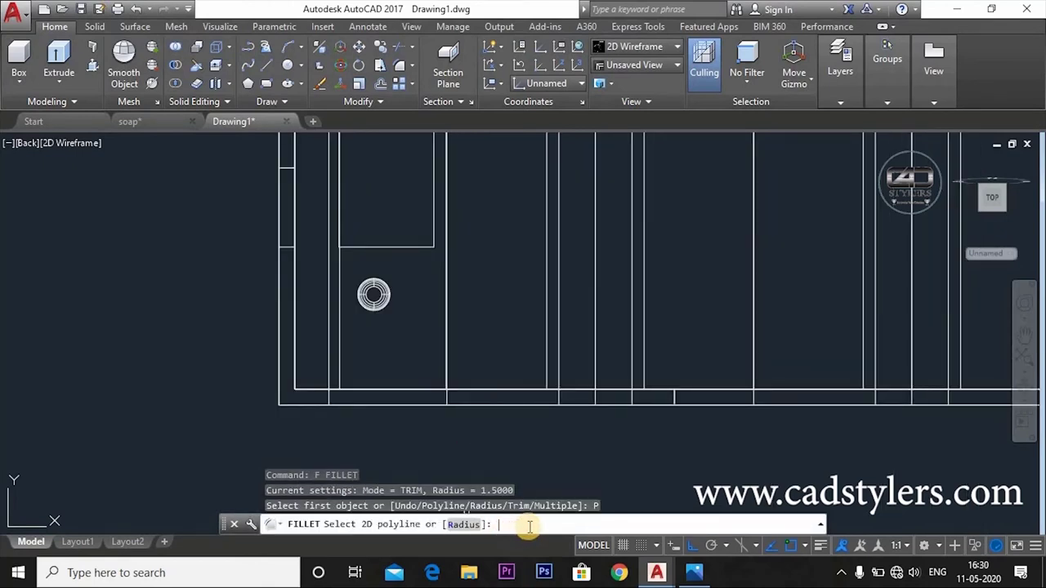
click(462, 524)
text(0.5)
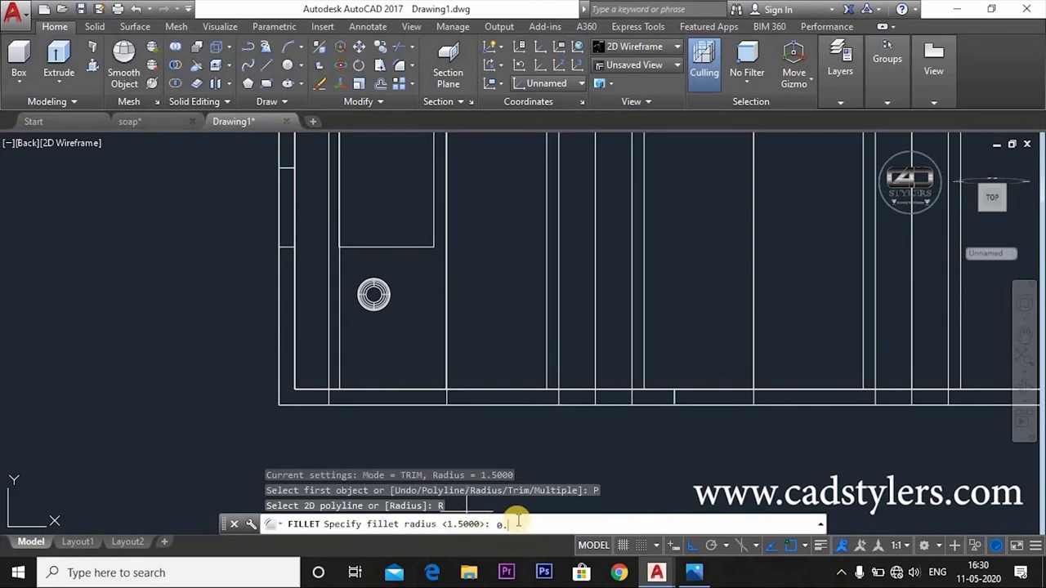
key(Return)
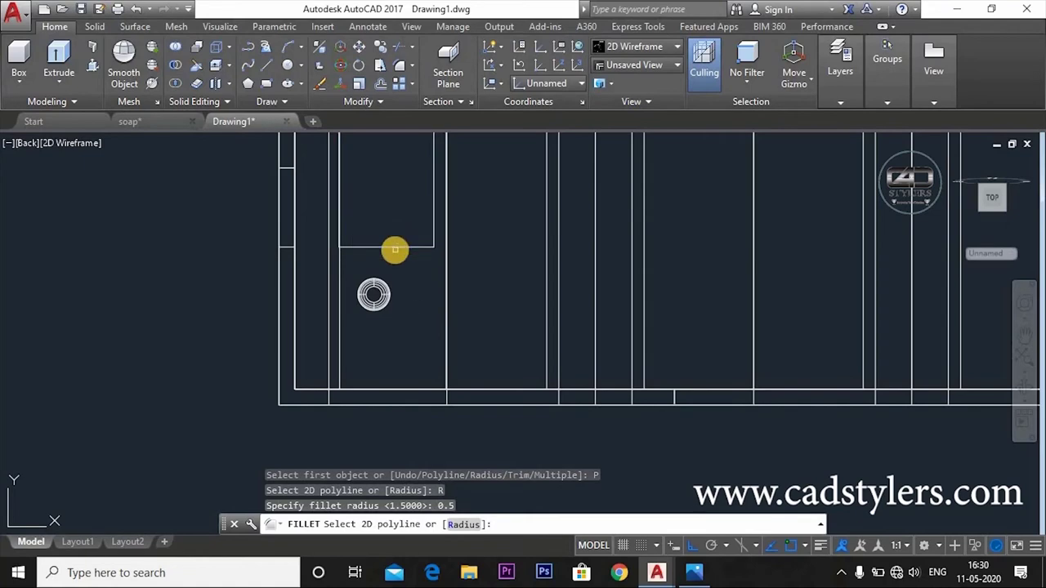
click(395, 247)
scroll(470, 343, down, 3)
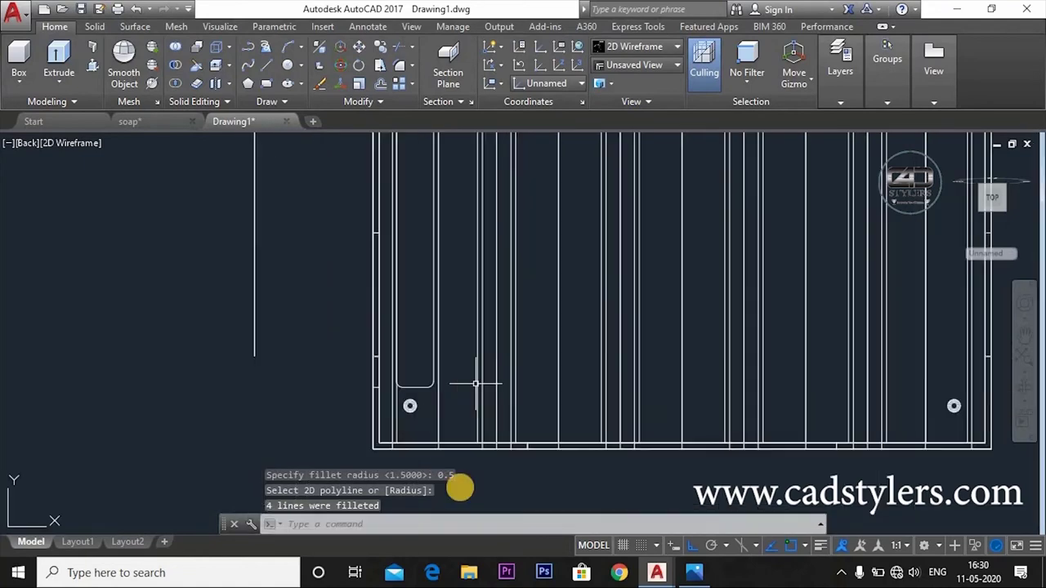
scroll(482, 425, down, 2)
key(Escape)
scroll(479, 346, down, 2)
scroll(479, 346, up, 2)
scroll(399, 384, down, 2)
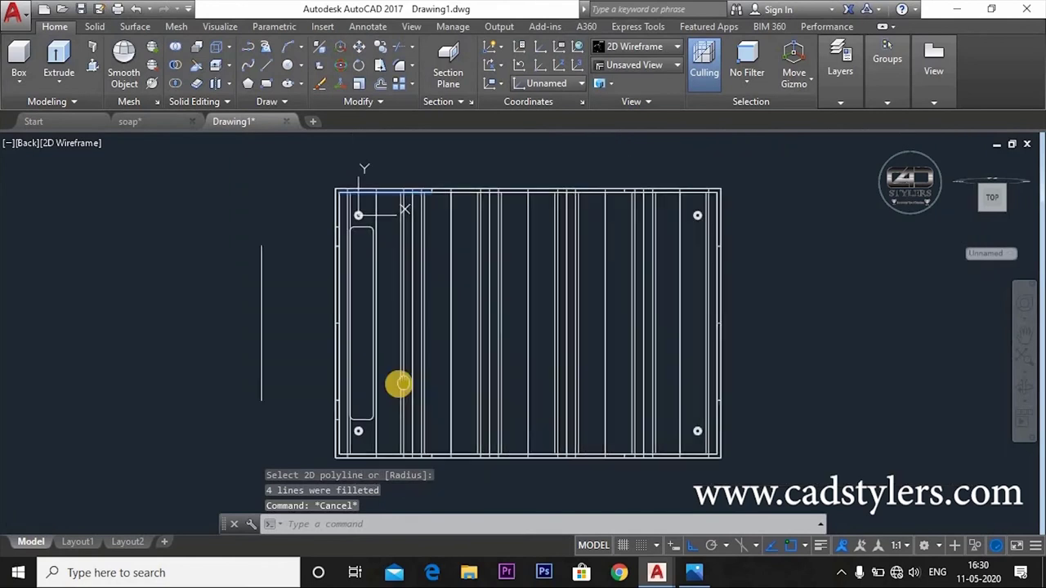
middle_drag(400, 384, 400, 383)
- Make a rectangular array of the rounded slot with 5 columns and 1 row
text(ar)
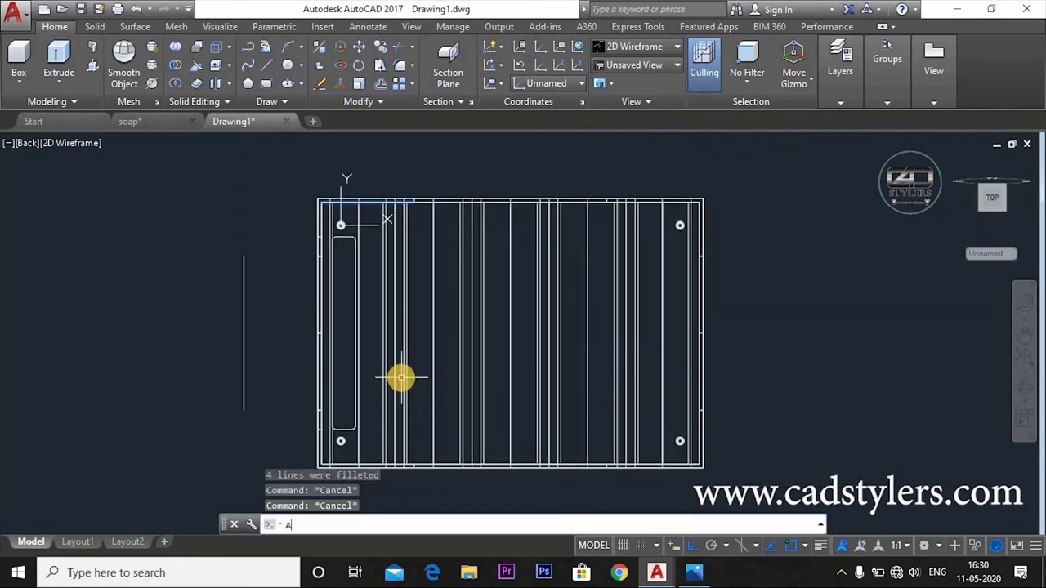
key(Return)
click(343, 431)
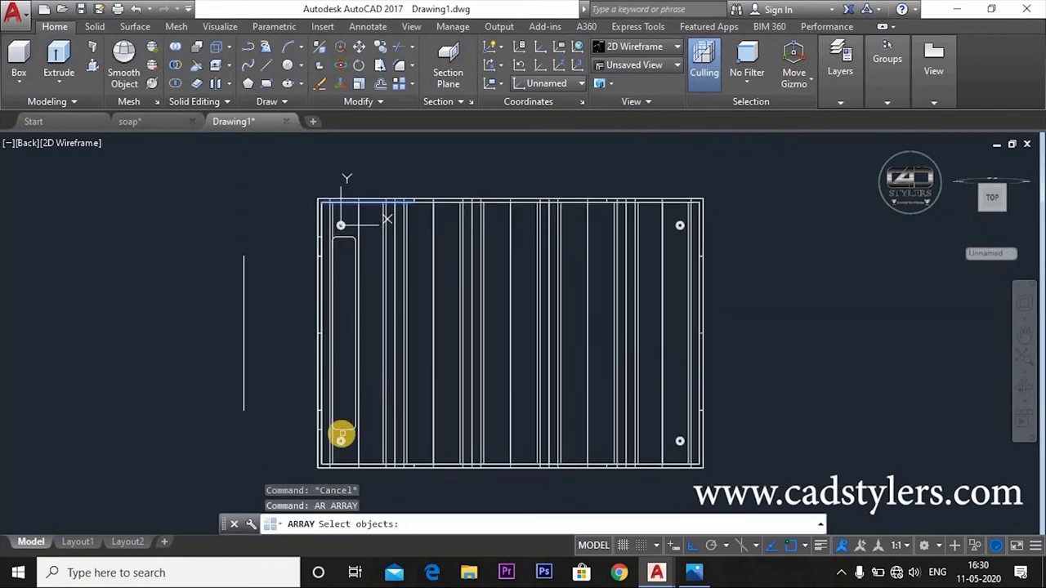
key(Return)
click(433, 524)
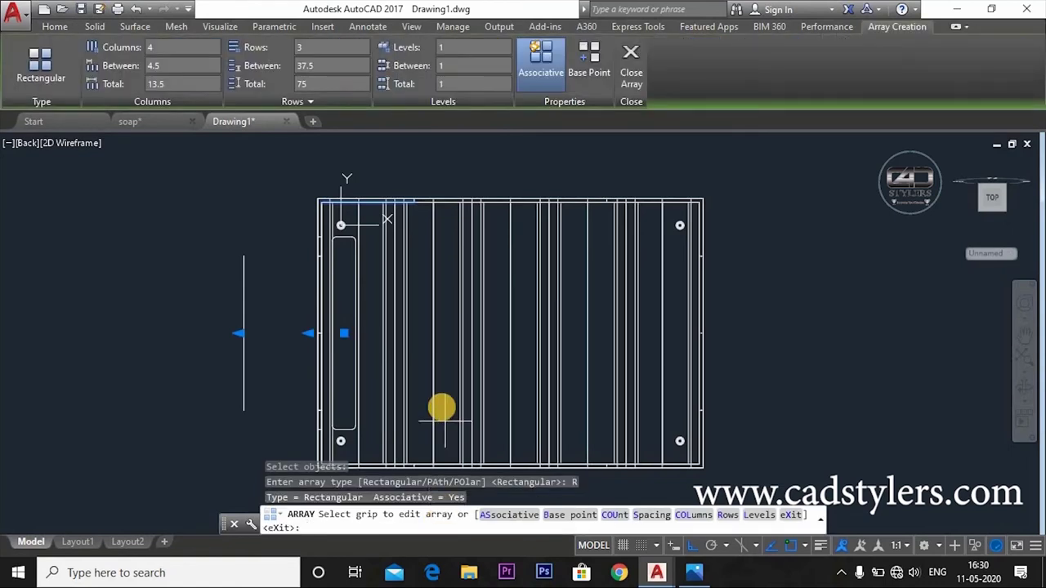
middle_drag(439, 406, 434, 355)
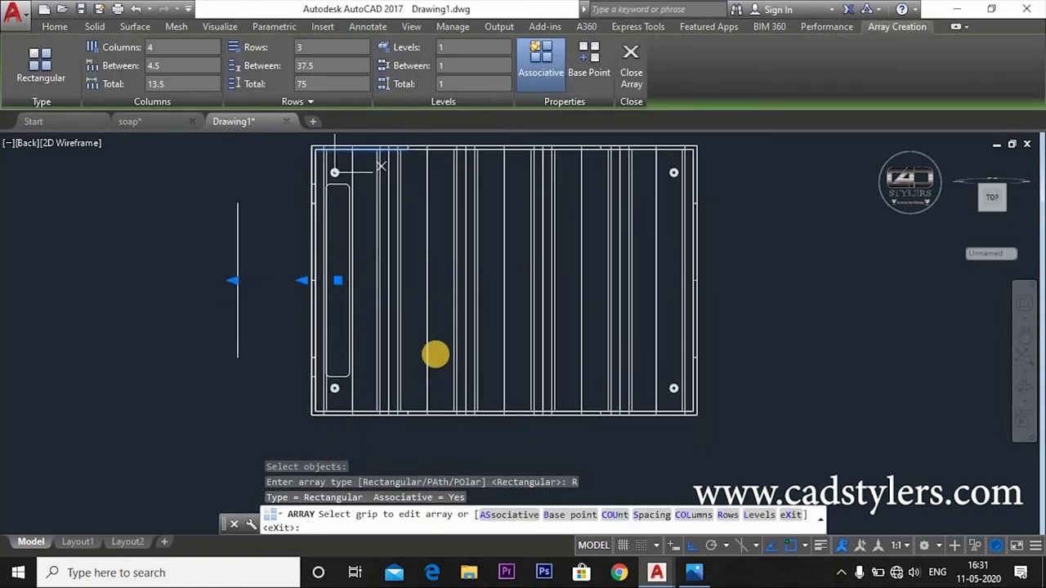
click(613, 515)
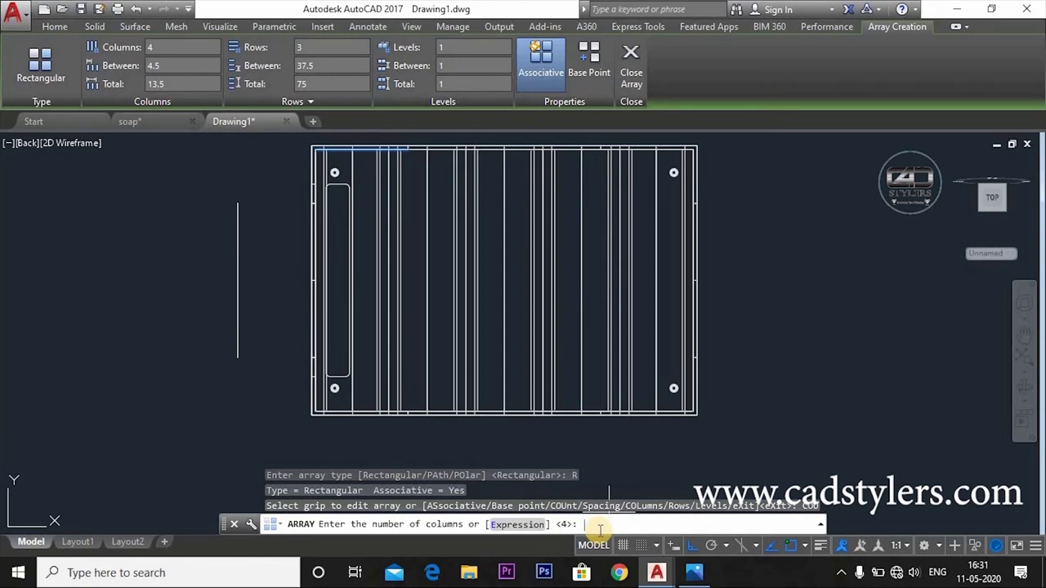
text(5)
key(Return)
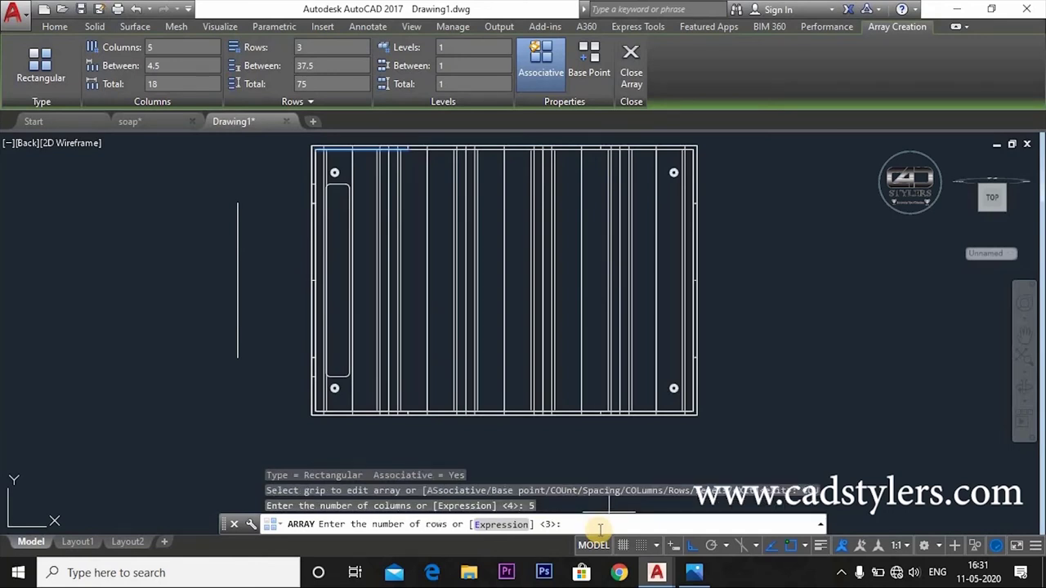
text(1)
key(Return)
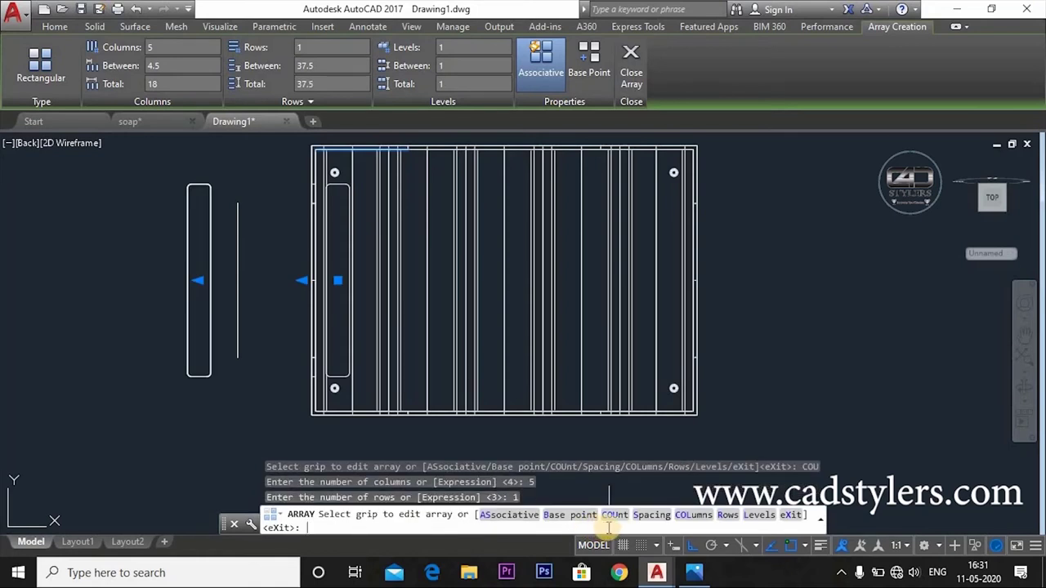
click(644, 515)
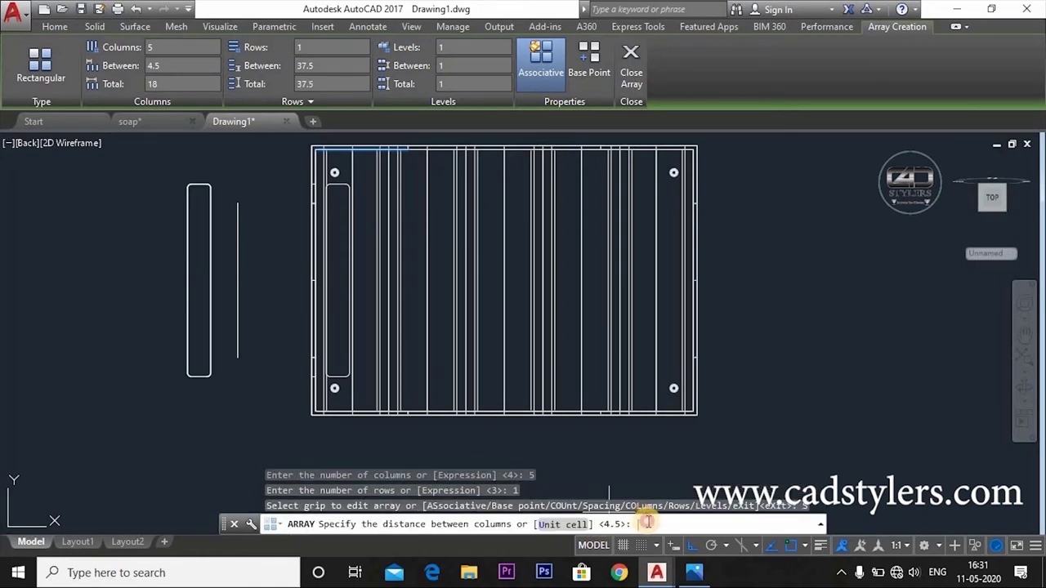
scroll(572, 458, down, 3)
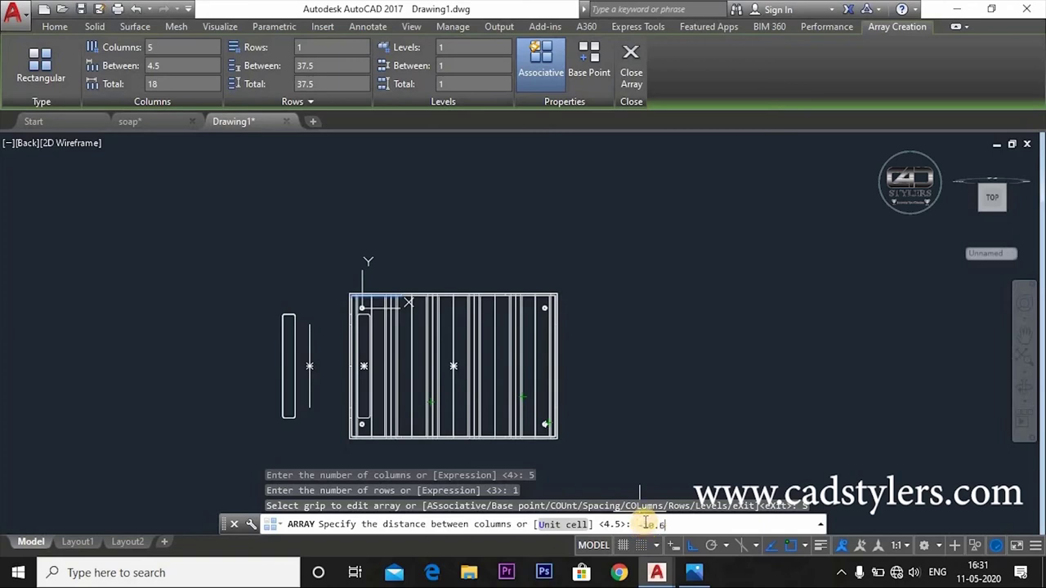
key(Return)
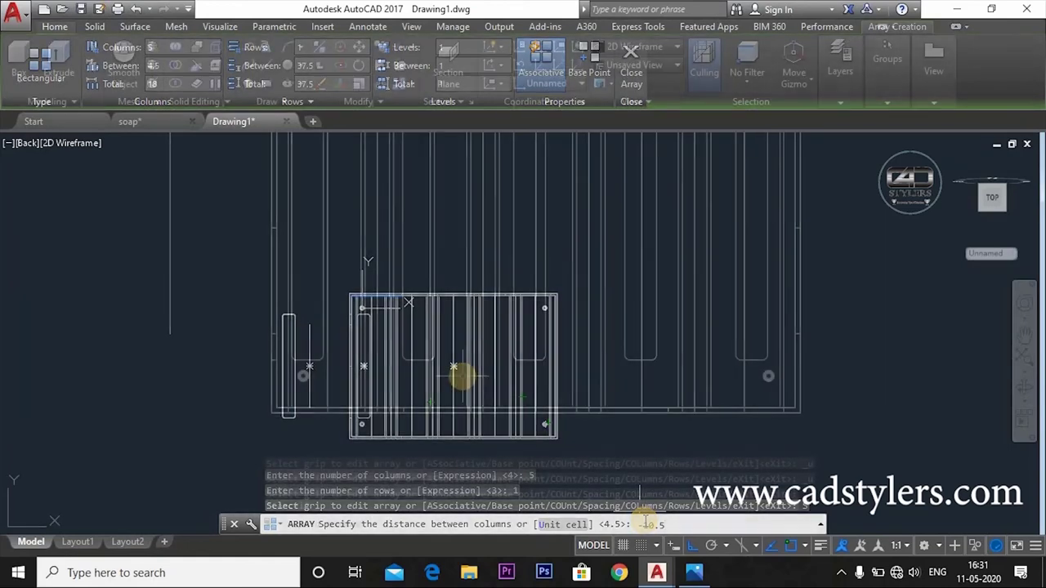
key(Escape)
- Orbit to a tilted 3D view and switch to the Conceptual visual style
scroll(460, 373, up, 3)
scroll(463, 384, down, 2)
mouse_move(462, 389)
shift+middle_down()
mouse_move(485, 299)
mouse_move(471, 418)
shift+middle_up()
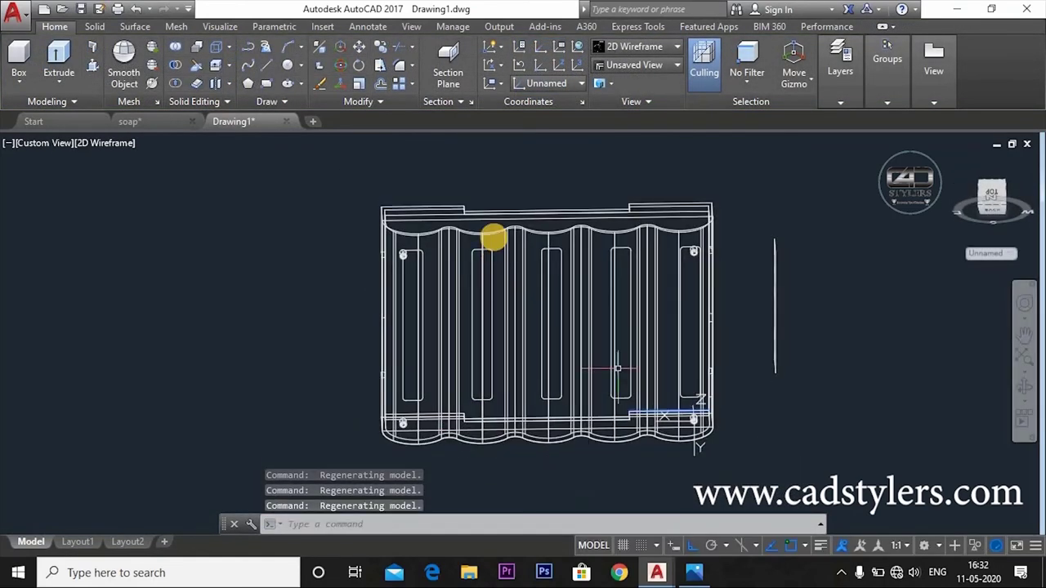
click(120, 144)
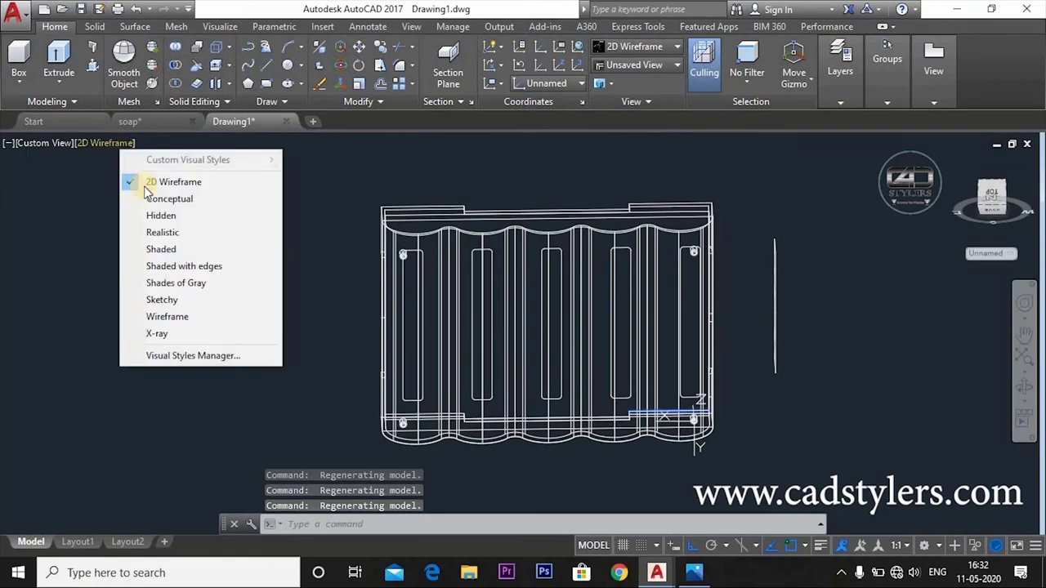
click(156, 197)
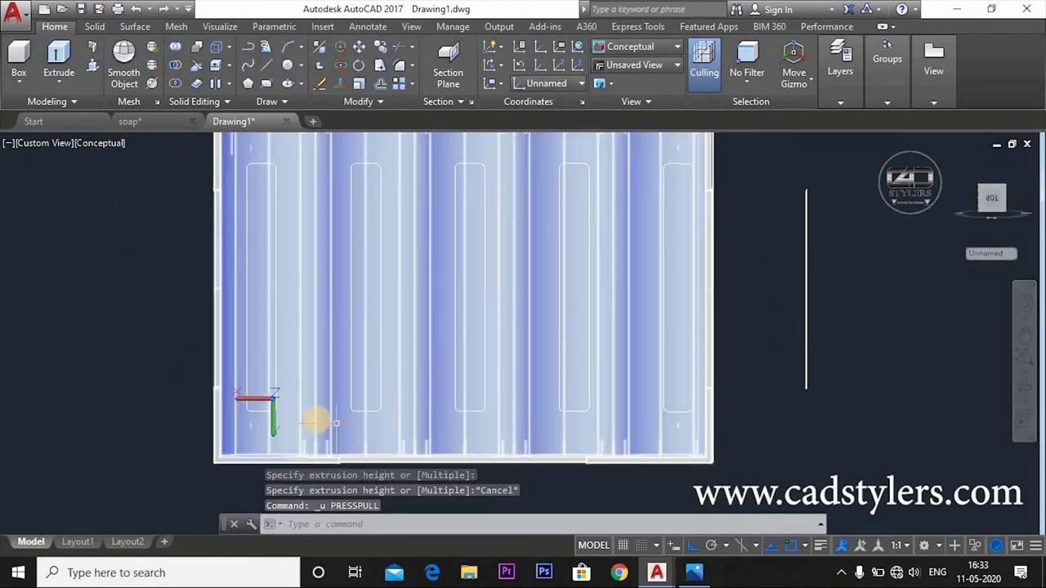
- Undo the earlier press-pull and explode to restore the five-slot array
key(Escape)
scroll(270, 400, up, 2)
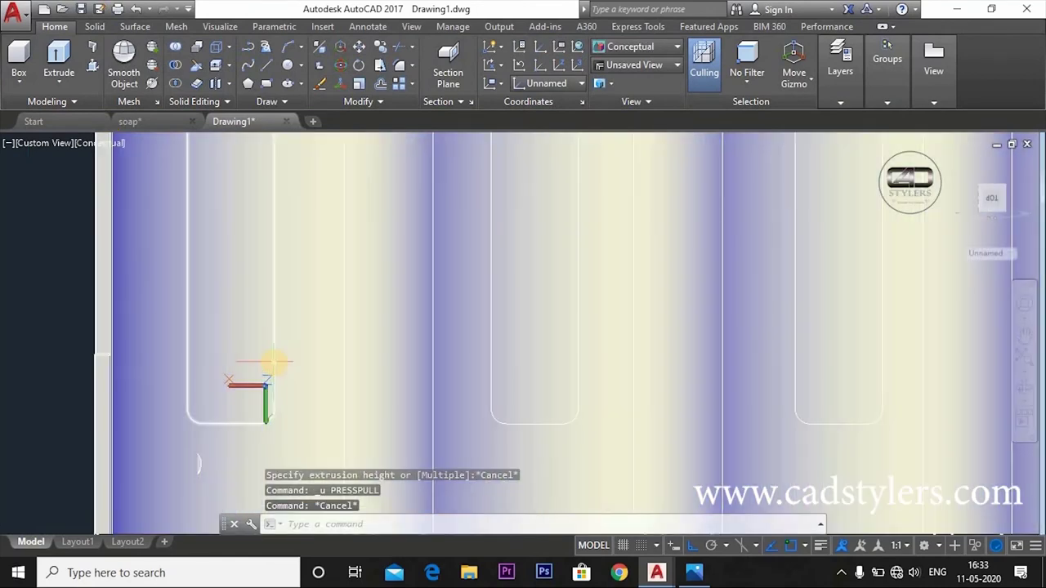
scroll(274, 363, down, 2)
scroll(275, 363, up, 1)
key(ctrl+z)
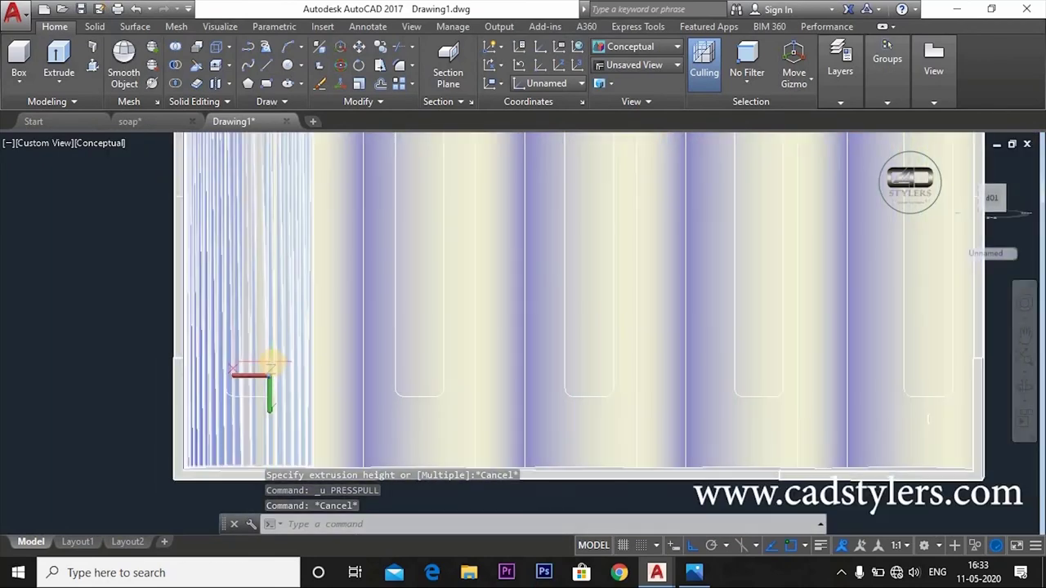
key(ctrl+z)
scroll(274, 365, up, 2)
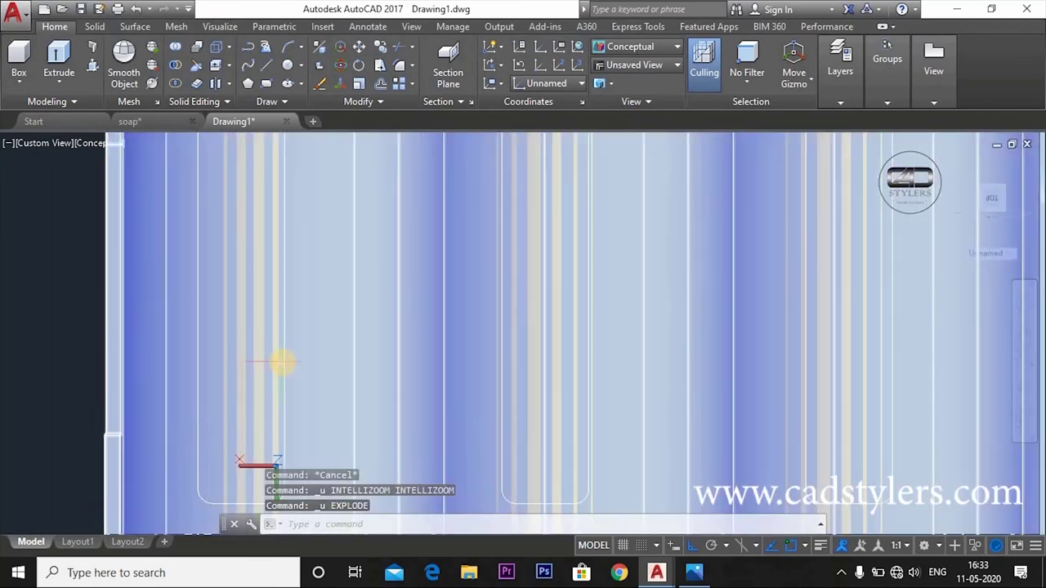
scroll(284, 358, down, 4)
click(285, 358)
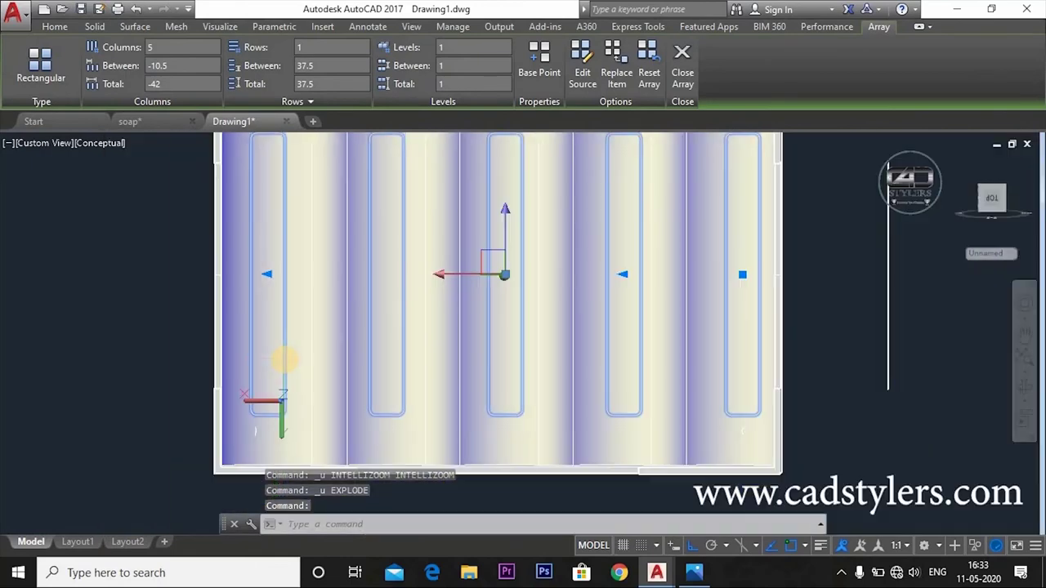
key(Escape)
- Explode the slot array into separate slot outlines
text(PREES)
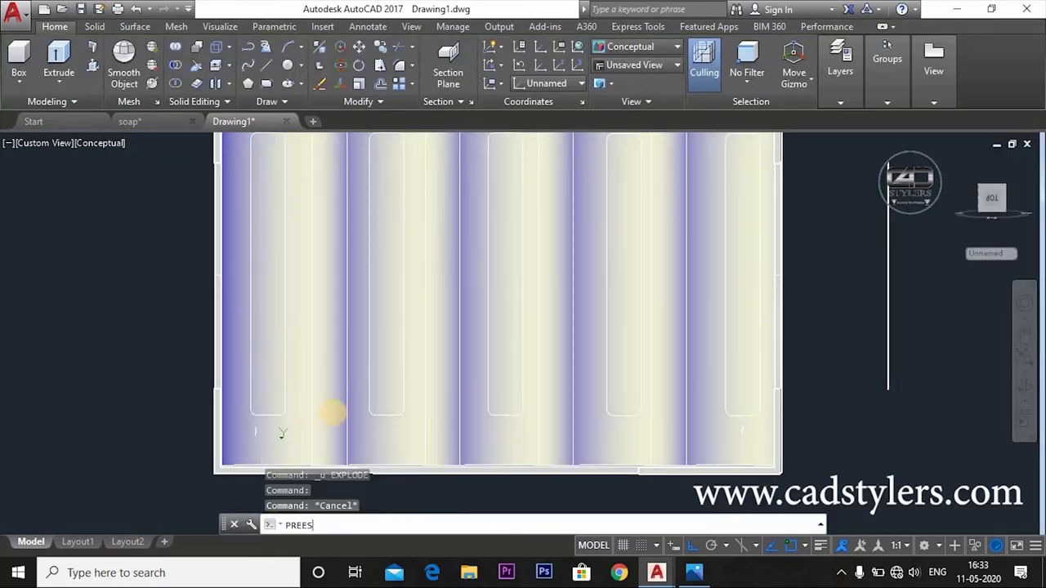
key(Return)
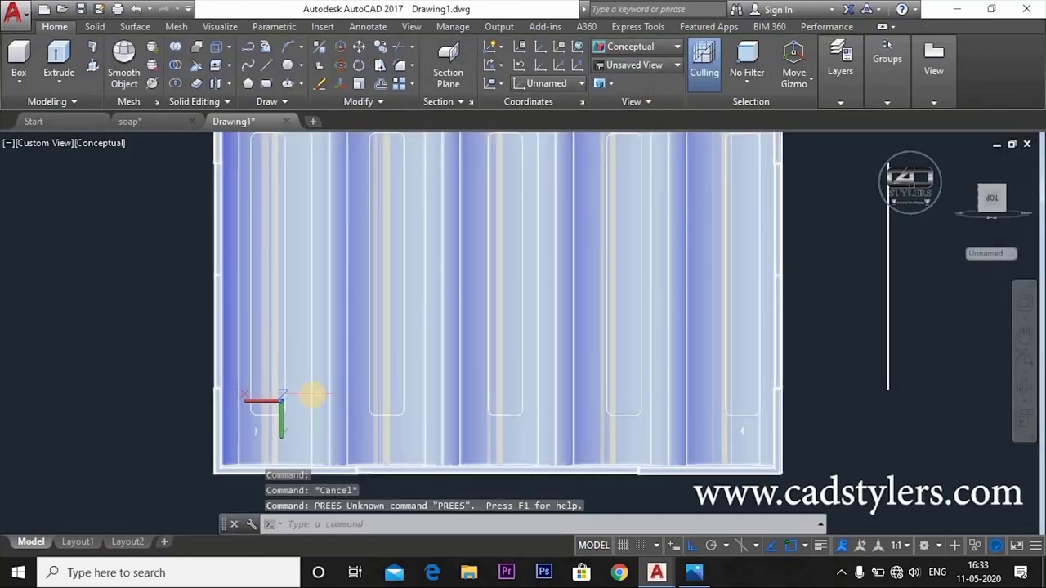
text(PRESSPULL)
key(Return)
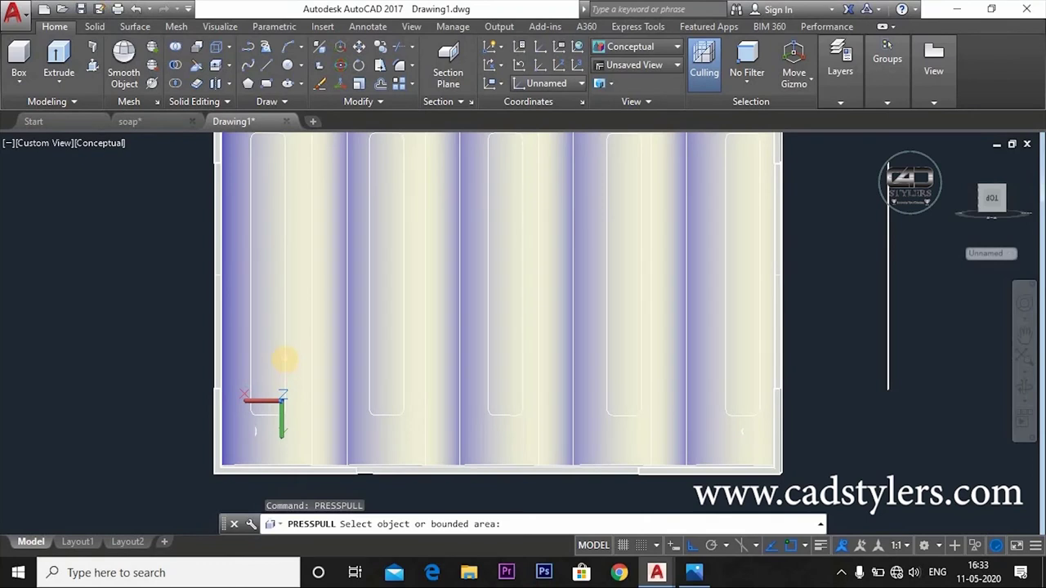
middle_drag(284, 360, 280, 391)
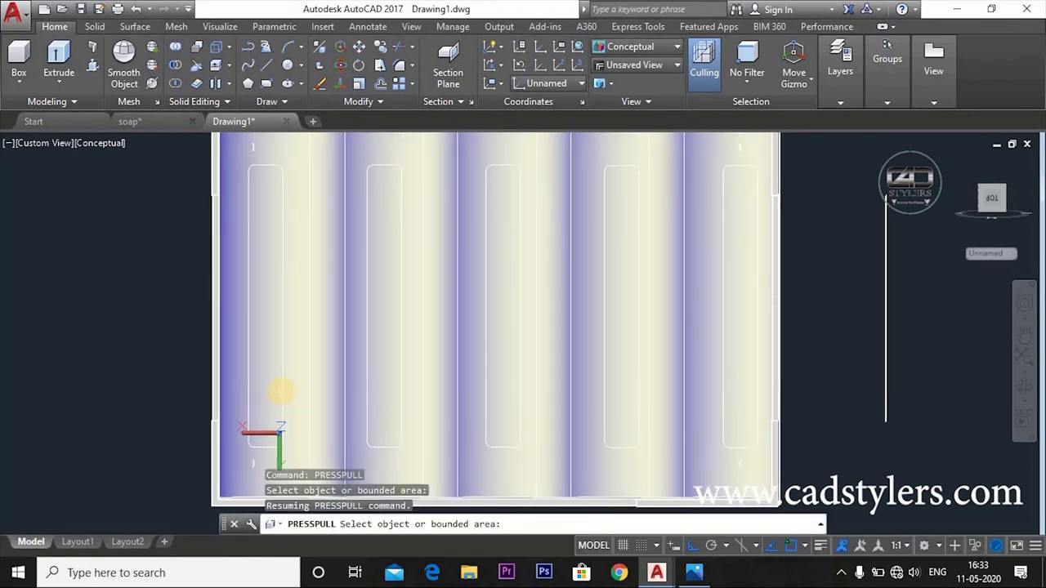
text(x)
key(Return)
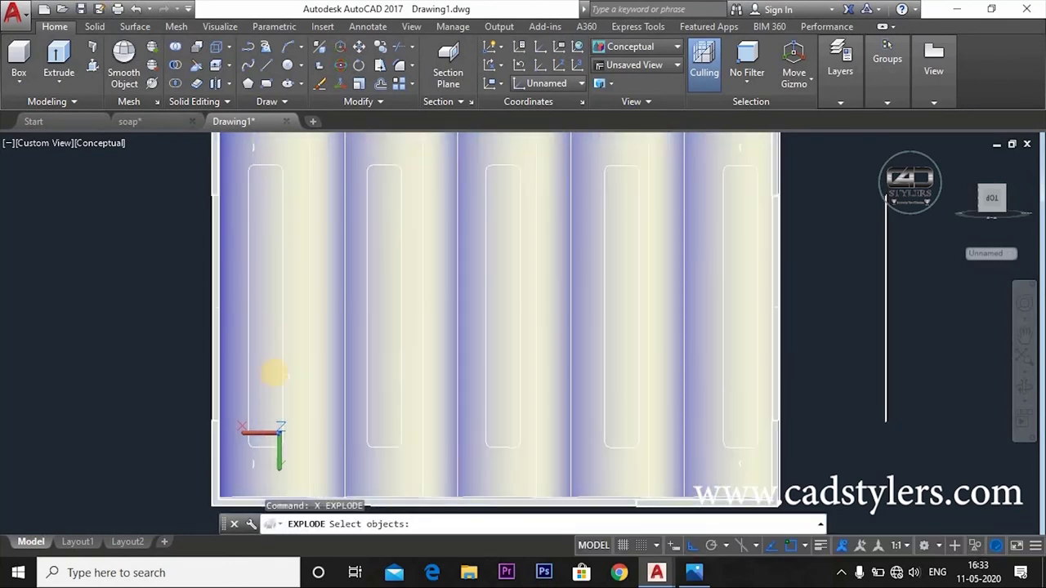
click(281, 366)
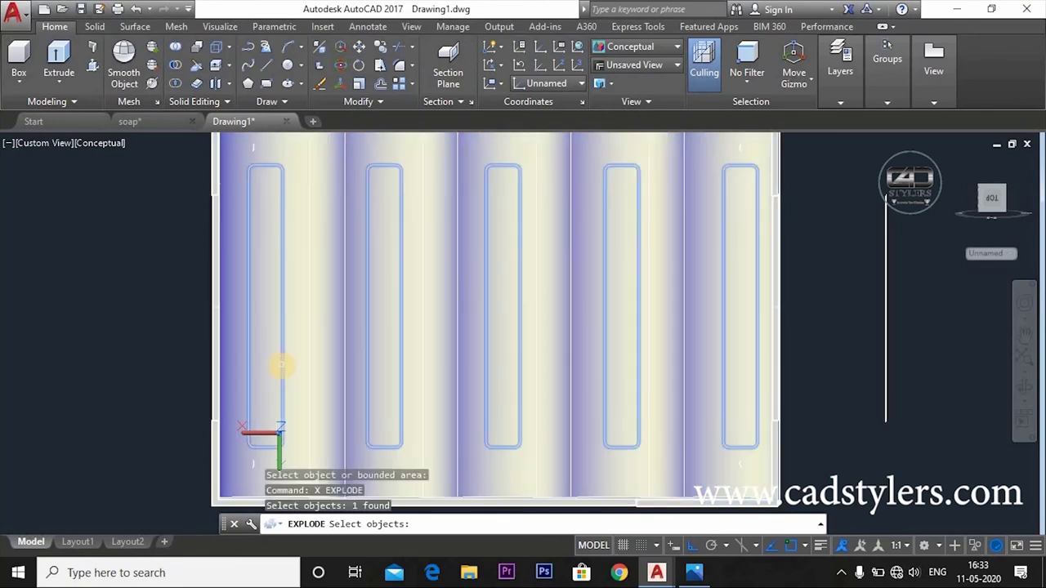
key(Return)
key(Escape)
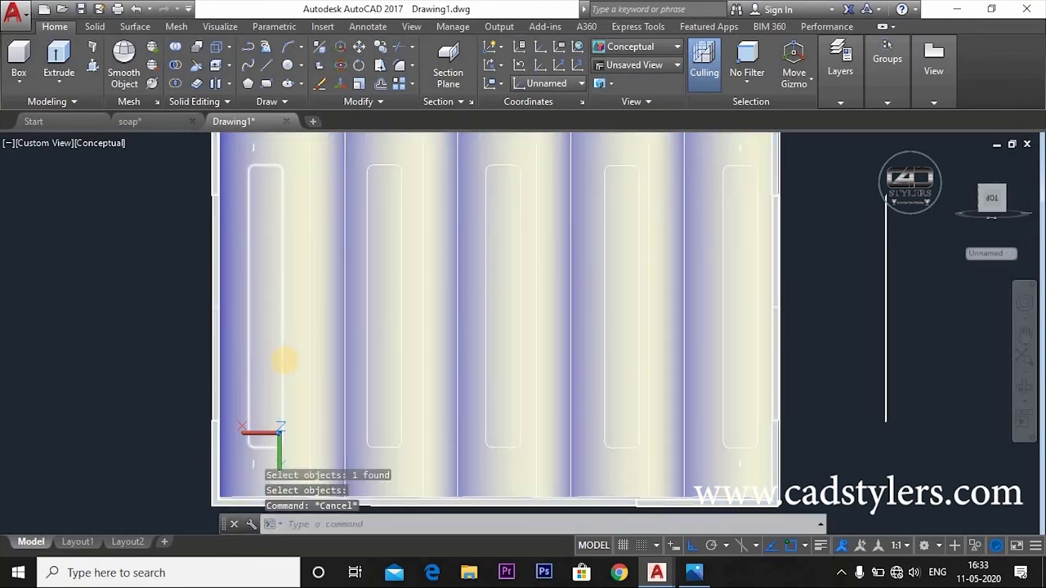
- Press-pull the leftmost slot outline into a thin solid bar and orbit to check it
text(p)
key(Return)
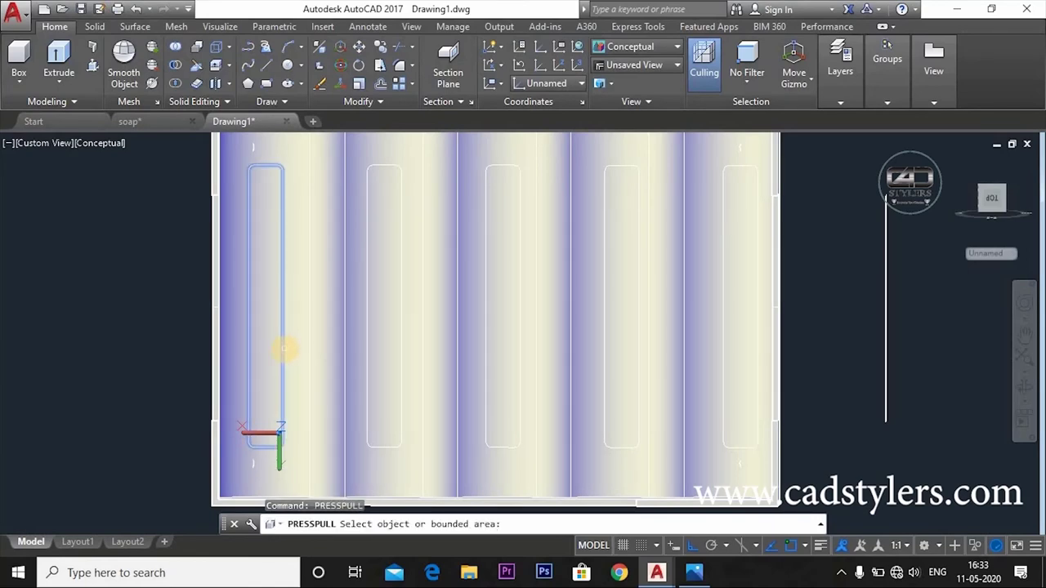
click(280, 350)
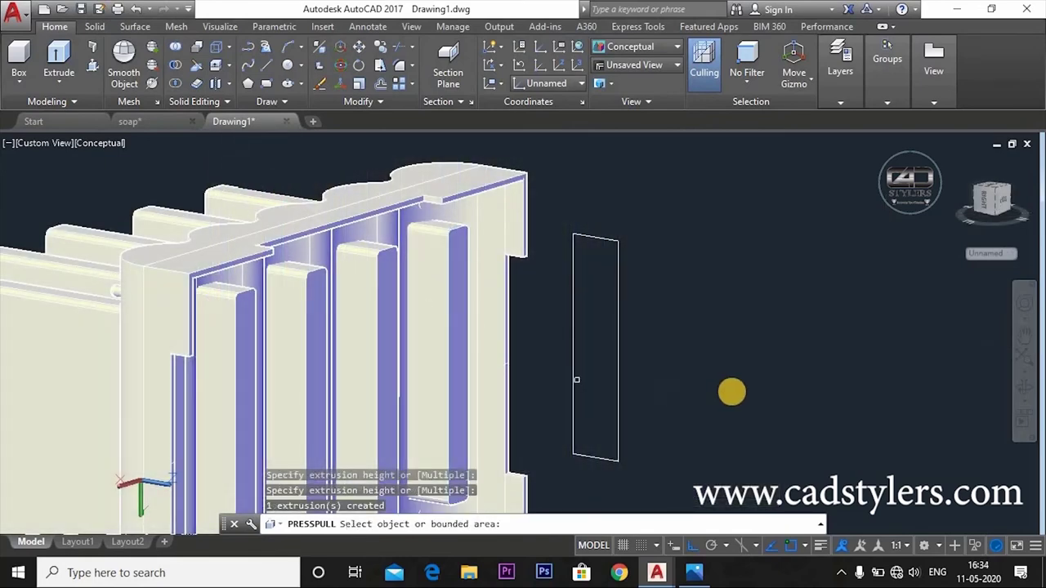
shift+middle_drag(692, 365, 640, 334)
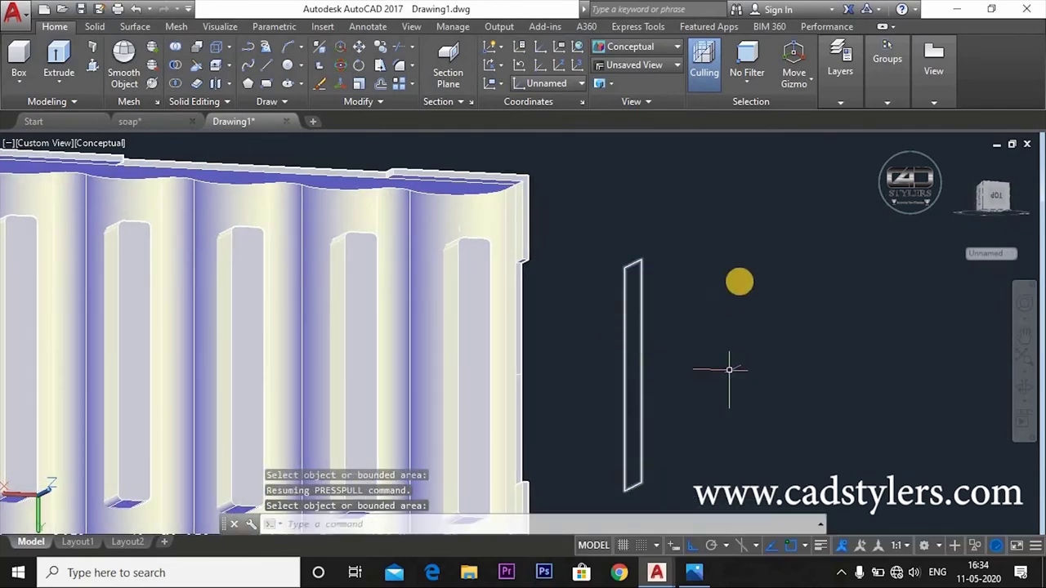
scroll(738, 280, up, 2)
key(Escape)
shift+middle_drag(699, 319, 695, 319)
- Subtract the five slot bars from the case solid with SUBTRACT
text(SUBTRACT)
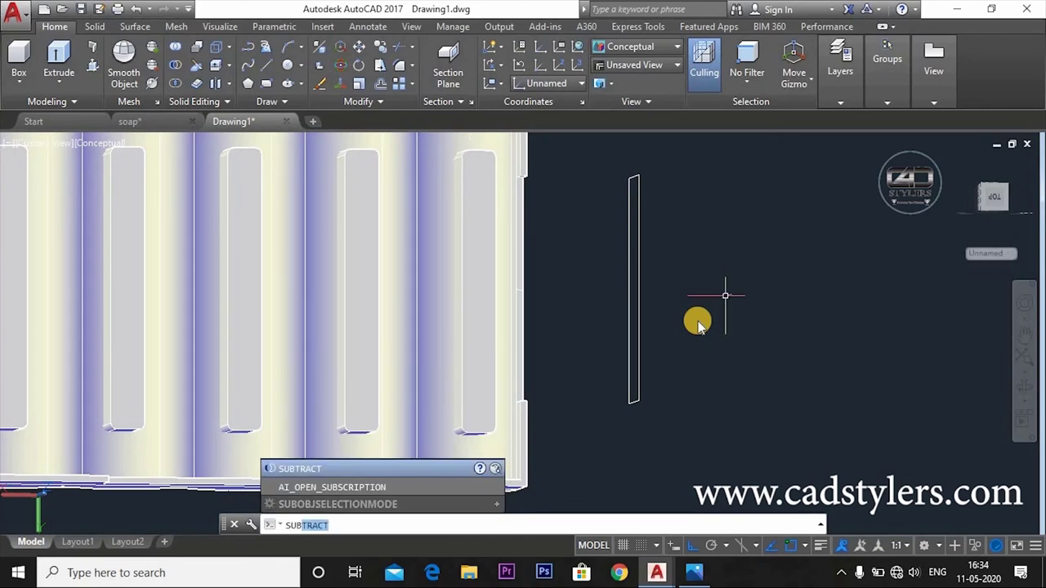
key(Return)
scroll(677, 397, down, 4)
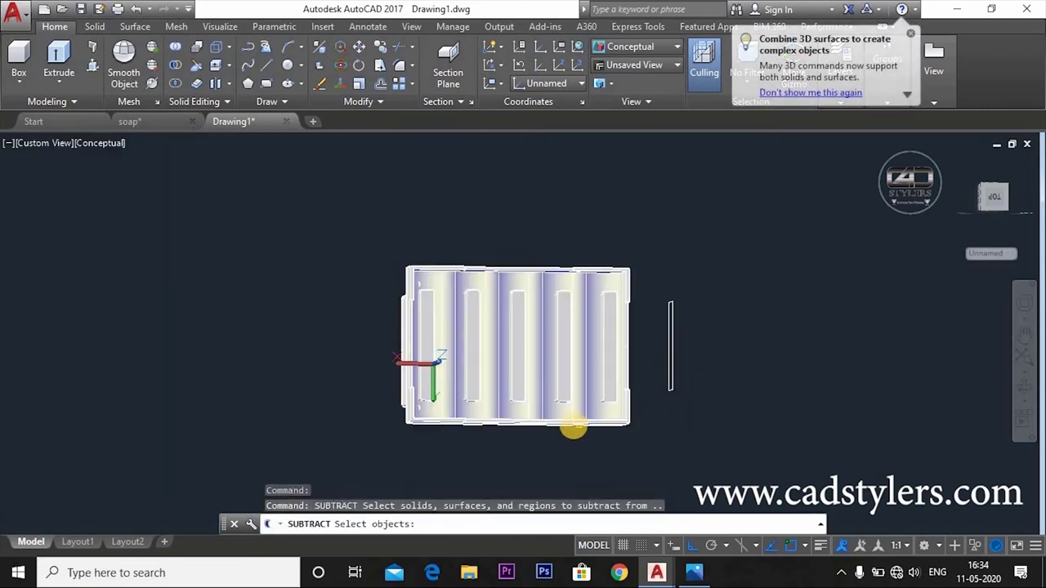
click(567, 412)
key(Return)
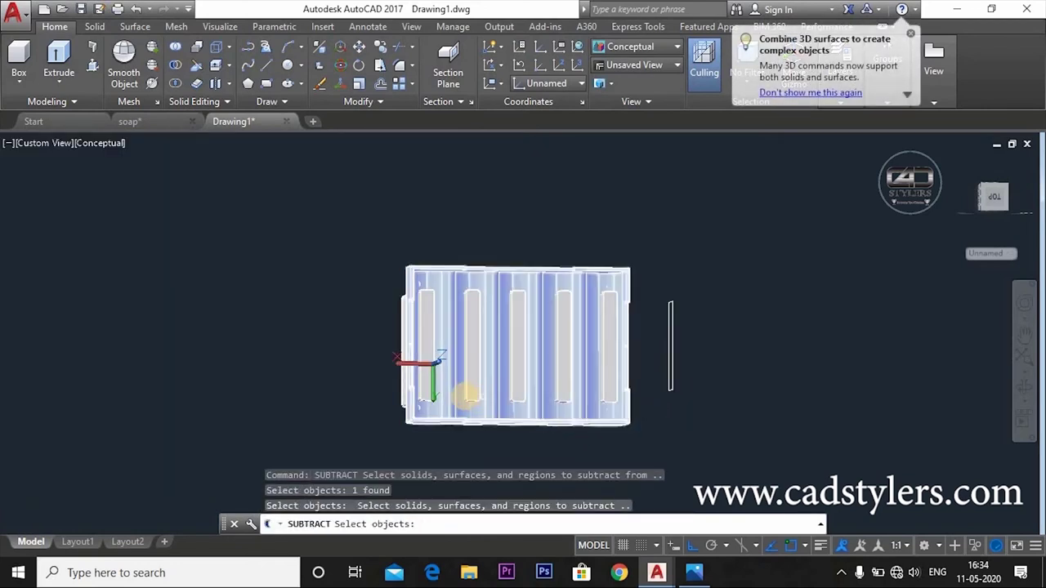
scroll(419, 394, up, 3)
click(437, 381)
click(525, 381)
click(621, 380)
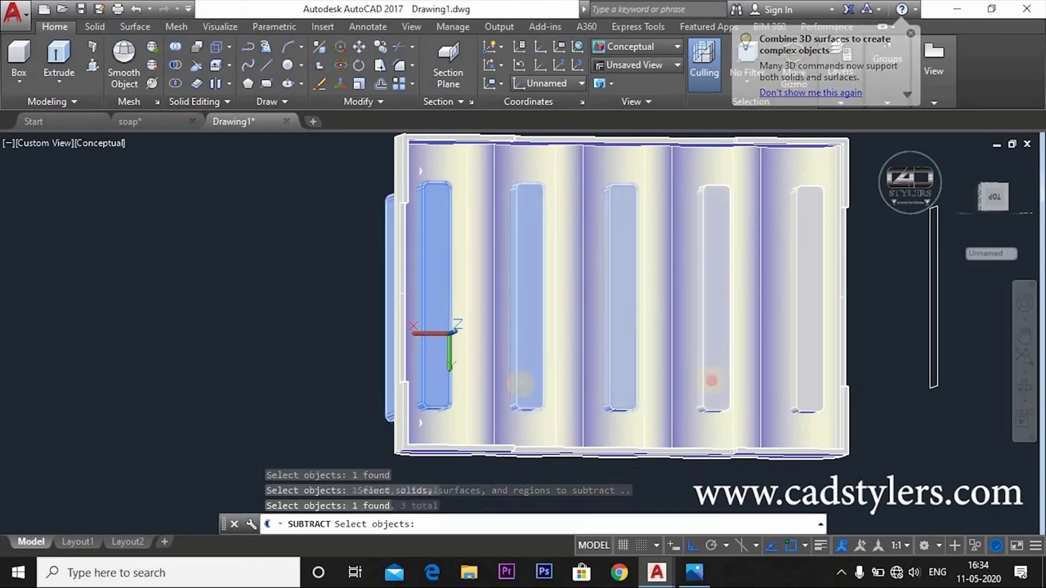
click(711, 381)
click(805, 376)
key(Return)
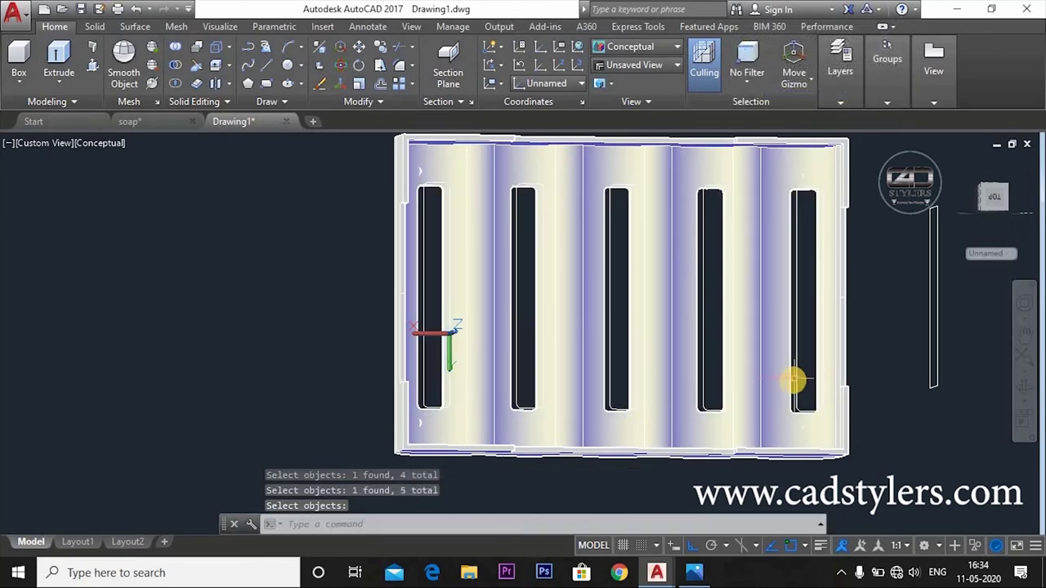
- Orbit and zoom to inspect the wavy base and the five cut slots
scroll(793, 380, down, 2)
mouse_move(782, 384)
shift+middle_down()
mouse_move(722, 416)
mouse_move(742, 388)
mouse_move(724, 348)
mouse_move(724, 366)
shift+middle_up()
scroll(738, 398, down, 2)
scroll(735, 406, up, 3)
scroll(724, 366, up, 3)
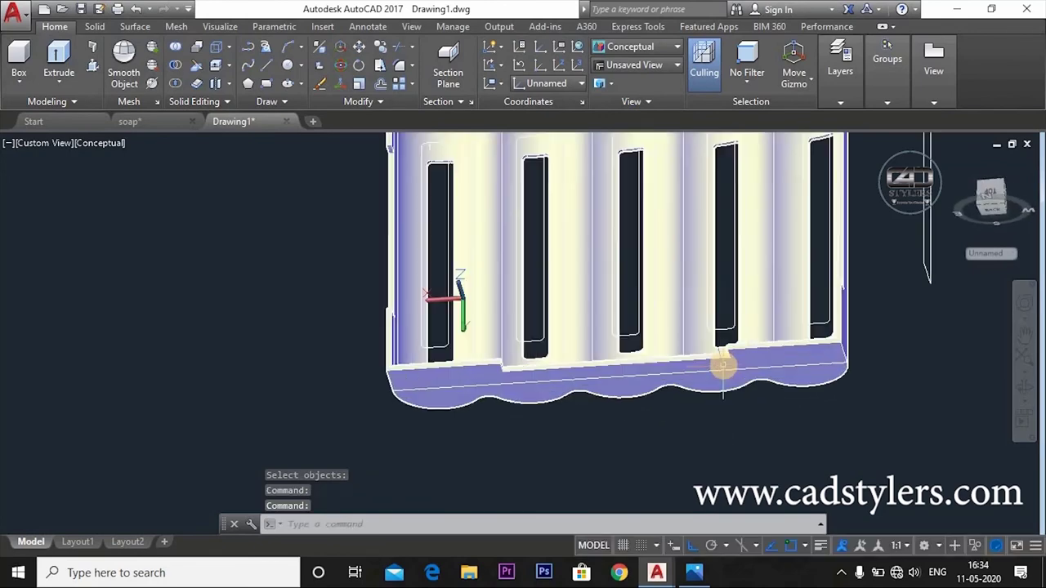
- Zoom into the reference's top view in Photos, then orbit the AutoCAD case along its base
click(694, 572)
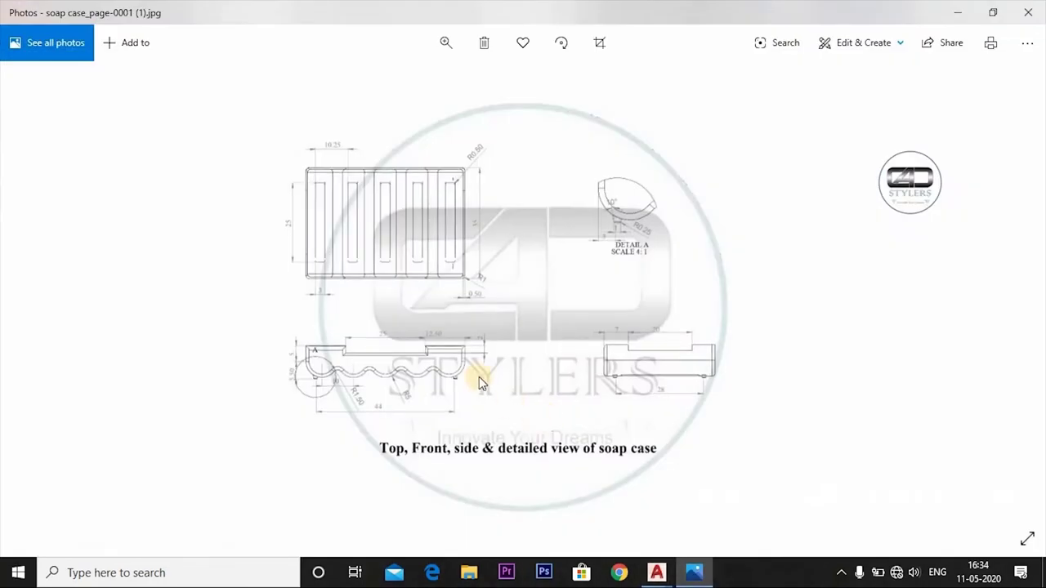
scroll(370, 264, up, 2)
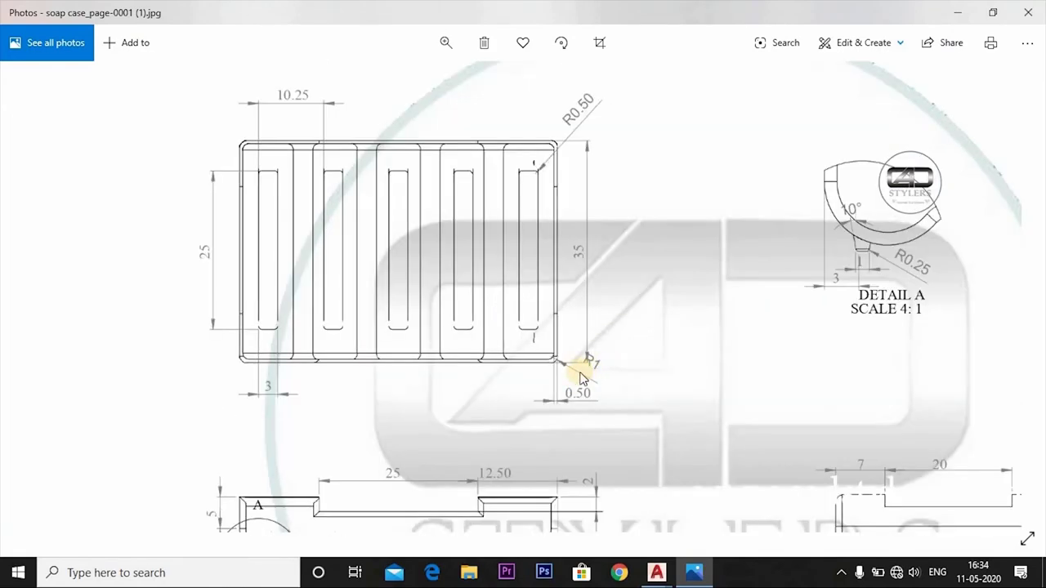
click(660, 570)
mouse_move(694, 427)
shift+middle_down()
mouse_move(646, 458)
mouse_move(689, 491)
mouse_move(771, 439)
mouse_move(730, 422)
shift+middle_up()
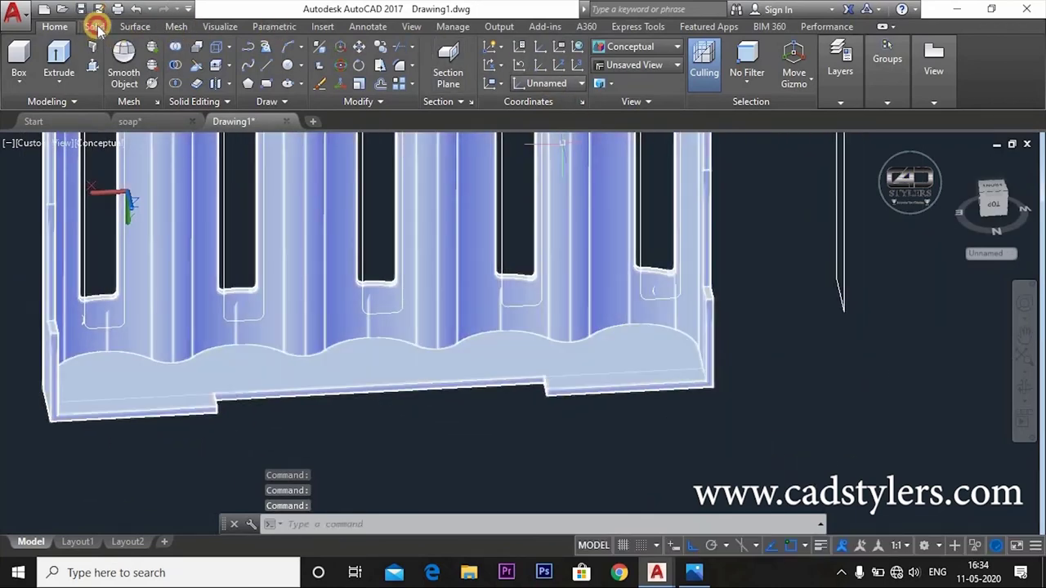
- Start Fillet Edge on the solid and chain-select the wavy bottom edges
click(95, 27)
click(552, 65)
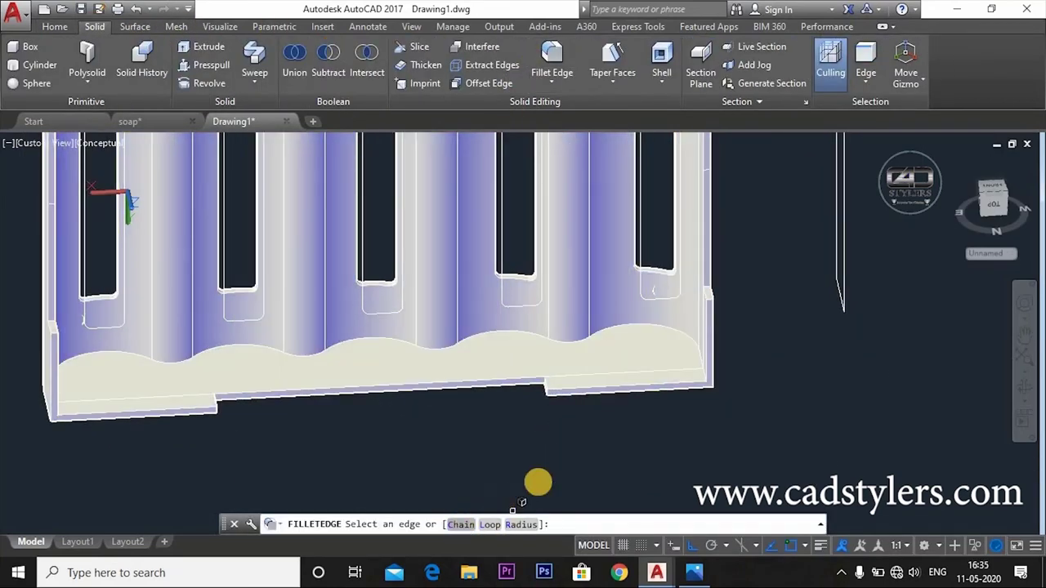
shift+middle_drag(646, 466, 597, 490)
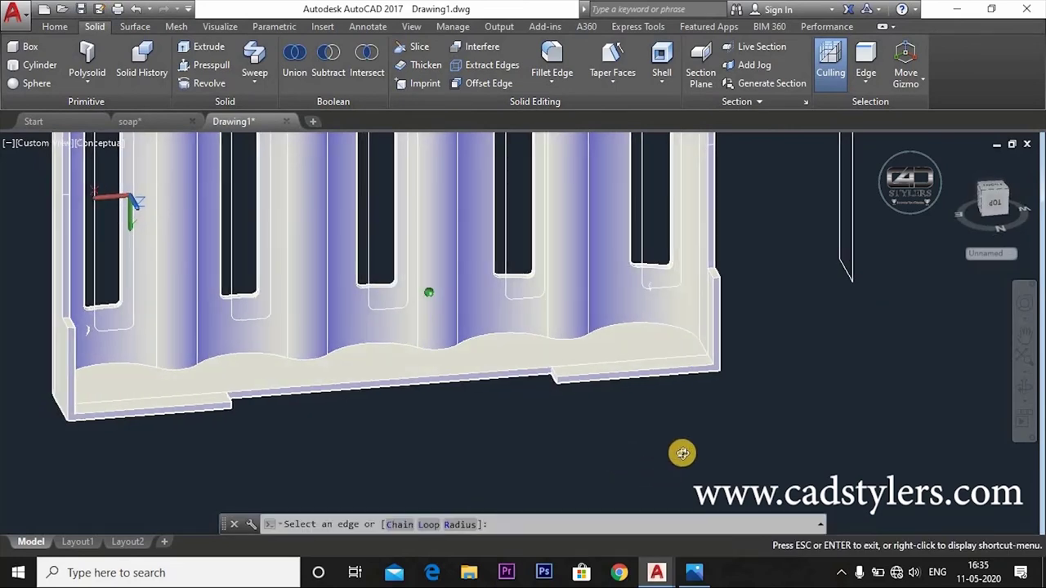
scroll(703, 342, up, 3)
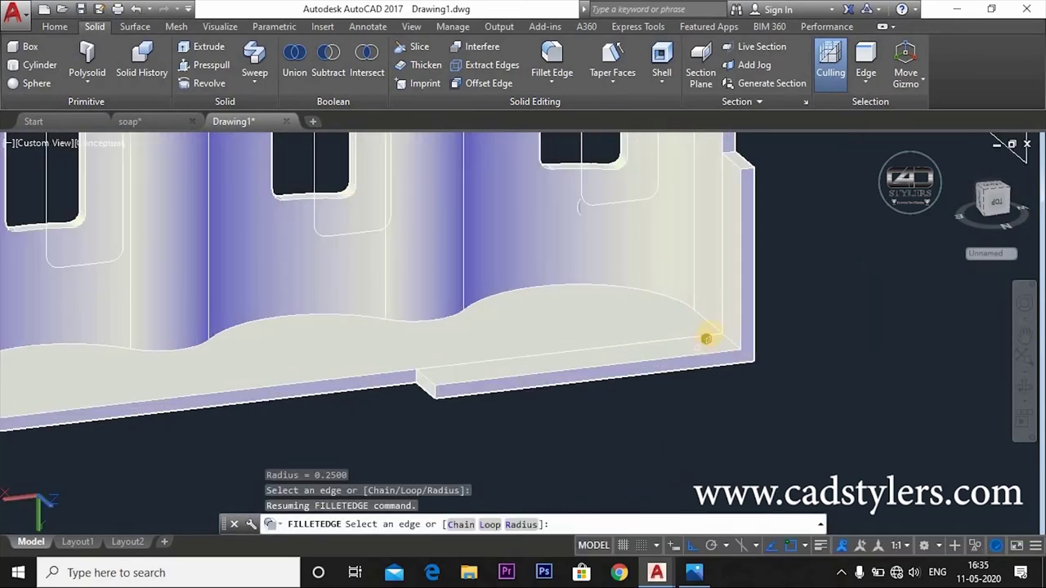
click(721, 321)
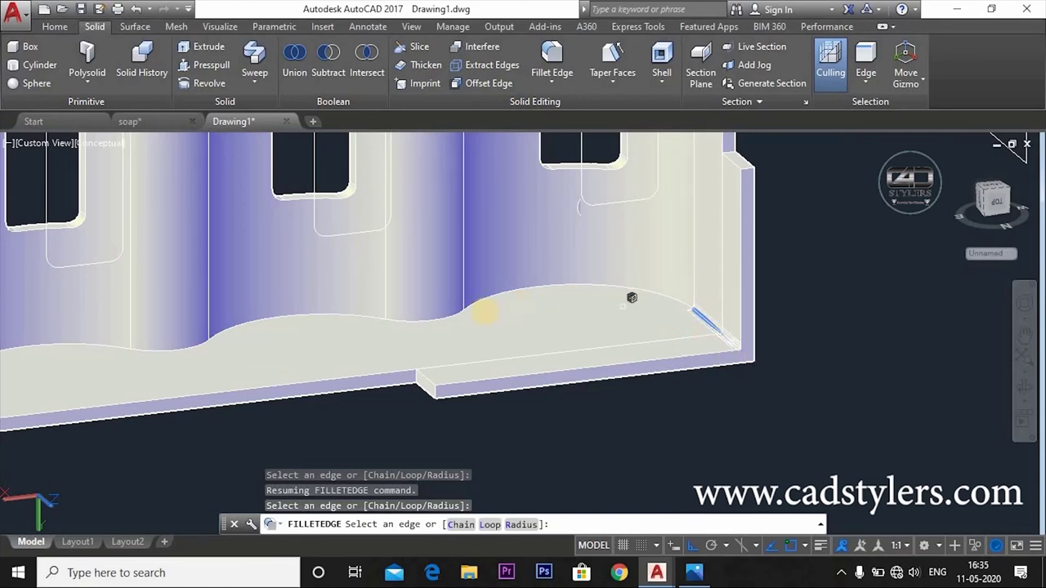
scroll(401, 350, down, 3)
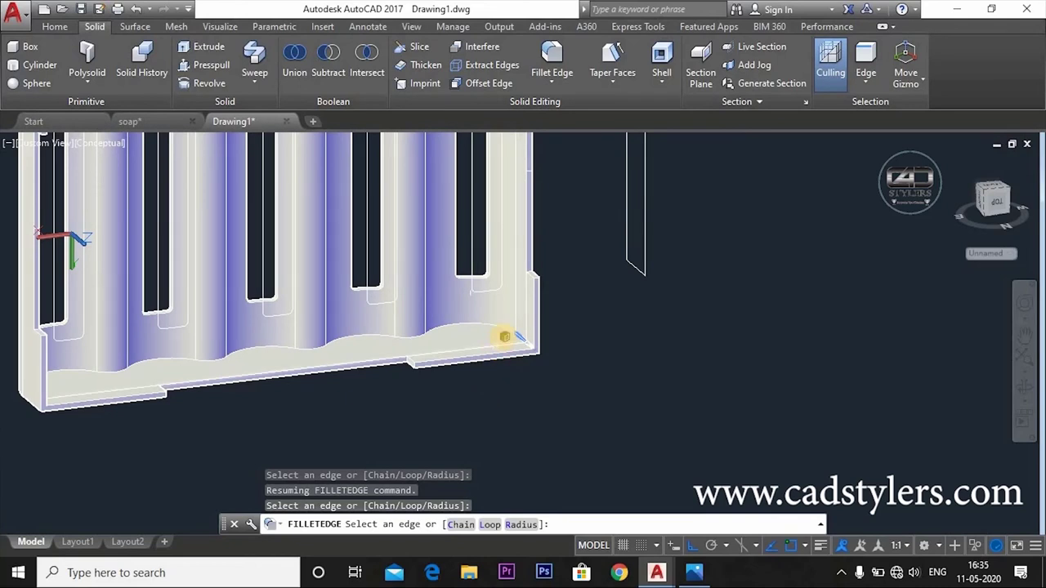
scroll(505, 337, up, 2)
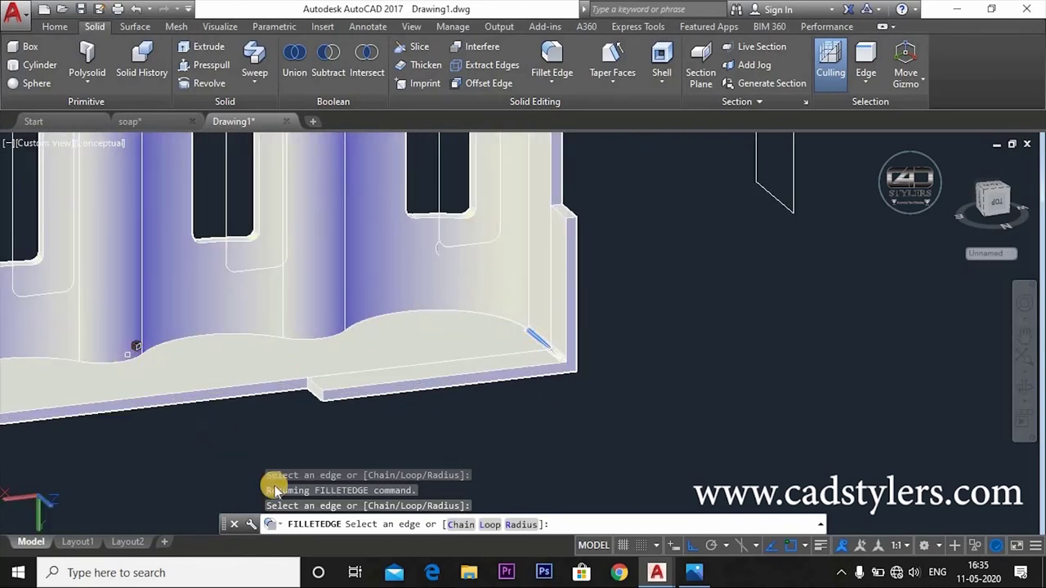
text(c)
key(Return)
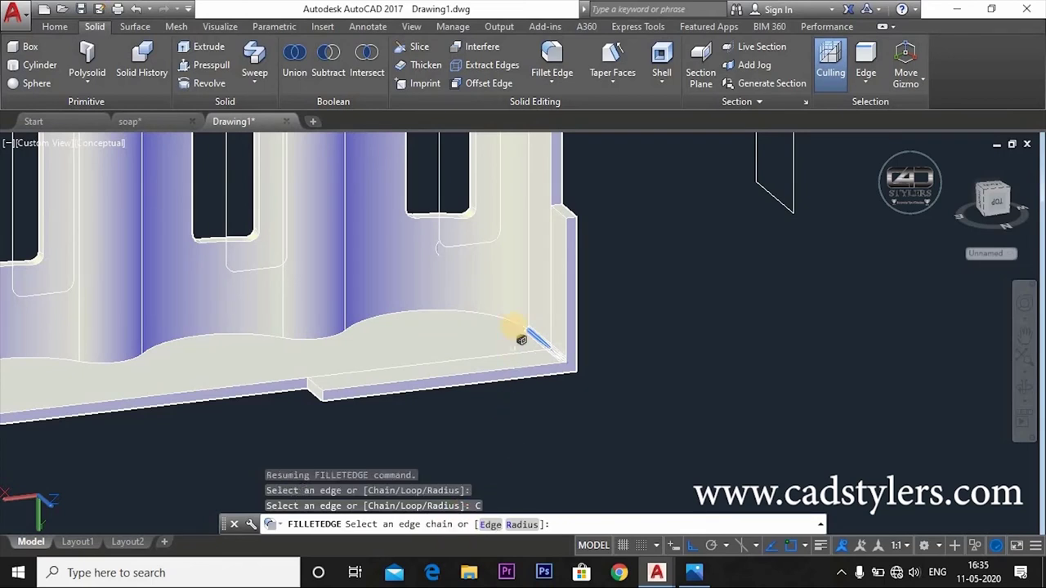
click(528, 313)
scroll(528, 313, down, 2)
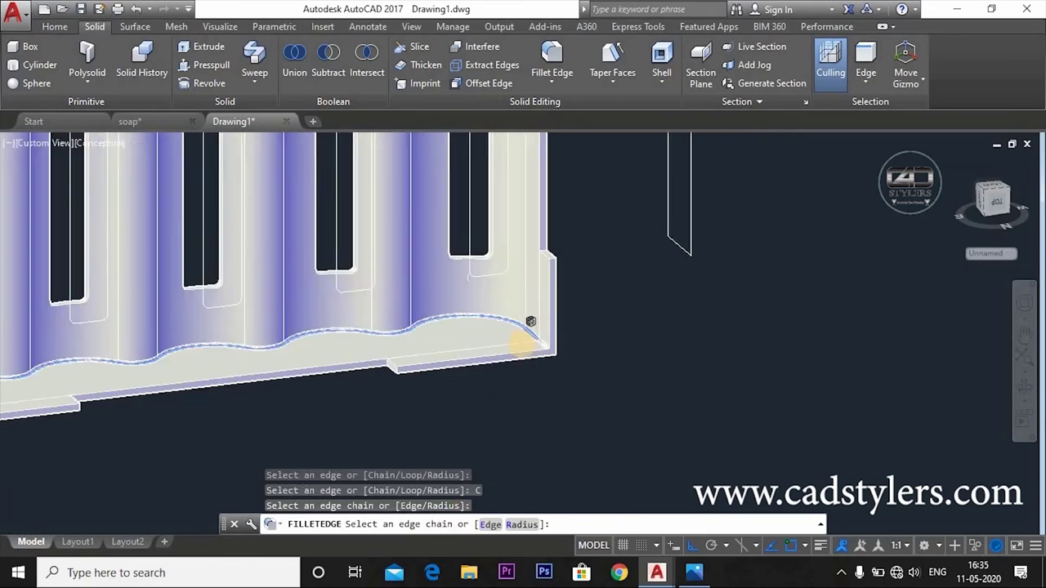
scroll(528, 313, down, 2)
shift+middle_drag(381, 362, 350, 303)
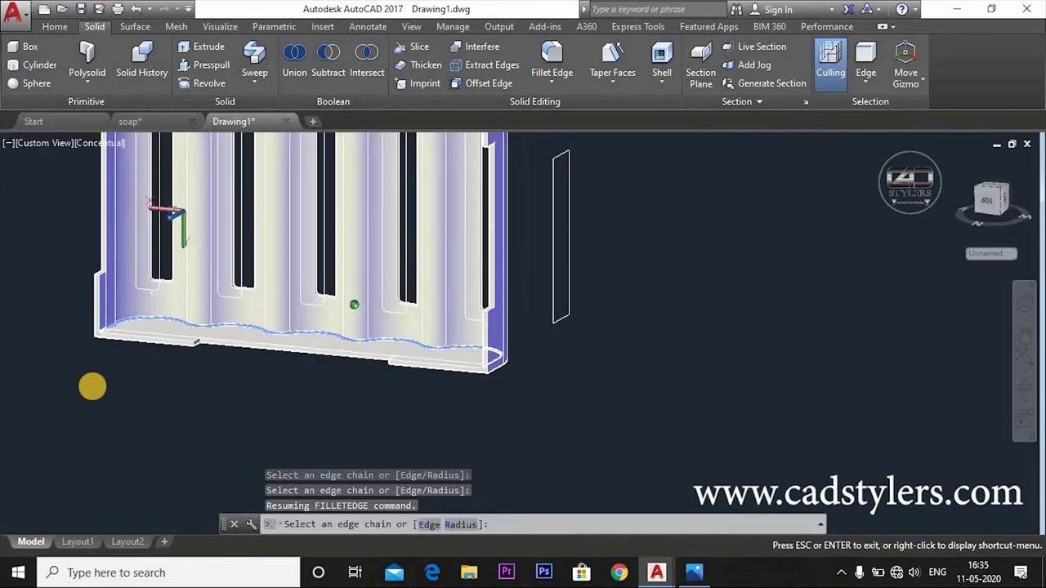
- Set the fillet radius to 1 and apply it to the 22-edge wavy chain
click(520, 527)
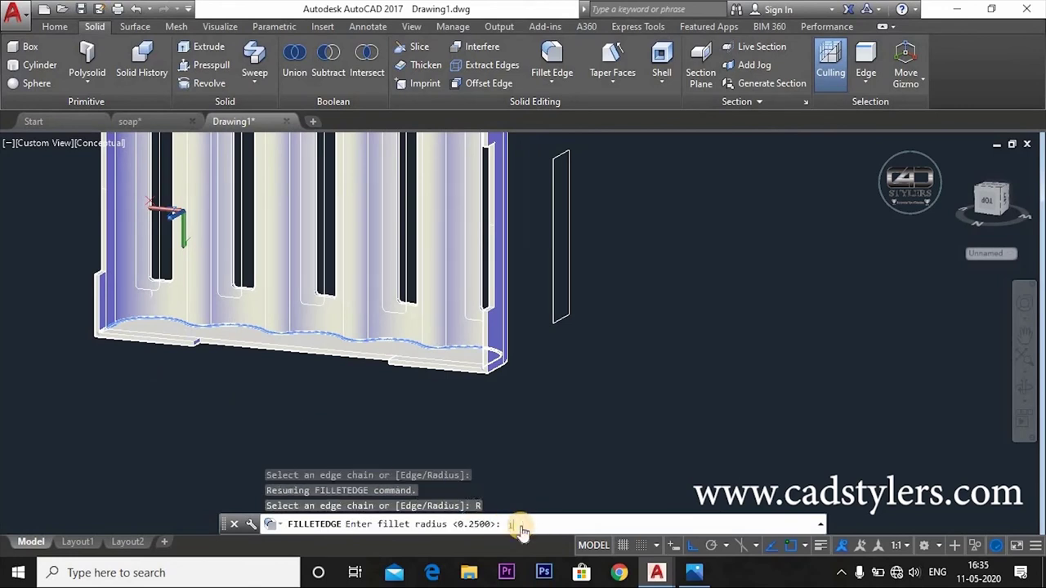
key(Return)
scroll(359, 419, up, 2)
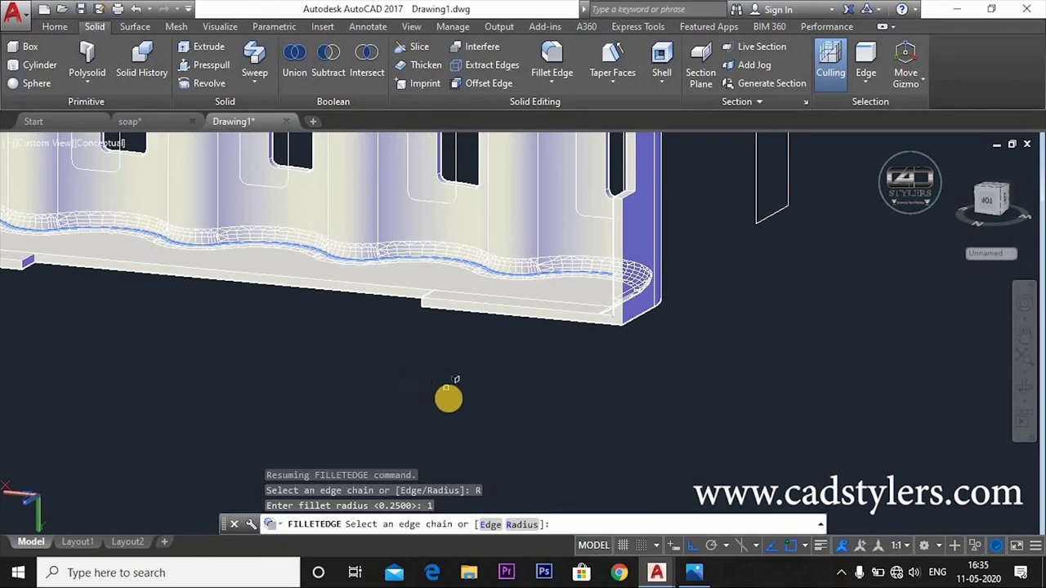
mouse_move(448, 398)
shift+middle_down()
mouse_move(544, 350)
mouse_move(666, 214)
mouse_move(676, 233)
shift+middle_up()
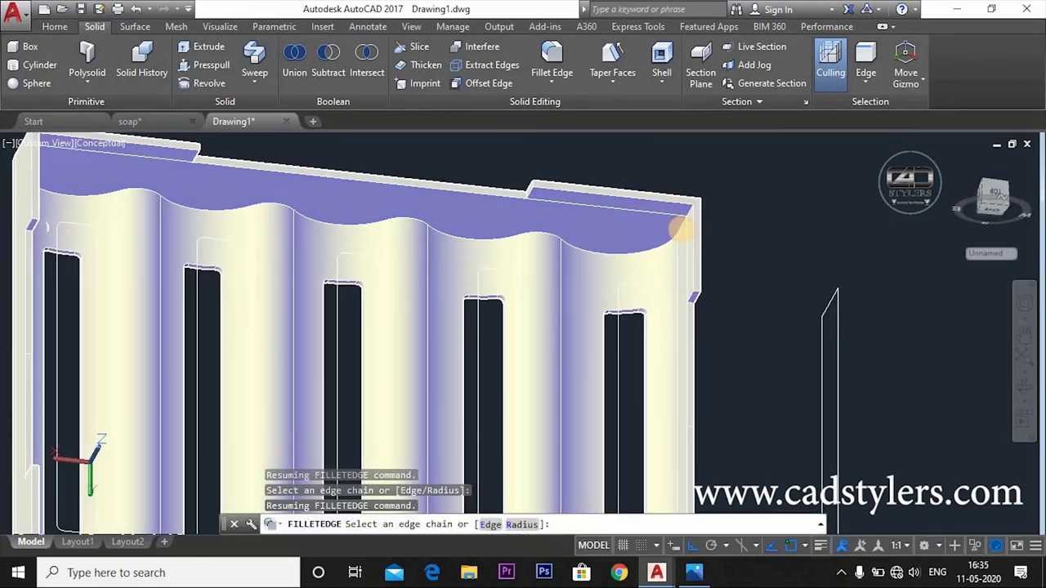
scroll(679, 231, down, 4)
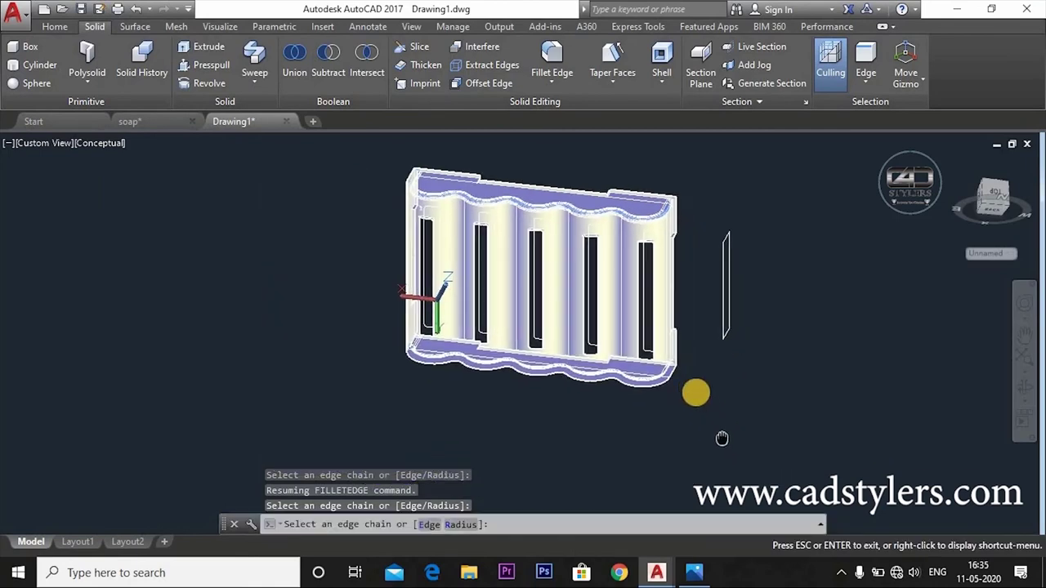
scroll(695, 392, up, 3)
scroll(768, 319, up, 2)
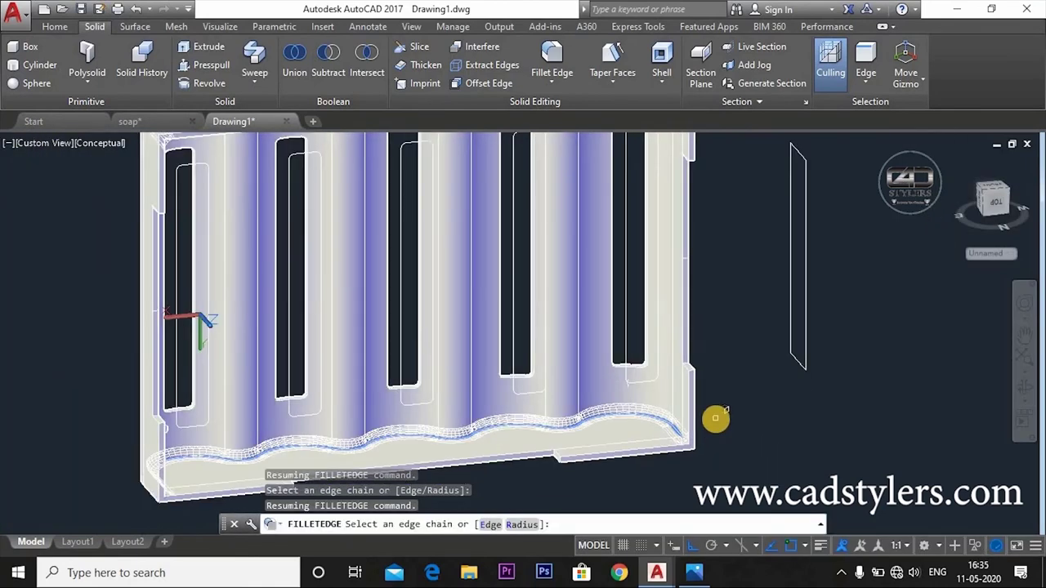
click(715, 418)
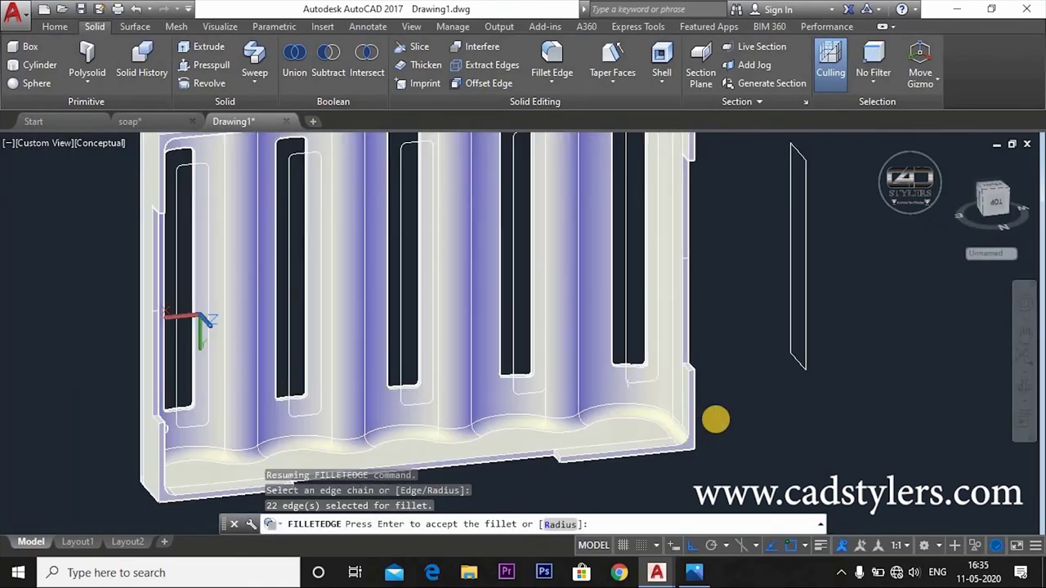
key(Return)
scroll(744, 446, down, 3)
shift+middle_drag(755, 432, 733, 412)
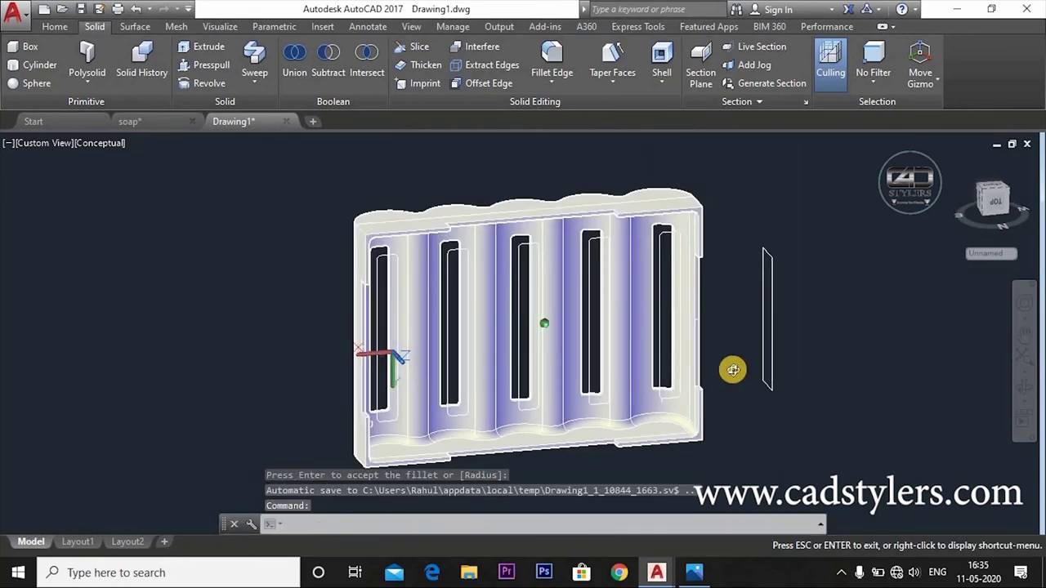
scroll(677, 409, up, 5)
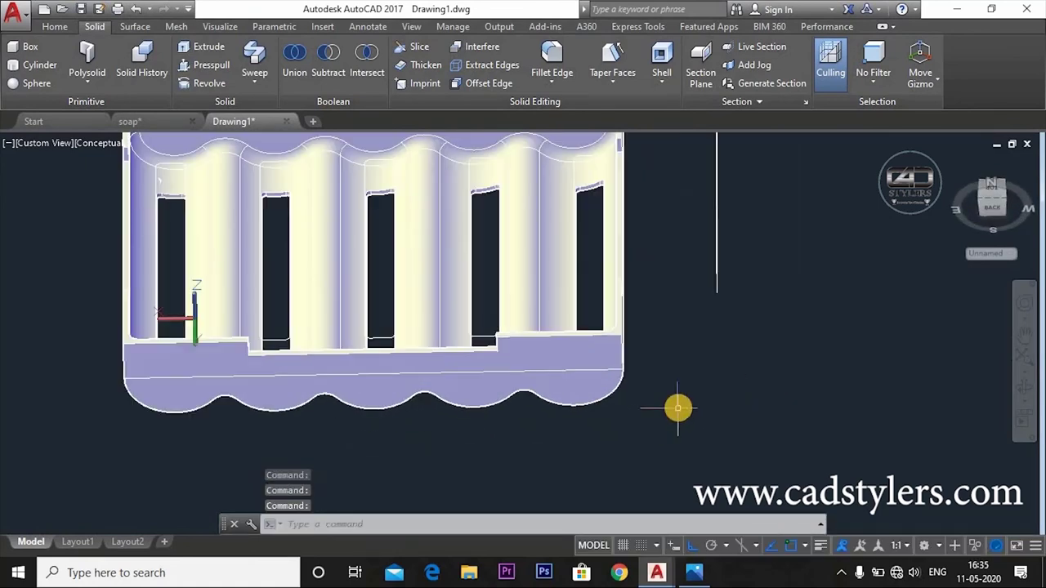
shift+middle_drag(678, 409, 617, 411)
- Start another Fillet Edge and chain-select the tangent edges along the curved face
scroll(621, 408, up, 4)
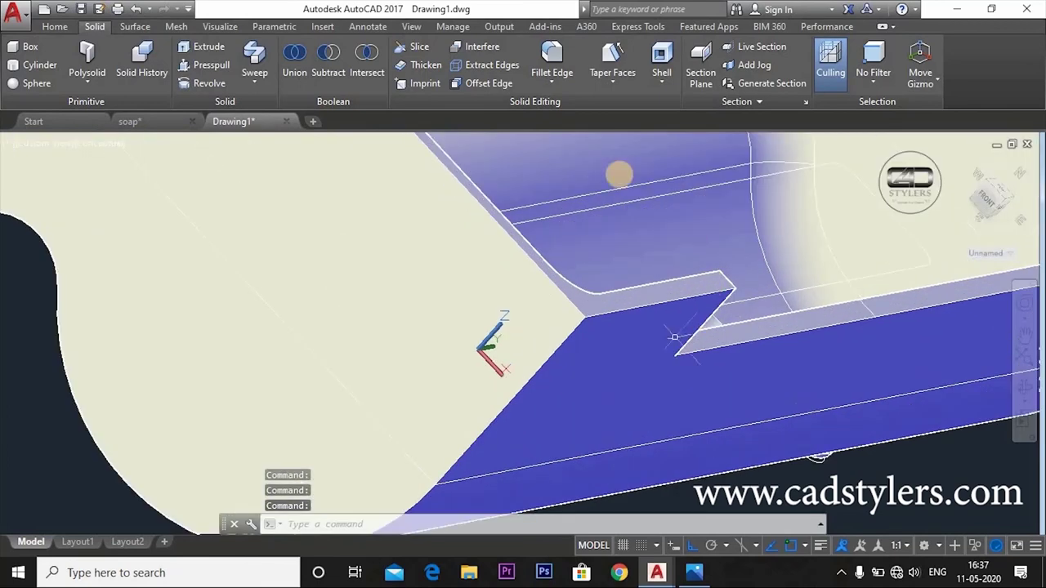
click(551, 64)
scroll(576, 232, down, 5)
scroll(572, 274, down, 2)
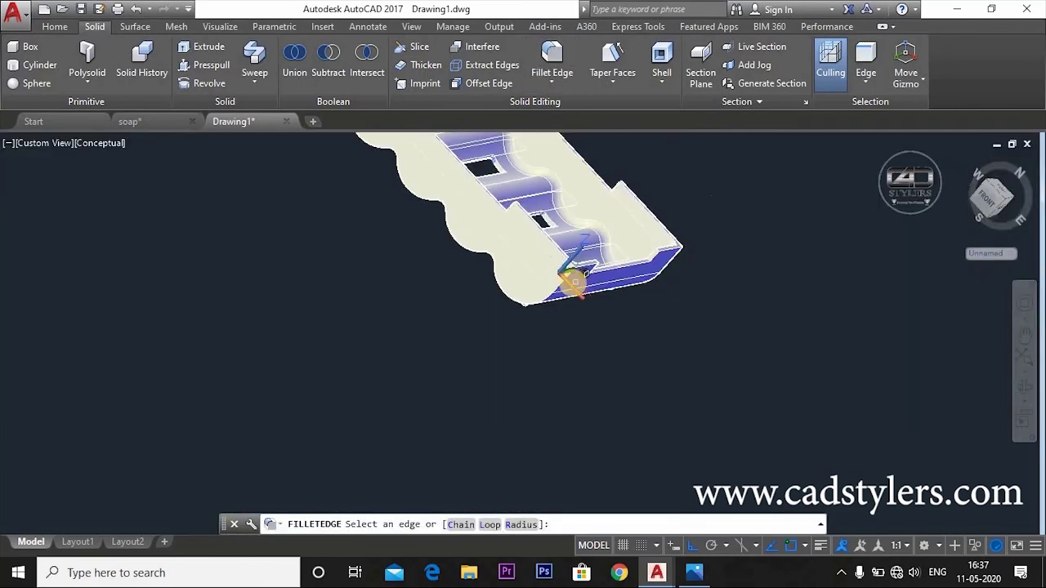
scroll(567, 282, up, 3)
scroll(564, 282, up, 5)
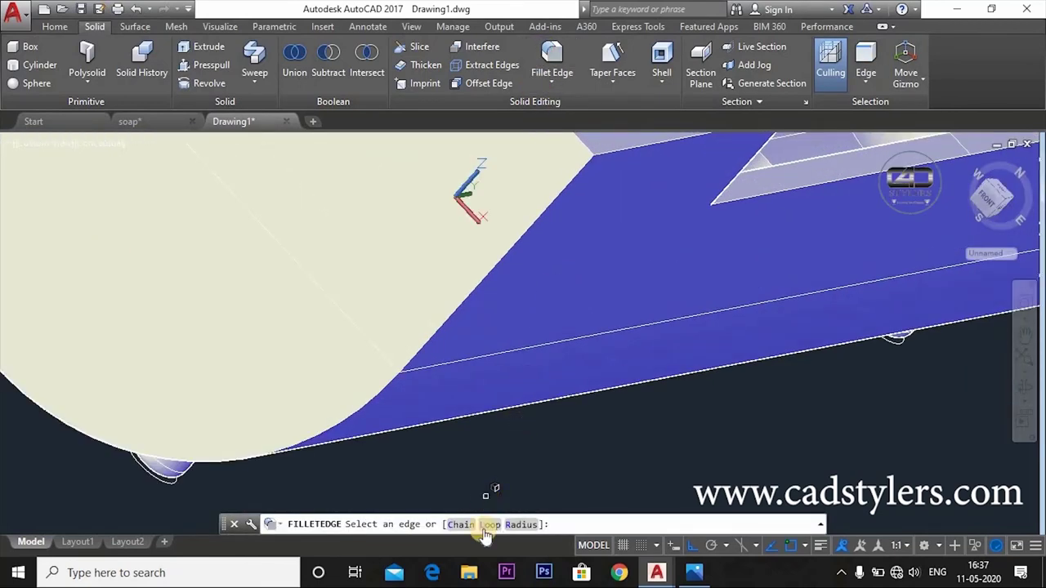
click(460, 516)
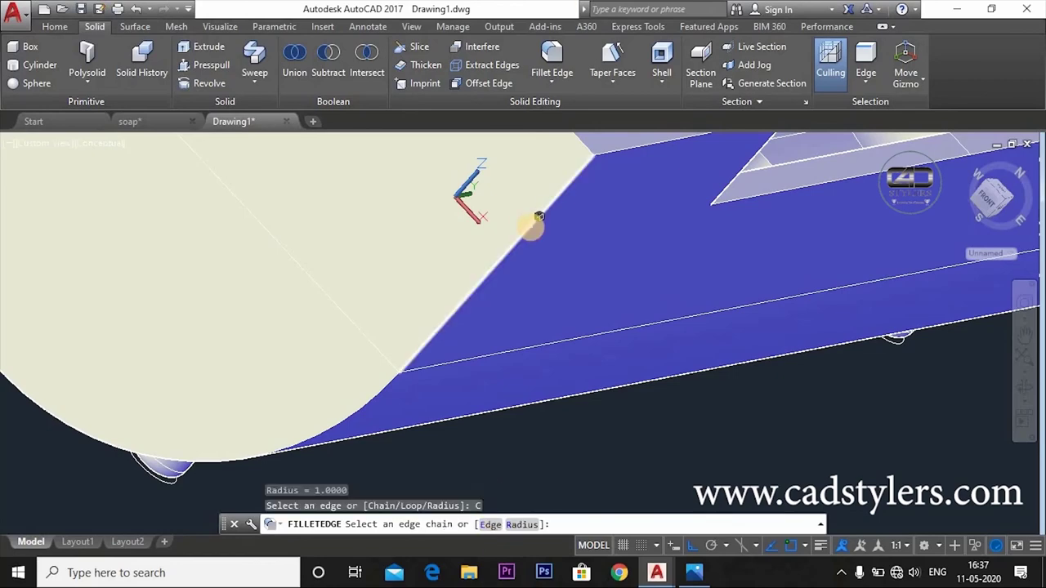
click(540, 215)
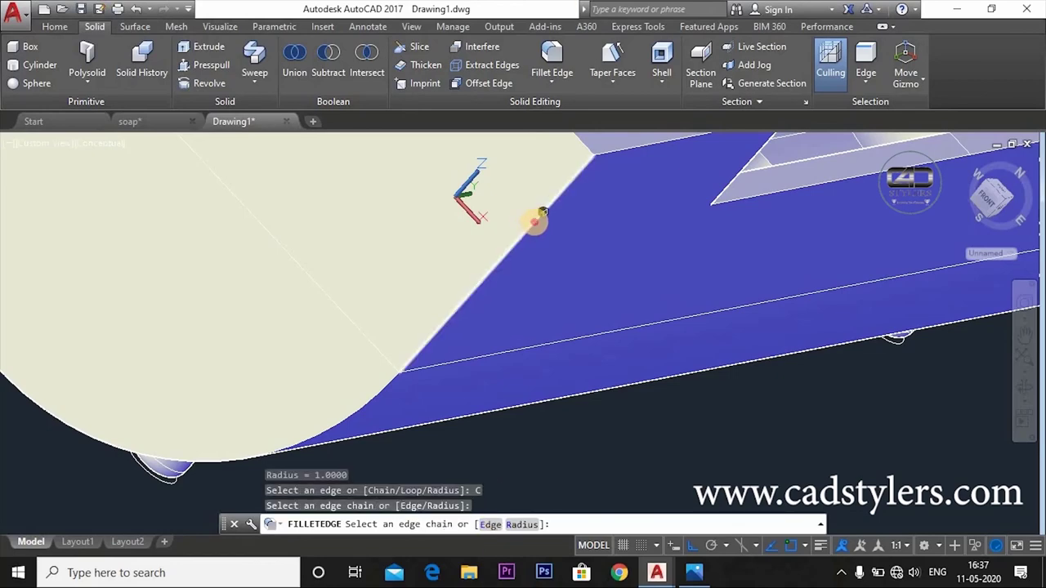
scroll(516, 237, down, 5)
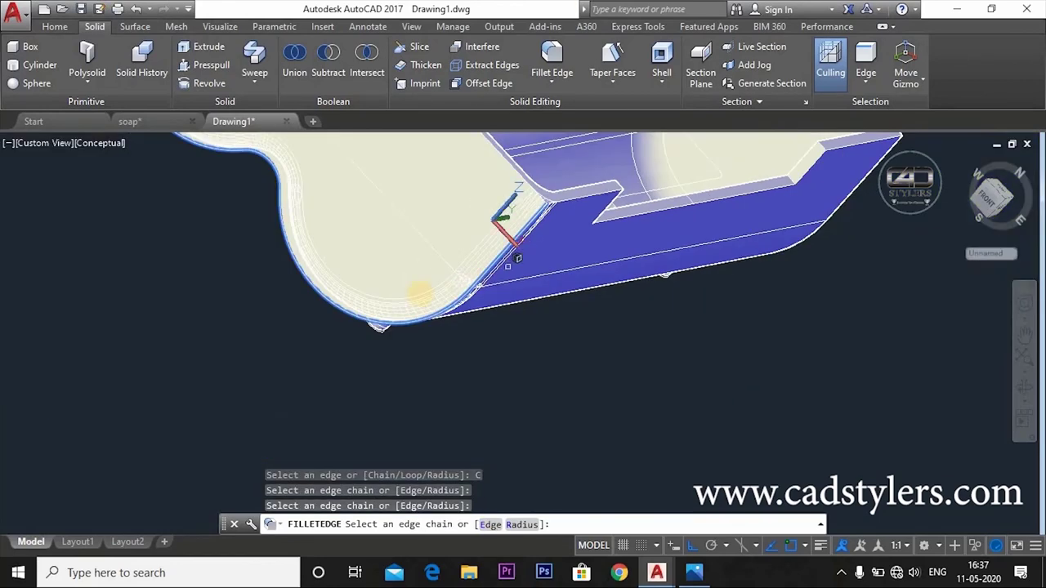
scroll(482, 319, down, 3)
mouse_move(635, 334)
shift+middle_down()
mouse_move(553, 311)
mouse_move(612, 105)
shift+middle_up()
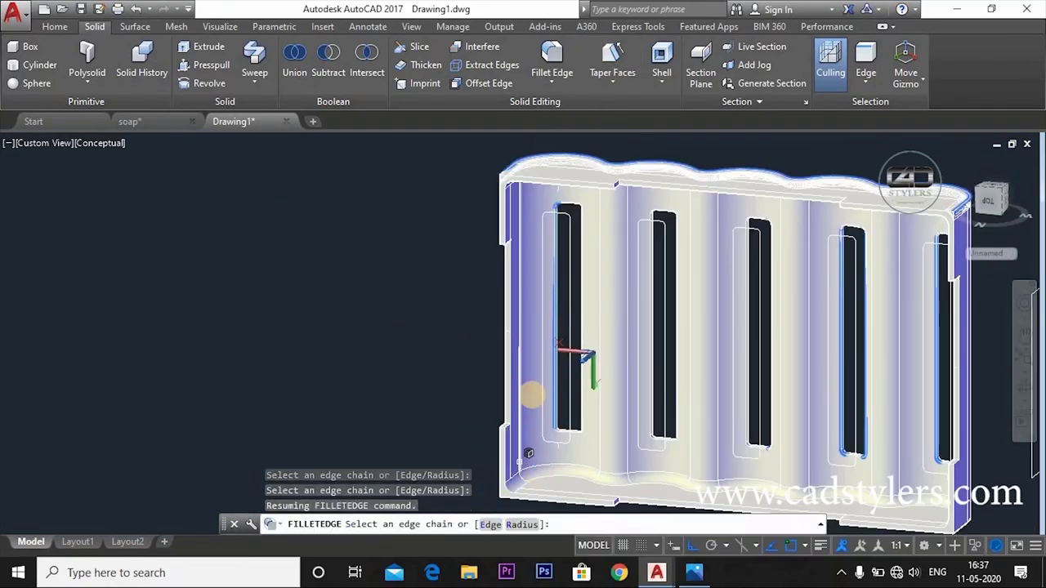
mouse_move(532, 392)
shift+middle_down()
mouse_move(496, 439)
mouse_move(518, 401)
mouse_move(692, 415)
shift+middle_up()
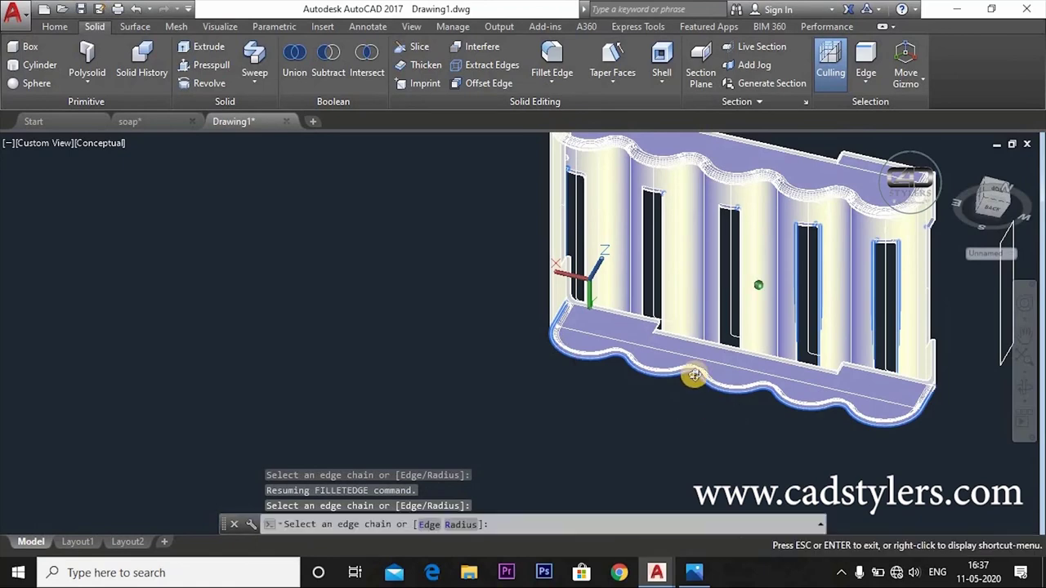
mouse_move(695, 378)
shift+middle_down()
mouse_move(679, 334)
mouse_move(691, 365)
mouse_move(756, 360)
mouse_move(701, 404)
mouse_move(717, 418)
shift+middle_up()
- Add the scalloped base edge chain, apply the radius-1 fillet, and erase a leftover object
click(716, 415)
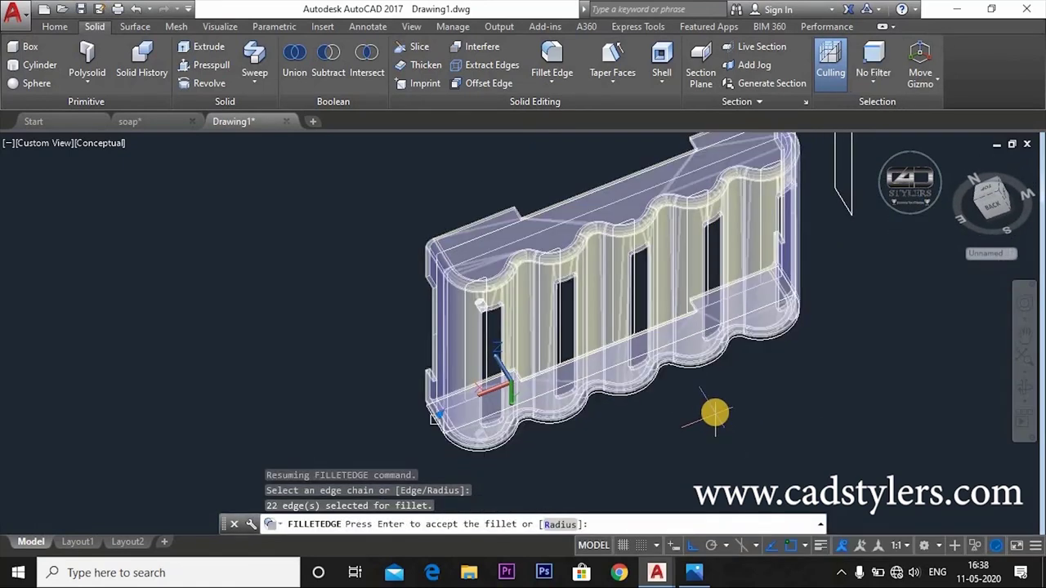
key(Return)
scroll(832, 305, up, 4)
scroll(831, 305, up, 2)
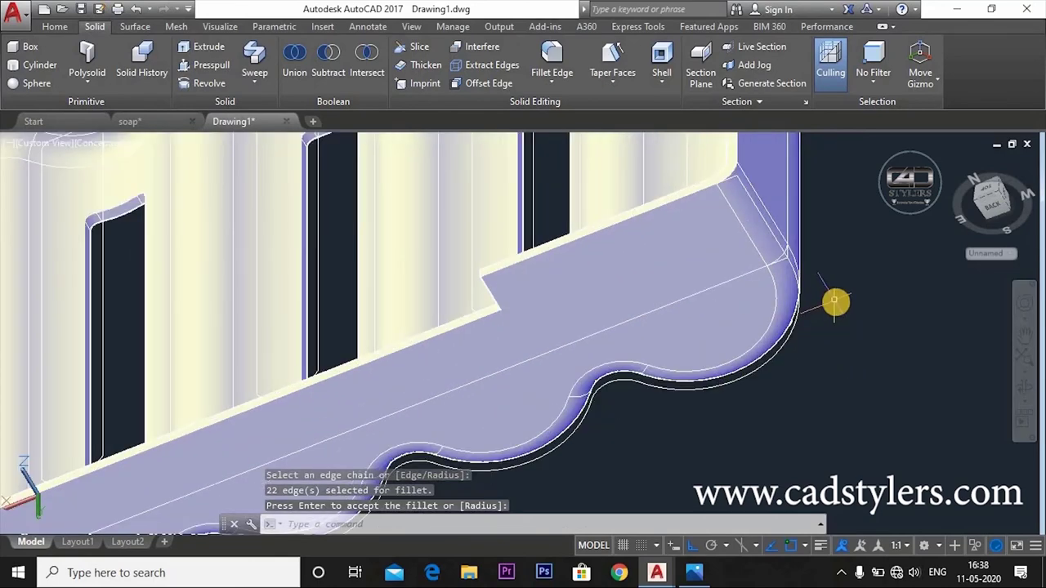
key(Escape)
key(Delete)
scroll(838, 324, down, 2)
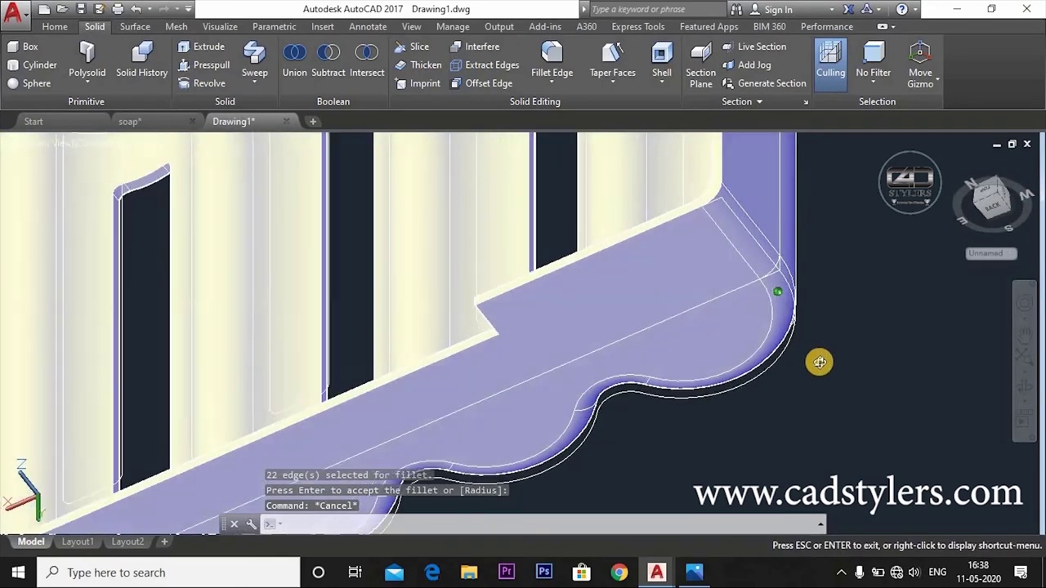
scroll(817, 362, down, 4)
- Switch the viewport visual style from Conceptual to Shaded
click(99, 143)
click(131, 245)
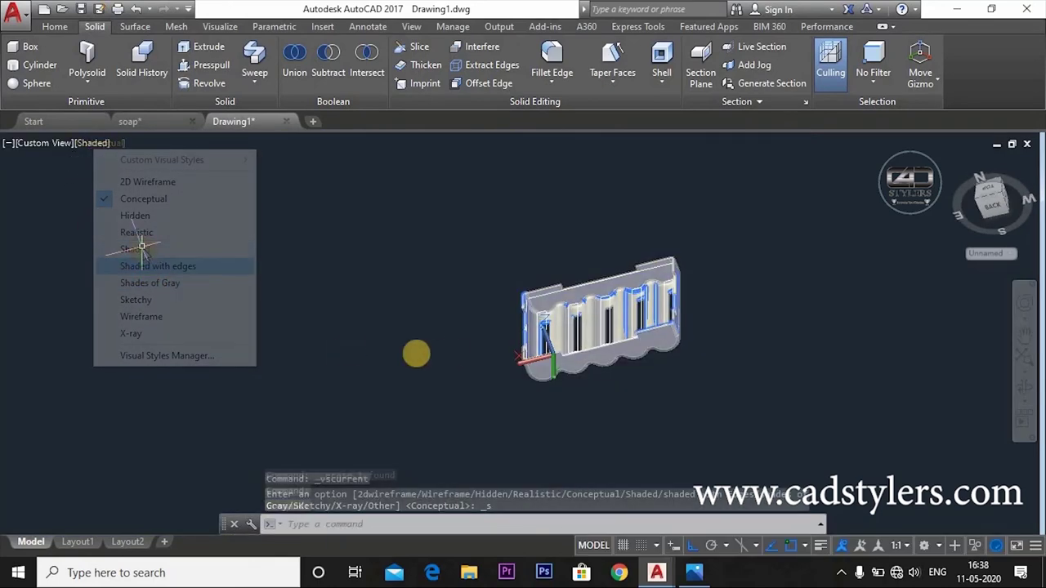
scroll(686, 321, up, 5)
scroll(490, 329, up, 2)
scroll(458, 333, down, 5)
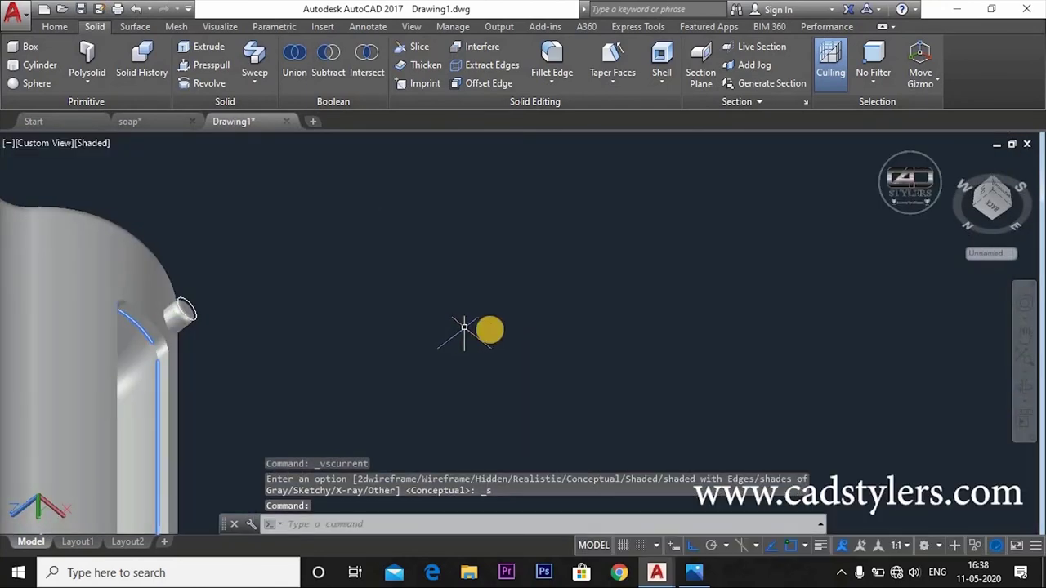
scroll(482, 343, down, 2)
mouse_move(485, 376)
shift+middle_down()
mouse_move(561, 199)
mouse_move(728, 411)
mouse_move(374, 261)
shift+middle_up()
scroll(384, 255, up, 2)
scroll(384, 254, up, 2)
- Delete the three leftover slot outline objects and orbit to check the solid
click(303, 234)
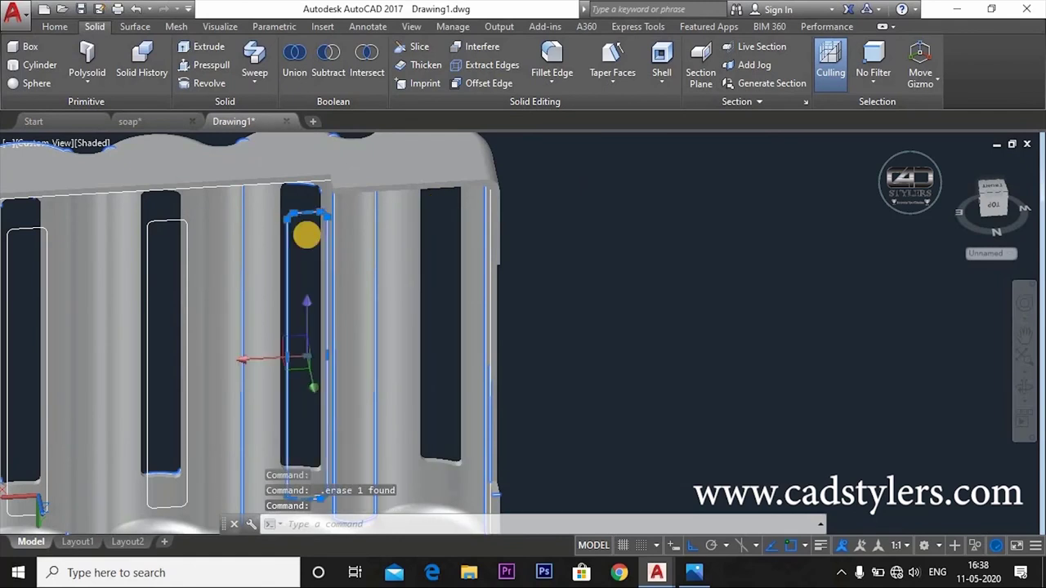
key(Delete)
middle_drag(166, 222, 325, 200)
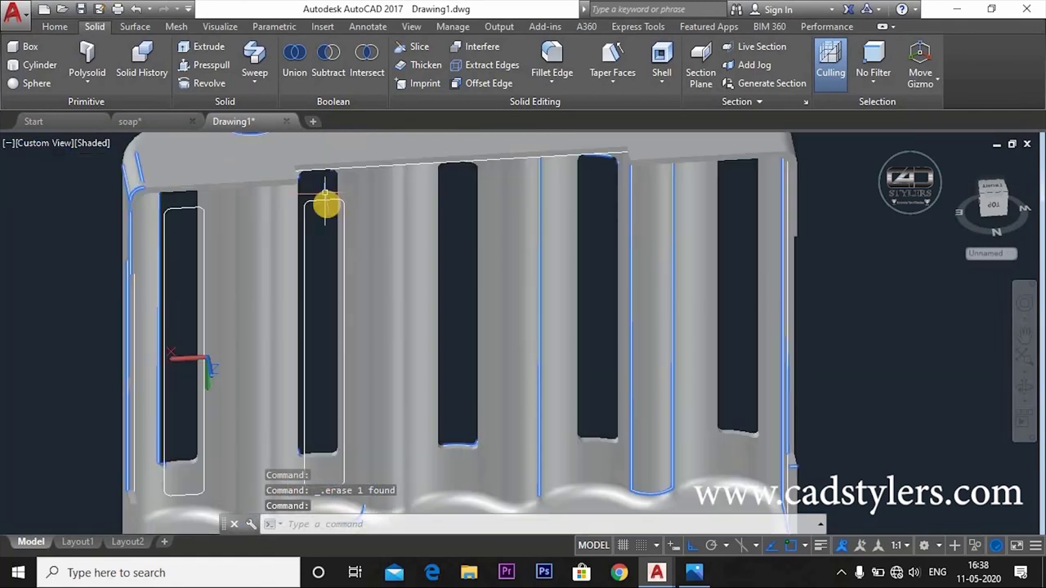
click(180, 205)
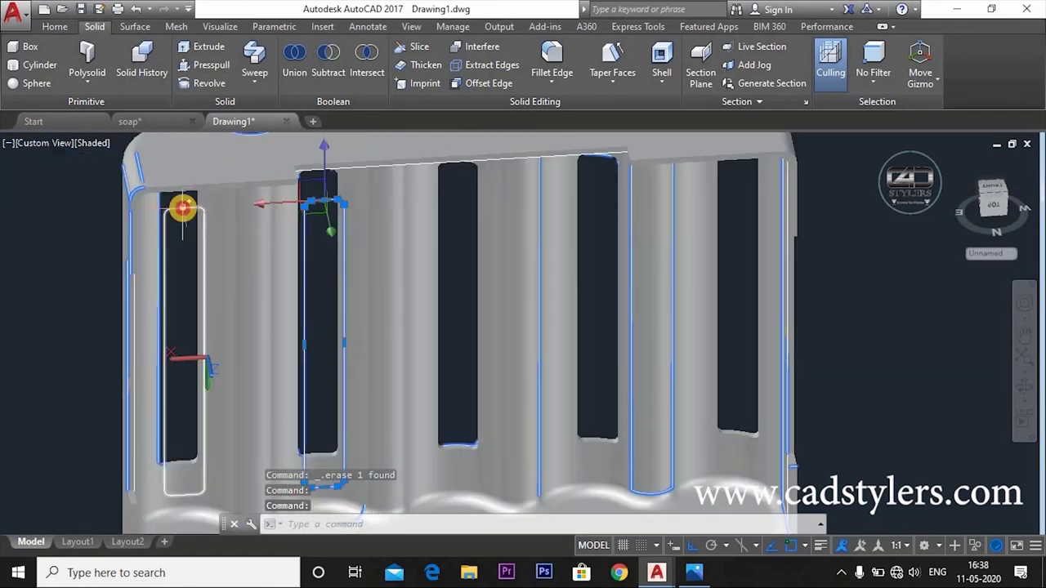
key(Delete)
scroll(574, 322, down, 4)
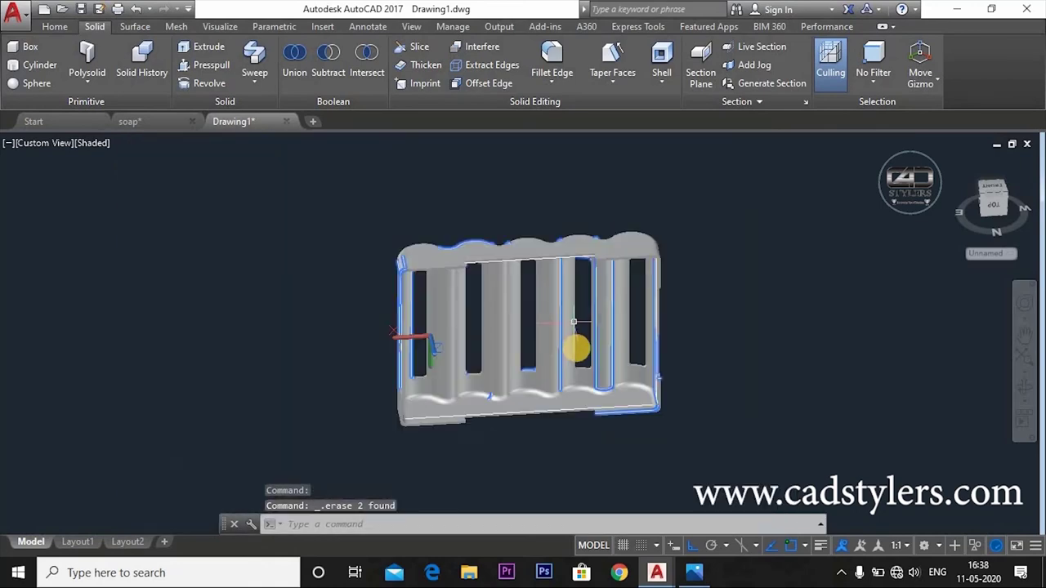
shift+middle_drag(574, 333, 570, 229)
scroll(598, 226, up, 5)
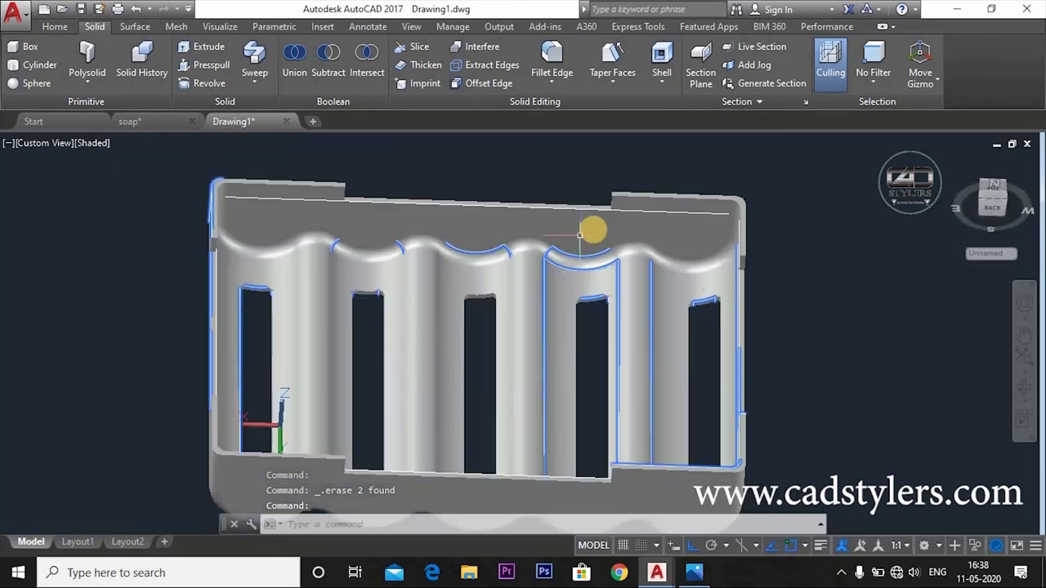
scroll(599, 226, down, 4)
mouse_move(712, 357)
shift+middle_down()
mouse_move(792, 329)
mouse_move(777, 369)
mouse_move(730, 322)
mouse_move(760, 390)
mouse_move(738, 345)
mouse_move(686, 416)
shift+middle_up()
click(740, 351)
key(Delete)
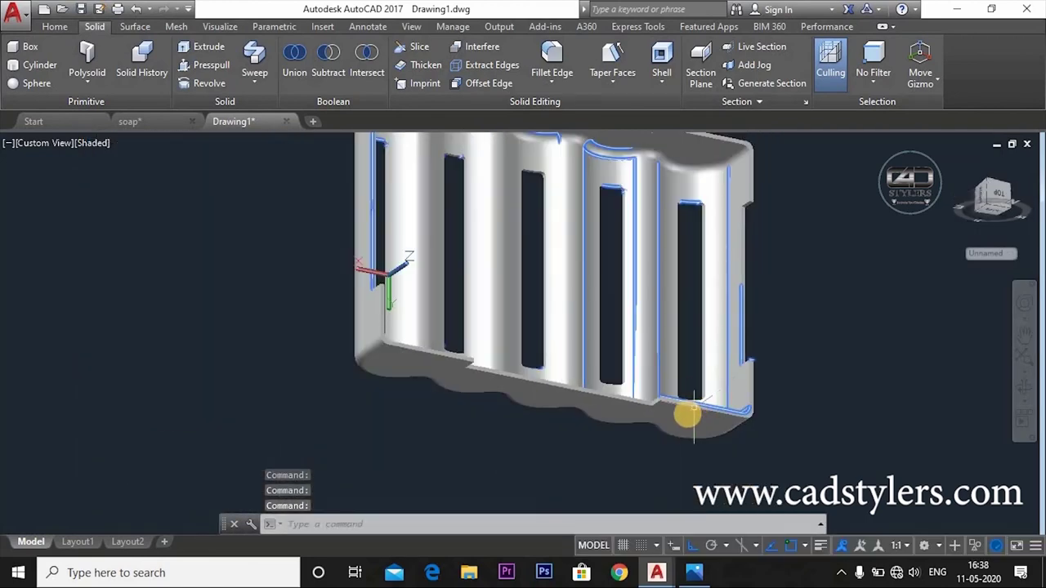
scroll(686, 414, up, 3)
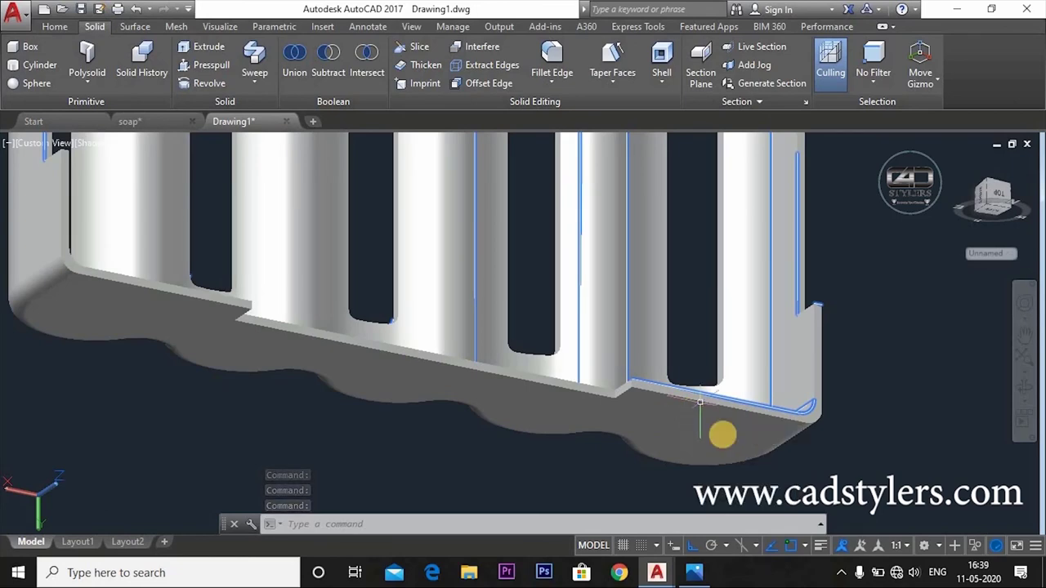
scroll(645, 341, up, 5)
scroll(644, 344, down, 3)
scroll(642, 343, down, 5)
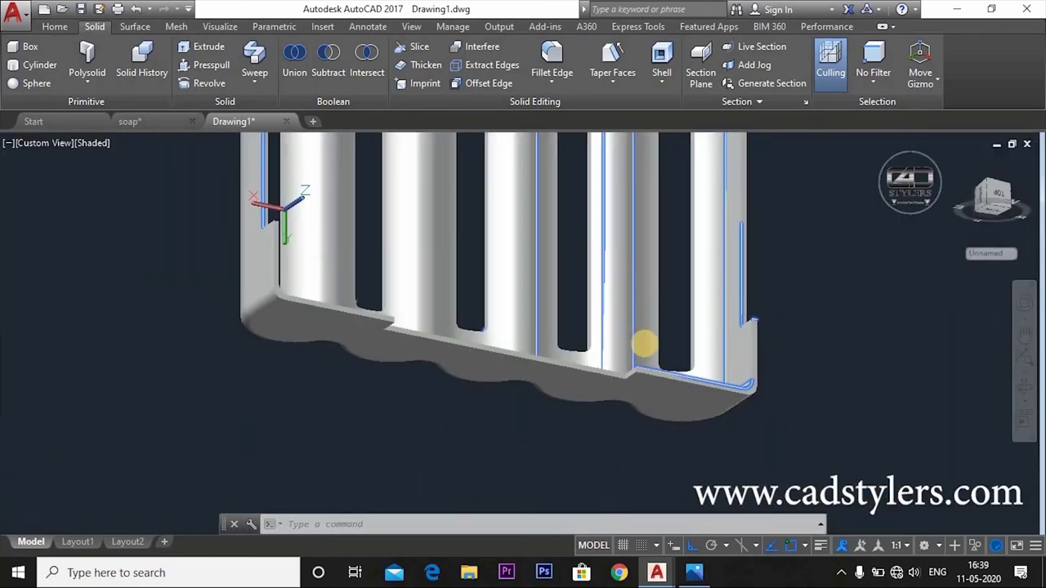
mouse_move(877, 346)
shift+middle_down()
mouse_move(782, 378)
mouse_move(758, 354)
mouse_move(768, 346)
mouse_move(759, 444)
shift+middle_up()
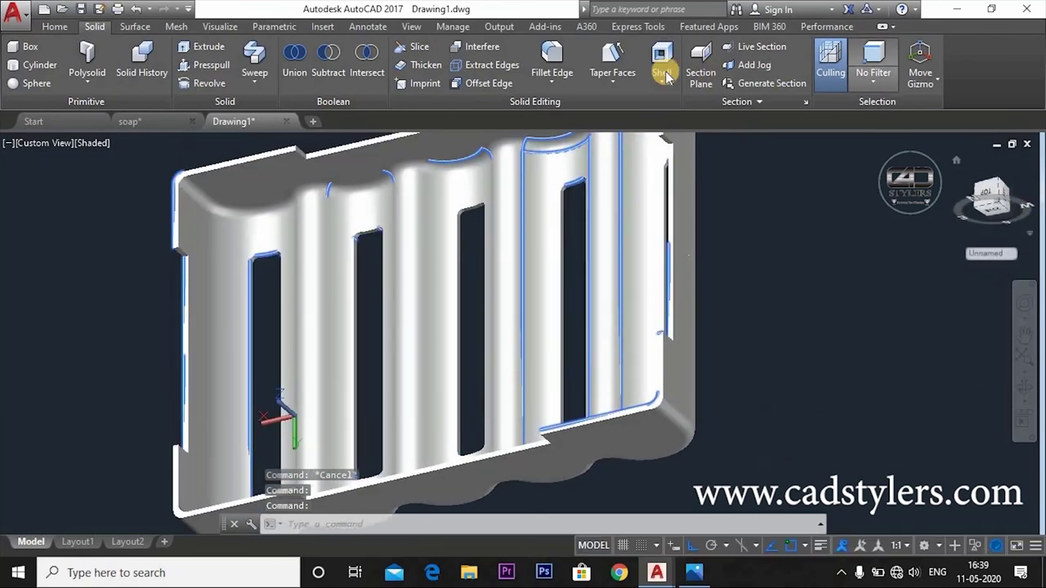
- Set layer 0's colour to index colour 30 (orange)
click(55, 26)
click(840, 82)
click(926, 140)
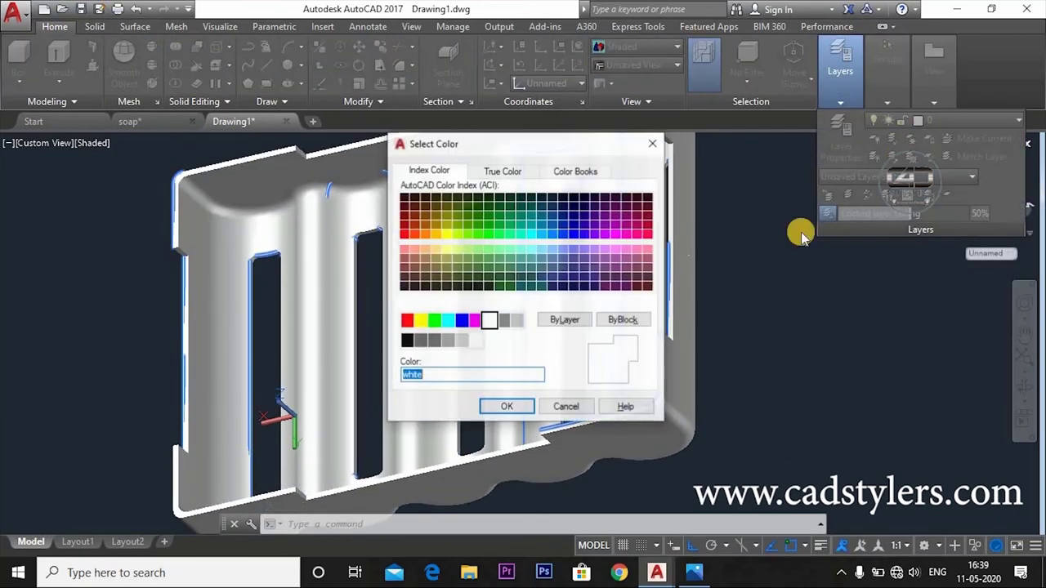
click(426, 235)
click(506, 407)
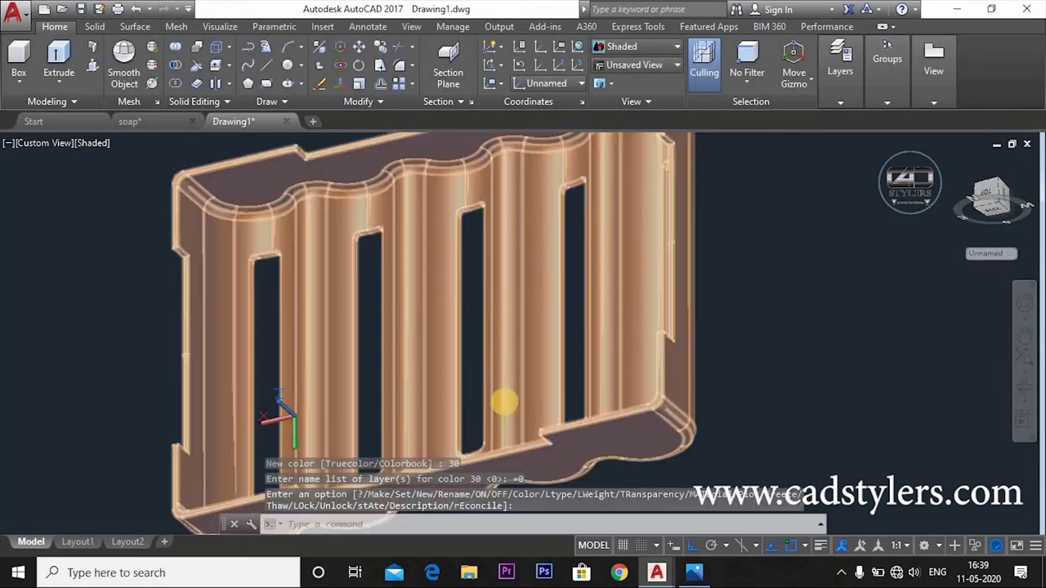
- Orbit the orange soap case to check it from several angles
mouse_move(502, 401)
shift+middle_down()
mouse_move(751, 387)
mouse_move(668, 346)
shift+middle_up()
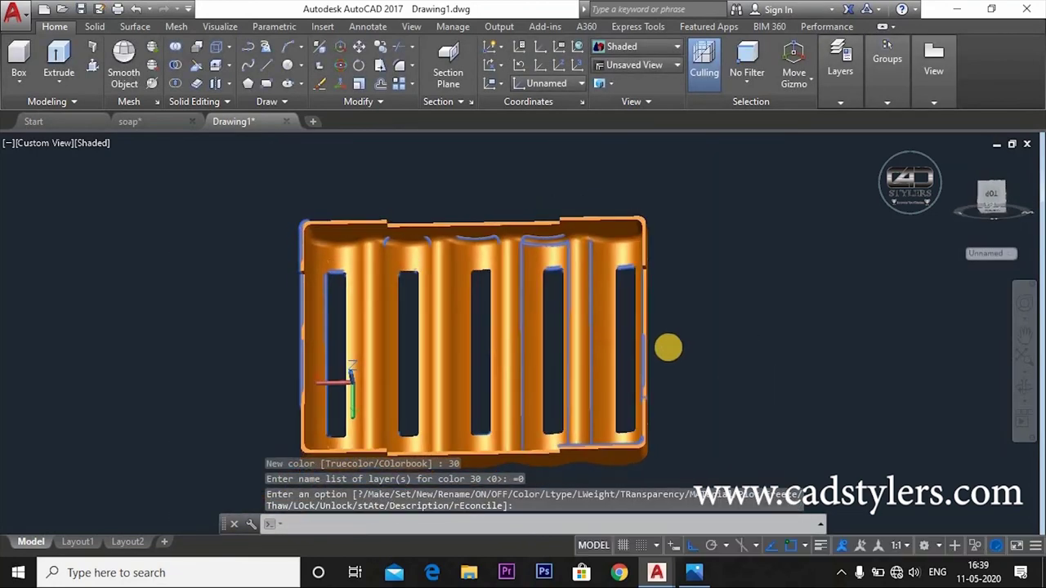
click(553, 243)
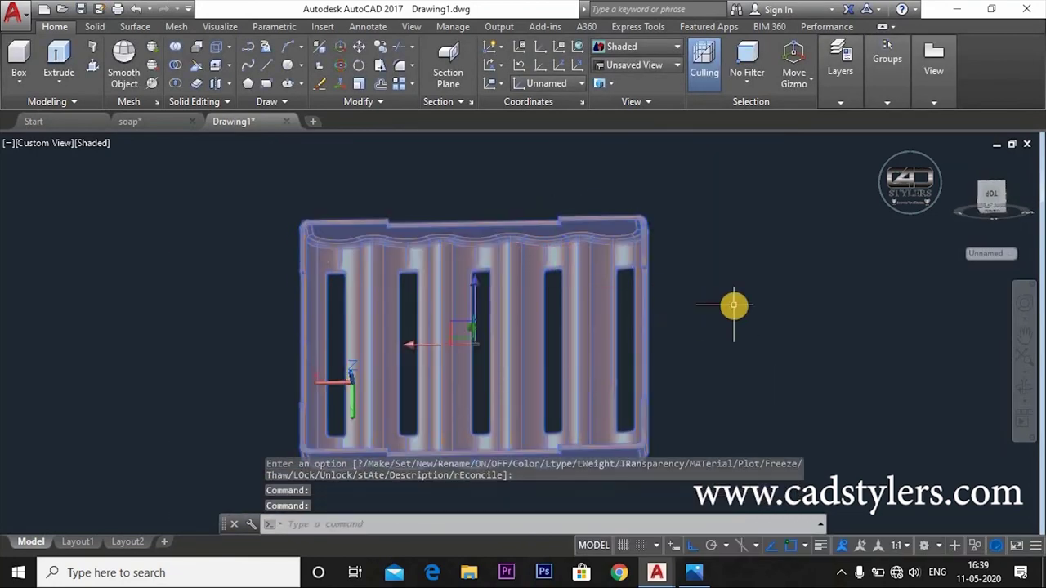
key(Escape)
shift+middle_drag(744, 382, 724, 362)
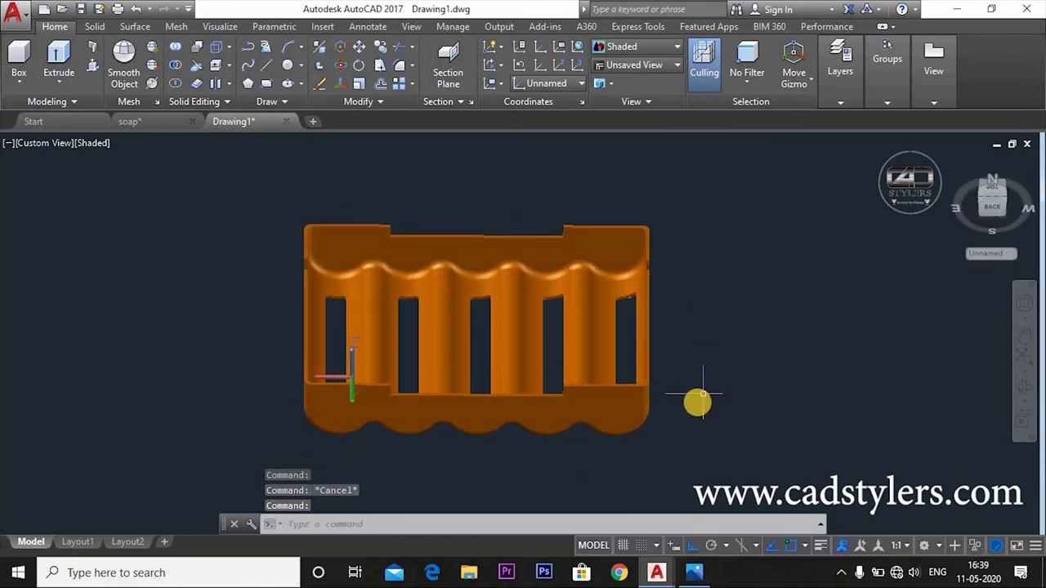
mouse_move(697, 400)
shift+middle_down()
mouse_move(705, 357)
mouse_move(654, 367)
shift+middle_up()
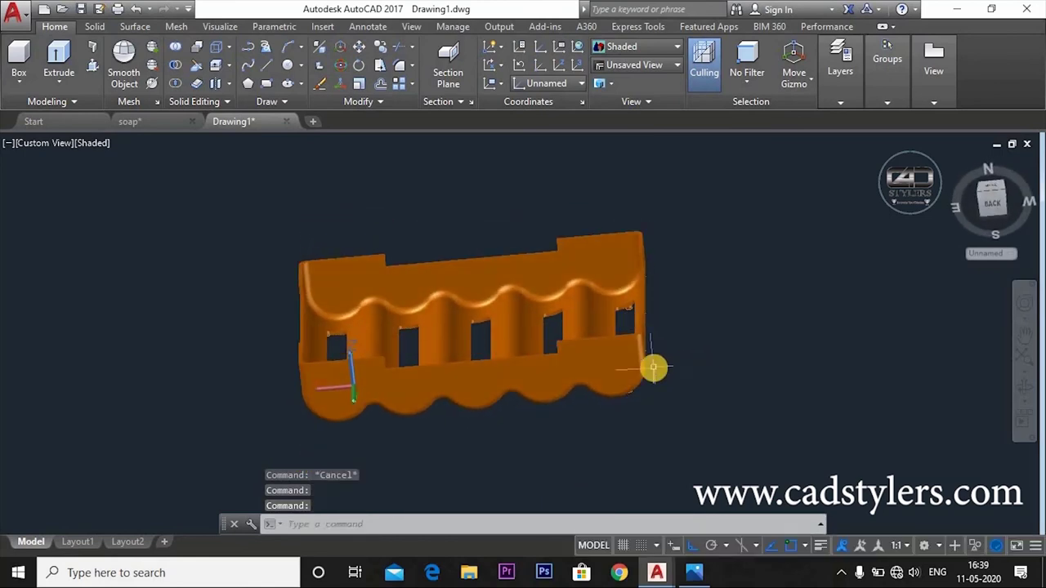
scroll(652, 369, up, 3)
scroll(654, 367, down, 4)
scroll(650, 367, down, 2)
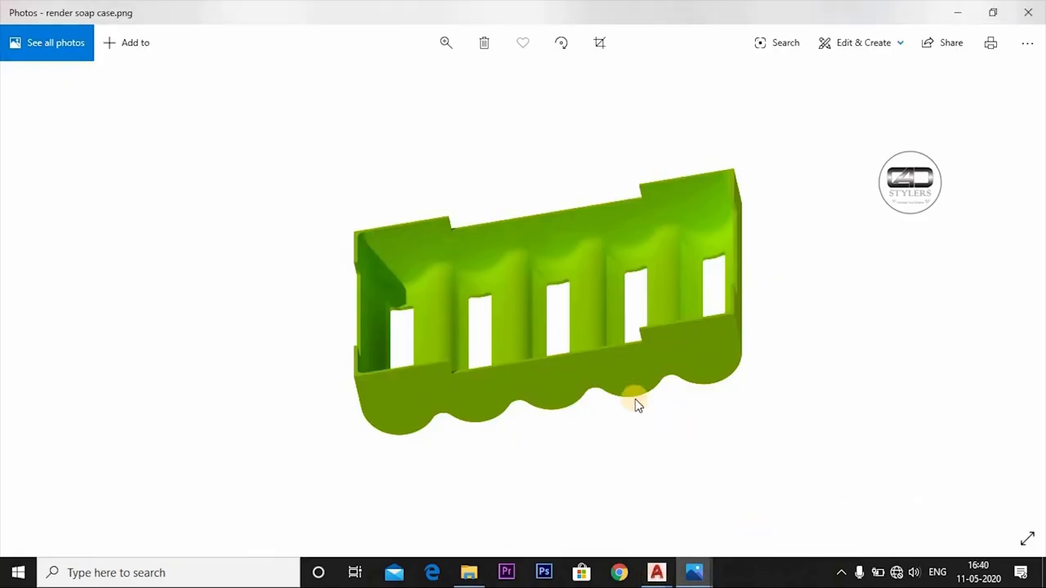
- Zoom into render soap case.png to examine its wavy bottom, then return to AutoCAD
scroll(580, 384, up, 2)
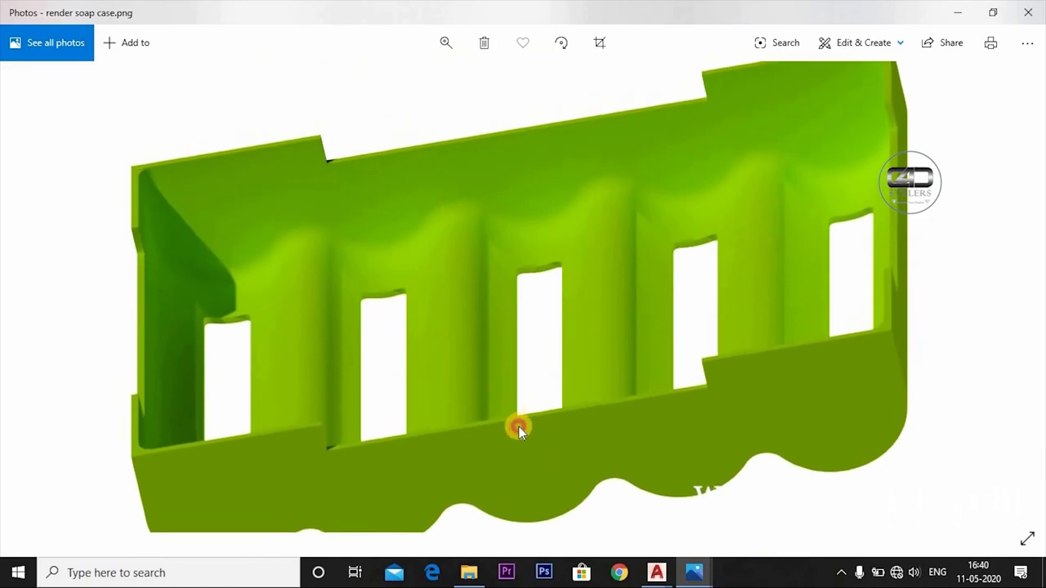
drag(518, 429, 516, 408)
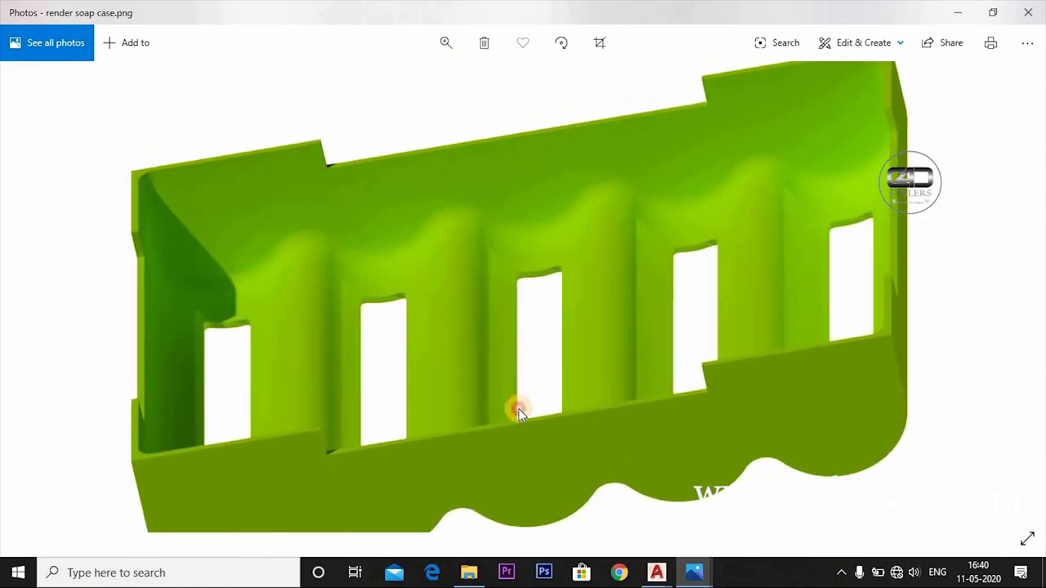
scroll(528, 267, down, 3)
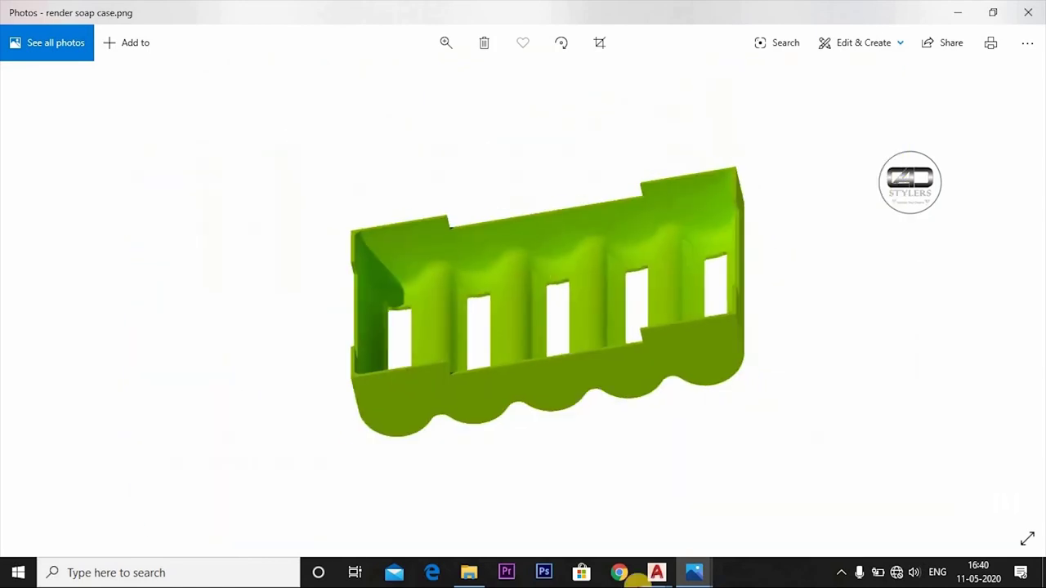
click(694, 572)
scroll(486, 262, up, 3)
scroll(482, 254, up, 2)
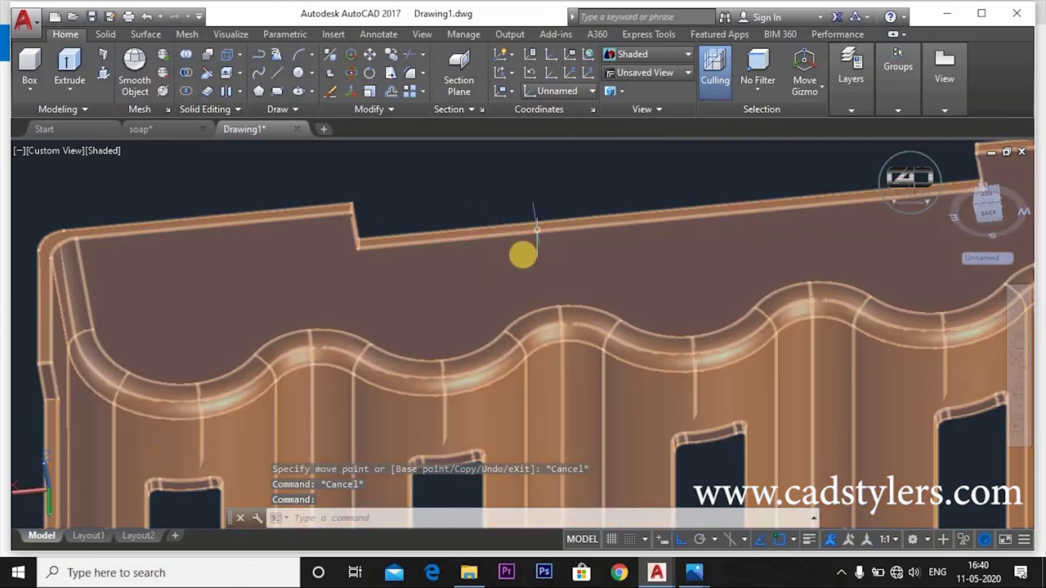
click(384, 226)
key(Escape)
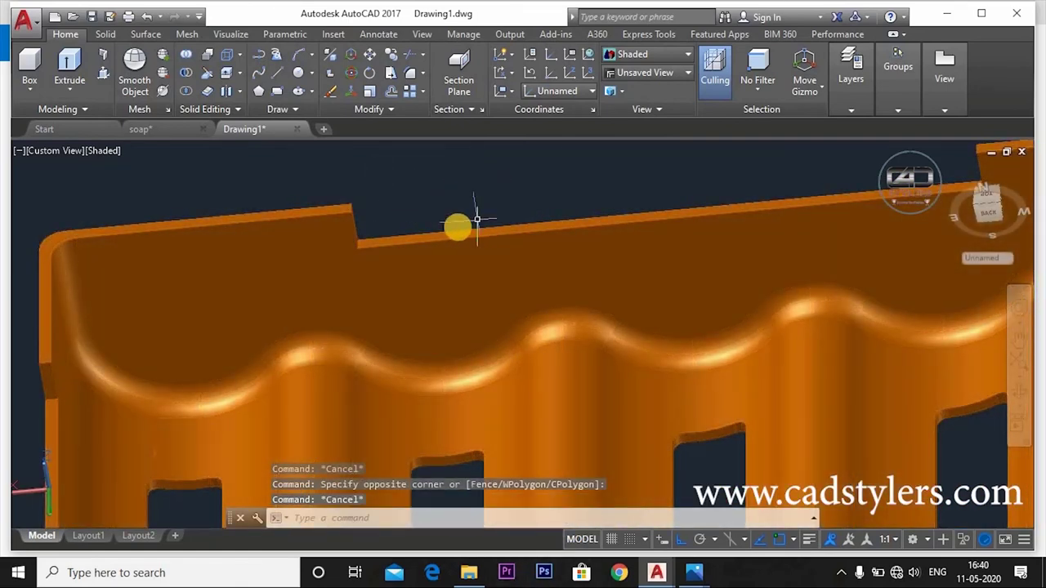
middle_drag(492, 210, 467, 169)
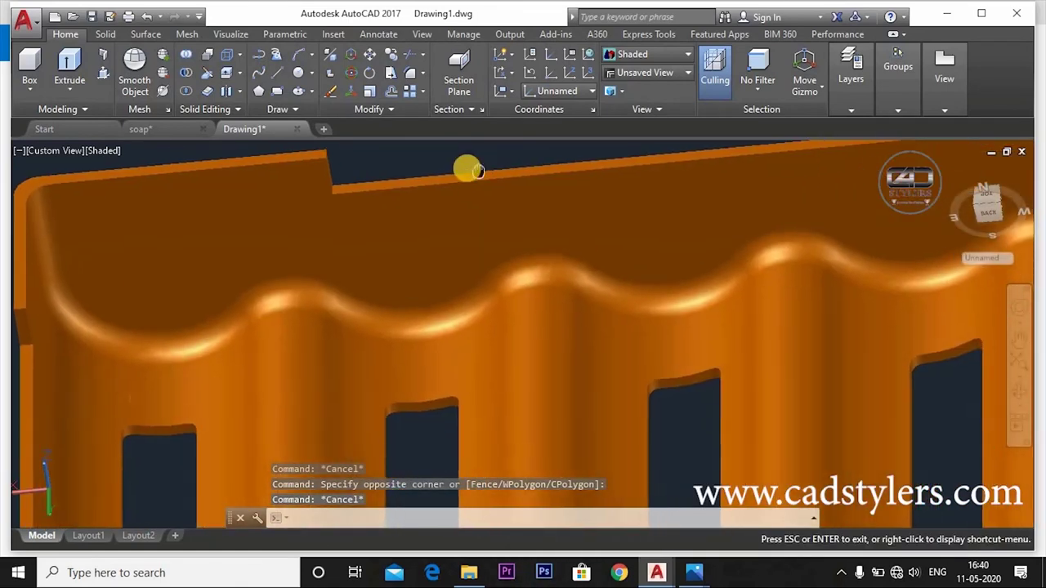
scroll(516, 278, down, 5)
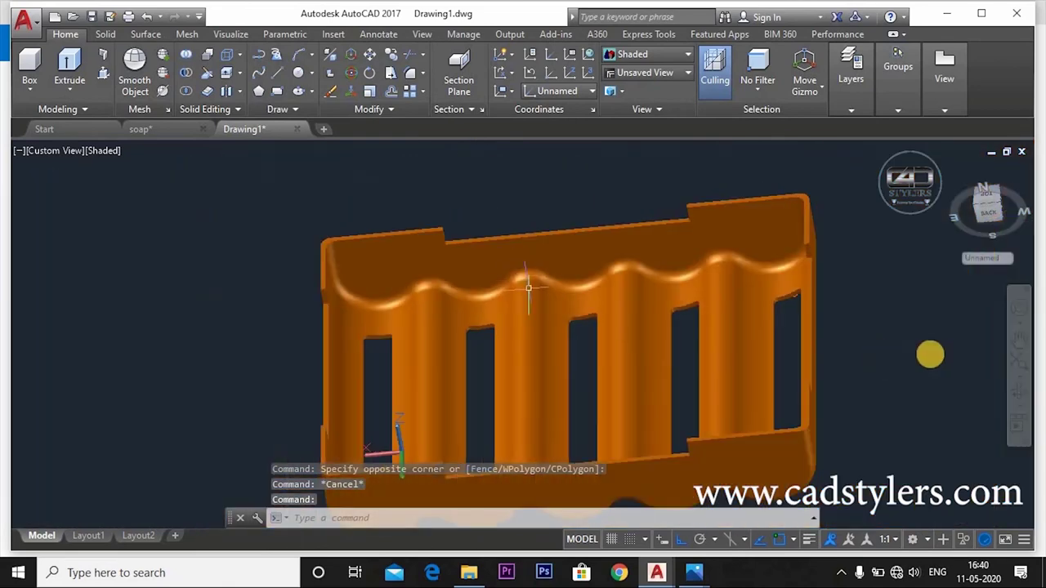
scroll(829, 309, up, 2)
scroll(829, 309, up, 3)
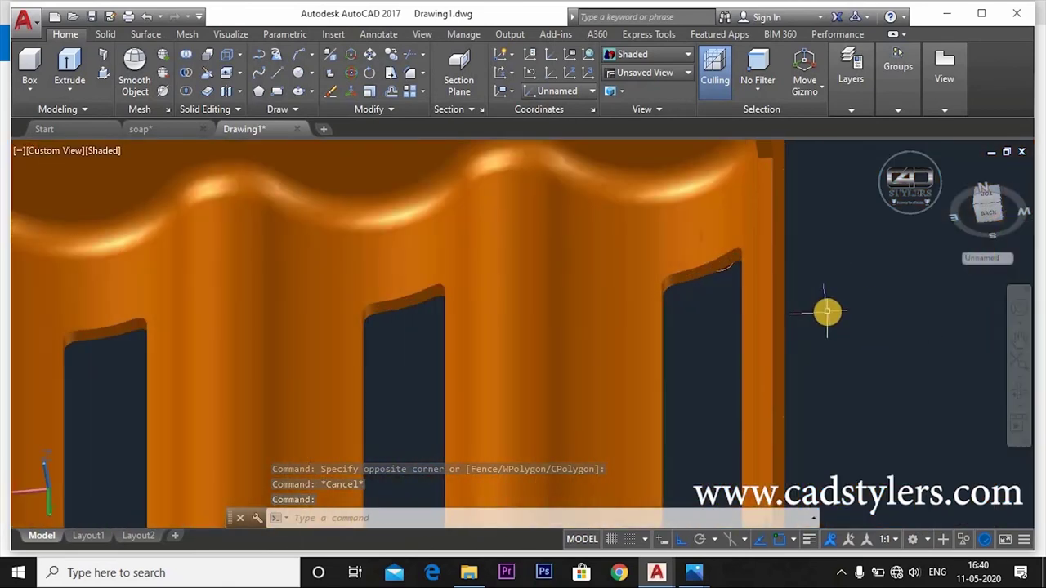
scroll(827, 313, down, 5)
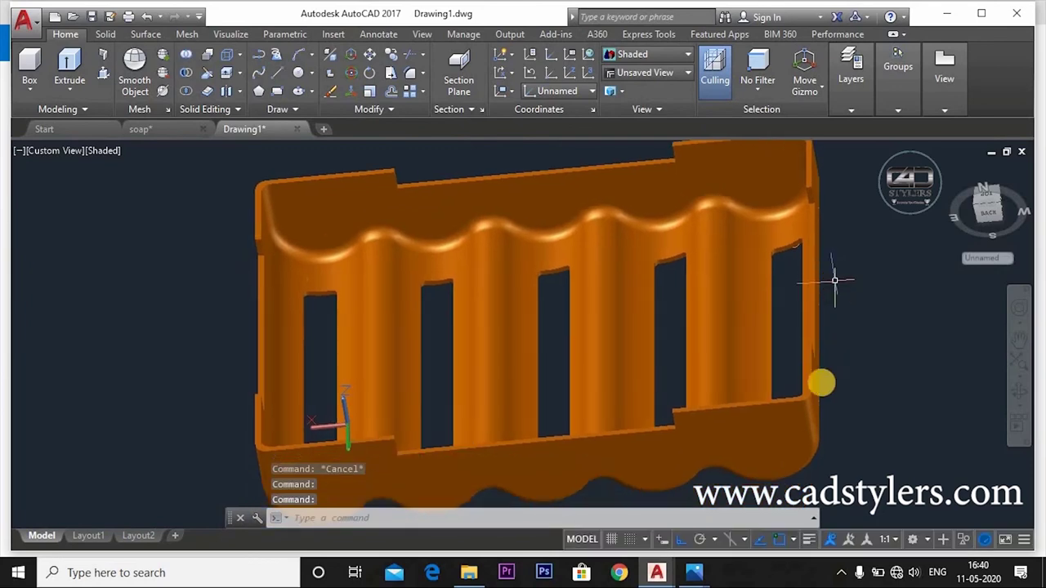
scroll(635, 434, up, 5)
middle_drag(635, 434, 642, 316)
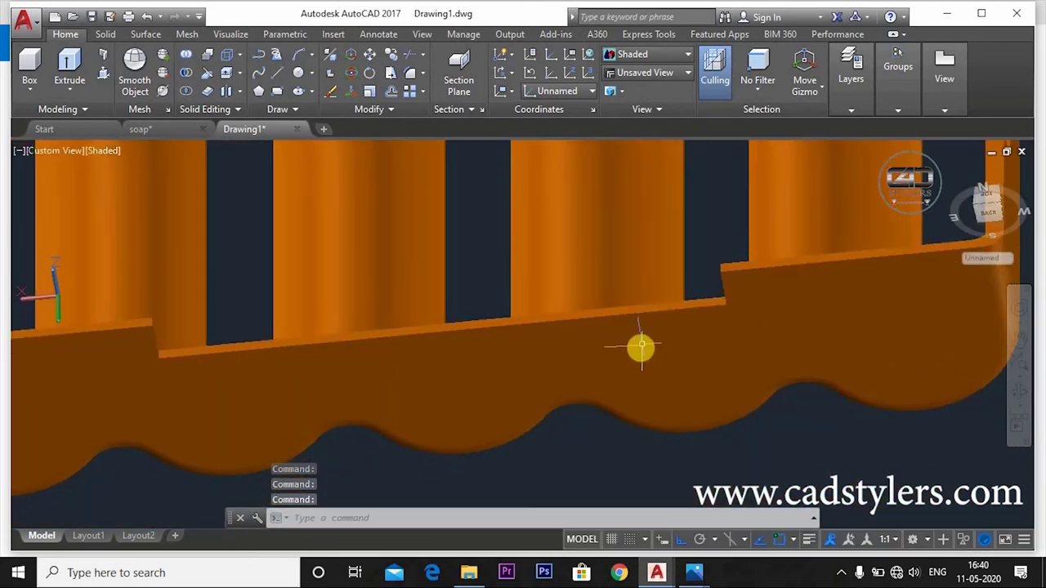
scroll(593, 460, down, 3)
scroll(602, 413, down, 1)
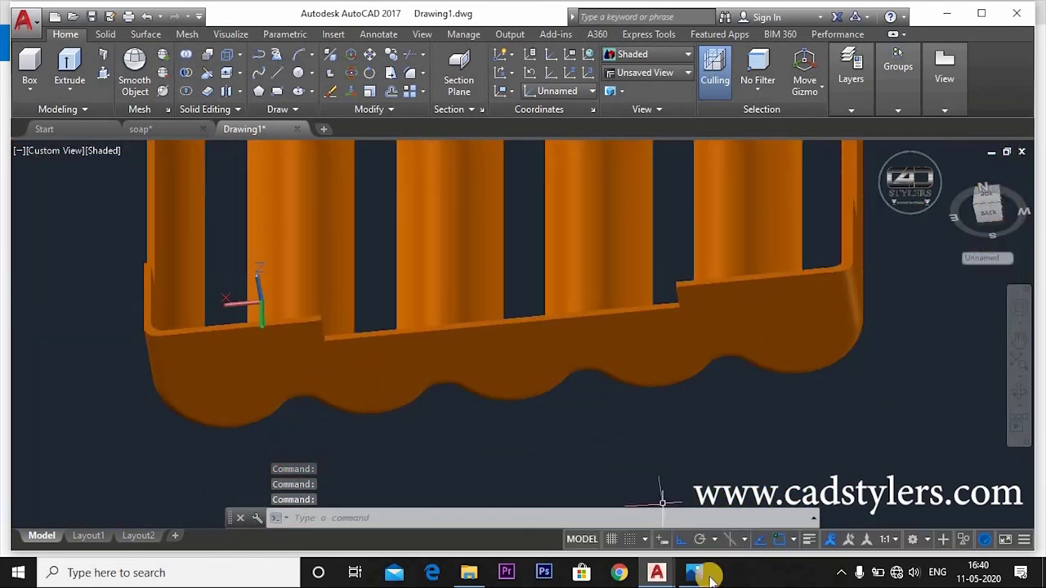
- Show render soap case.png and zoom in and out on its slots and wavy base
mouse_move(694, 573)
click(770, 501)
scroll(618, 427, up, 2)
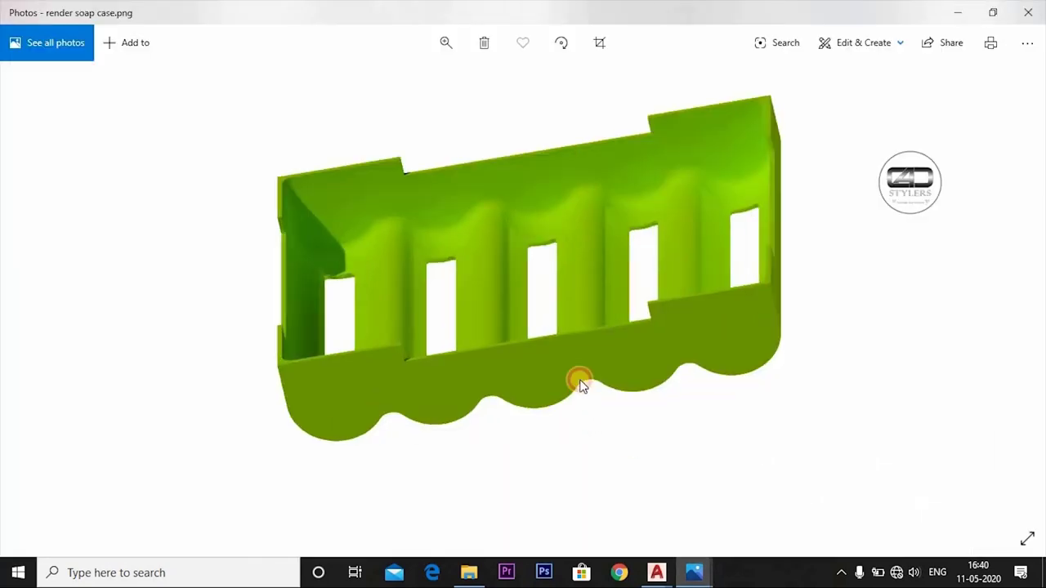
scroll(579, 385, up, 3)
scroll(482, 367, down, 2)
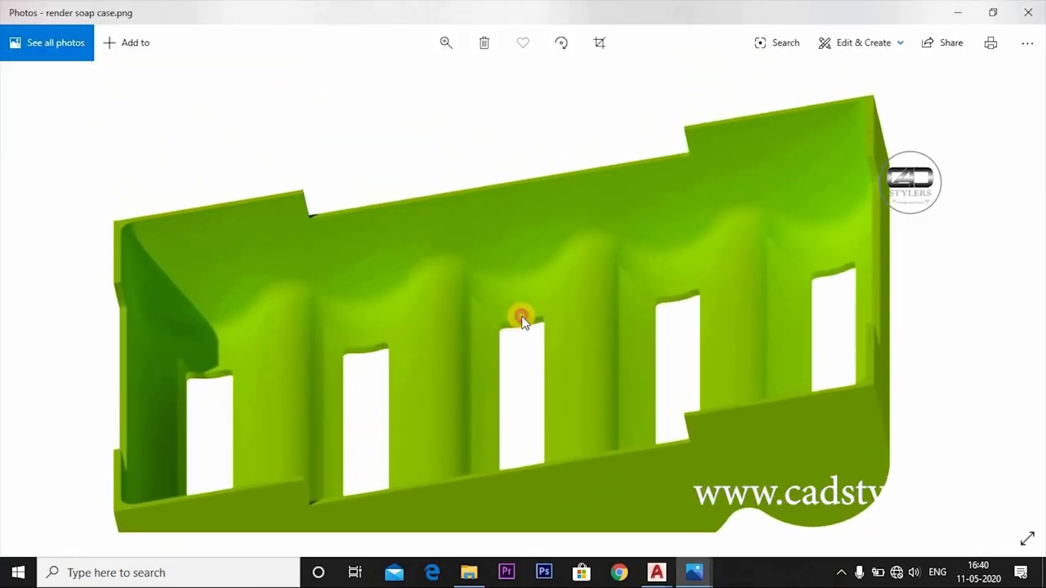
scroll(515, 298, down, 3)
scroll(507, 282, up, 2)
scroll(467, 303, up, 1)
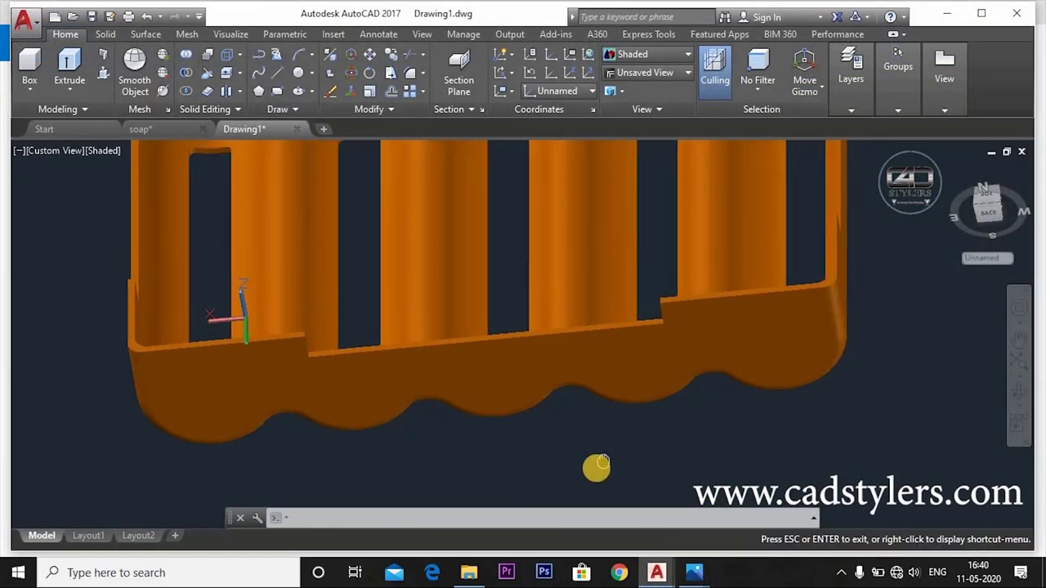
scroll(602, 465, down, 4)
- Orbit and zoom around the orange soap case to review its slots and filleted base
mouse_move(603, 467)
shift+middle_down()
mouse_move(678, 411)
mouse_move(628, 372)
shift+middle_up()
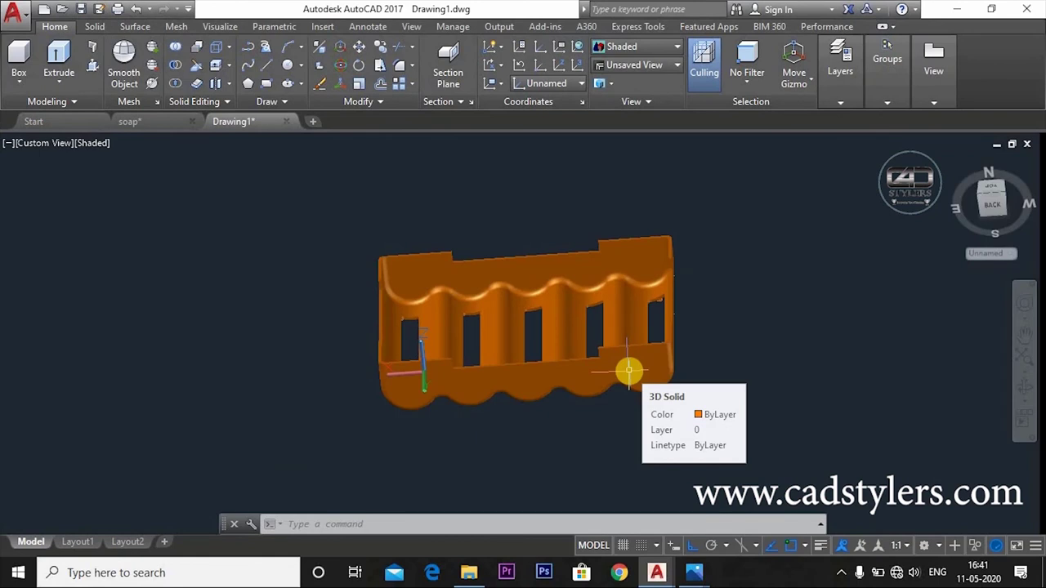
scroll(629, 372, up, 2)
scroll(629, 372, up, 2)
scroll(628, 371, down, 3)
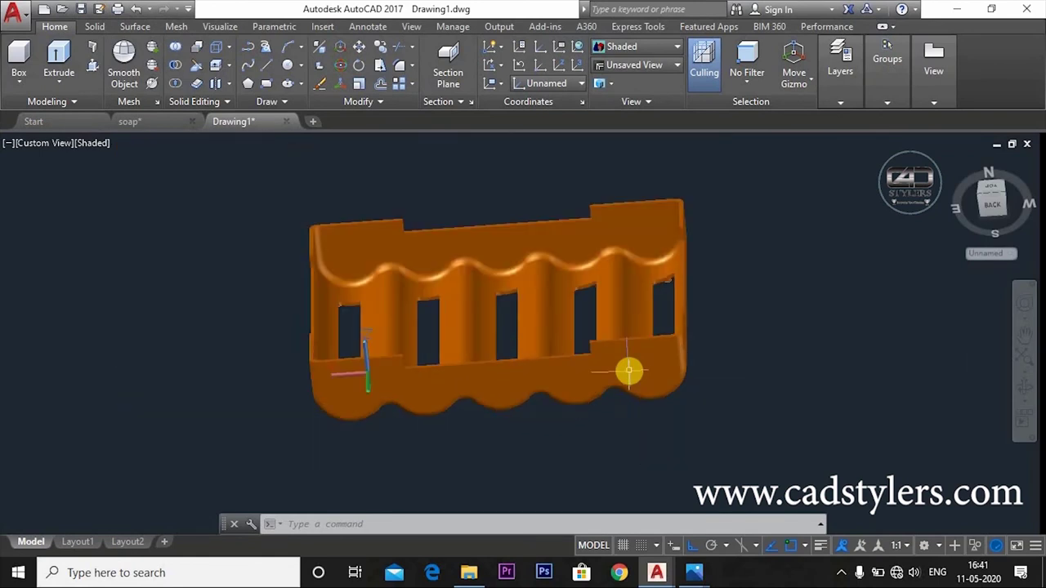
mouse_move(629, 372)
shift+middle_down()
mouse_move(624, 398)
mouse_move(622, 372)
shift+middle_up()
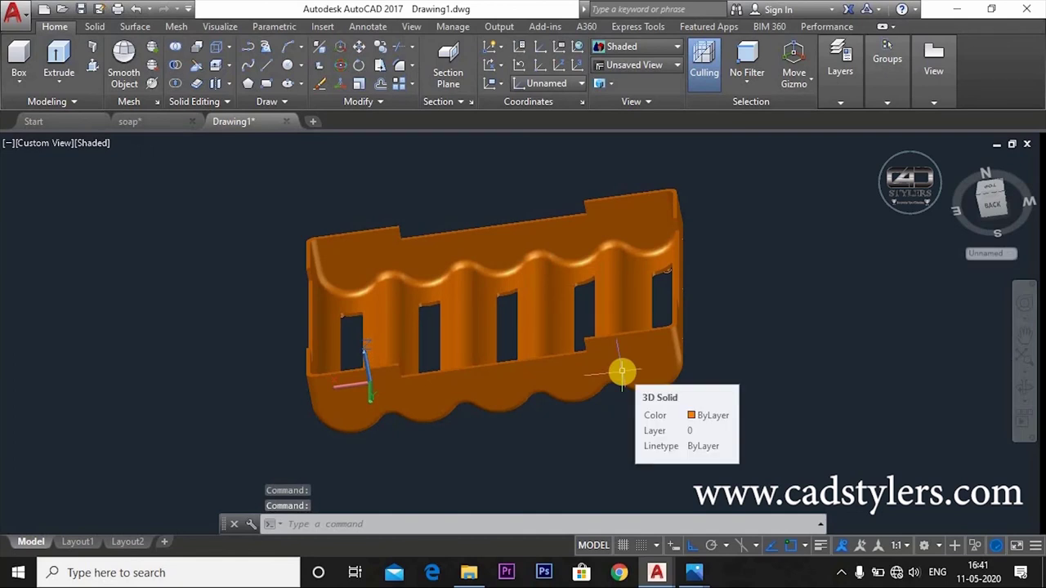
scroll(621, 372, up, 3)
scroll(807, 372, up, 2)
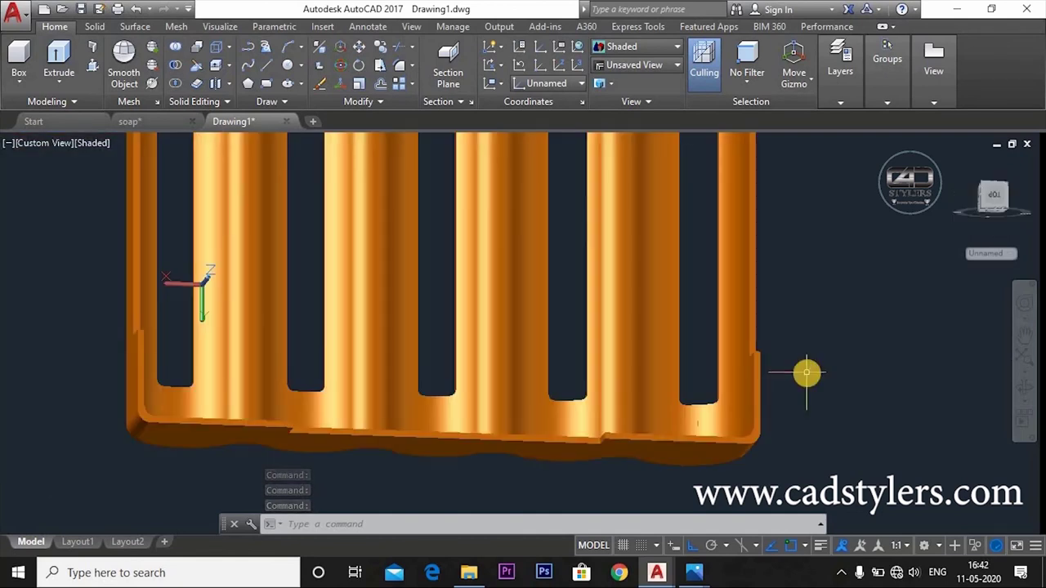
scroll(855, 343, down, 5)
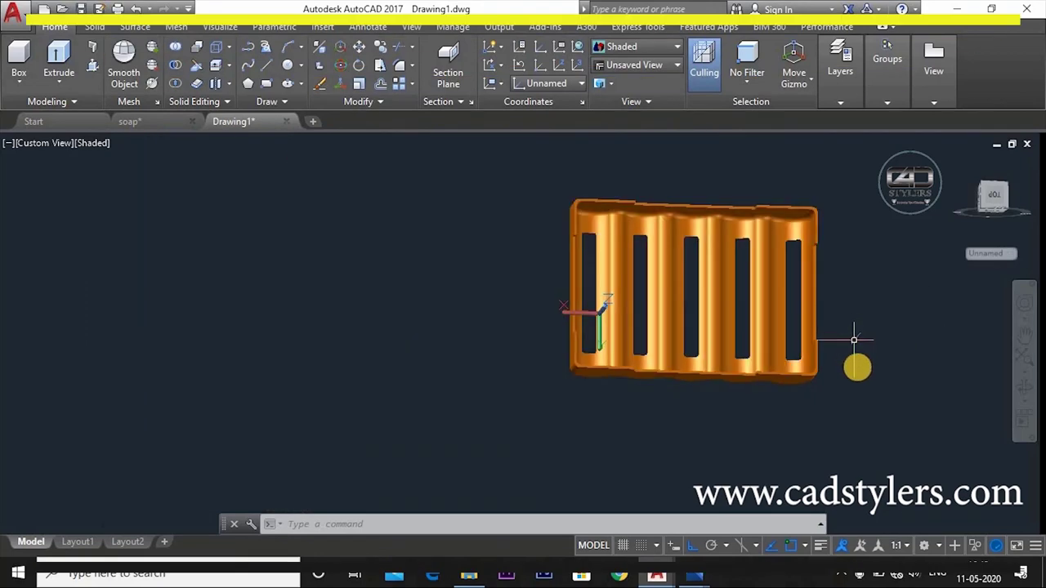